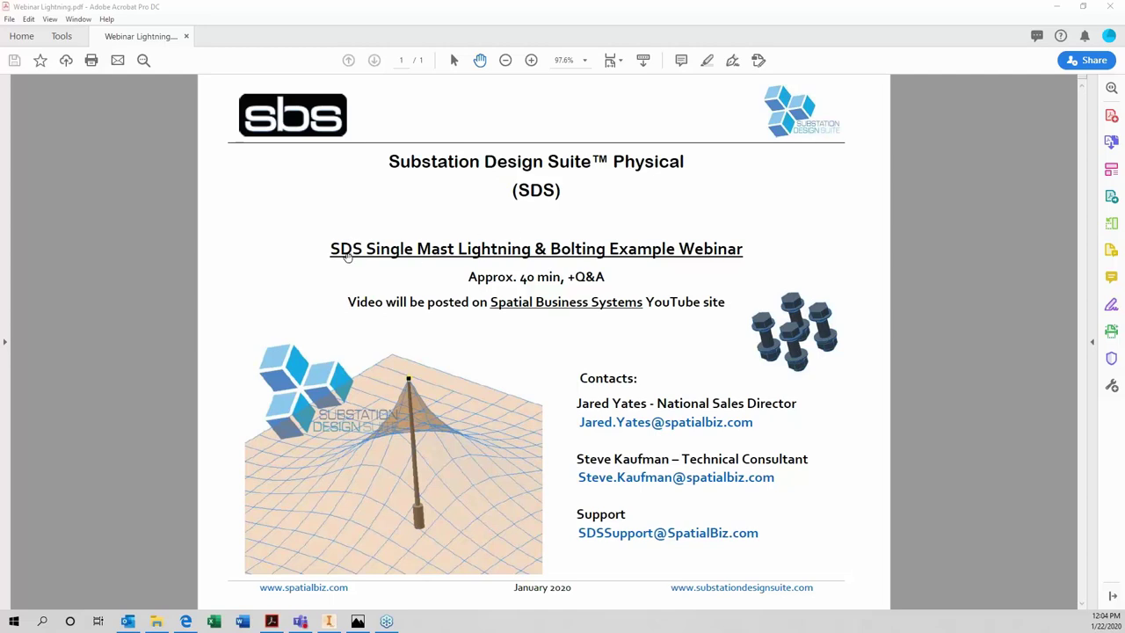
Step: Enable text selection and highlight "Bolting Example", "Q&A", "Spatial Business Systems" and the technical consultant's name on the webinar page
{"action": "right_click", "coordinate": [290, 249]}
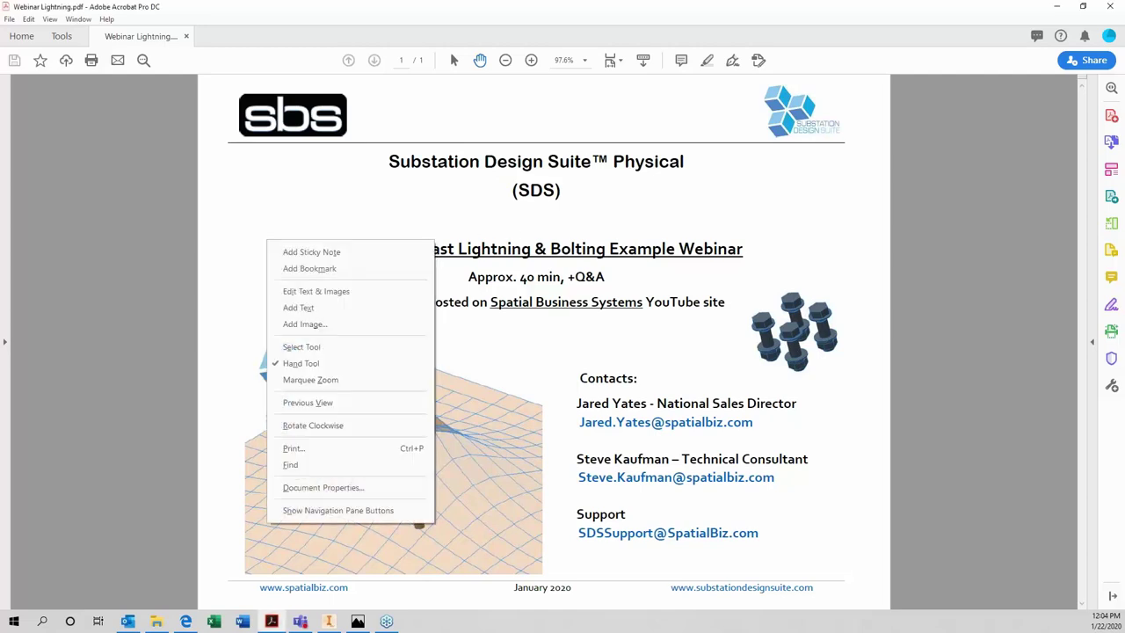
{"action": "left_click", "coordinate": [301, 349]}
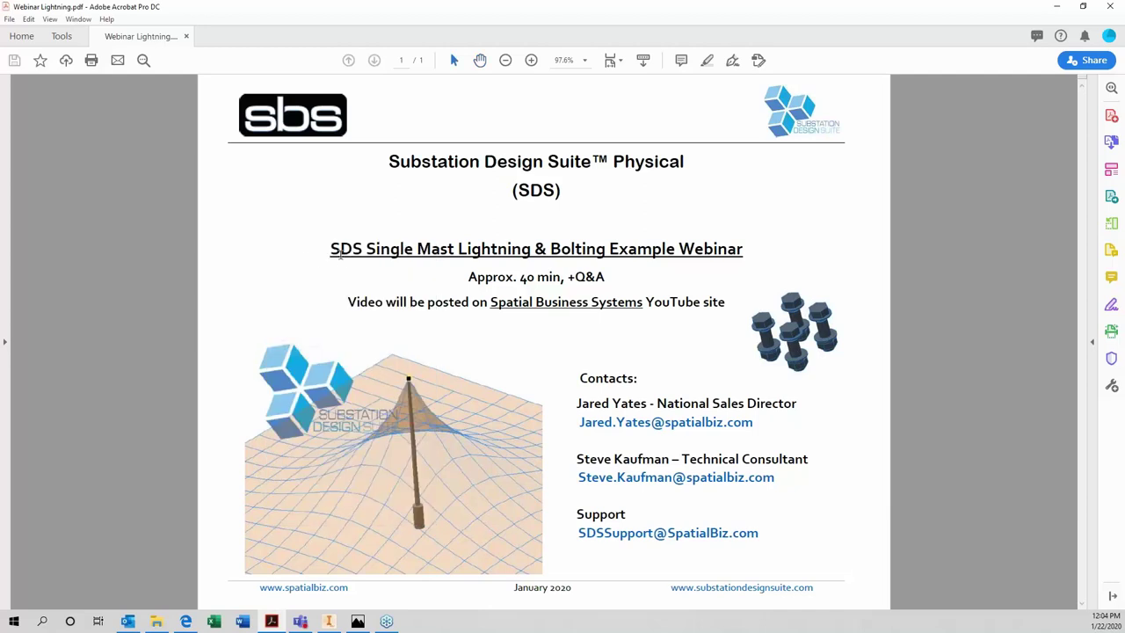
{"action": "left_click_drag", "start_coordinate": [332, 248], "coordinate": [651, 255]}
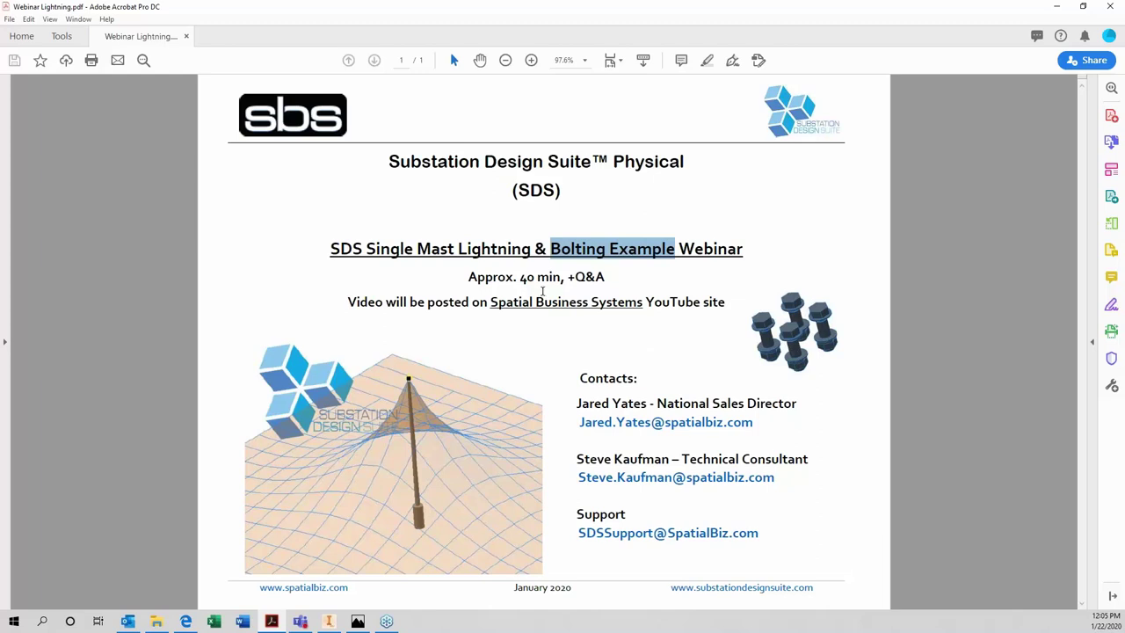
{"action": "left_click", "coordinate": [525, 278]}
{"action": "left_click_drag", "start_coordinate": [525, 277], "coordinate": [606, 278]}
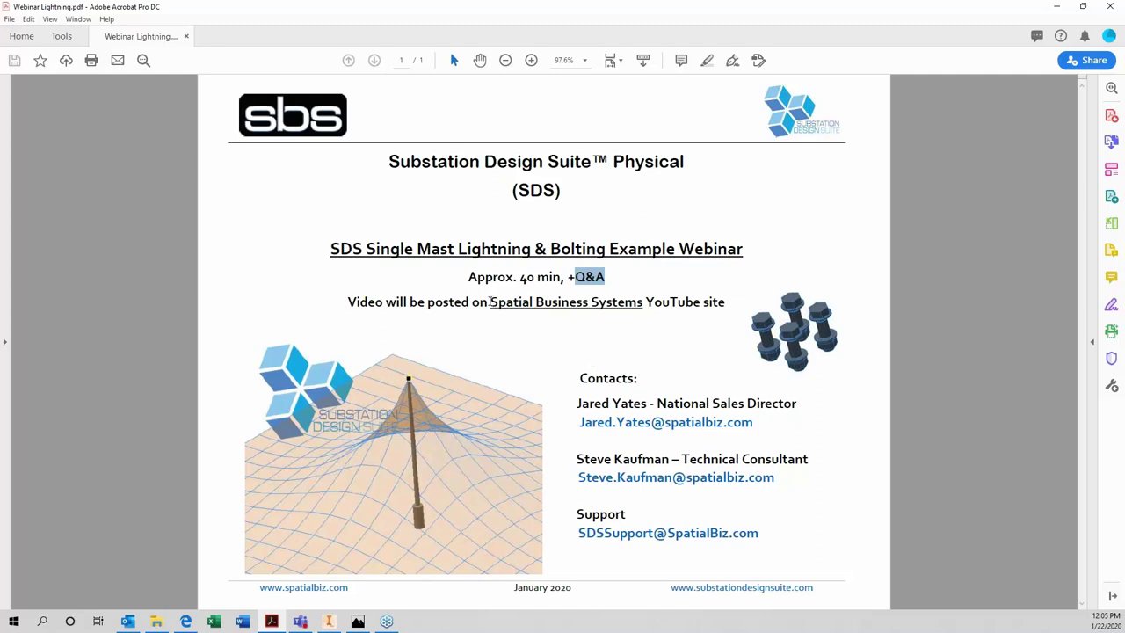
{"action": "left_click_drag", "start_coordinate": [490, 301], "coordinate": [643, 303]}
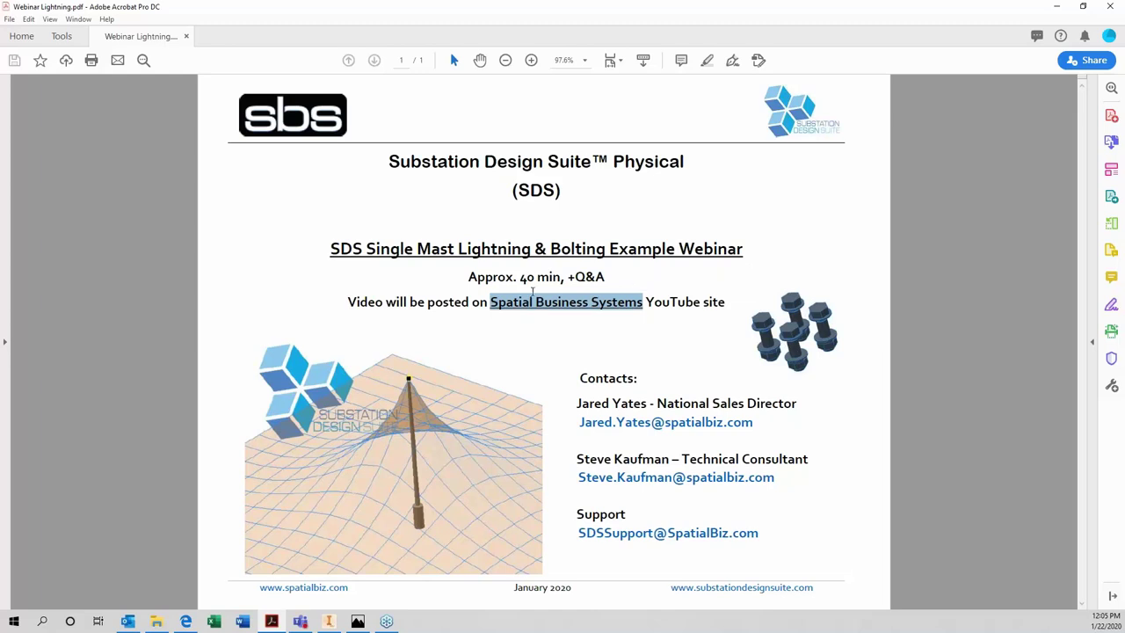
{"action": "left_click_drag", "start_coordinate": [577, 458], "coordinate": [670, 459]}
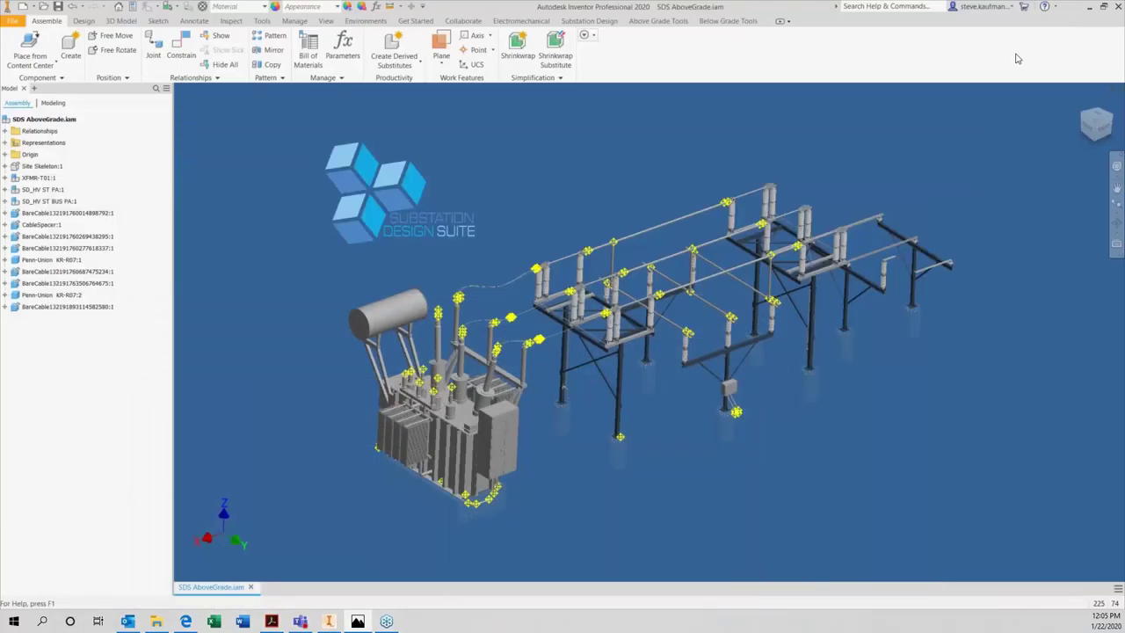
Step: In Autodesk Inventor, place the tap fitting Penn-Union KR-R07.ipt from the Fittings folder on the middle bare cable between the bushing and the insulators
{"action": "middle_click_drag", "start_coordinate": [673, 439], "coordinate": [675, 445]}
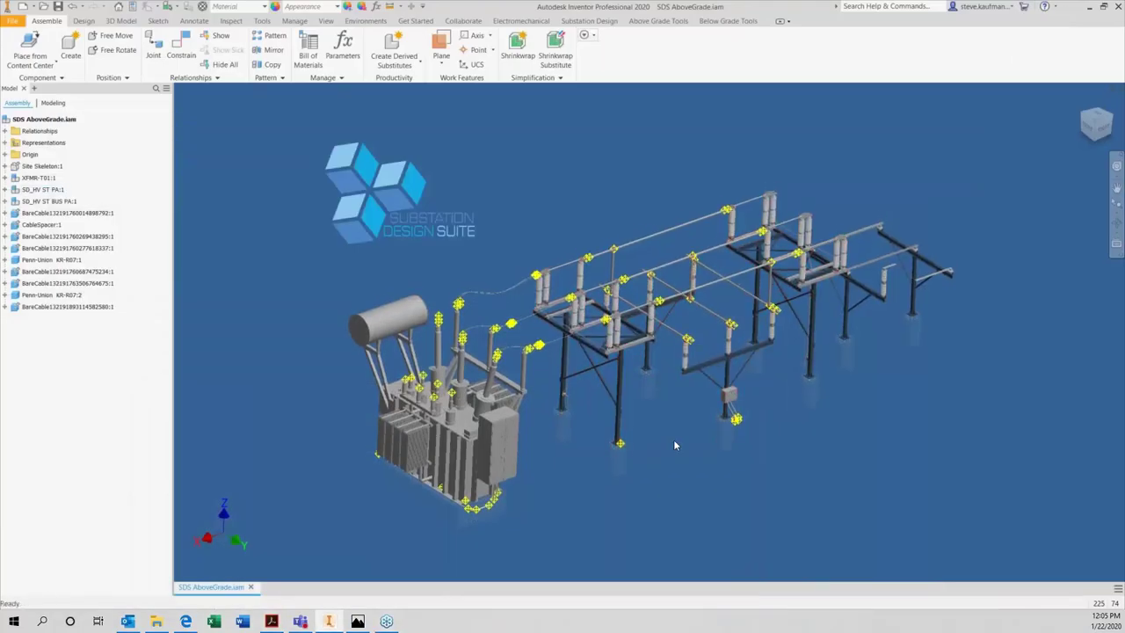
{"action": "scroll", "coordinate": [675, 445], "scroll_direction": "up", "scroll_amount": 3}
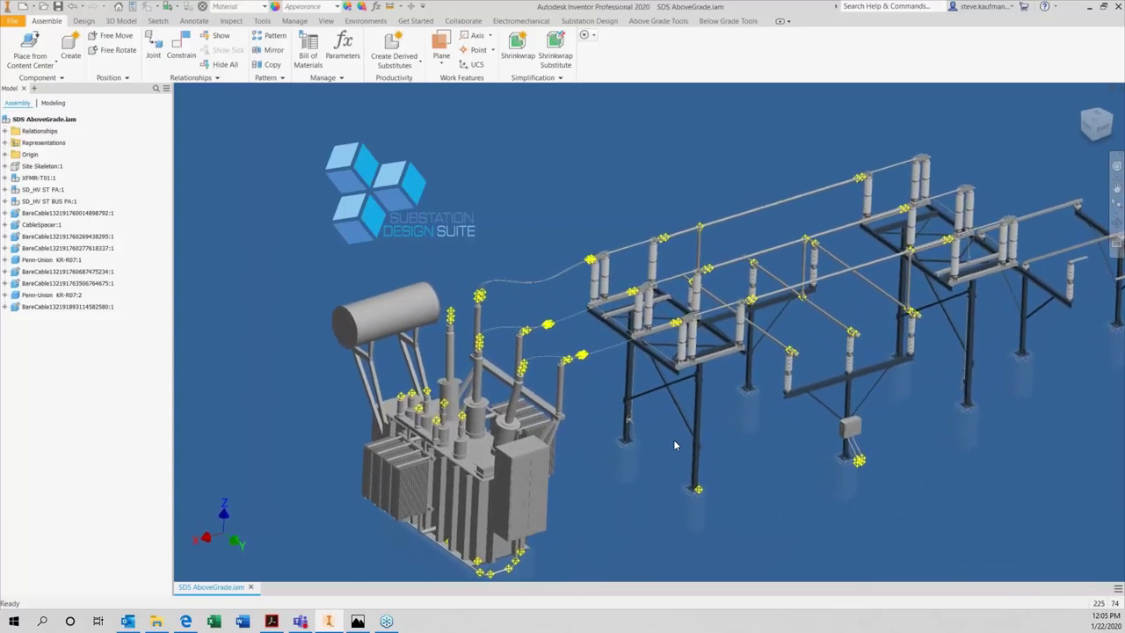
{"action": "scroll", "coordinate": [675, 445], "scroll_direction": "up", "scroll_amount": 5}
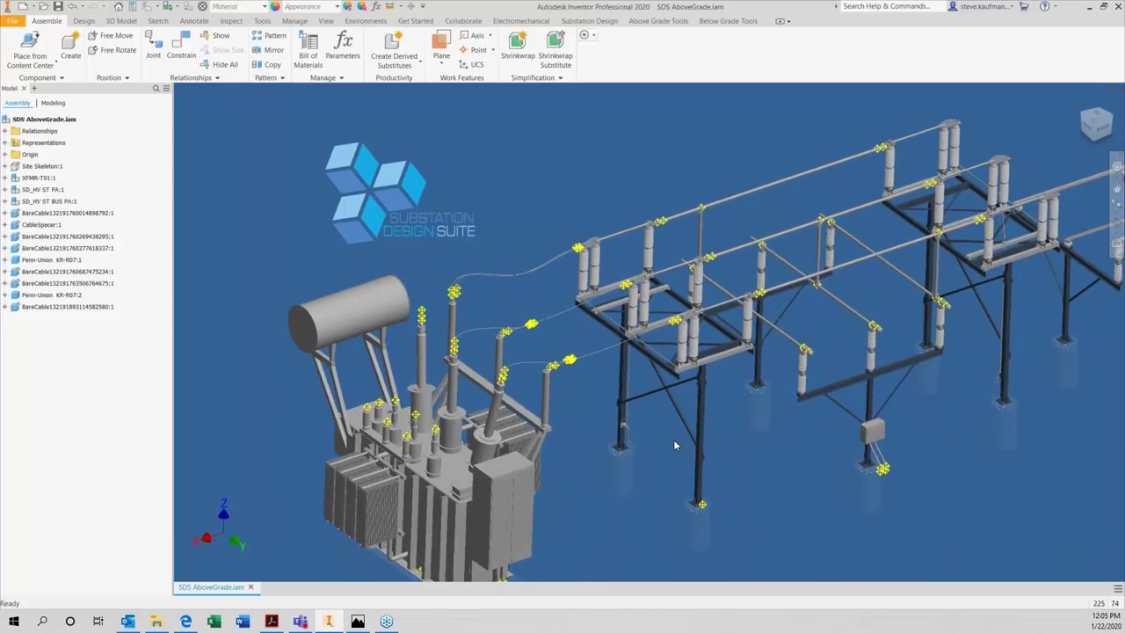
{"action": "scroll", "coordinate": [676, 445], "scroll_direction": "up", "scroll_amount": 5}
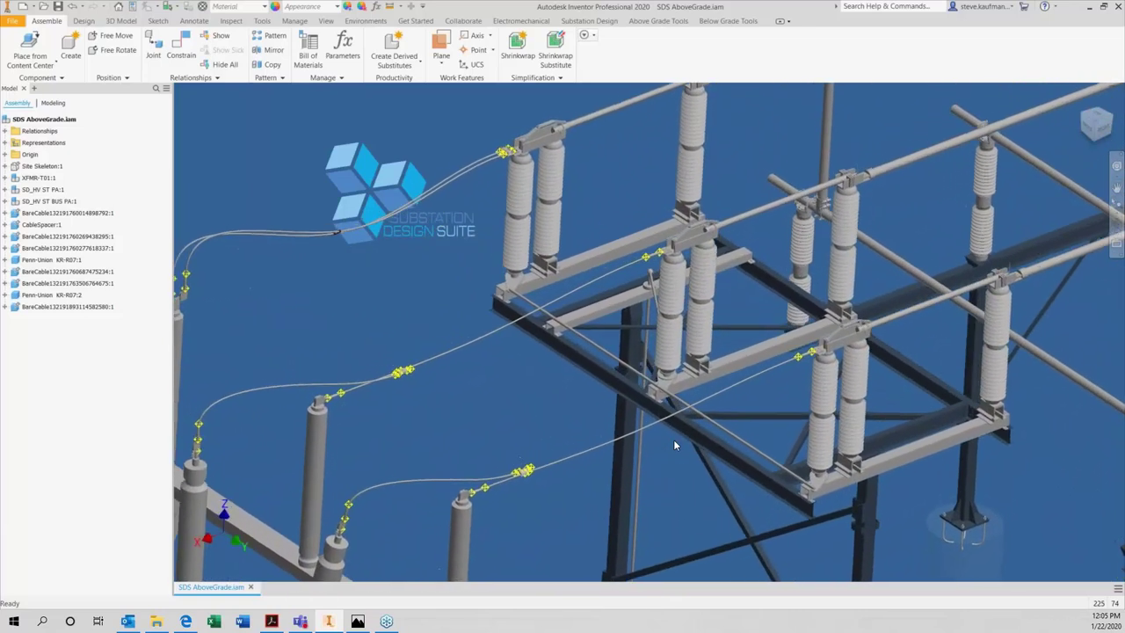
{"action": "scroll", "coordinate": [675, 444], "scroll_direction": "up", "scroll_amount": 5}
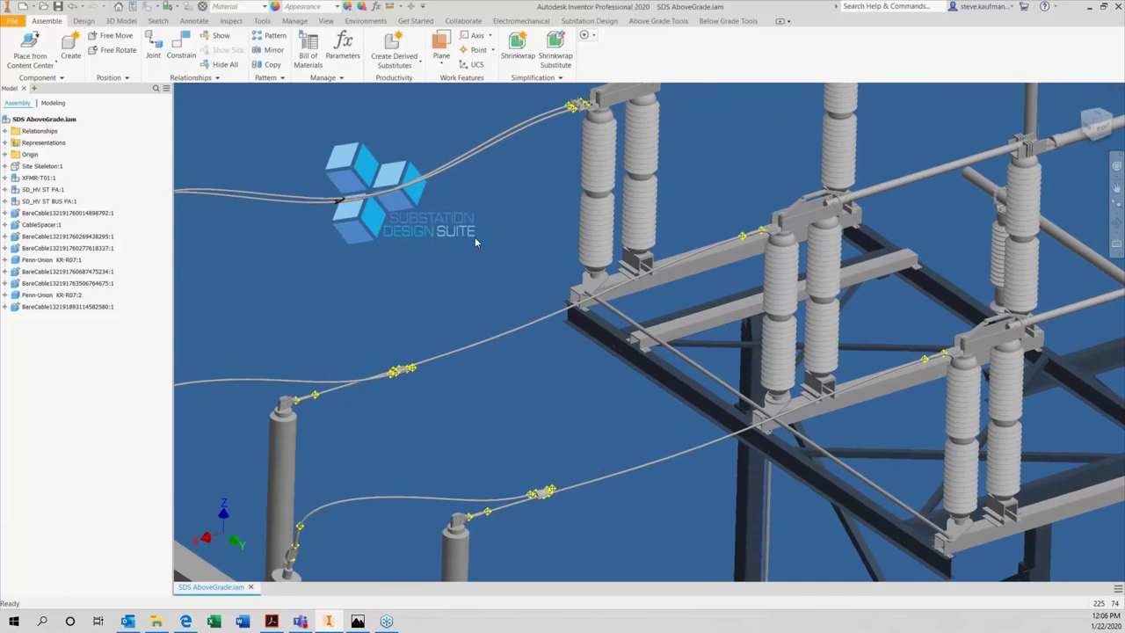
{"action": "left_click", "coordinate": [635, 23]}
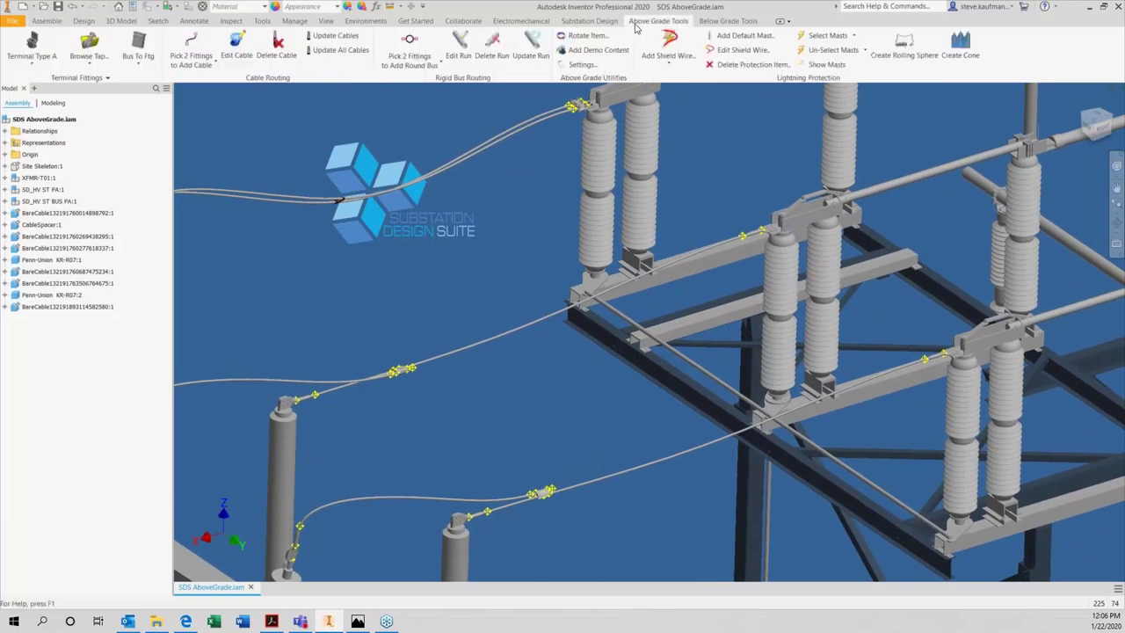
{"action": "left_click", "coordinate": [88, 60]}
{"action": "left_click", "coordinate": [105, 248]}
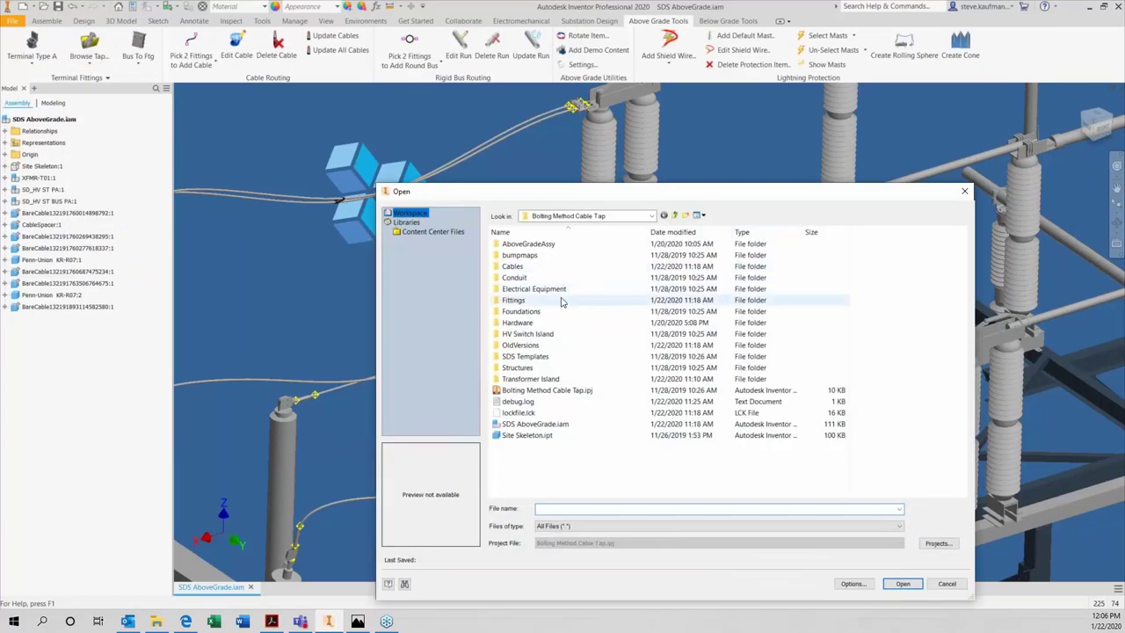
{"action": "double_click", "coordinate": [563, 301]}
{"action": "left_click", "coordinate": [538, 266]}
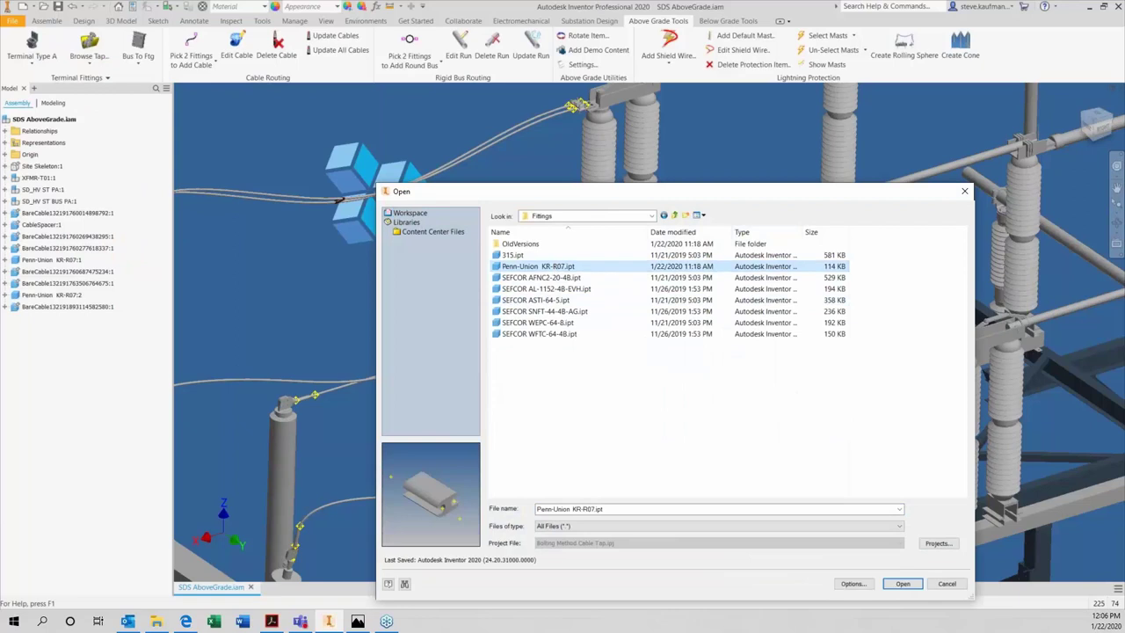
{"action": "left_click", "coordinate": [915, 584]}
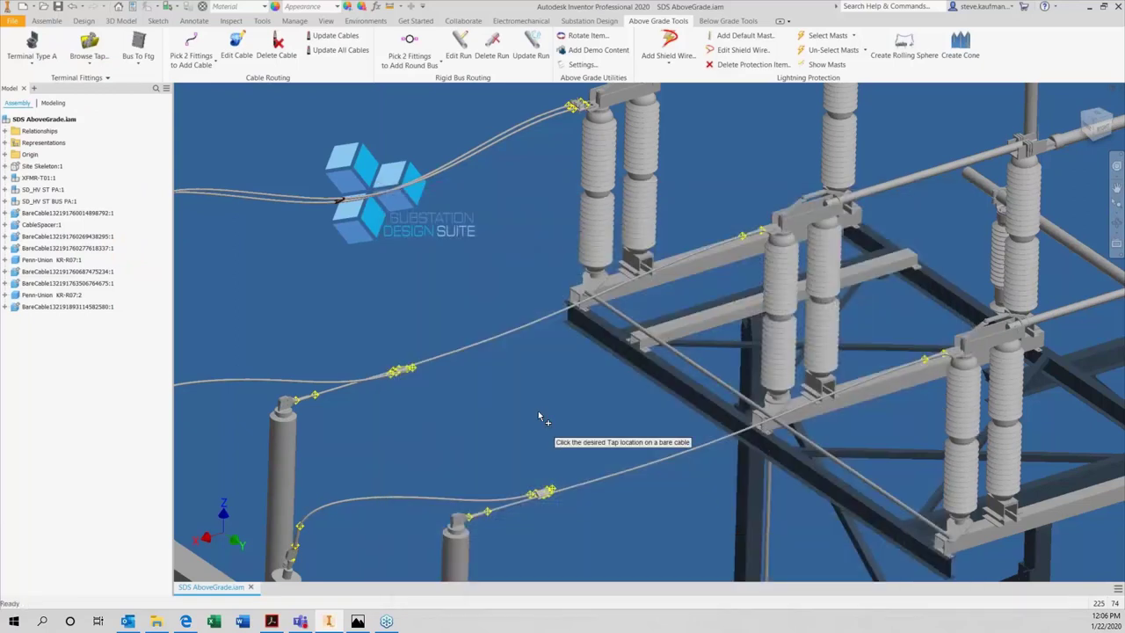
{"action": "left_click", "coordinate": [524, 339]}
Step: Reposition the newly placed tap fitting freely on the middle bare cable
{"action": "scroll", "coordinate": [511, 331], "scroll_direction": "up", "scroll_amount": 3}
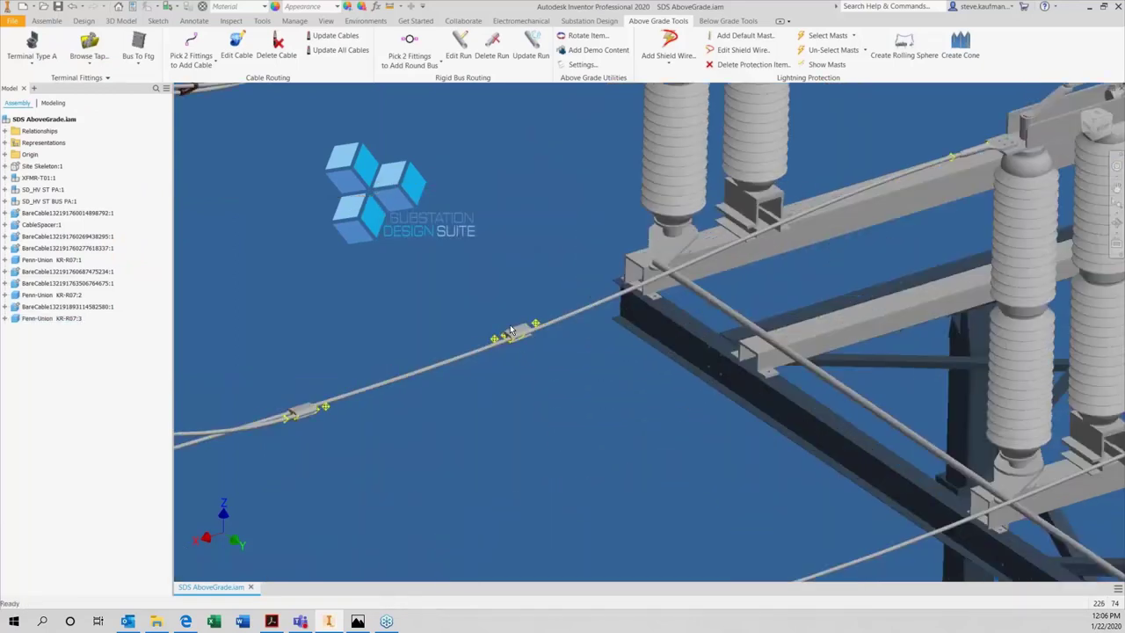
{"action": "scroll", "coordinate": [512, 331], "scroll_direction": "up", "scroll_amount": 4}
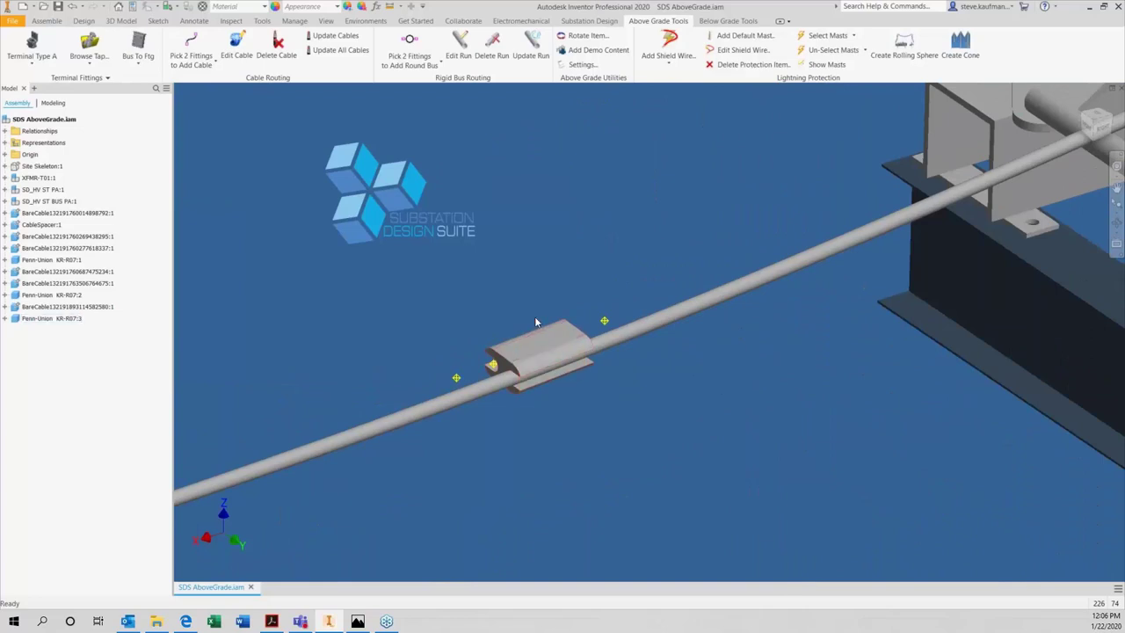
{"action": "right_click", "coordinate": [516, 311]}
{"action": "key", "text": "Escape"}
{"action": "left_click", "coordinate": [541, 335]}
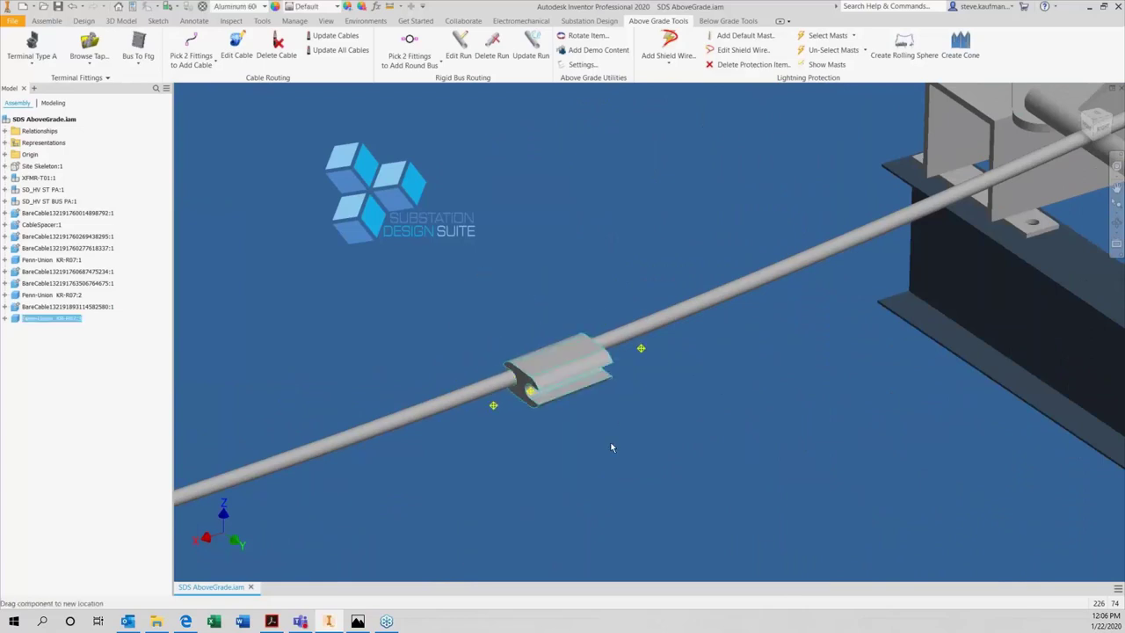
Step: Try routing a bare cable from the new tap to the terminal fitting on the front bushing, and delete that cable again
{"action": "scroll", "coordinate": [477, 161], "scroll_direction": "down", "scroll_amount": 7}
{"action": "scroll", "coordinate": [517, 215], "scroll_direction": "down", "scroll_amount": 2}
{"action": "scroll", "coordinate": [517, 215], "scroll_direction": "up", "scroll_amount": 3}
{"action": "left_click", "coordinate": [304, 125]}
{"action": "left_click", "coordinate": [191, 49]}
{"action": "left_click", "coordinate": [459, 156]}
{"action": "left_click", "coordinate": [397, 438]}
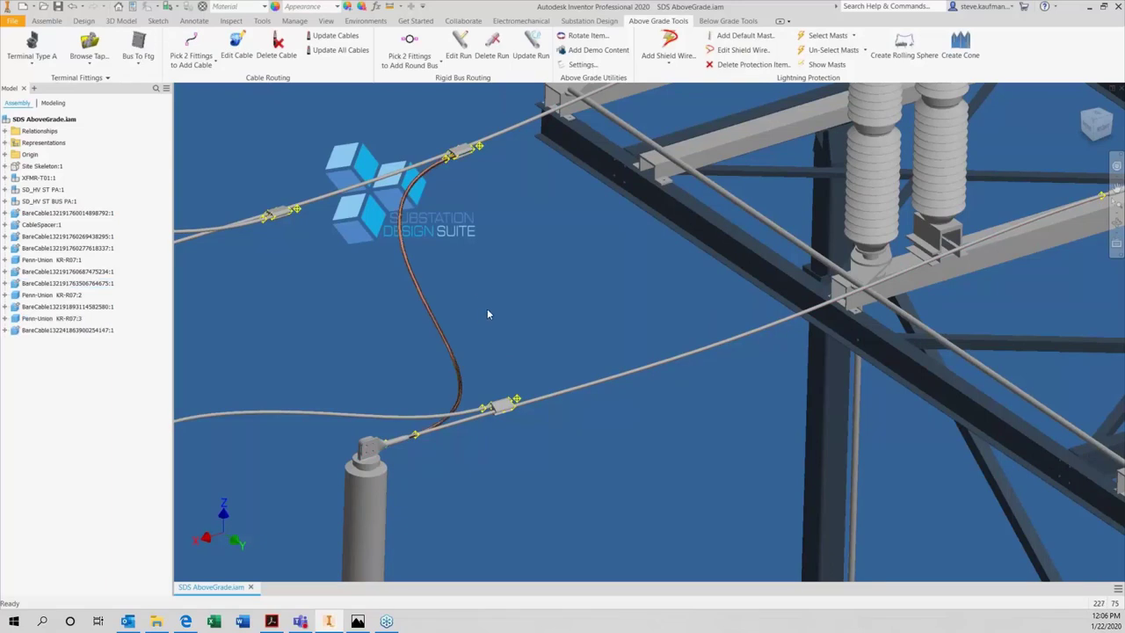
{"action": "left_click", "coordinate": [276, 48]}
{"action": "left_click", "coordinate": [401, 233]}
Step: Place another Penn-Union KR-R07.ipt tap from the Fittings folder on the front bare cable, between the existing tap and the insulators
{"action": "left_click", "coordinate": [102, 50]}
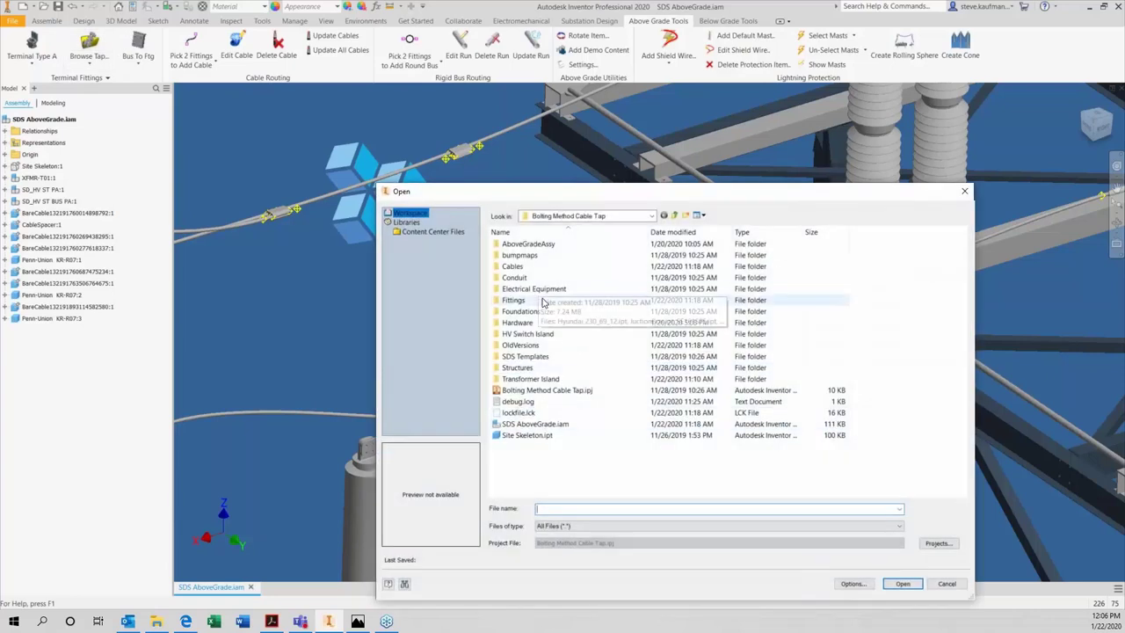
{"action": "double_click", "coordinate": [542, 303]}
{"action": "left_click", "coordinate": [538, 265]}
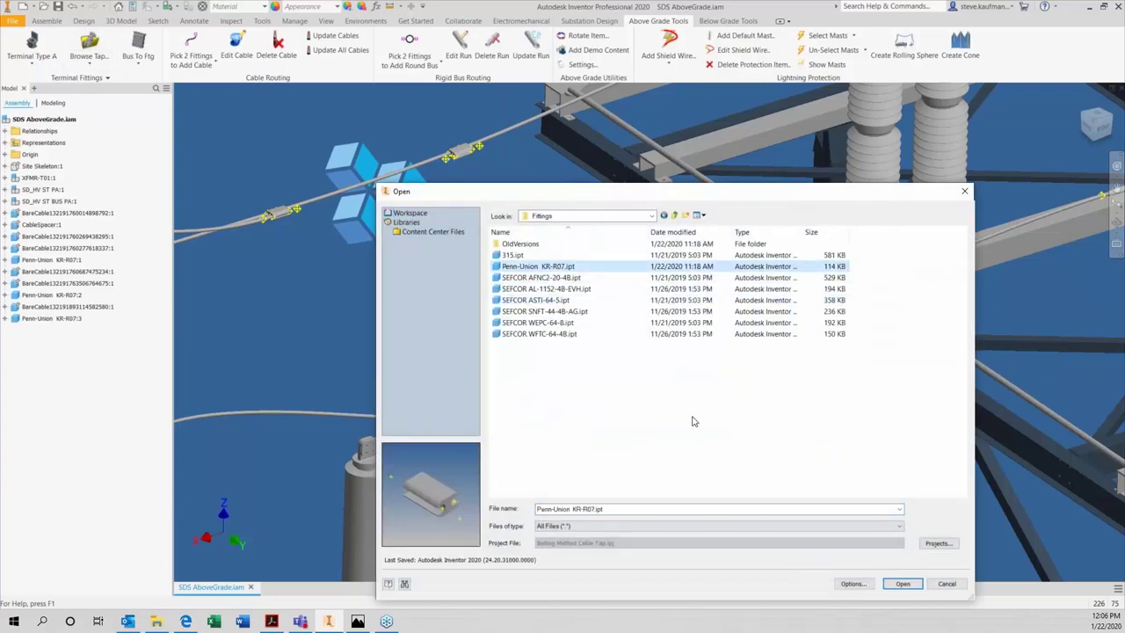
{"action": "left_click", "coordinate": [901, 584]}
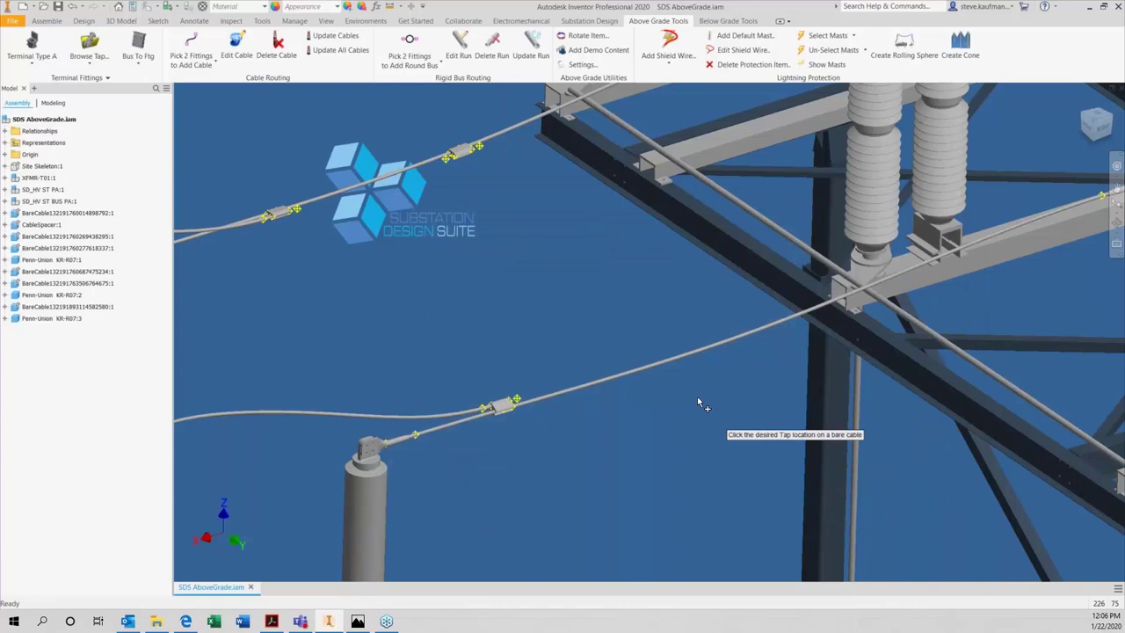
{"action": "left_click", "coordinate": [673, 364]}
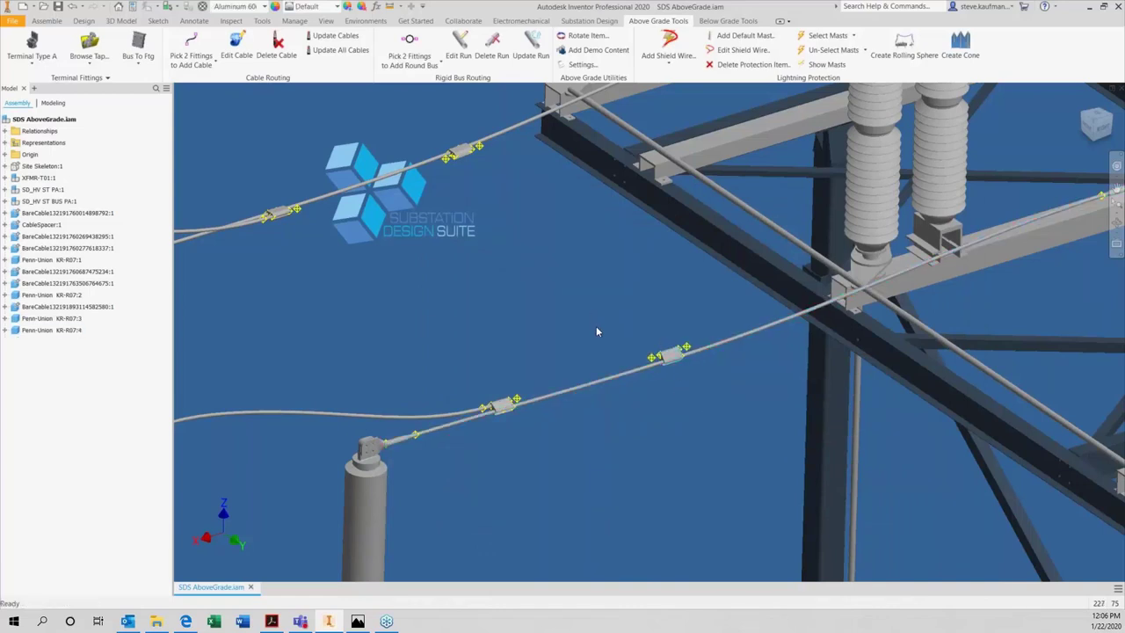
Step: Add a bare cable connecting the new tap on the middle cable to the new tap on the front cable
{"action": "left_click", "coordinate": [191, 48]}
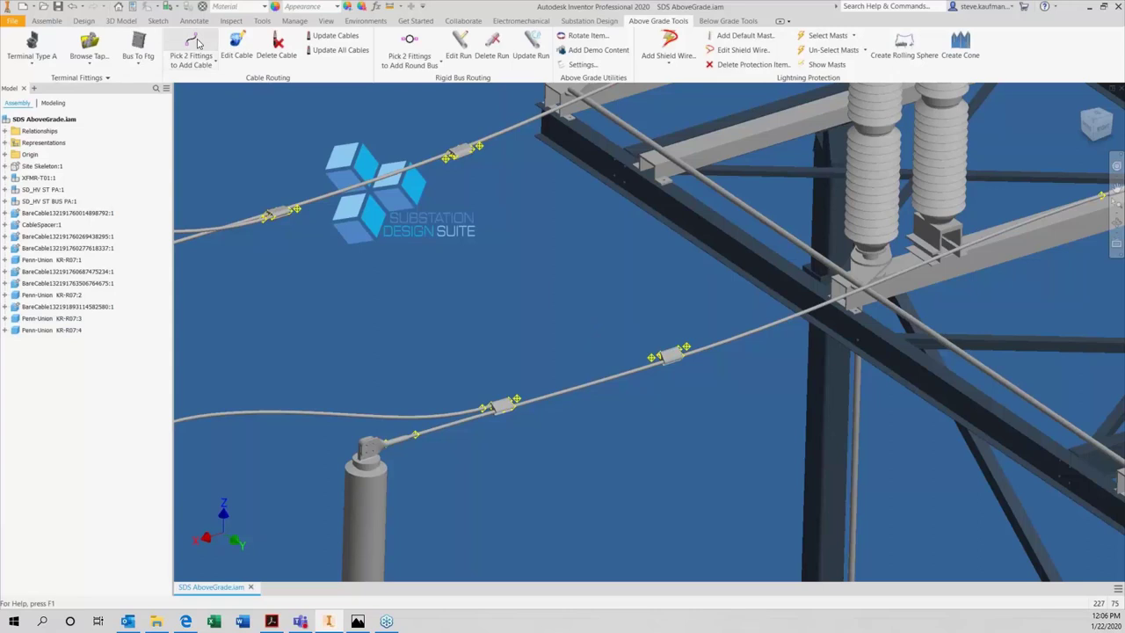
{"action": "left_click", "coordinate": [453, 156]}
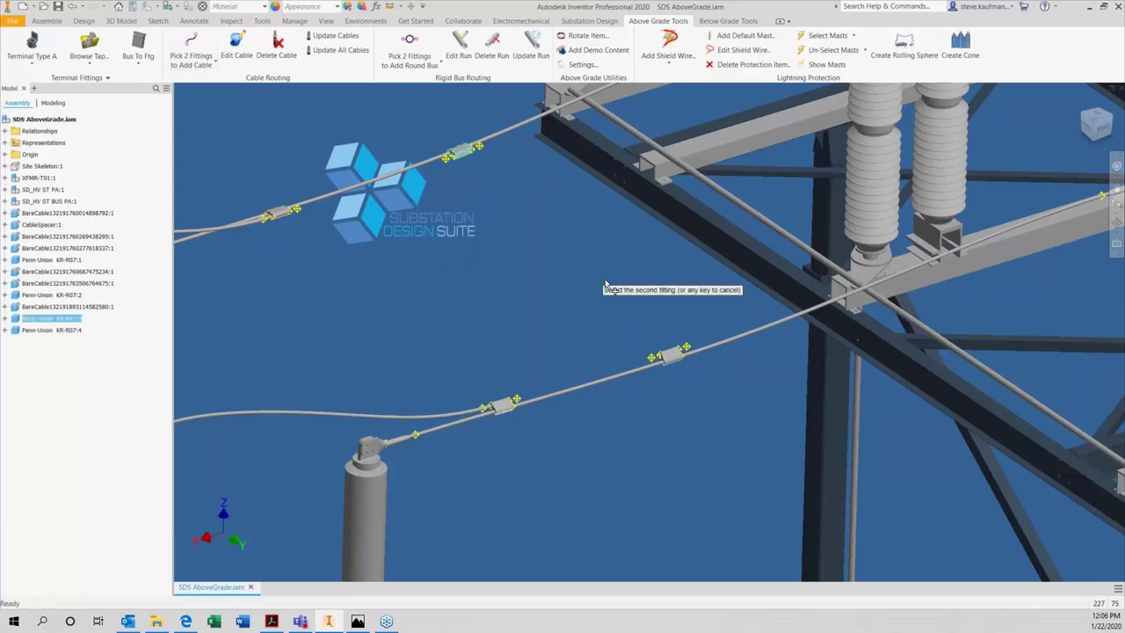
{"action": "left_click", "coordinate": [665, 357]}
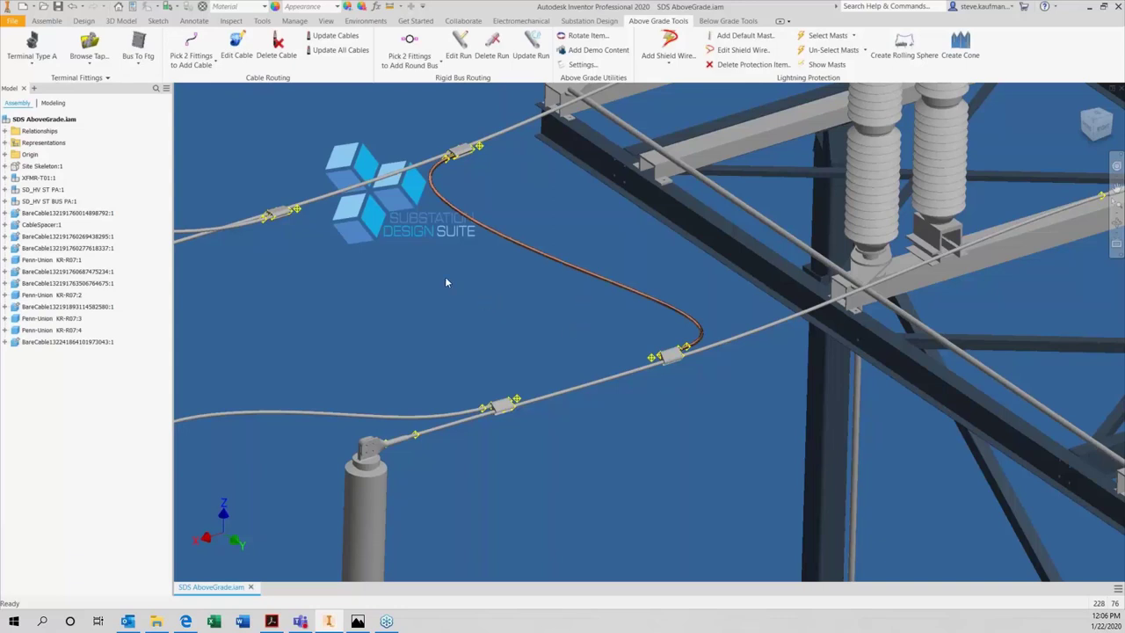
Step: Edit the cable between the two taps to flip its direction on Tap Fitting 2
{"action": "left_click", "coordinate": [237, 48]}
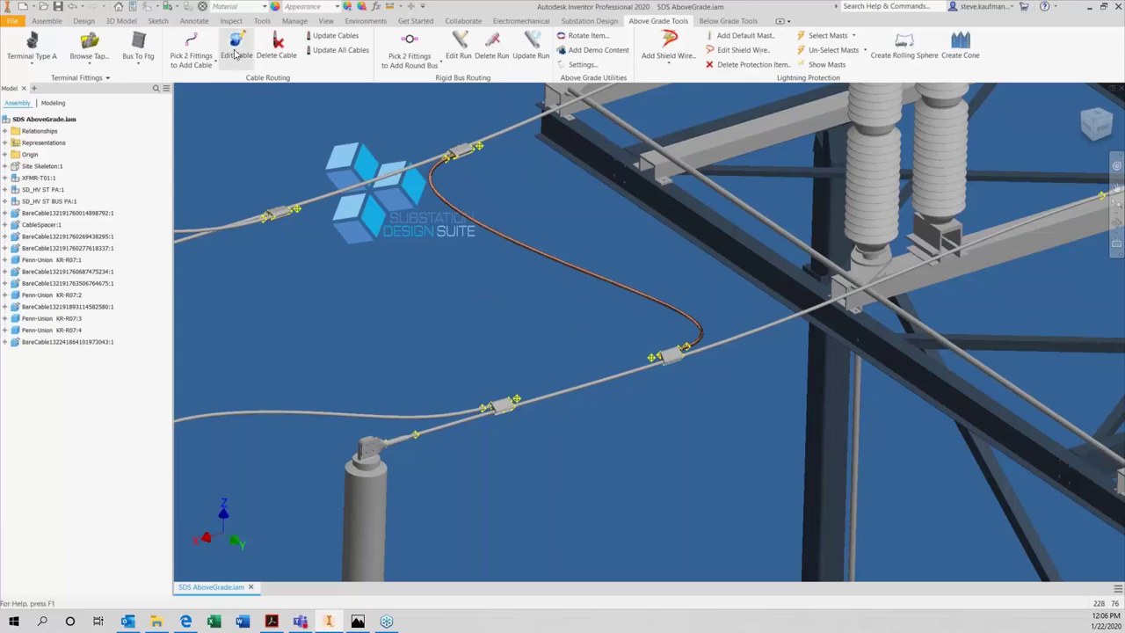
{"action": "left_click", "coordinate": [567, 268]}
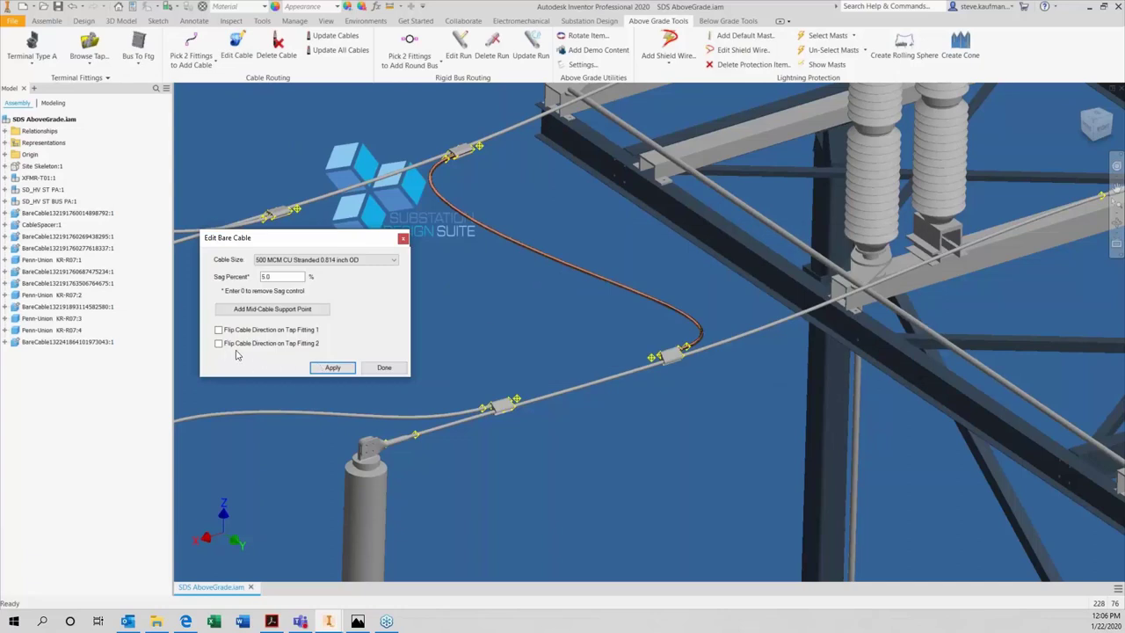
{"action": "left_click", "coordinate": [219, 343]}
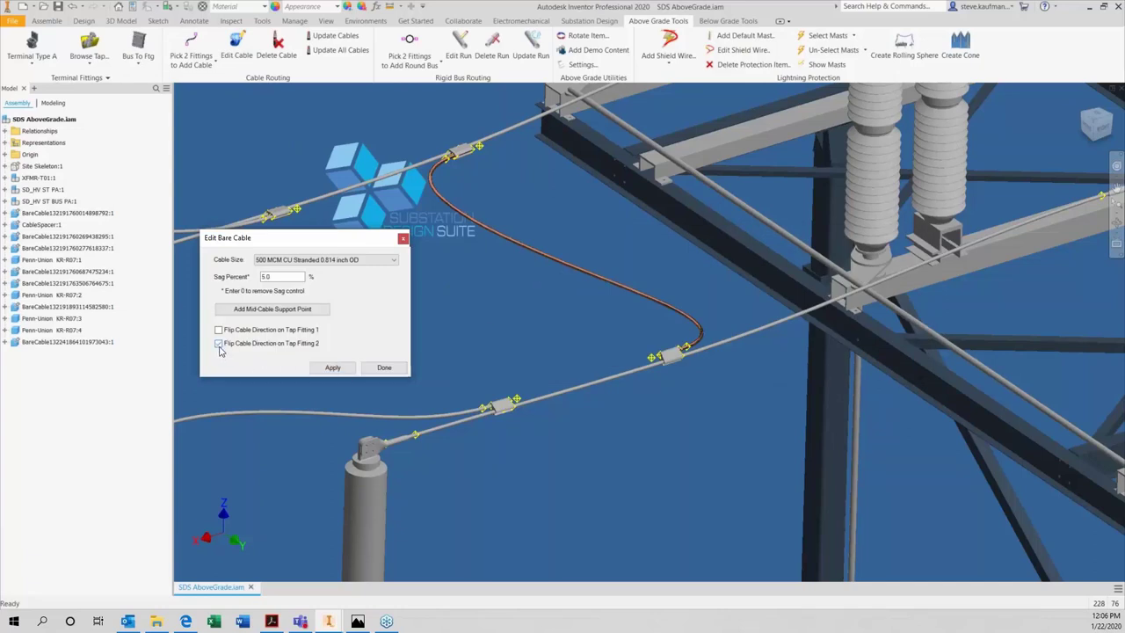
{"action": "left_click", "coordinate": [333, 367]}
{"action": "left_click", "coordinate": [381, 368]}
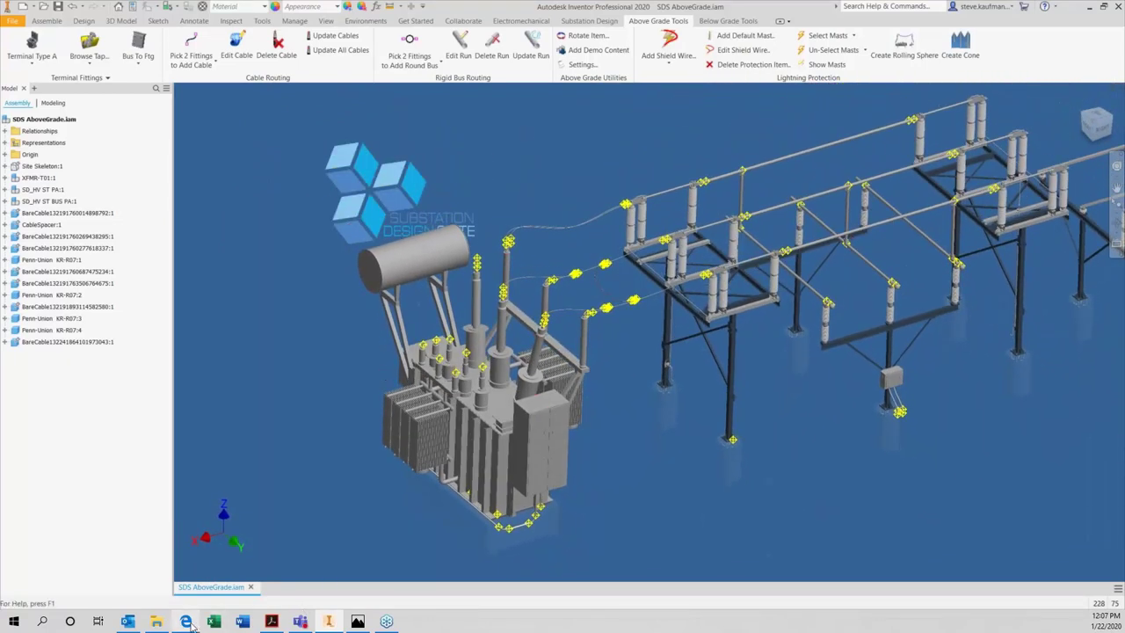
Step: Switch to the webinar PDF in Adobe Acrobat, highlight "Bolting Example" in the title, and return to the substation assembly
{"action": "left_click", "coordinate": [272, 622]}
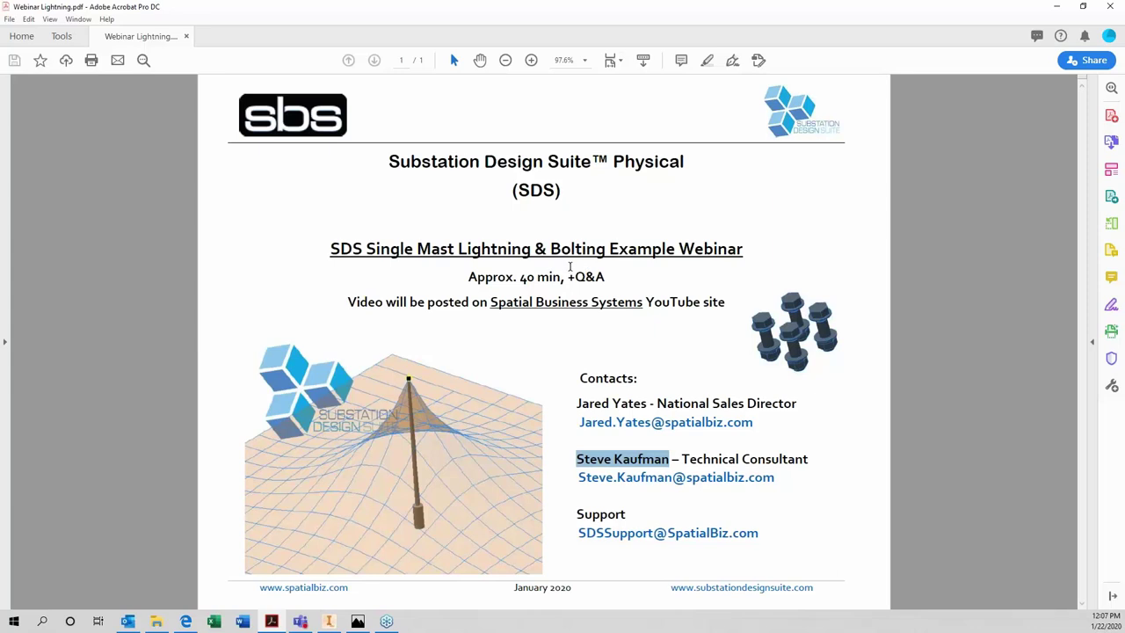
{"action": "left_click_drag", "start_coordinate": [551, 249], "coordinate": [674, 250]}
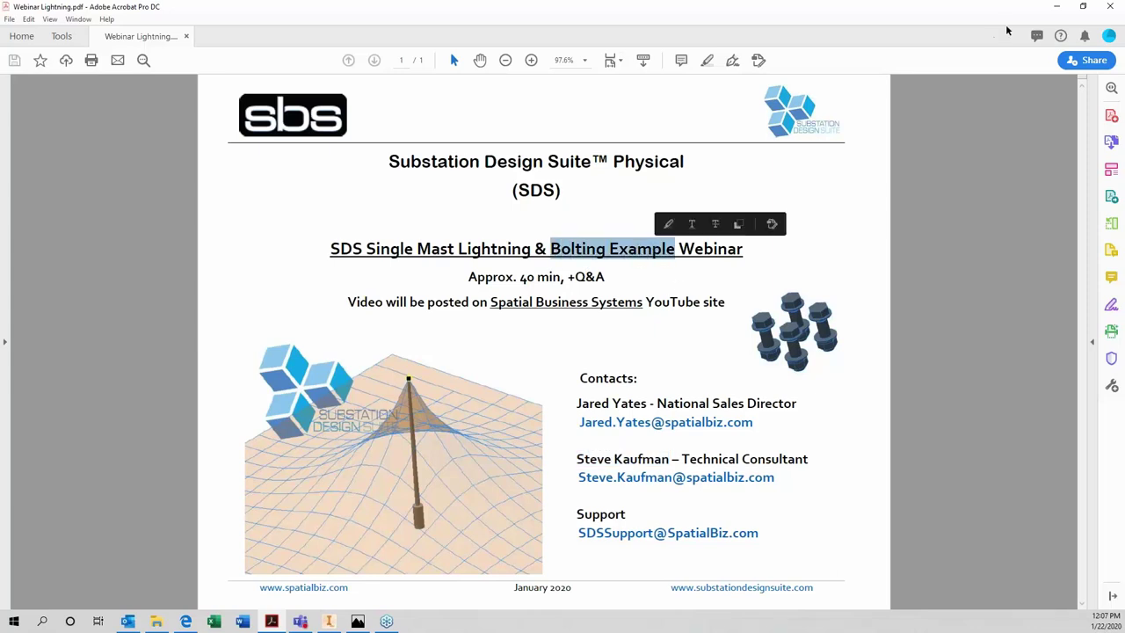
{"action": "left_click", "coordinate": [1056, 9]}
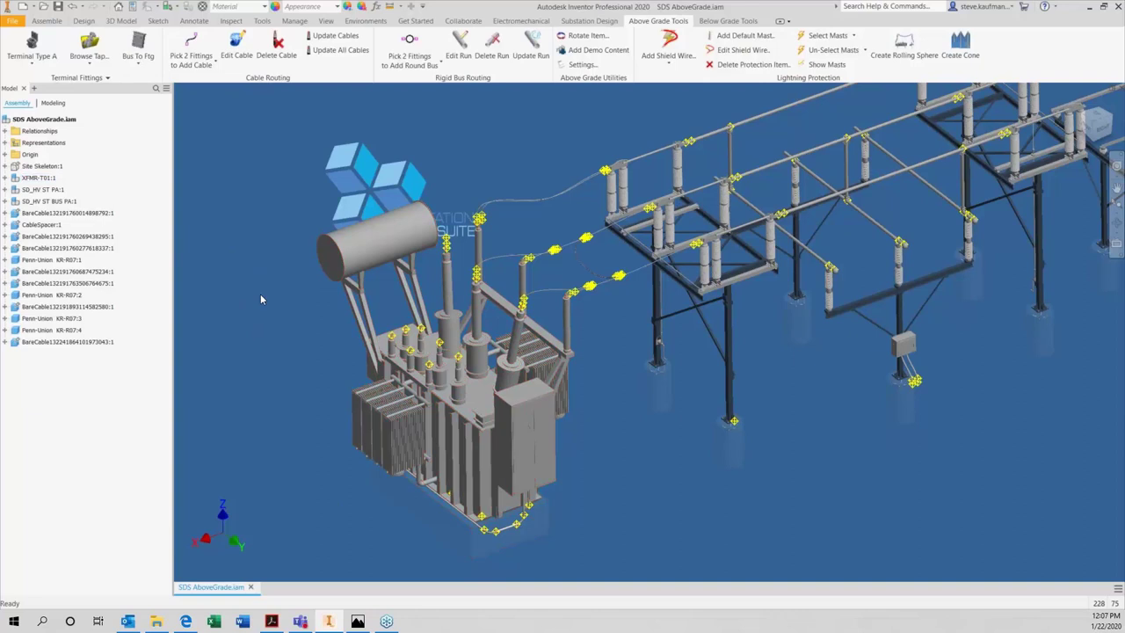
Step: Open the XFMR-T01 transformer assembly in its own window and clear the selection
{"action": "left_click", "coordinate": [51, 178]}
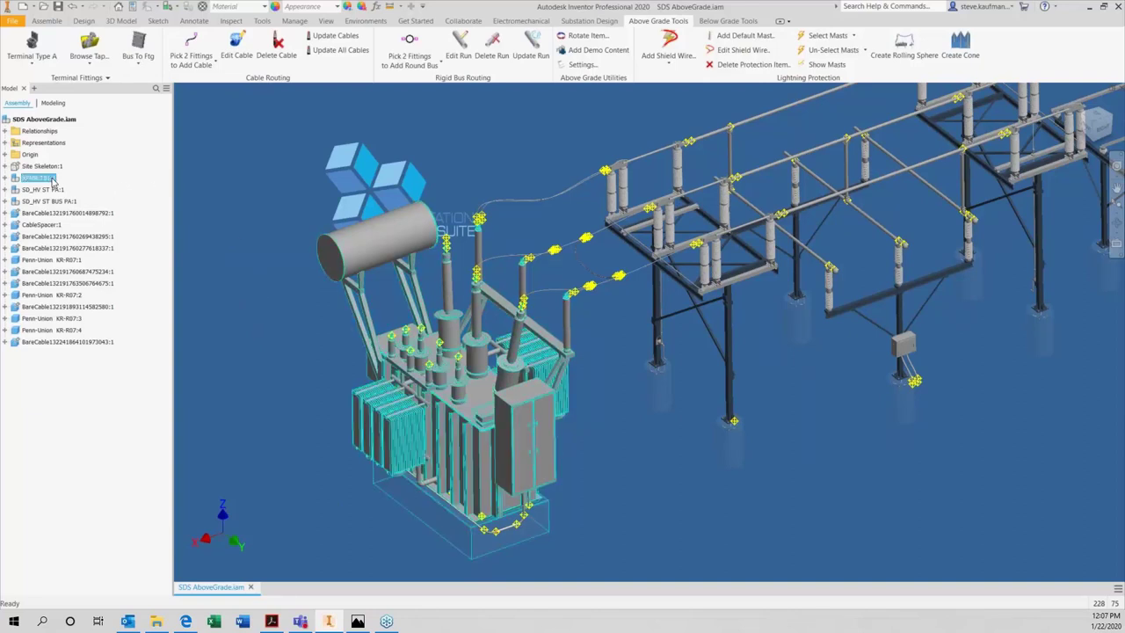
{"action": "right_click", "coordinate": [53, 180]}
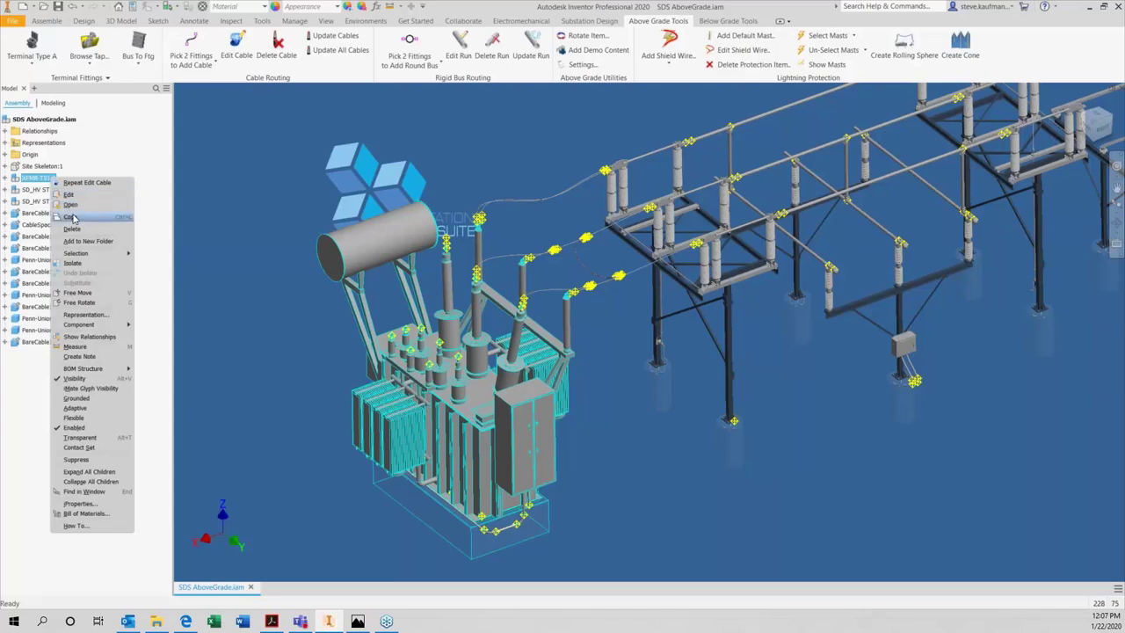
{"action": "left_click", "coordinate": [70, 203]}
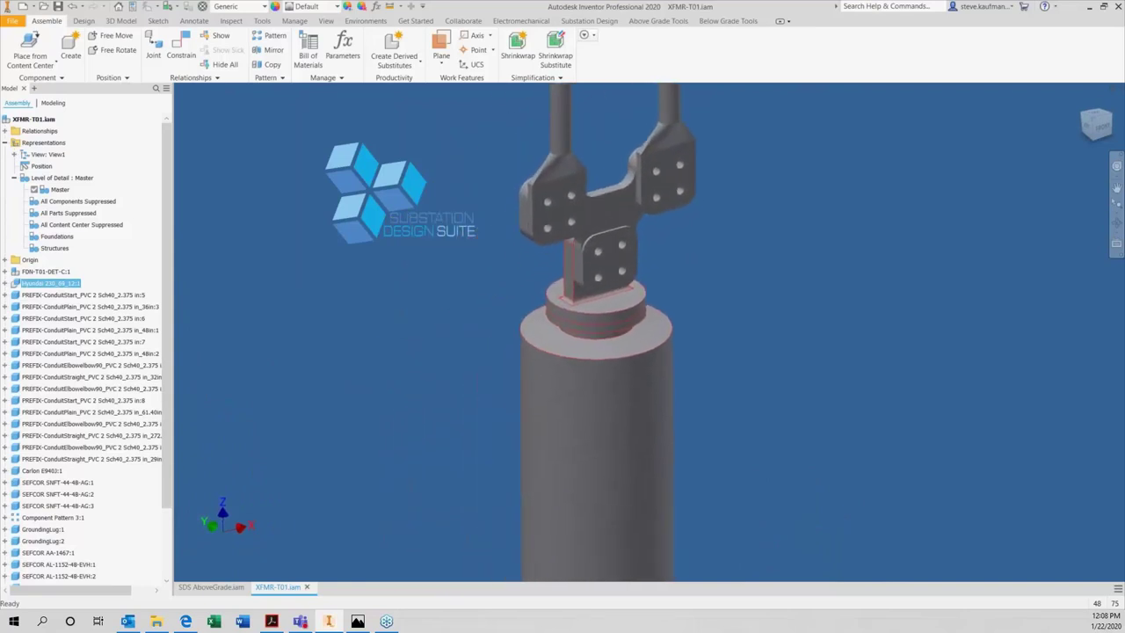
{"action": "left_click", "coordinate": [361, 298]}
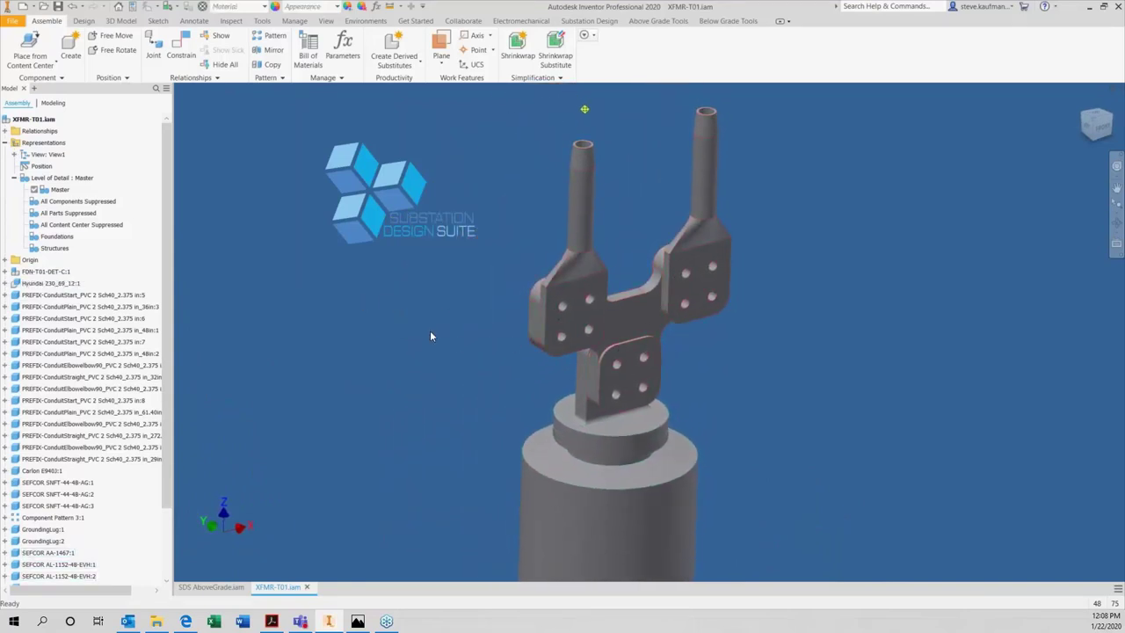
Step: Measure the total thickness of the lower bolted joint on the bushing, between its front and back pad faces
{"action": "left_click", "coordinate": [386, 7]}
{"action": "left_click", "coordinate": [620, 381]}
{"action": "middle_click_drag", "start_coordinate": [460, 381], "coordinate": [714, 375], "text": "shift"}
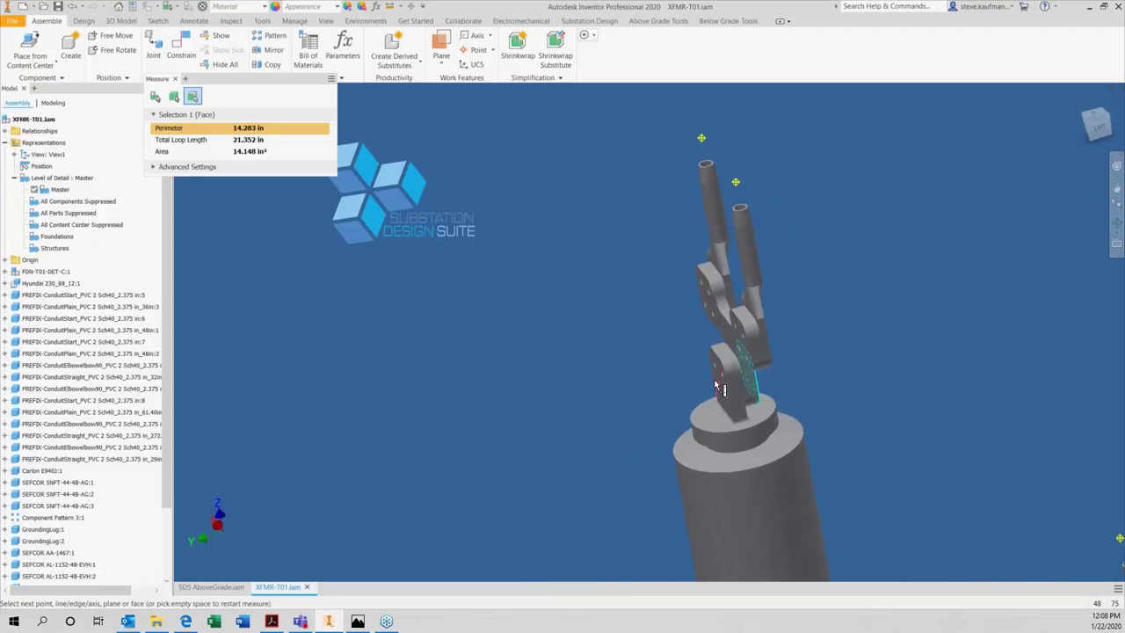
{"action": "left_click", "coordinate": [721, 384]}
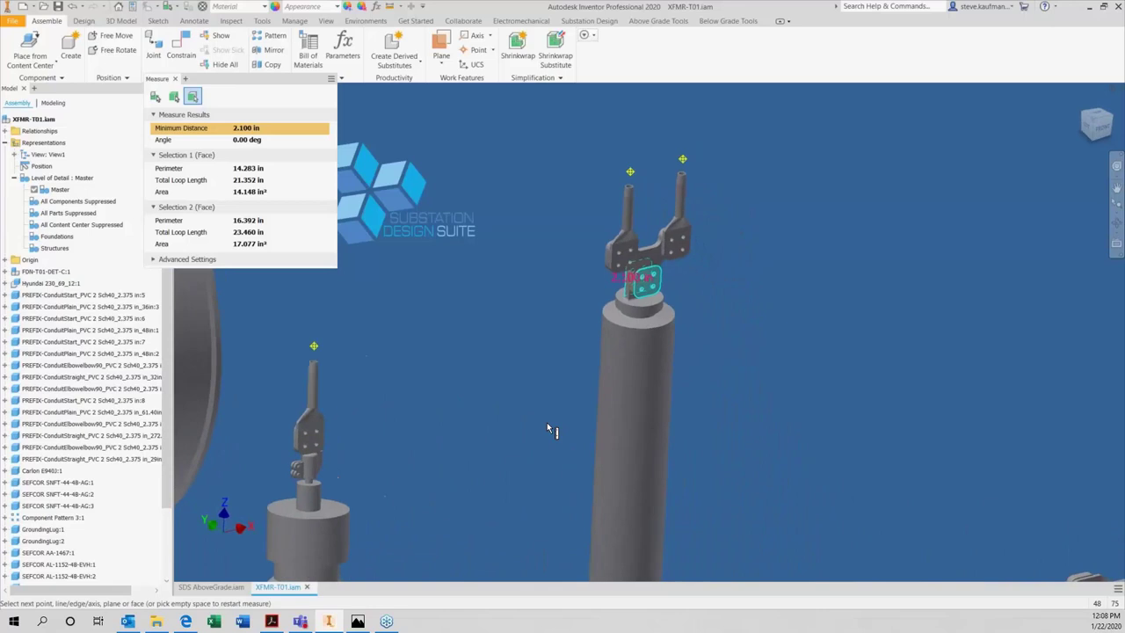
{"action": "left_click", "coordinate": [176, 79]}
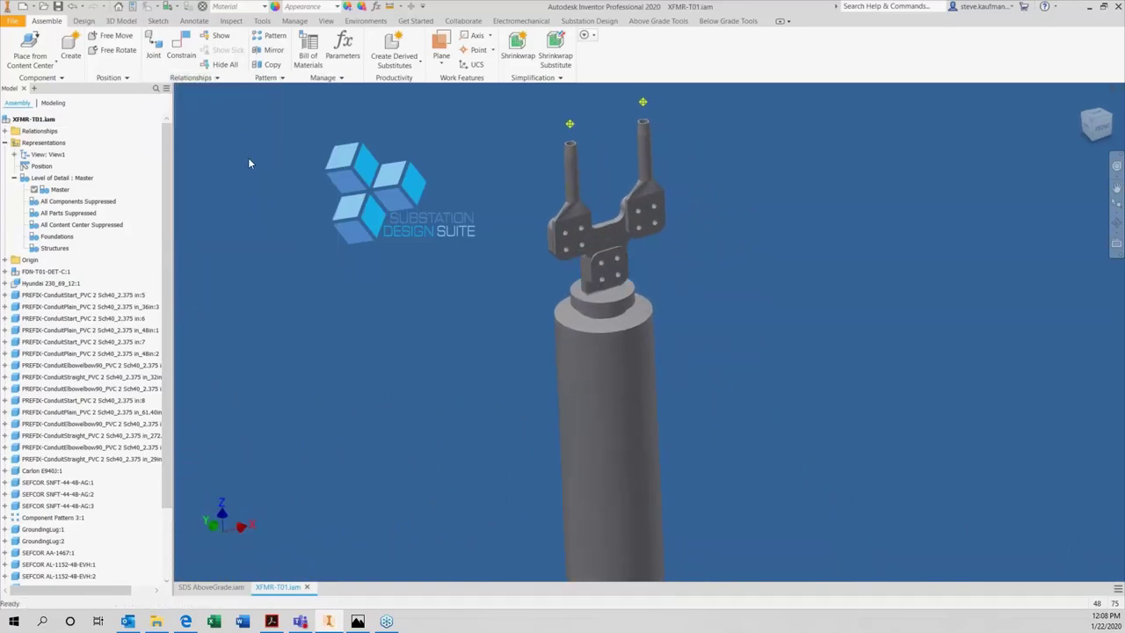
Step: Place the BoltAssyD050G210.iam bolt assembly from the Hardware folder on the bushing's lower four-hole pad
{"action": "left_click", "coordinate": [658, 20]}
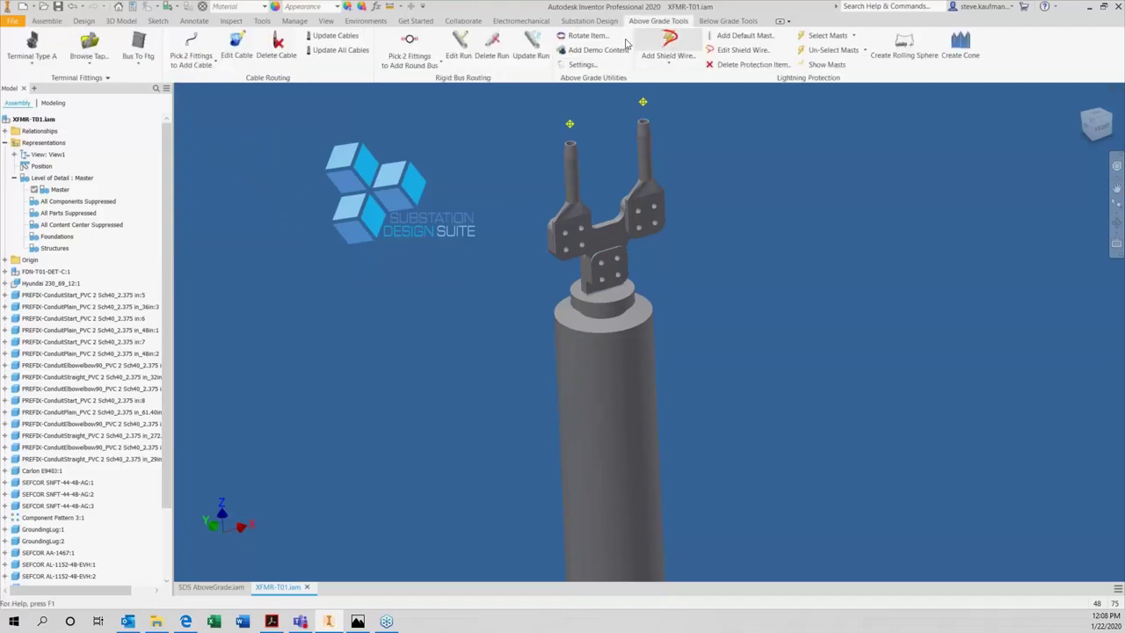
{"action": "left_click", "coordinate": [606, 21]}
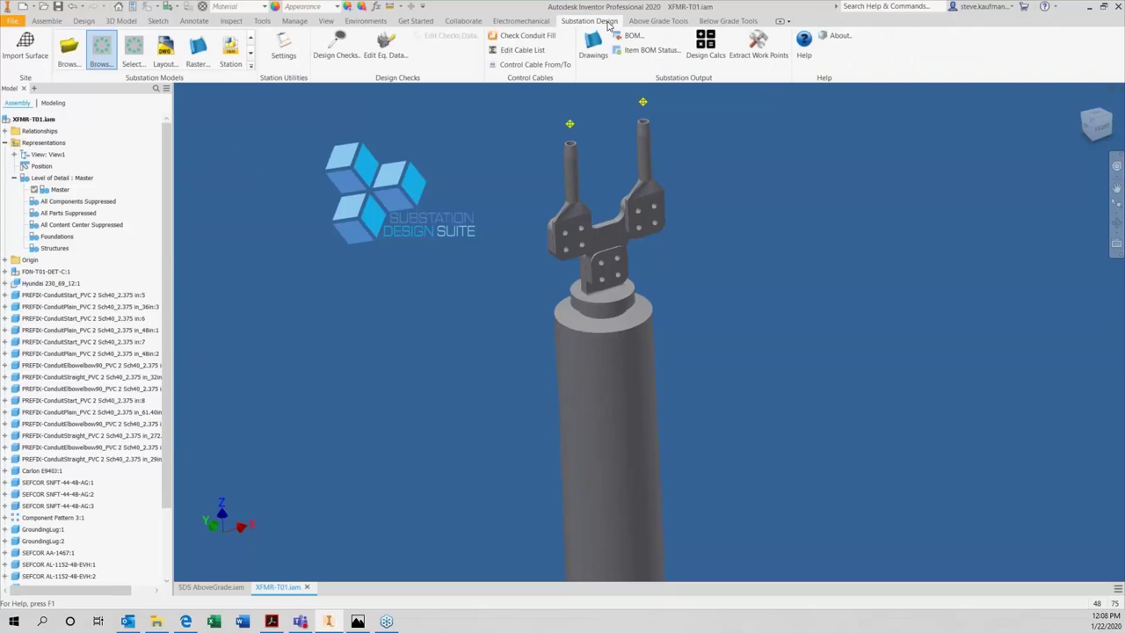
{"action": "left_click", "coordinate": [102, 52]}
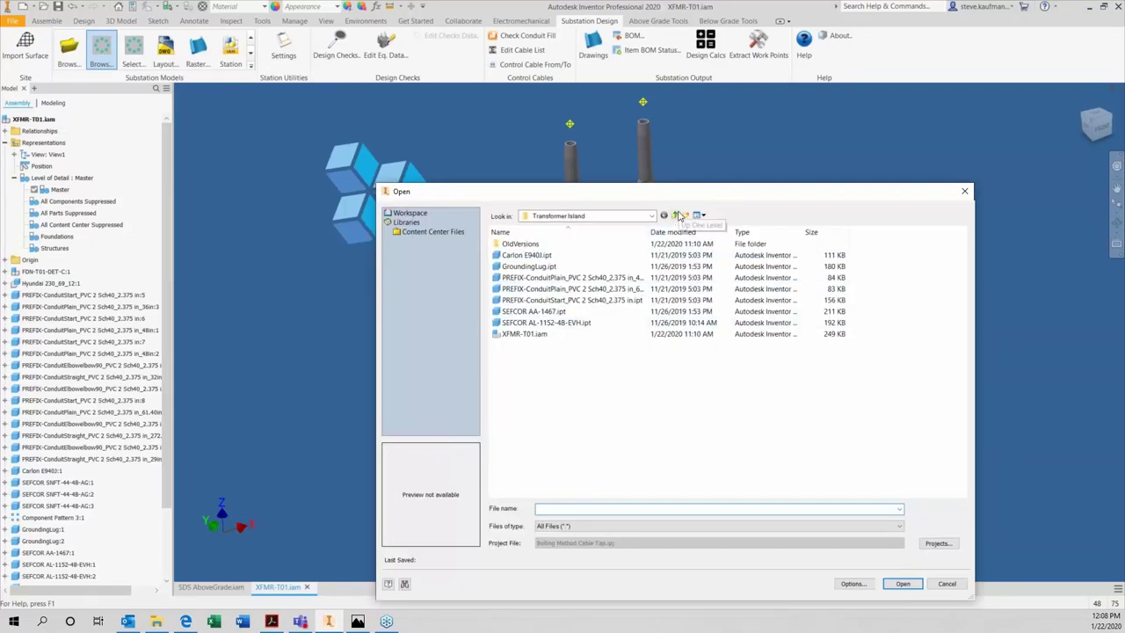
{"action": "left_click", "coordinate": [675, 215]}
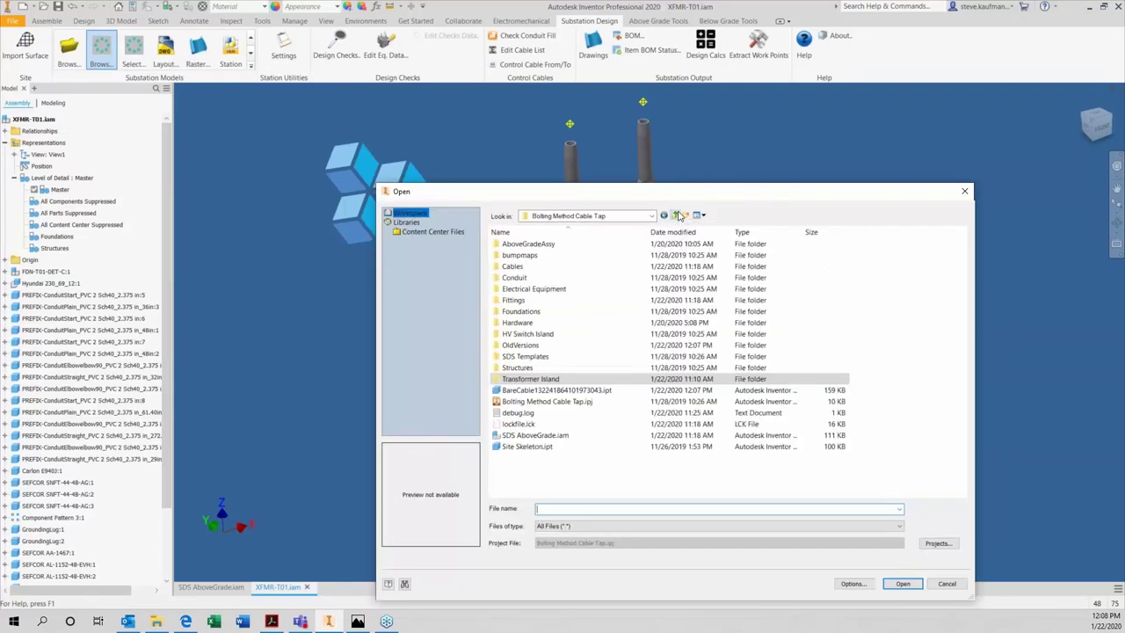
{"action": "double_click", "coordinate": [552, 323]}
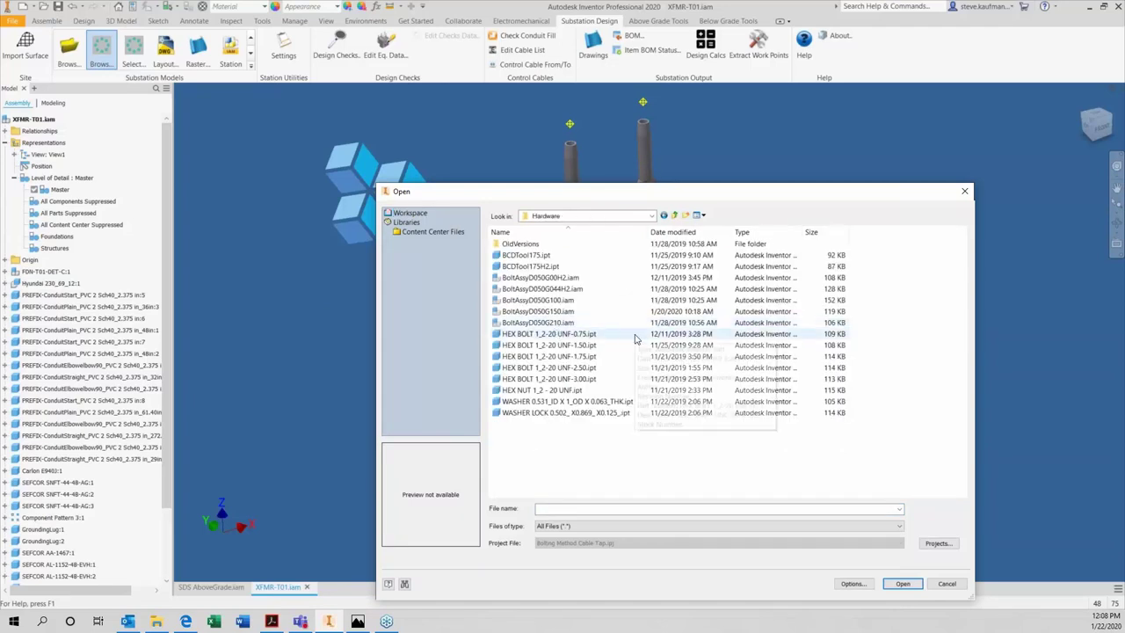
{"action": "left_click", "coordinate": [571, 323]}
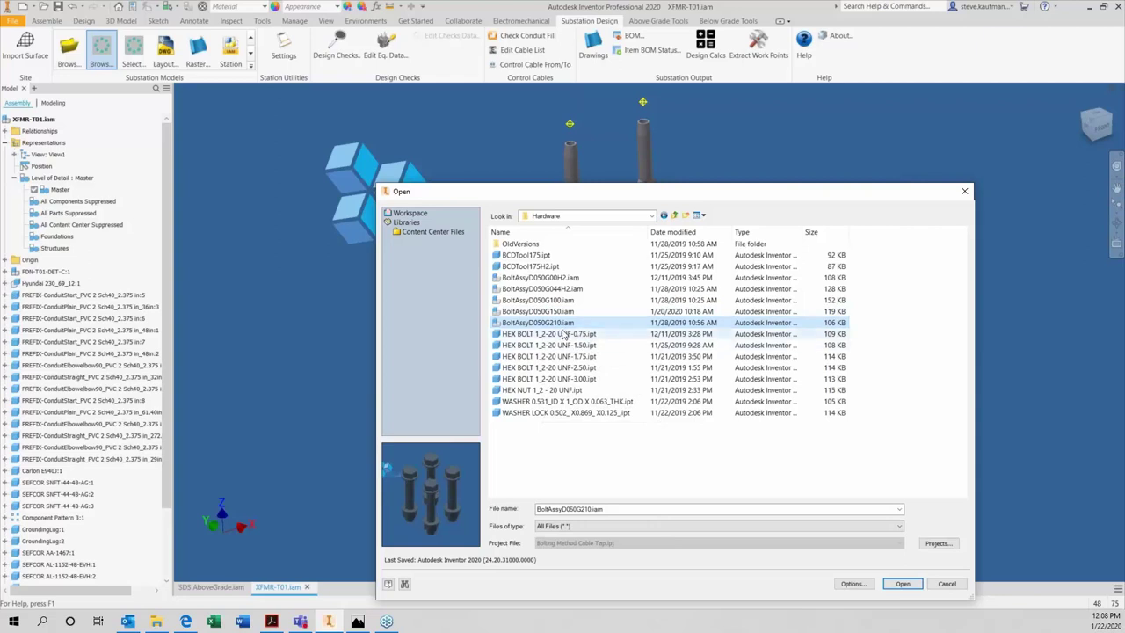
{"action": "left_click", "coordinate": [902, 585]}
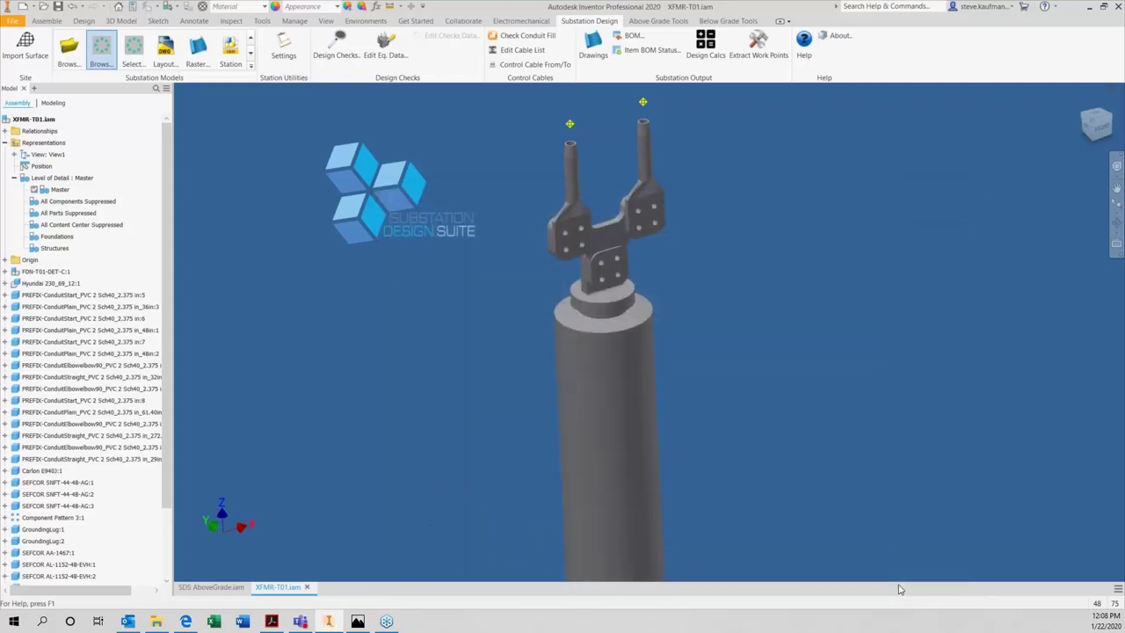
{"action": "left_click", "coordinate": [604, 262]}
Step: Measure the thickness of the upper left terminal joint, from its front pad face to the back edge
{"action": "scroll", "coordinate": [615, 264], "scroll_direction": "down", "scroll_amount": 5}
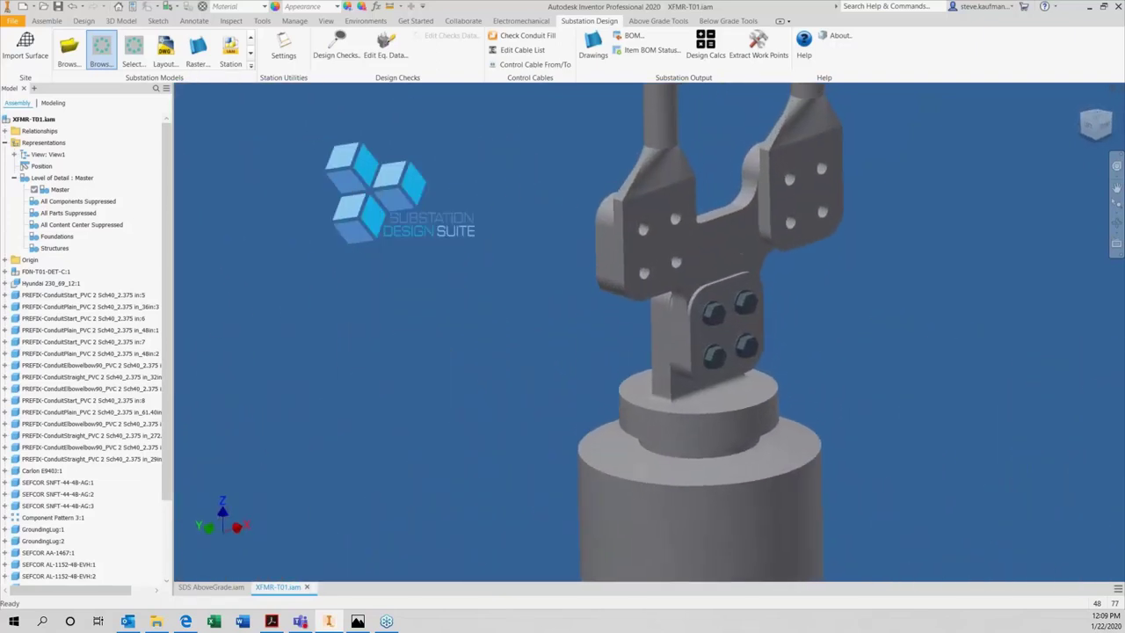
{"action": "key", "text": "m"}
{"action": "left_click", "coordinate": [647, 286]}
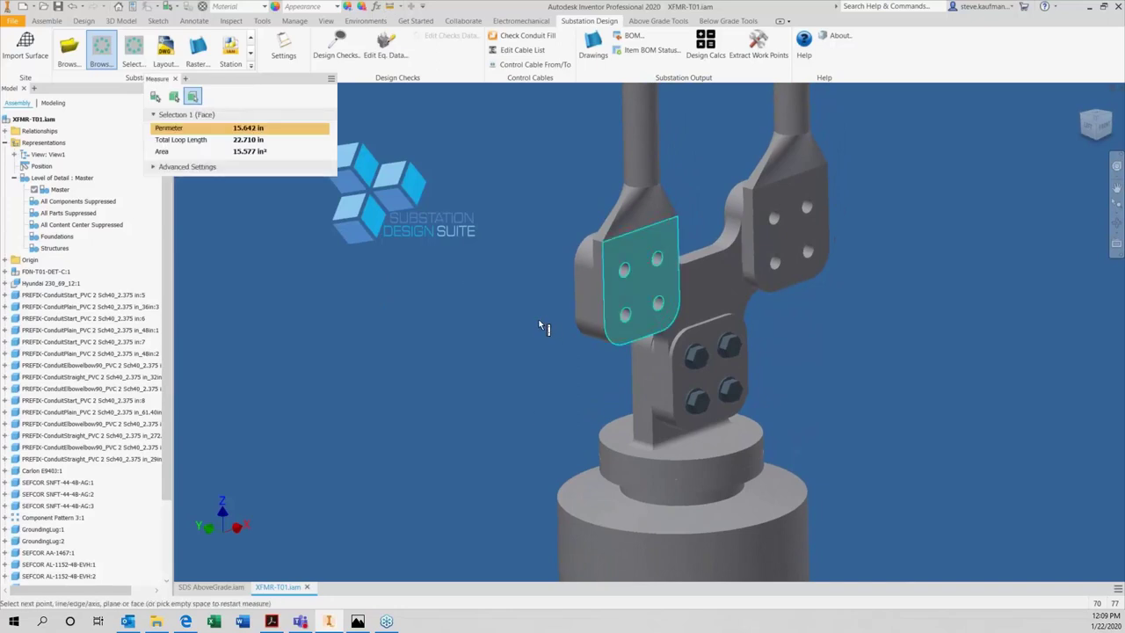
{"action": "left_click", "coordinate": [571, 298]}
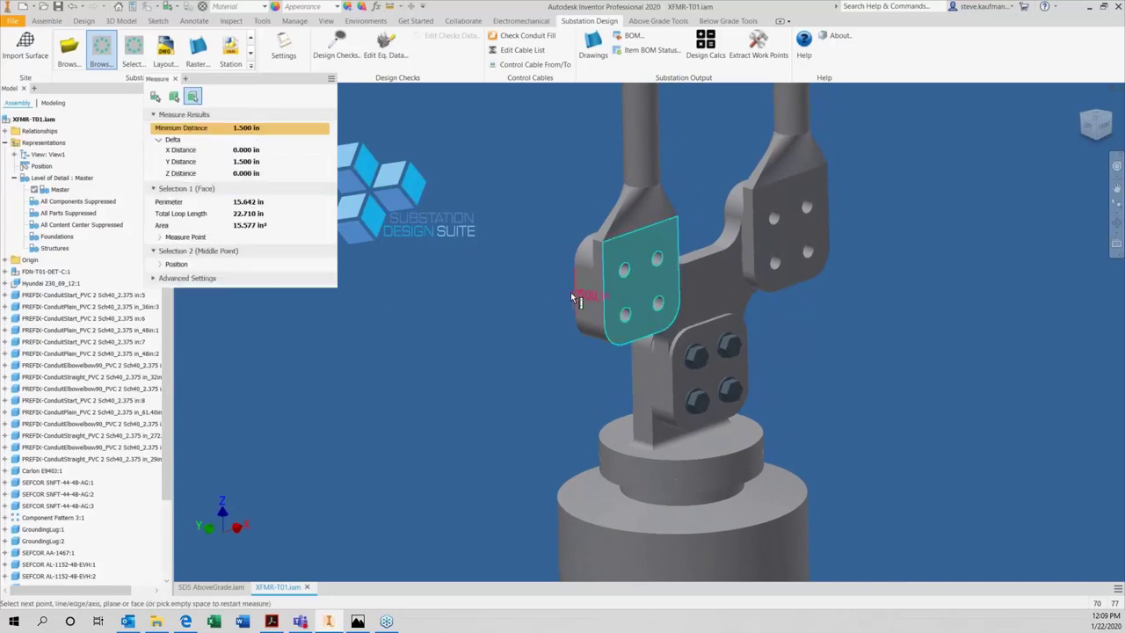
{"action": "left_click", "coordinate": [175, 79]}
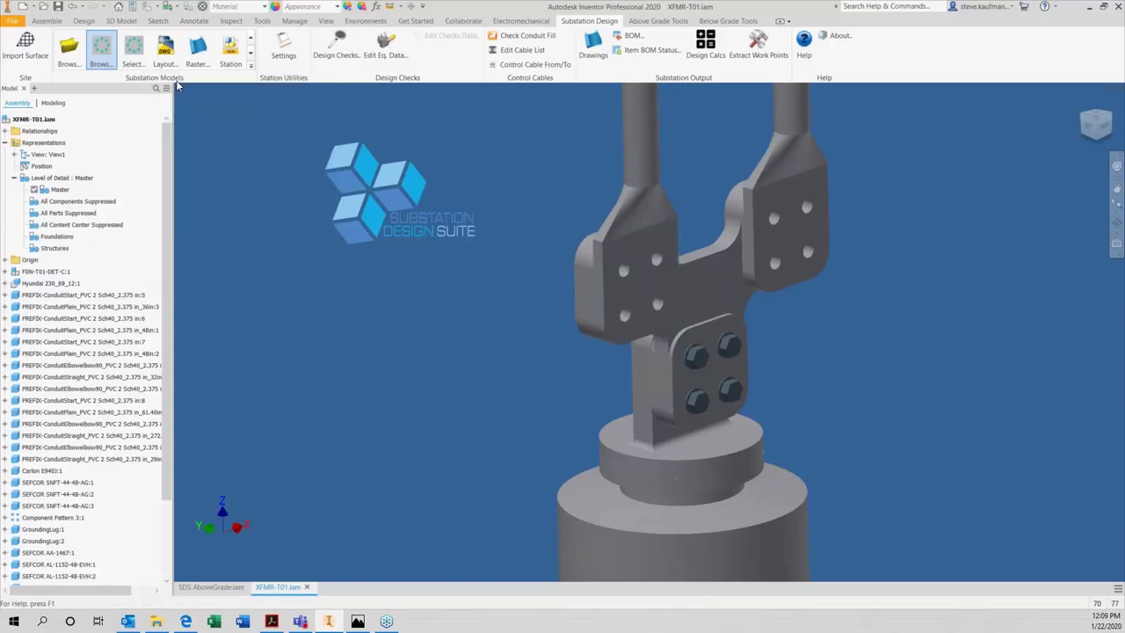
Step: Place the BoltAssyD050G150.iam bolt assembly from the Hardware folder on the upper left terminal pad
{"action": "left_click", "coordinate": [104, 50]}
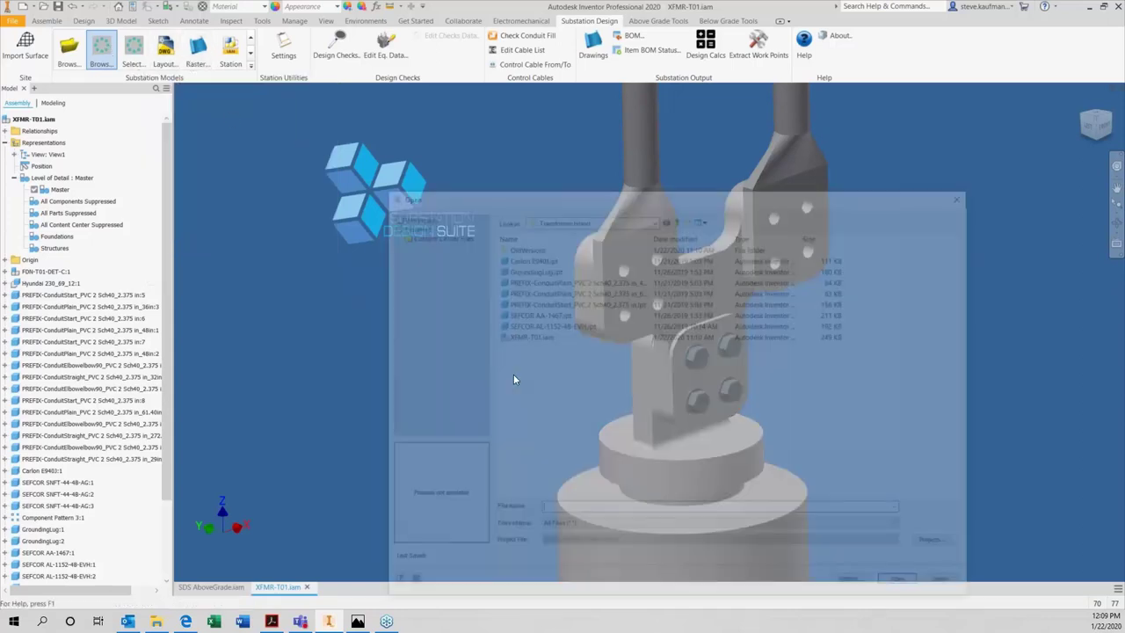
{"action": "left_click", "coordinate": [675, 215]}
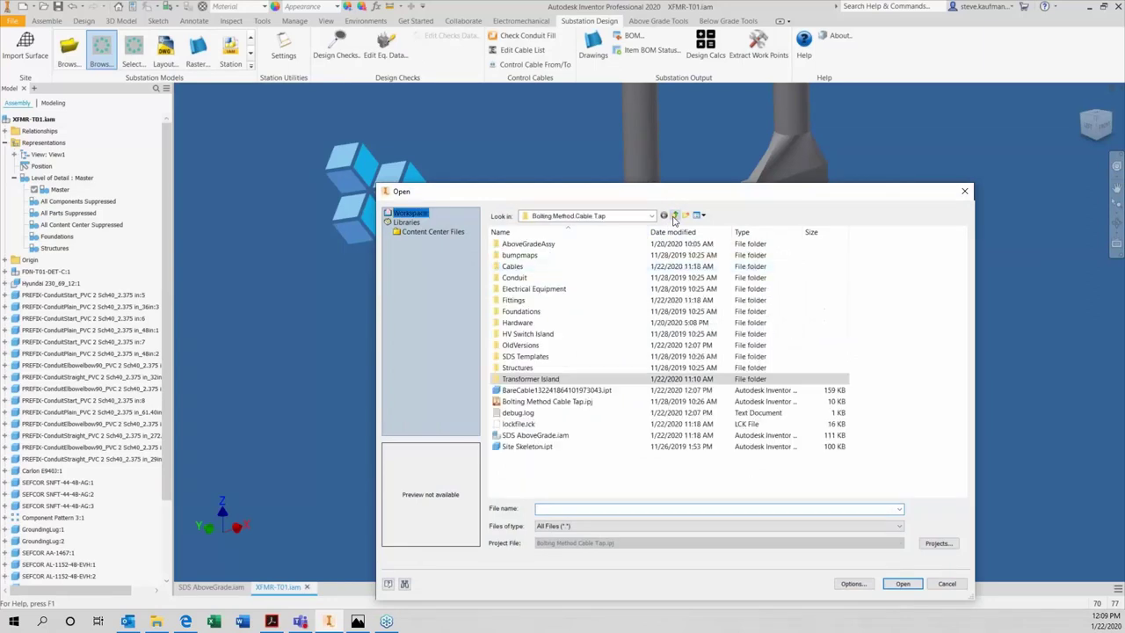
{"action": "double_click", "coordinate": [531, 323]}
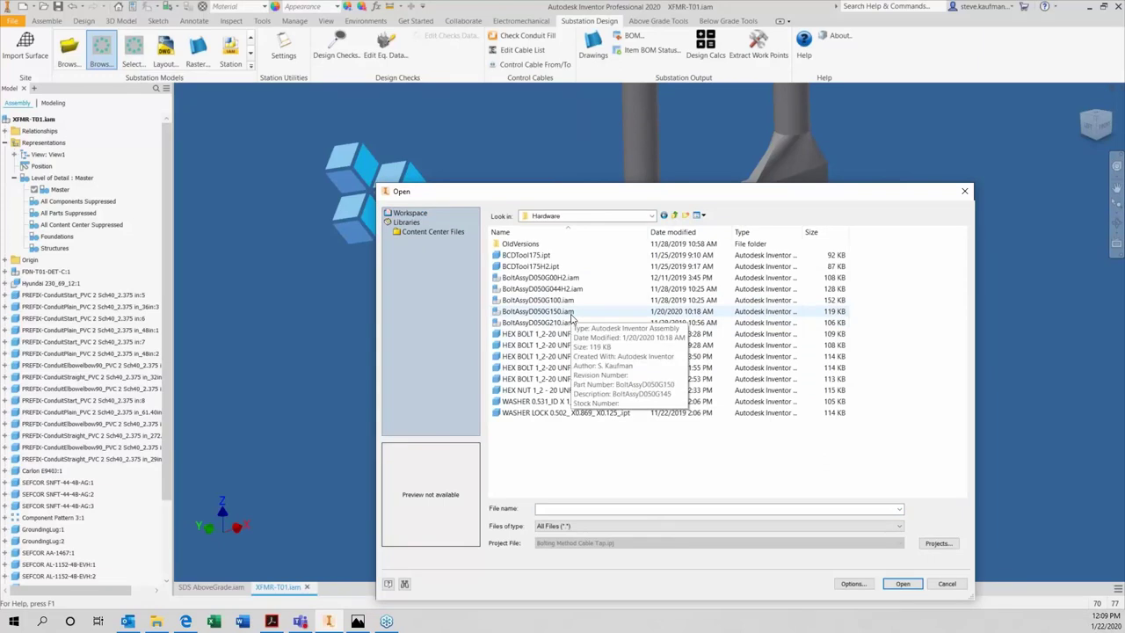
{"action": "left_click", "coordinate": [559, 313]}
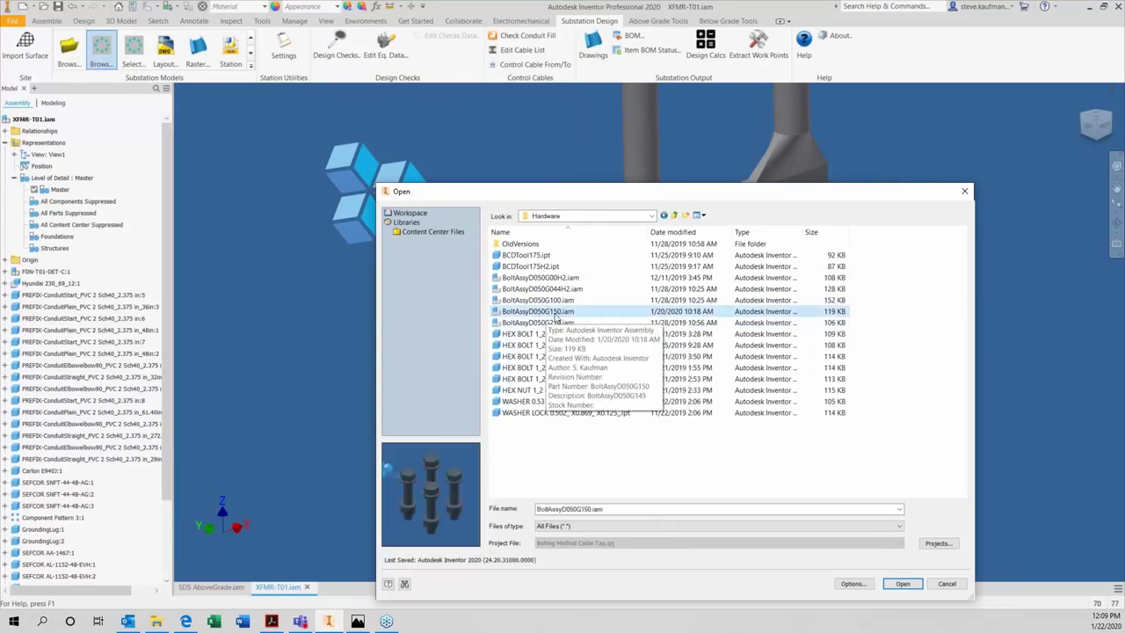
{"action": "left_click", "coordinate": [901, 583]}
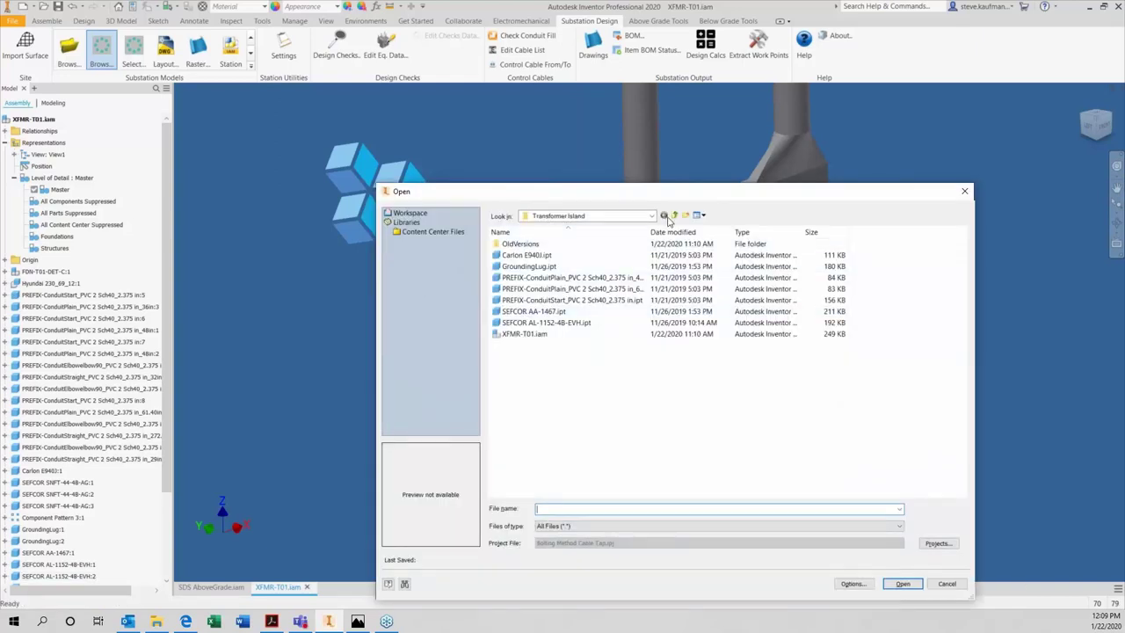
Step: Place another BoltAssyD050G150.iam bolt assembly from the Hardware folder on the upper right terminal pad
{"action": "left_click", "coordinate": [674, 215]}
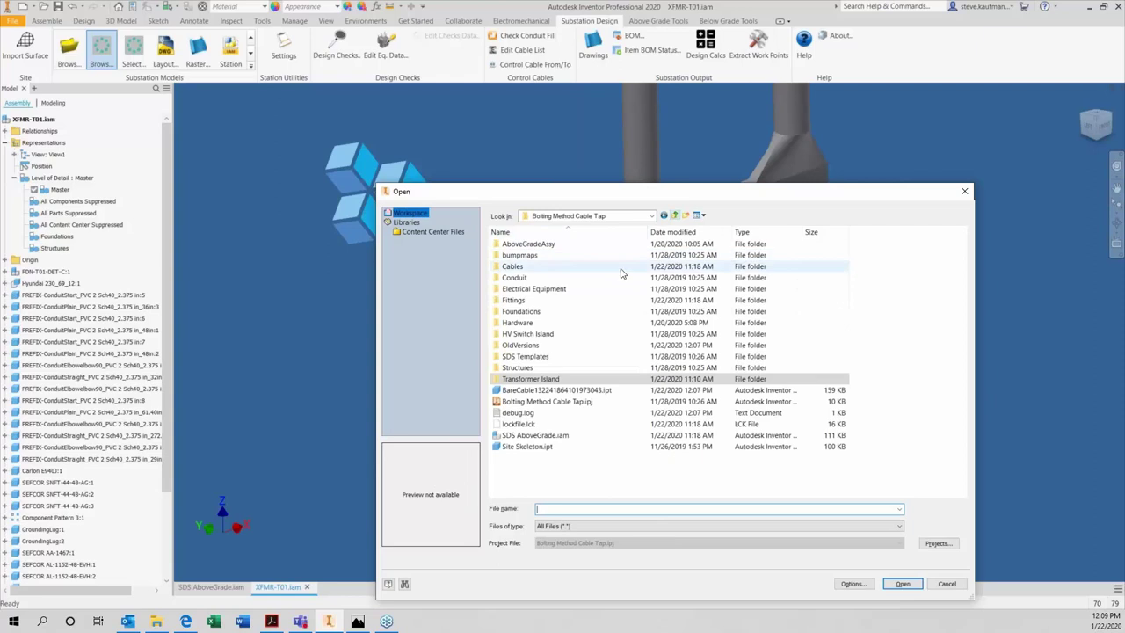
{"action": "double_click", "coordinate": [528, 322]}
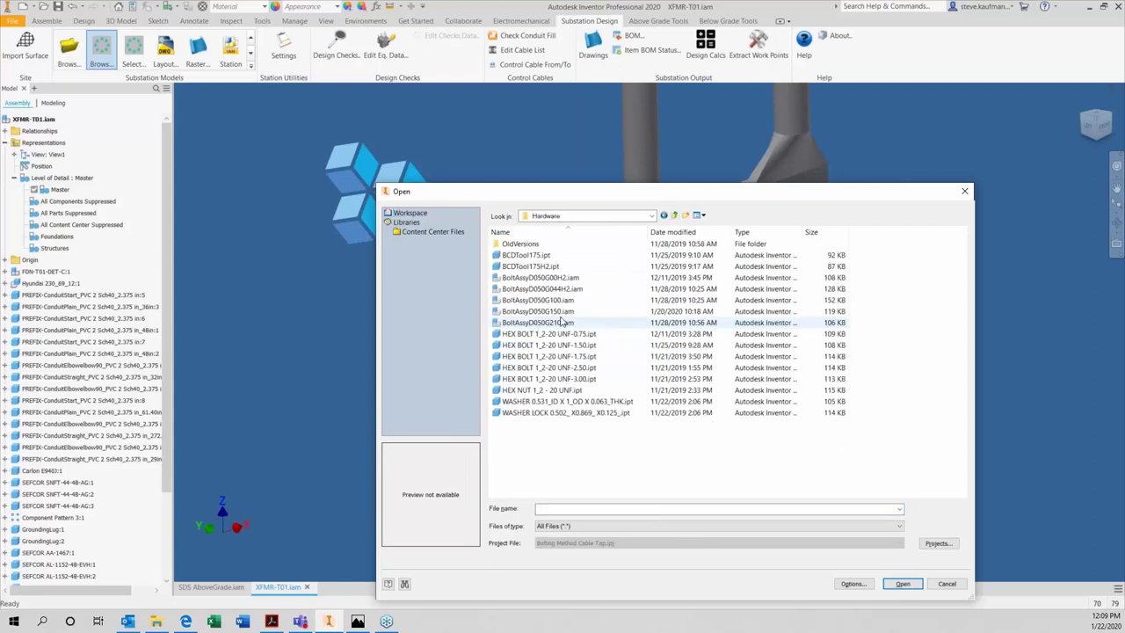
{"action": "left_click", "coordinate": [562, 312]}
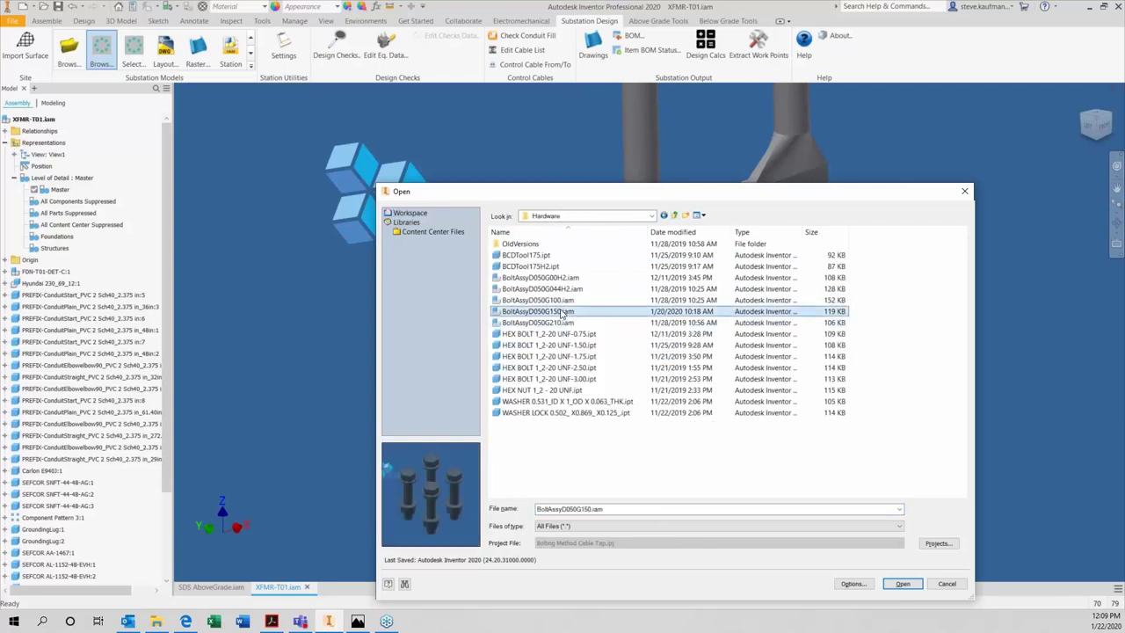
{"action": "left_click", "coordinate": [902, 584]}
{"action": "left_click", "coordinate": [795, 233]}
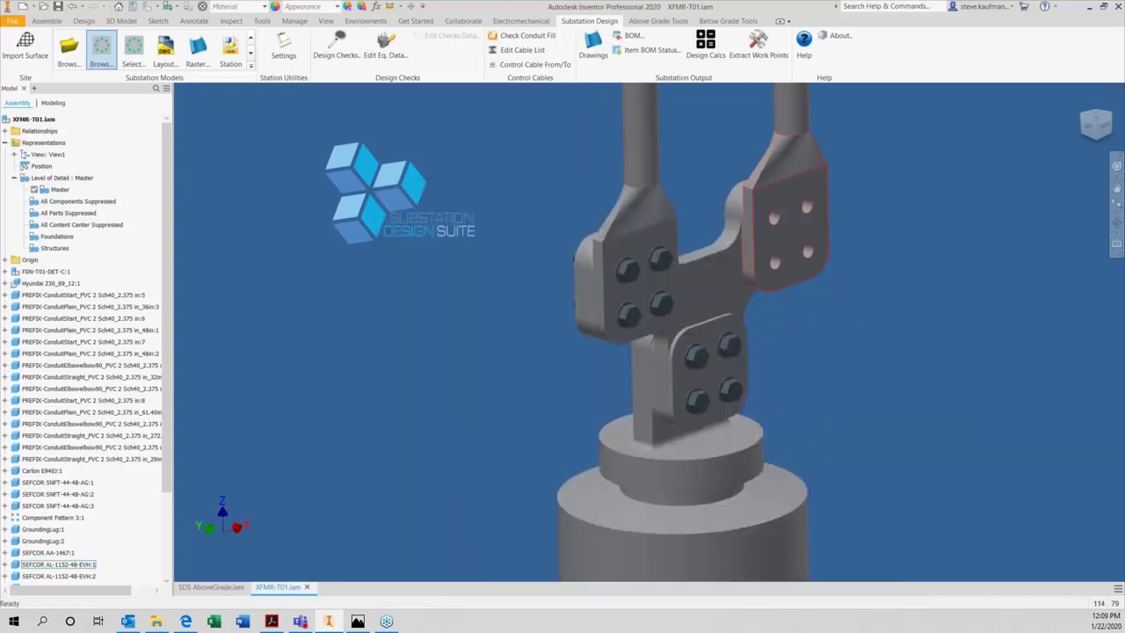
Step: Place the BoltAssyD050G00H2.iam two-bolt assembly from the Hardware folder on the copper grounding lug at the transformer's base
{"action": "key", "text": "F6"}
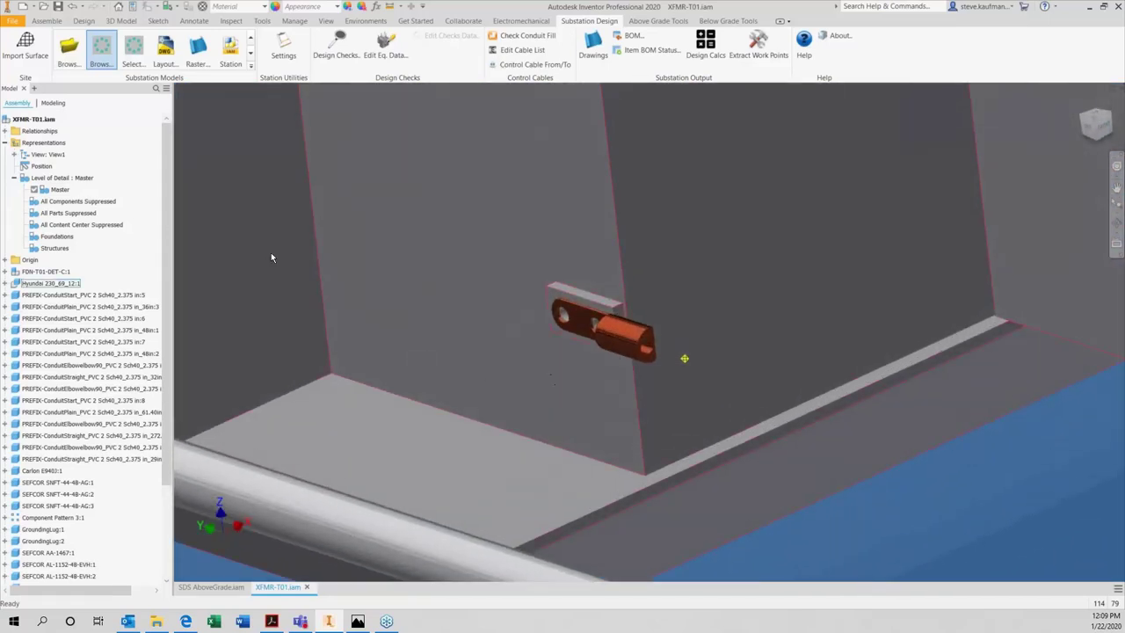
{"action": "left_click", "coordinate": [112, 58]}
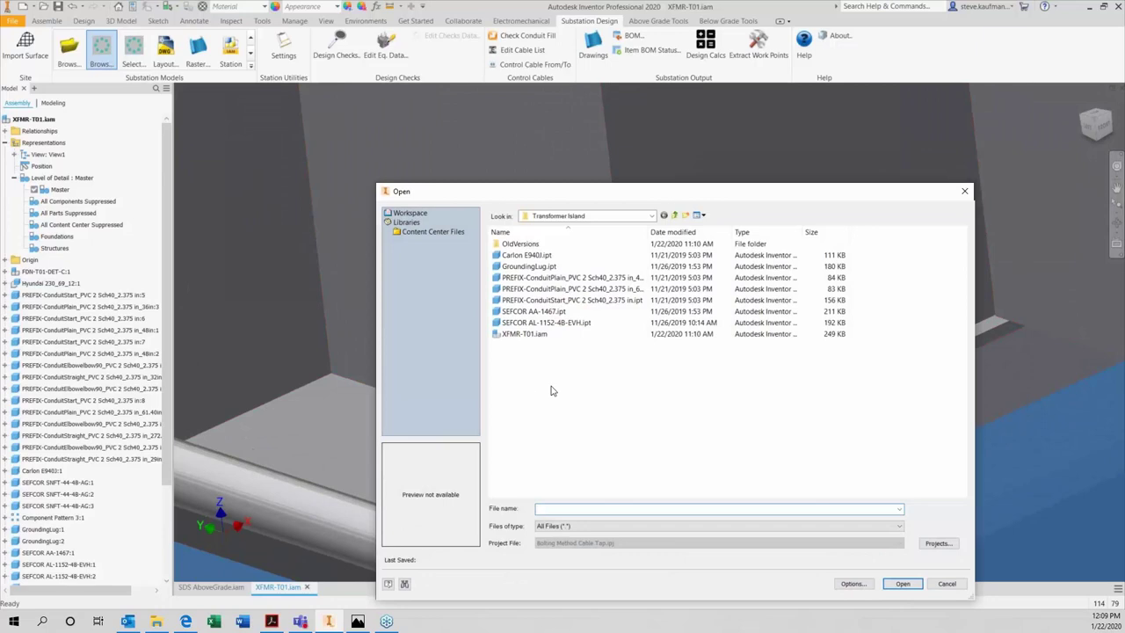
{"action": "left_click", "coordinate": [675, 215]}
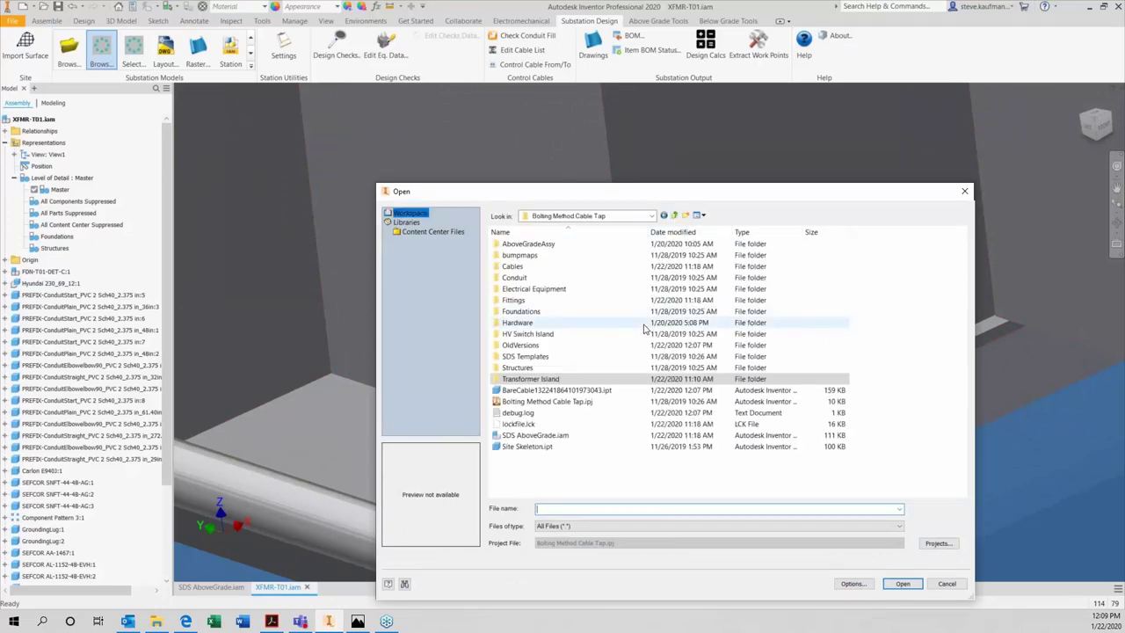
{"action": "left_click", "coordinate": [615, 327]}
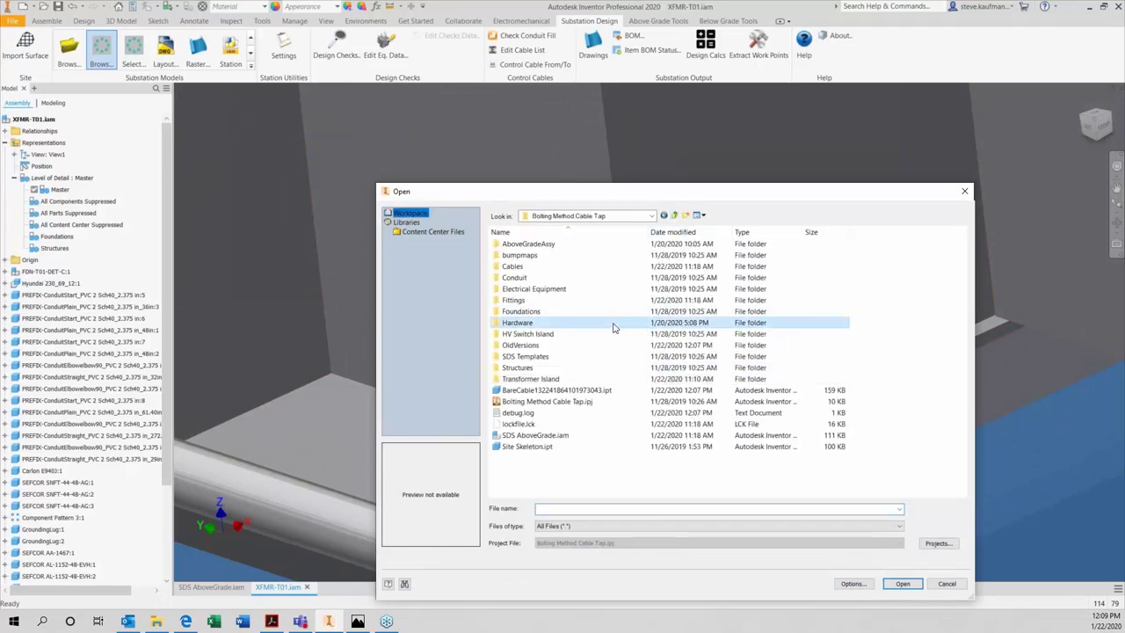
{"action": "double_click", "coordinate": [542, 323]}
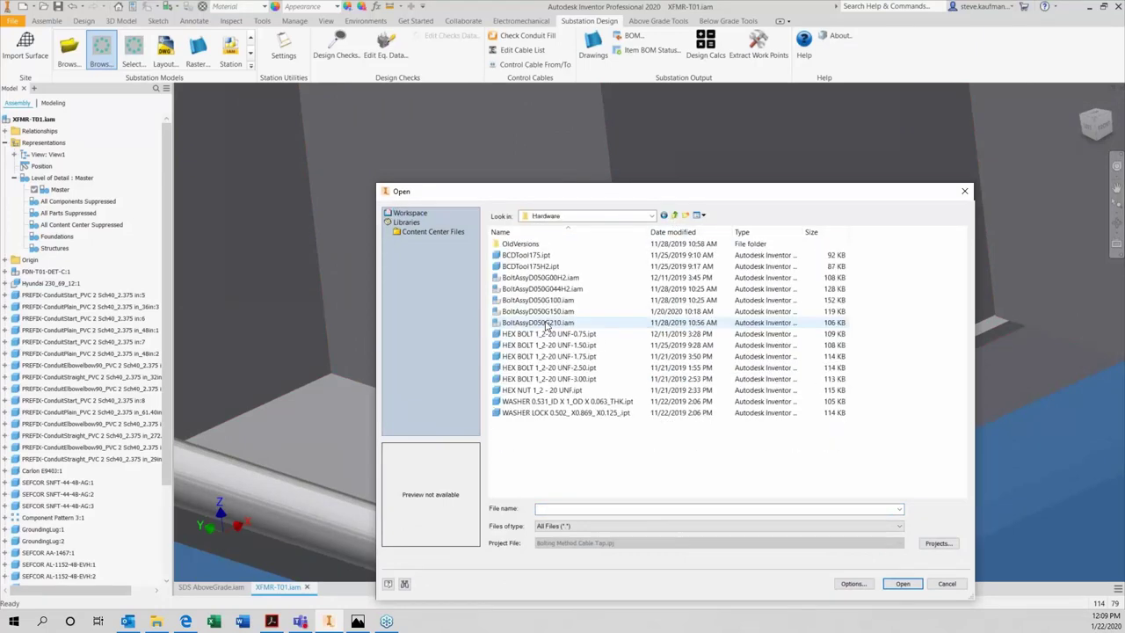
{"action": "left_click", "coordinate": [545, 278]}
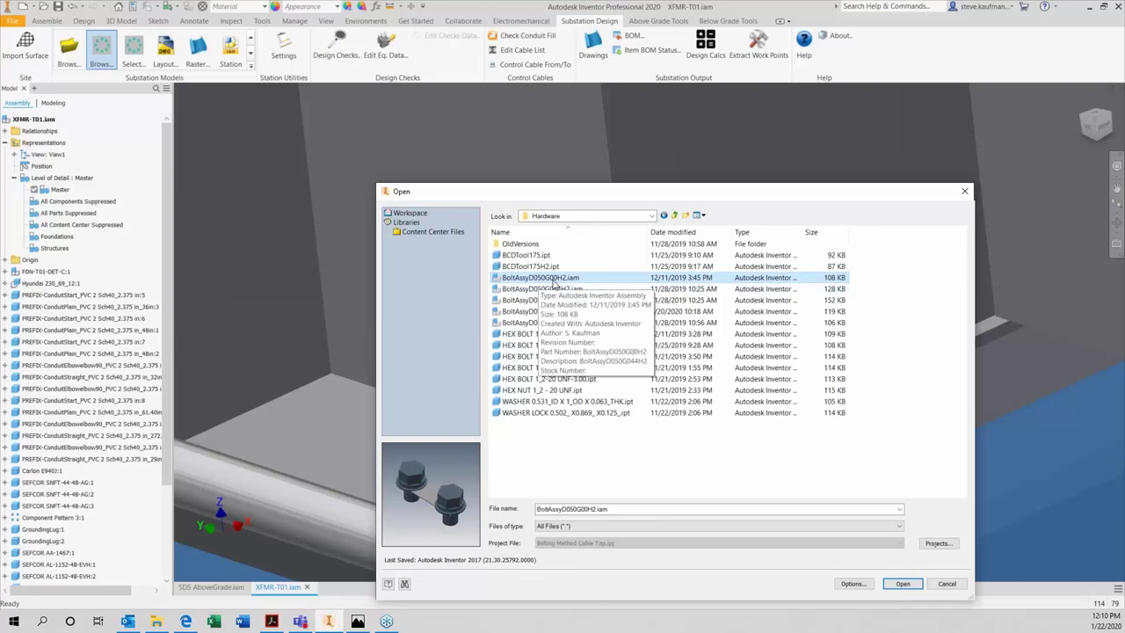
{"action": "left_click", "coordinate": [904, 583]}
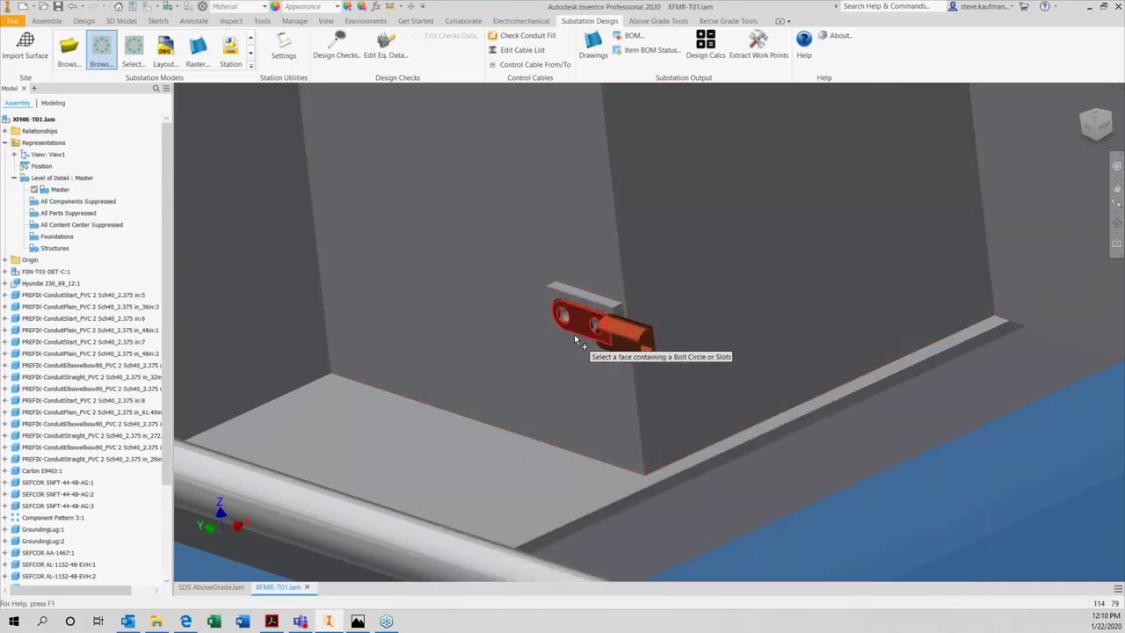
{"action": "left_click", "coordinate": [577, 330]}
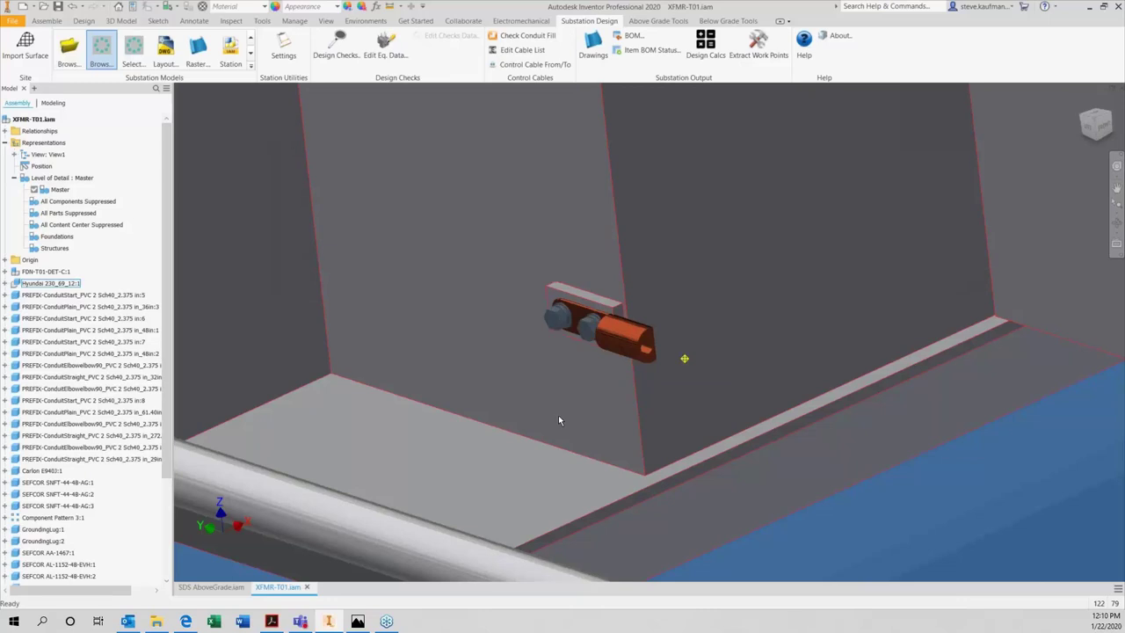
Step: Set the selection filter to part priority in BoltAssyD050G210.iam and review the assembly's bill of materials
{"action": "scroll", "coordinate": [558, 420], "scroll_direction": "down", "scroll_amount": 5}
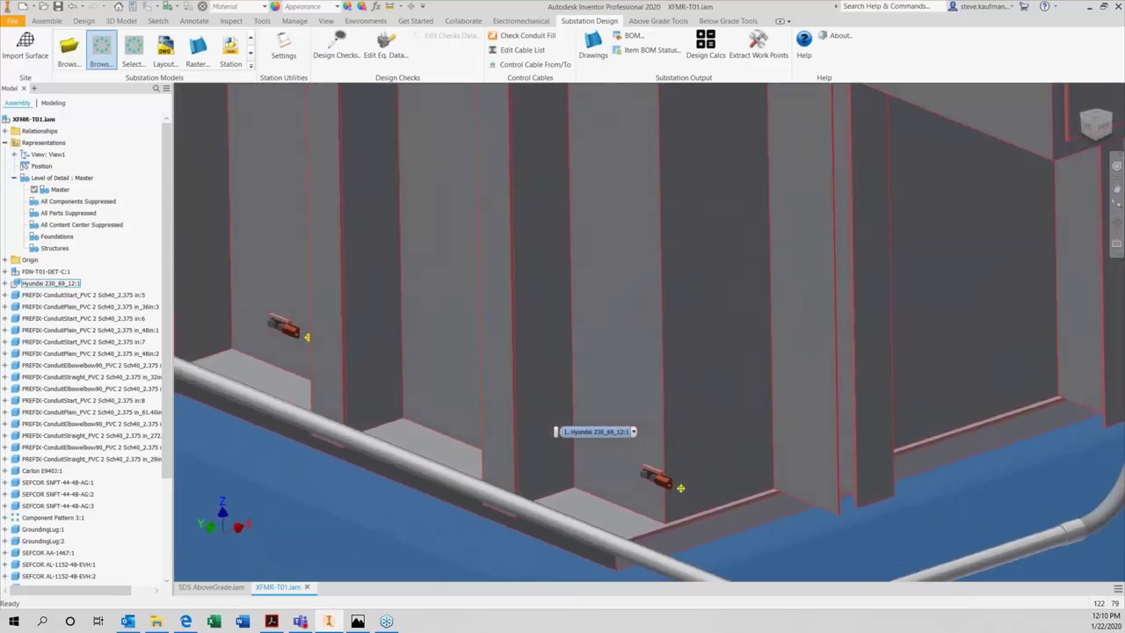
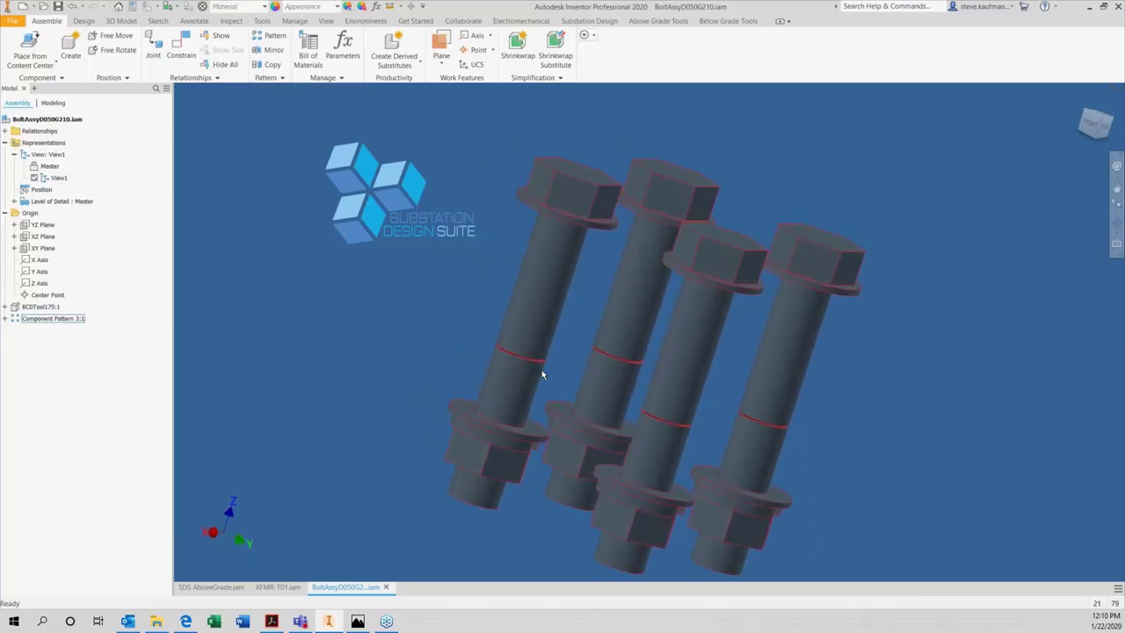
{"action": "left_click", "coordinate": [538, 248]}
{"action": "left_click", "coordinate": [169, 7]}
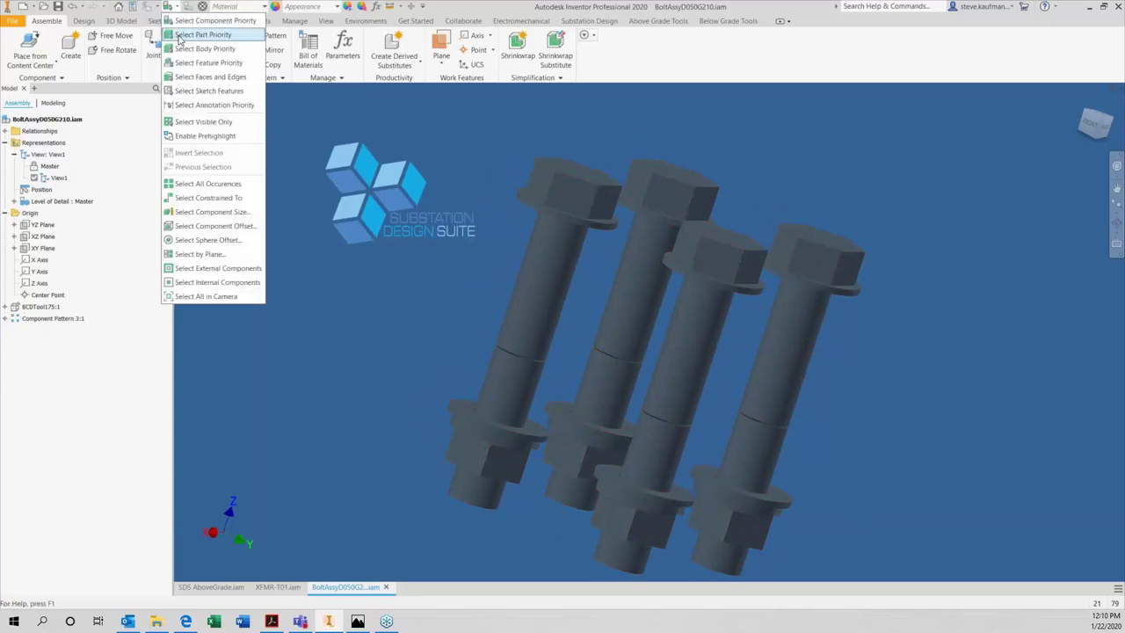
{"action": "left_click", "coordinate": [180, 35]}
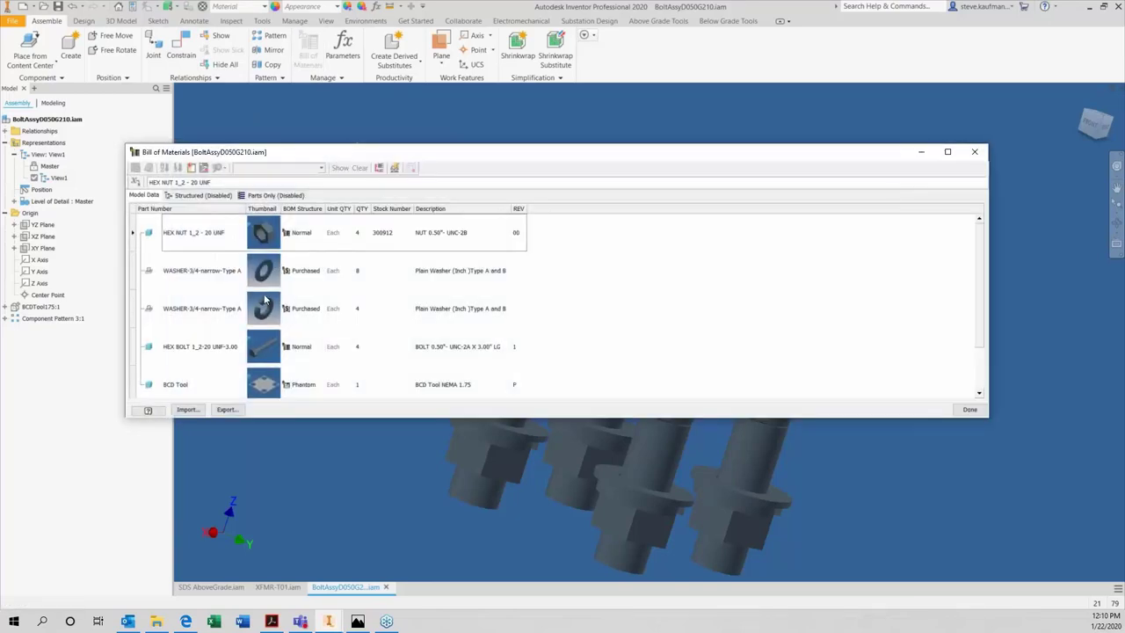
{"action": "left_click", "coordinate": [974, 152]}
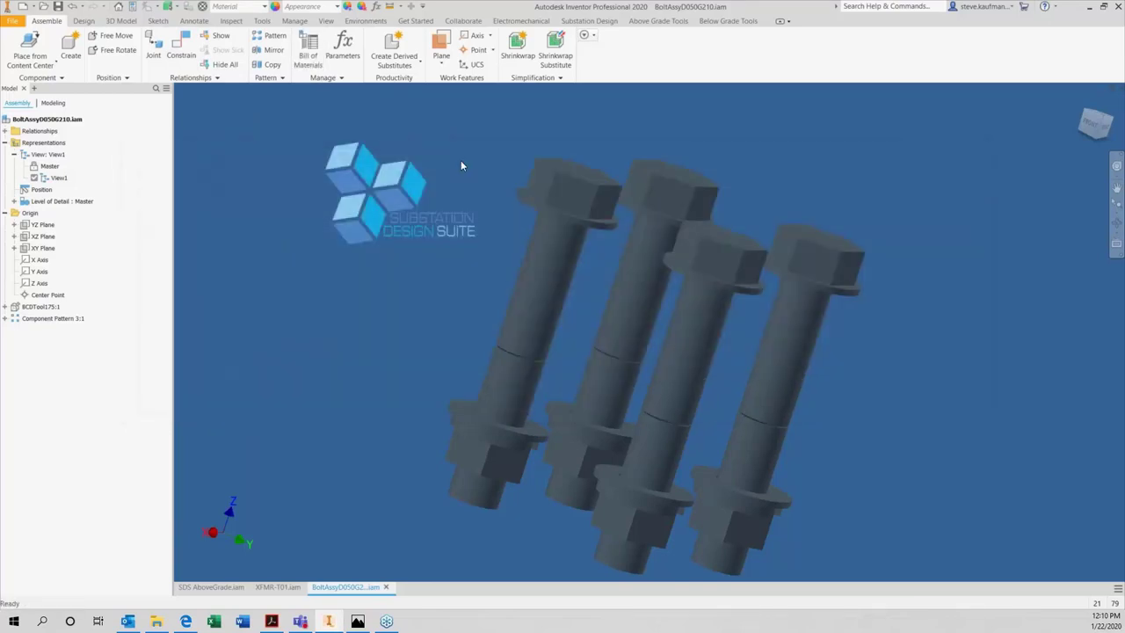
Step: Open the hex bolt part from the bolt assembly in its own window, inspect it, and close it
{"action": "right_click", "coordinate": [556, 197]}
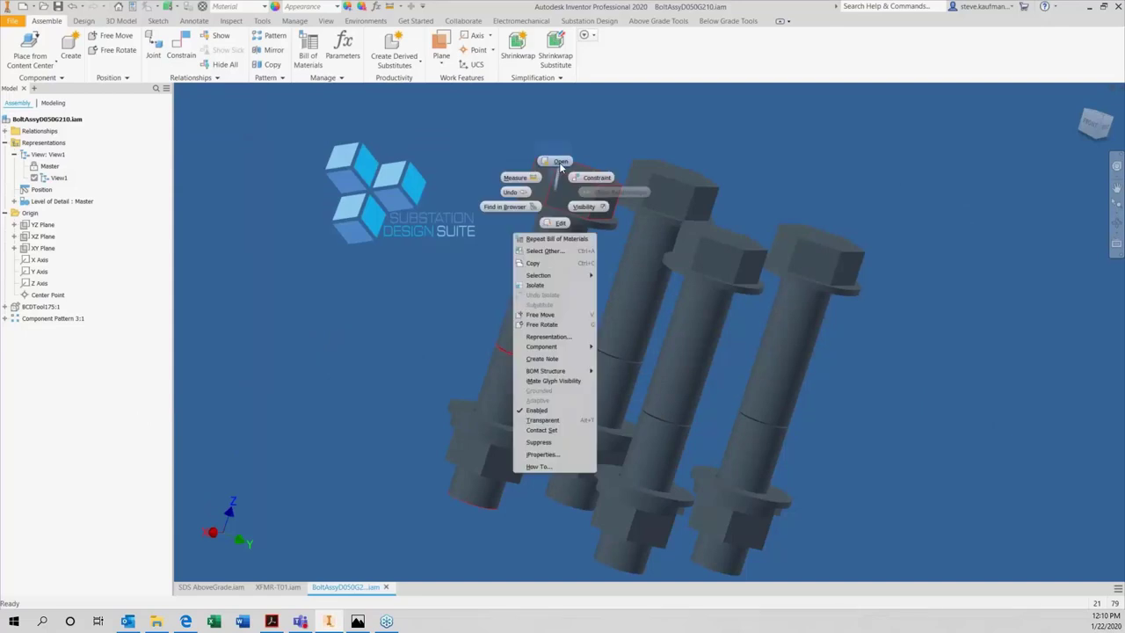
{"action": "left_click", "coordinate": [517, 195]}
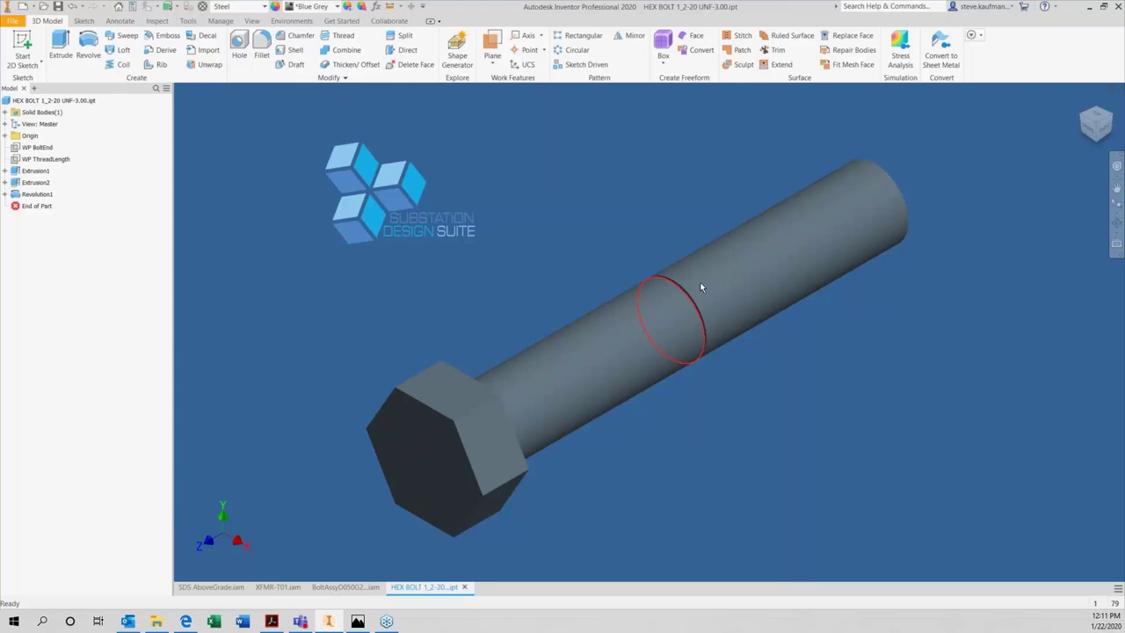
{"action": "left_click", "coordinate": [1120, 88]}
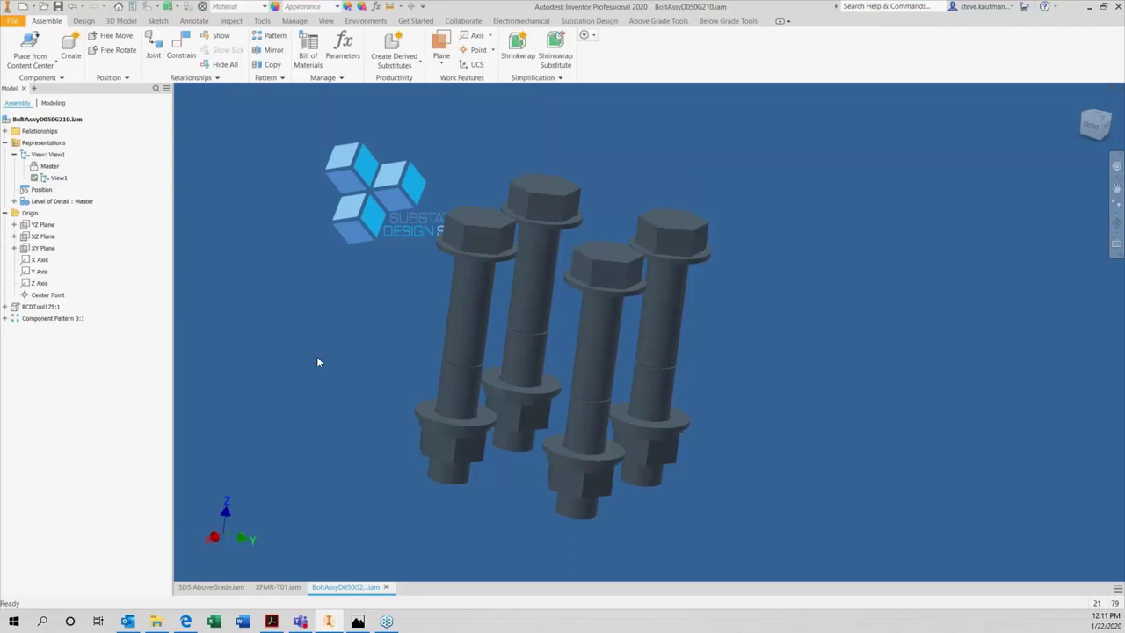
Step: Open the BCDTool175 part from the bolt assembly, inspect its four-hole plate, and close the part
{"action": "left_click", "coordinate": [39, 312]}
{"action": "right_click", "coordinate": [39, 311]}
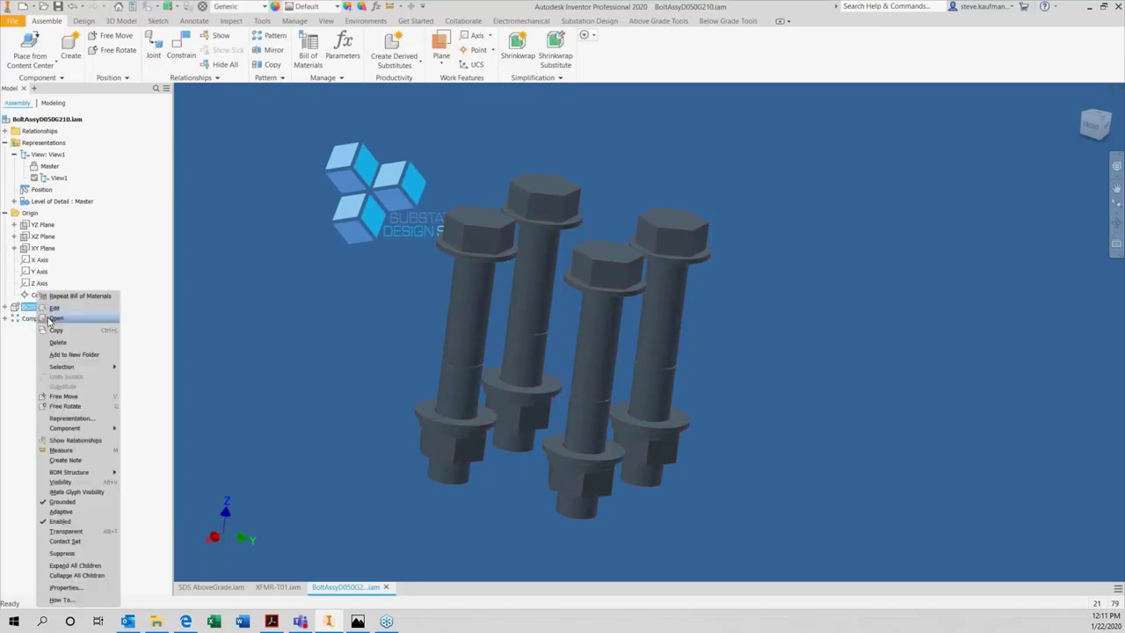
{"action": "left_click", "coordinate": [53, 319]}
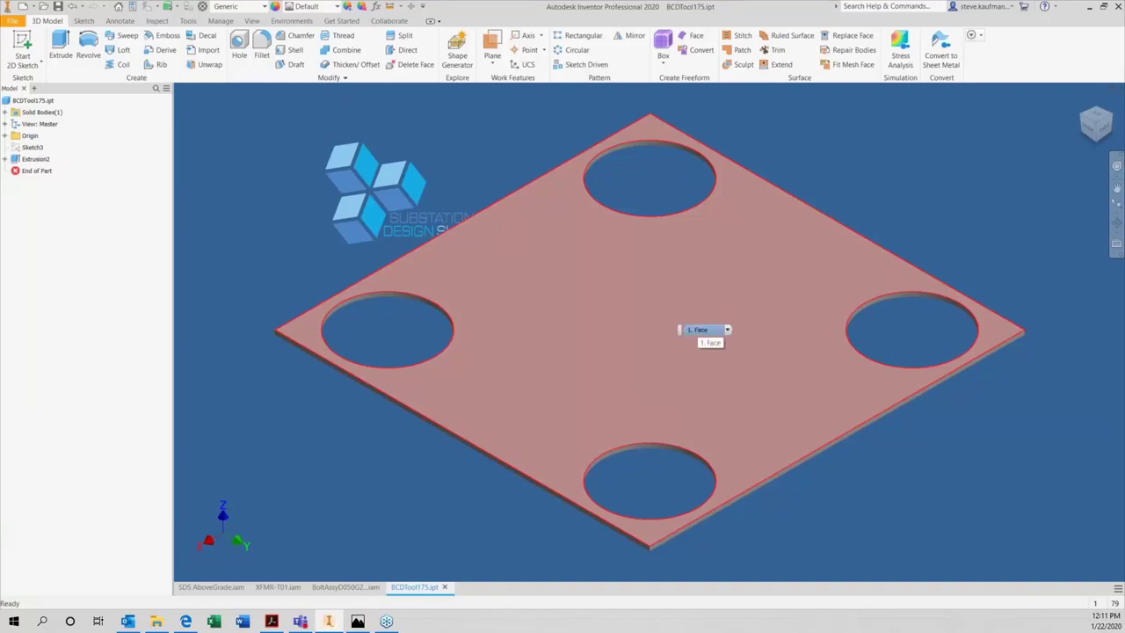
{"action": "left_click", "coordinate": [699, 331]}
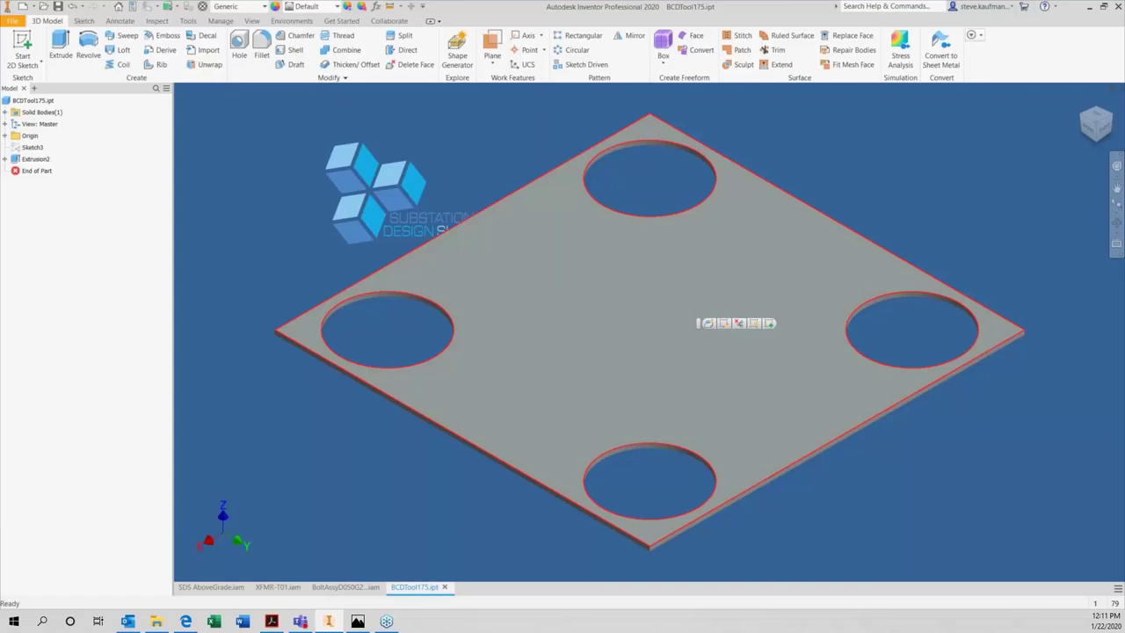
{"action": "left_click", "coordinate": [1121, 92]}
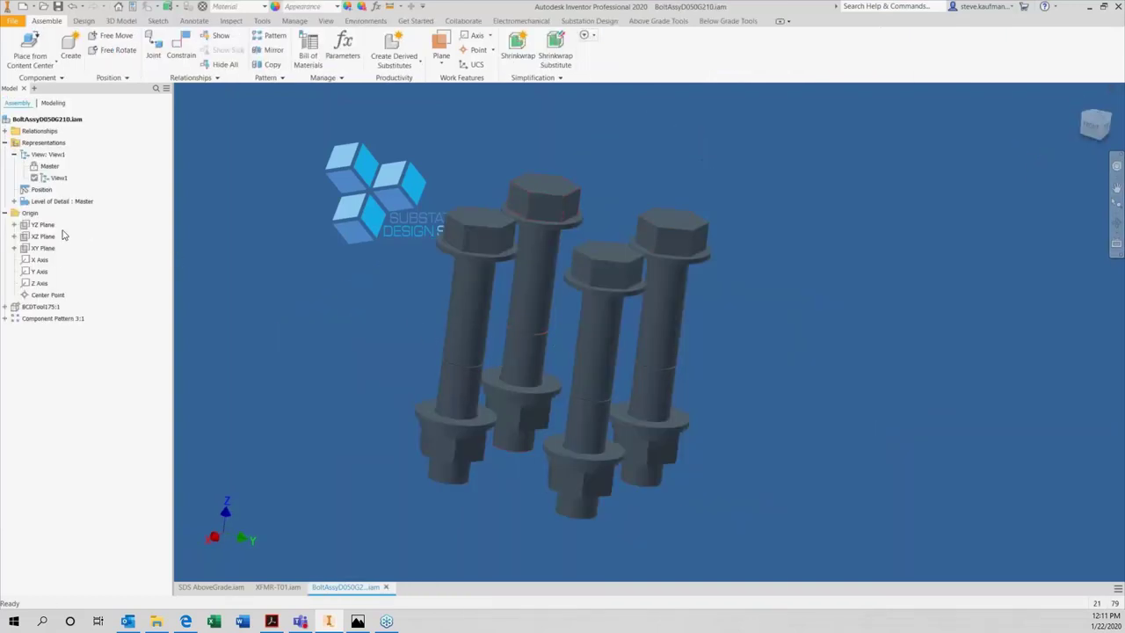
Step: Show the bolt assembly in the Master view representation, restore View1, and save BoltAssyD050G210.iam
{"action": "double_click", "coordinate": [49, 166]}
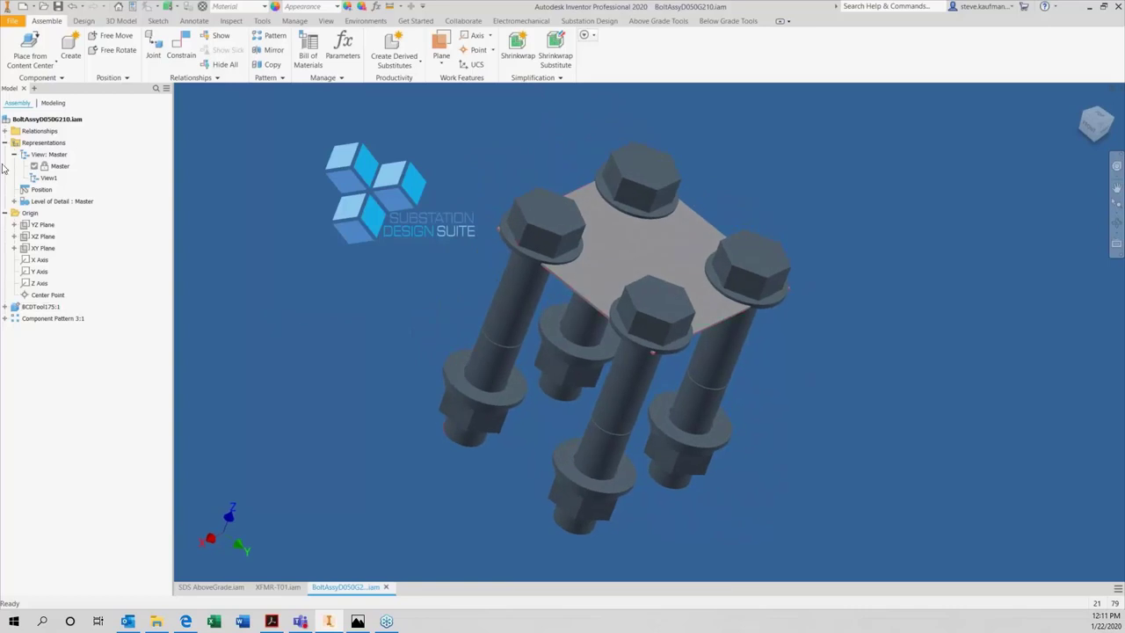
{"action": "double_click", "coordinate": [48, 177]}
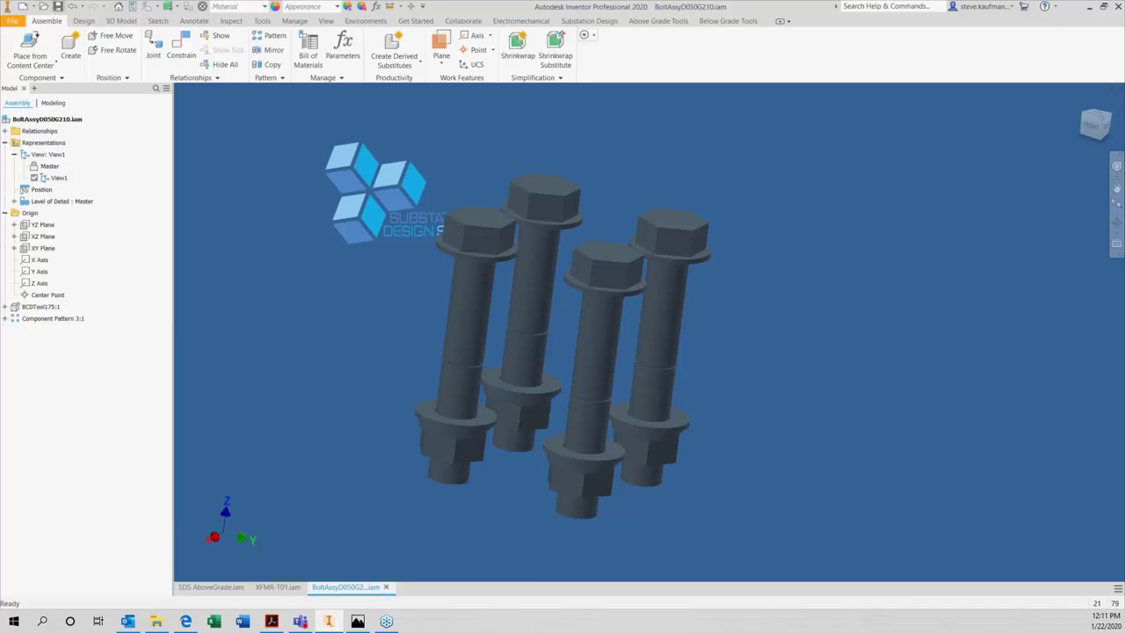
{"action": "left_click", "coordinate": [57, 7]}
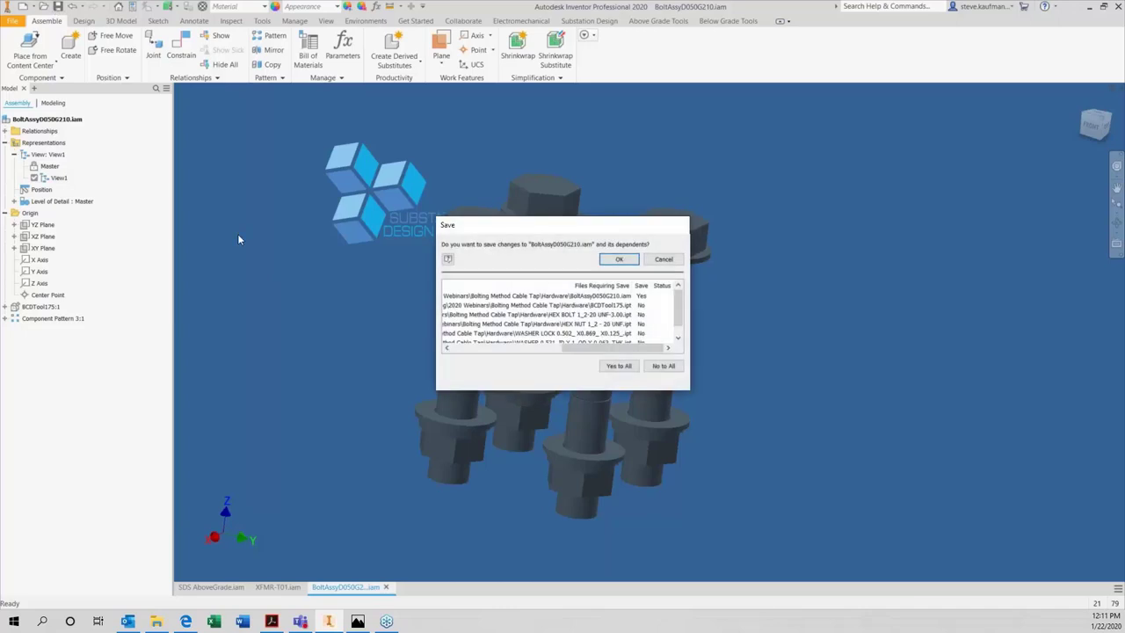
{"action": "left_click", "coordinate": [619, 259]}
{"action": "key", "text": "F6"}
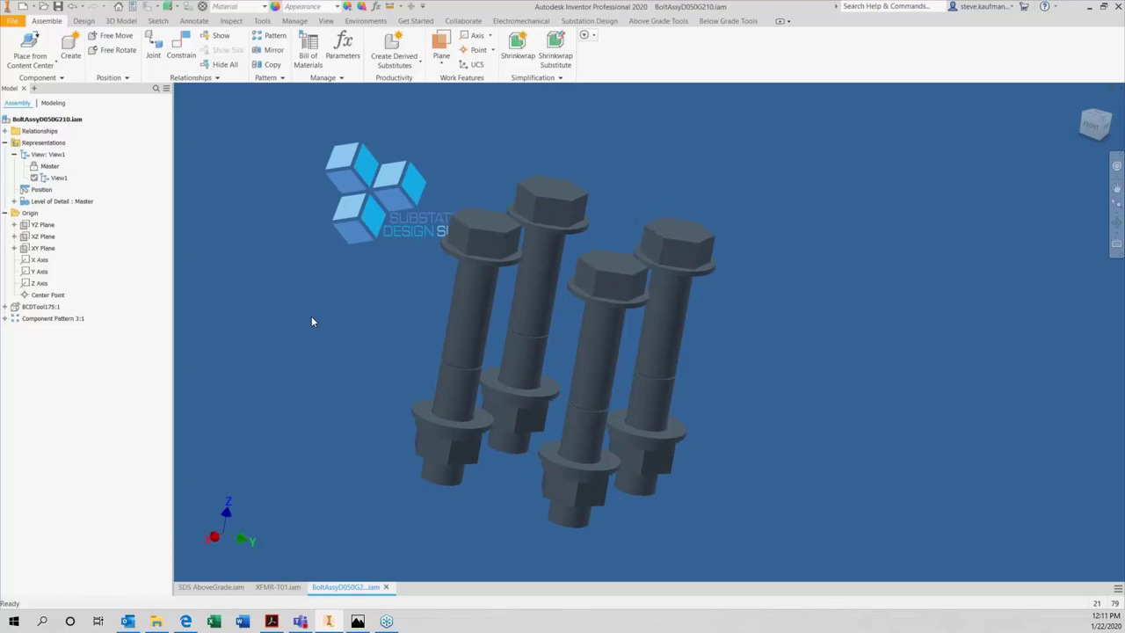
{"action": "key", "text": "F5"}
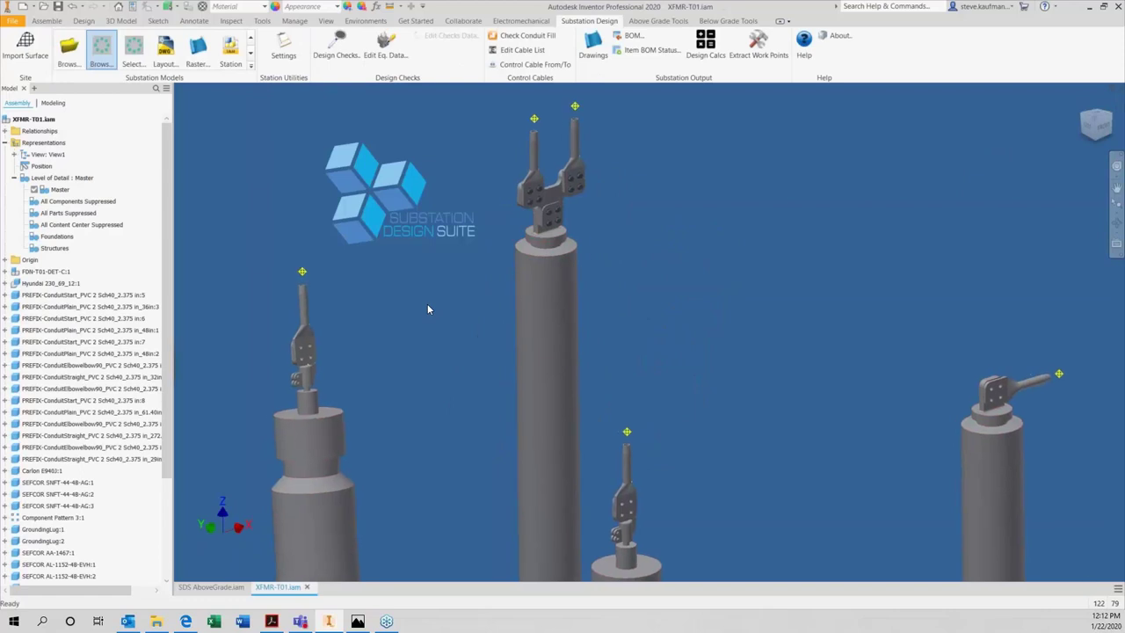
Step: Browse to the project's Hardware folder and look over the available bolt assembly files without opening one
{"action": "left_click", "coordinate": [101, 54]}
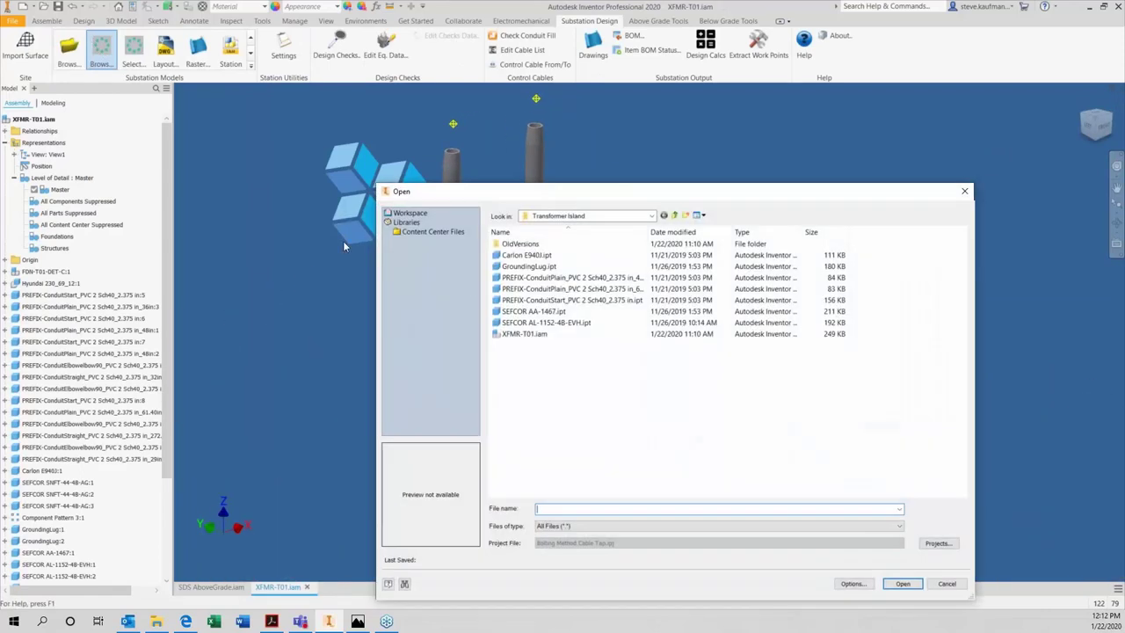
{"action": "left_click", "coordinate": [967, 188]}
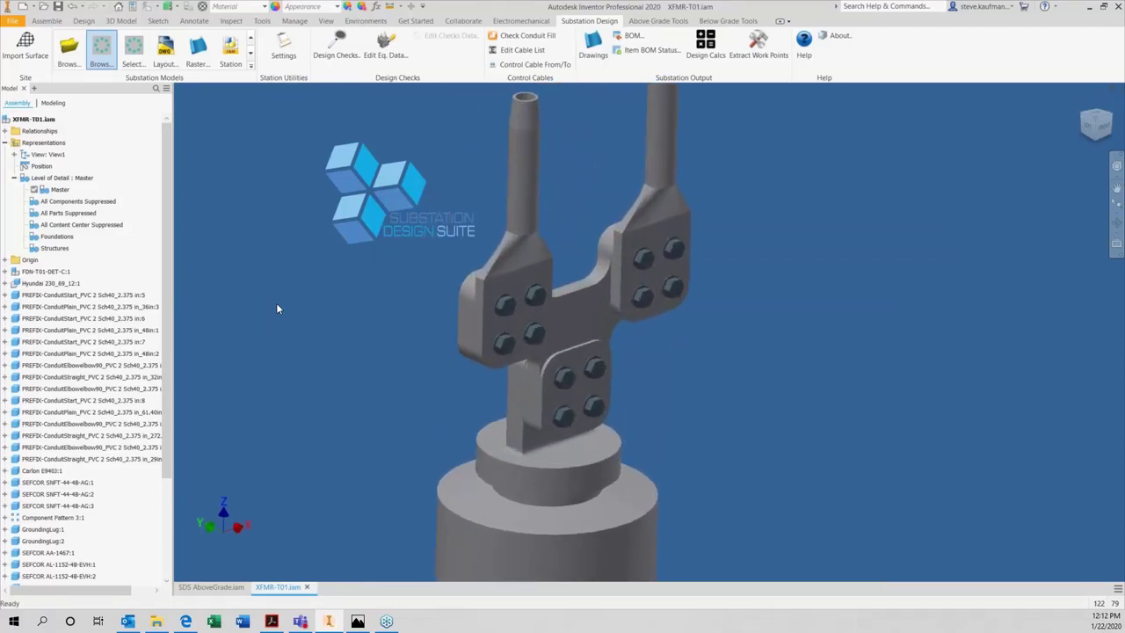
{"action": "left_click", "coordinate": [42, 9]}
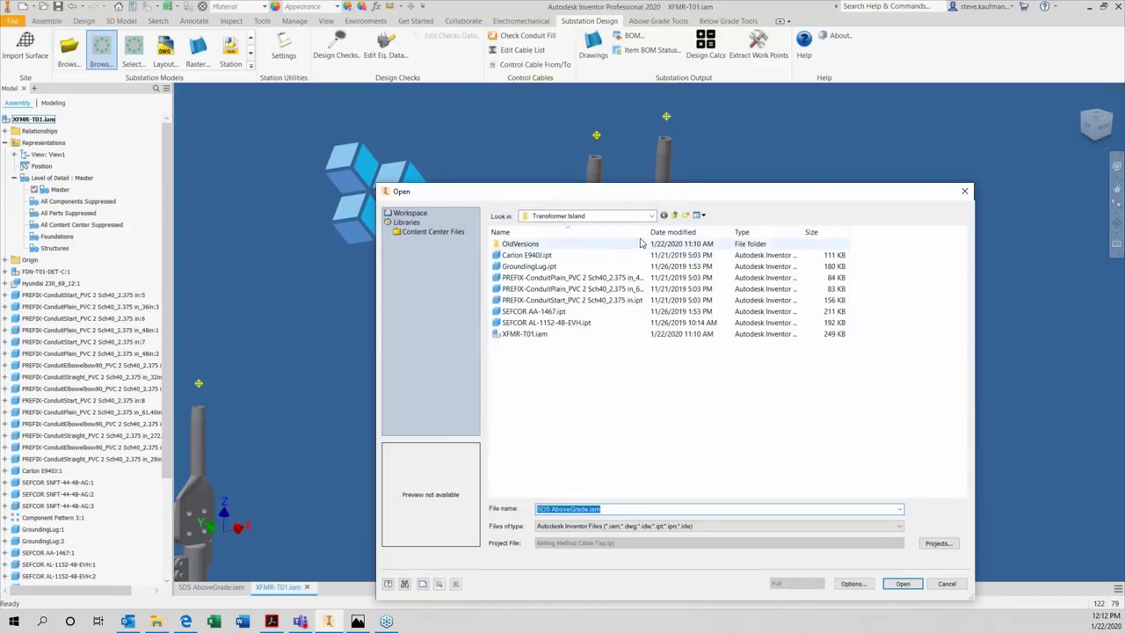
{"action": "left_click", "coordinate": [678, 216]}
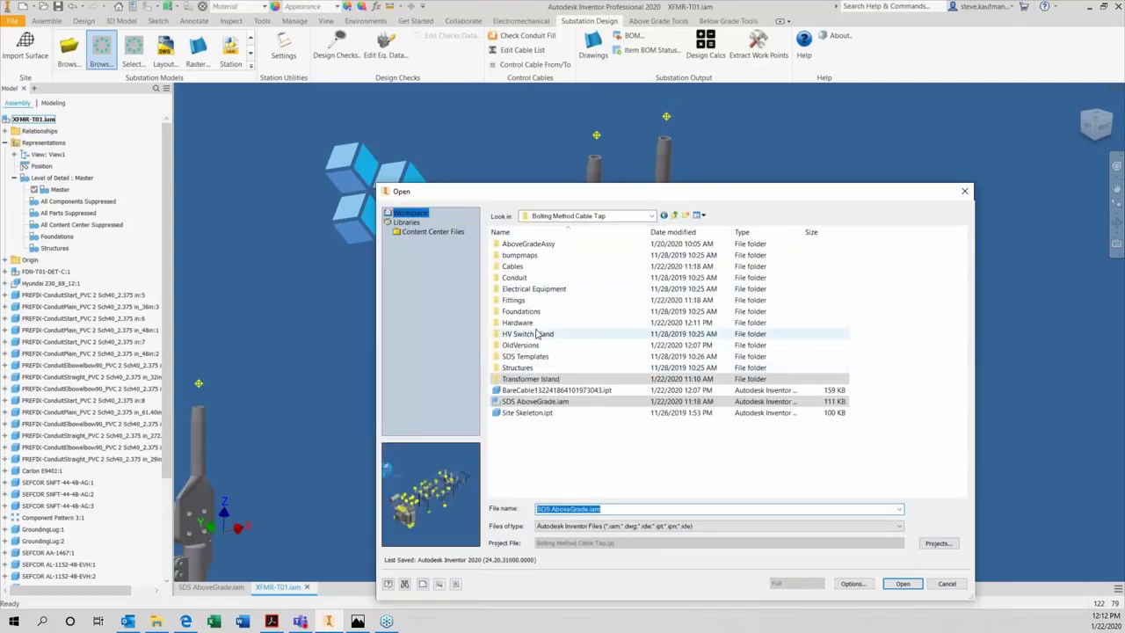
{"action": "double_click", "coordinate": [531, 325]}
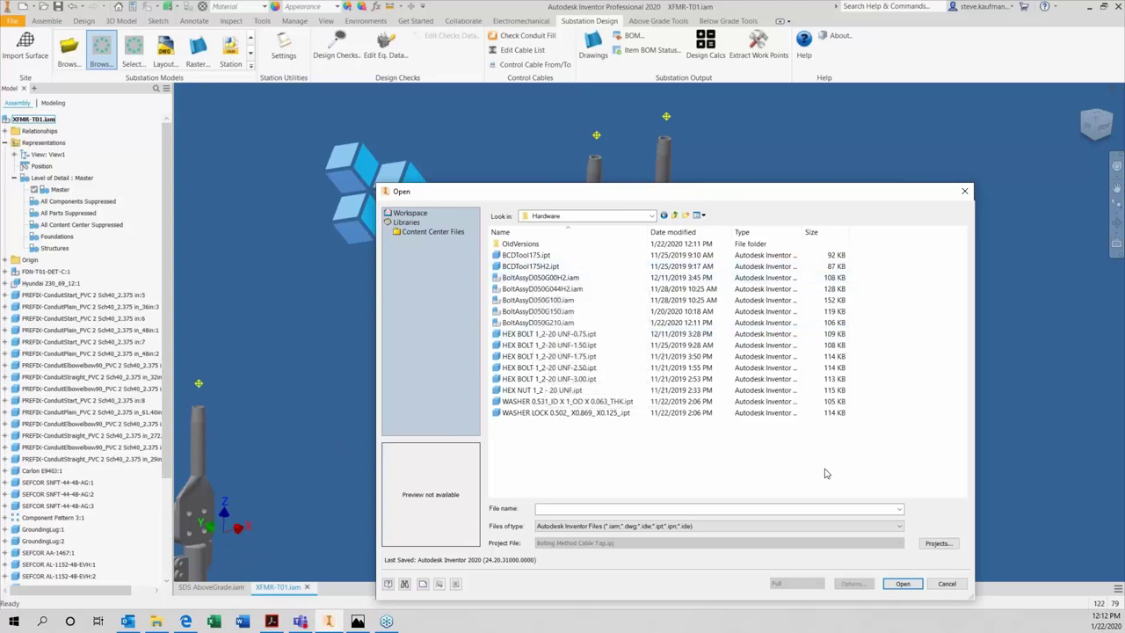
{"action": "left_click", "coordinate": [943, 587]}
Step: Close XFMR-T01.iam with its changes saved, and close SDS AboveGrade.iam without saving
{"action": "scroll", "coordinate": [888, 446], "scroll_direction": "down", "scroll_amount": 5}
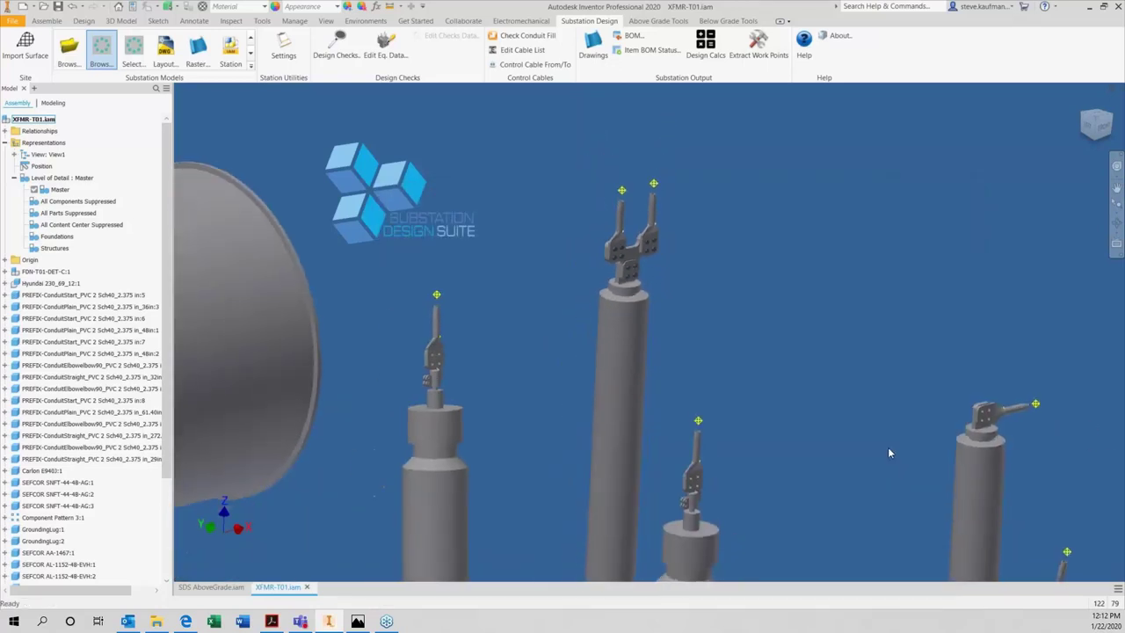
{"action": "scroll", "coordinate": [888, 447], "scroll_direction": "down", "scroll_amount": 5}
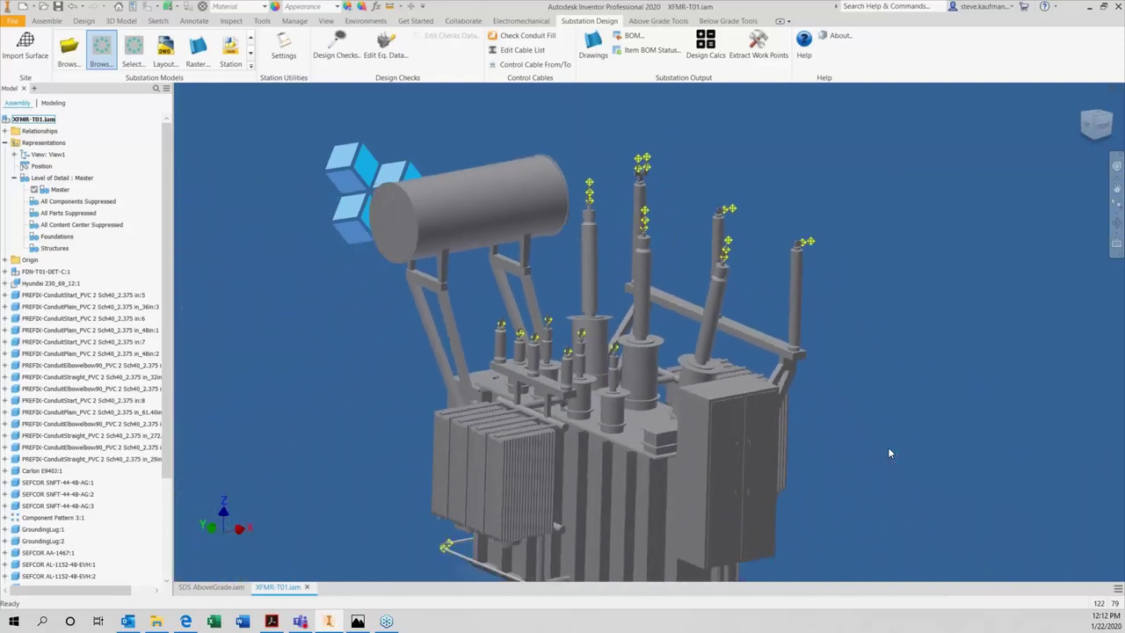
{"action": "scroll", "coordinate": [888, 446], "scroll_direction": "down", "scroll_amount": 3}
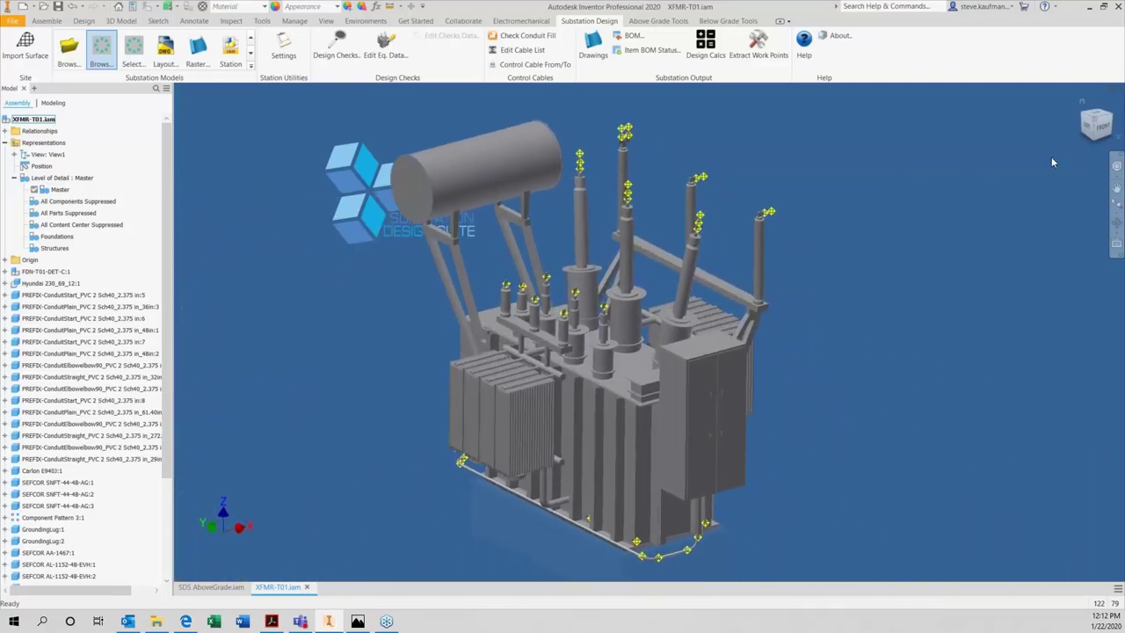
{"action": "left_click", "coordinate": [1121, 88]}
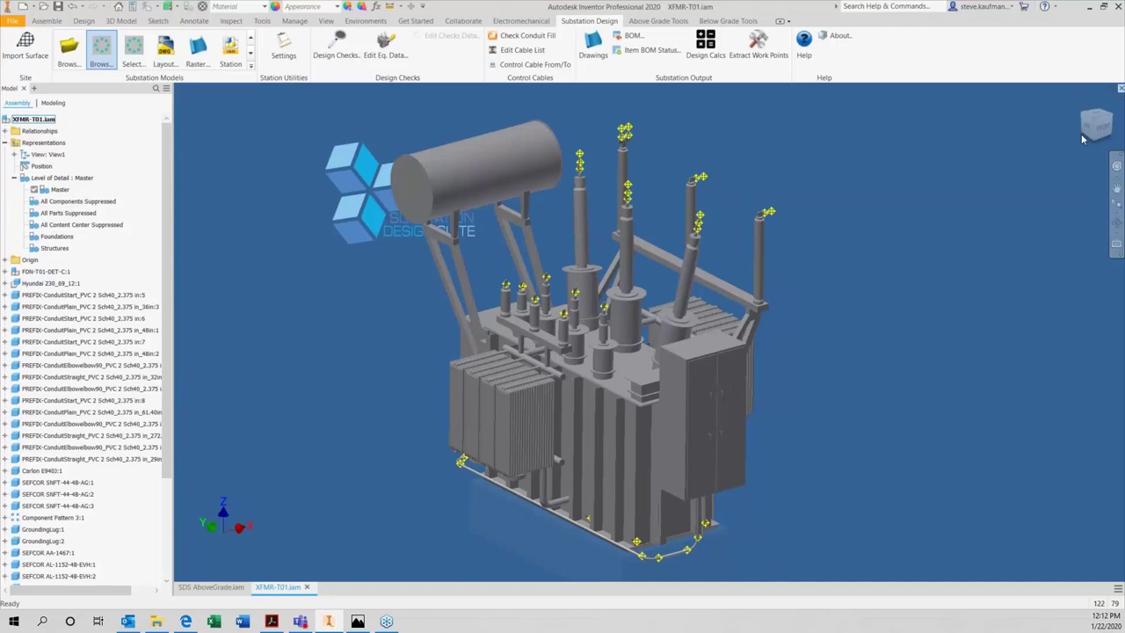
{"action": "left_click", "coordinate": [477, 336]}
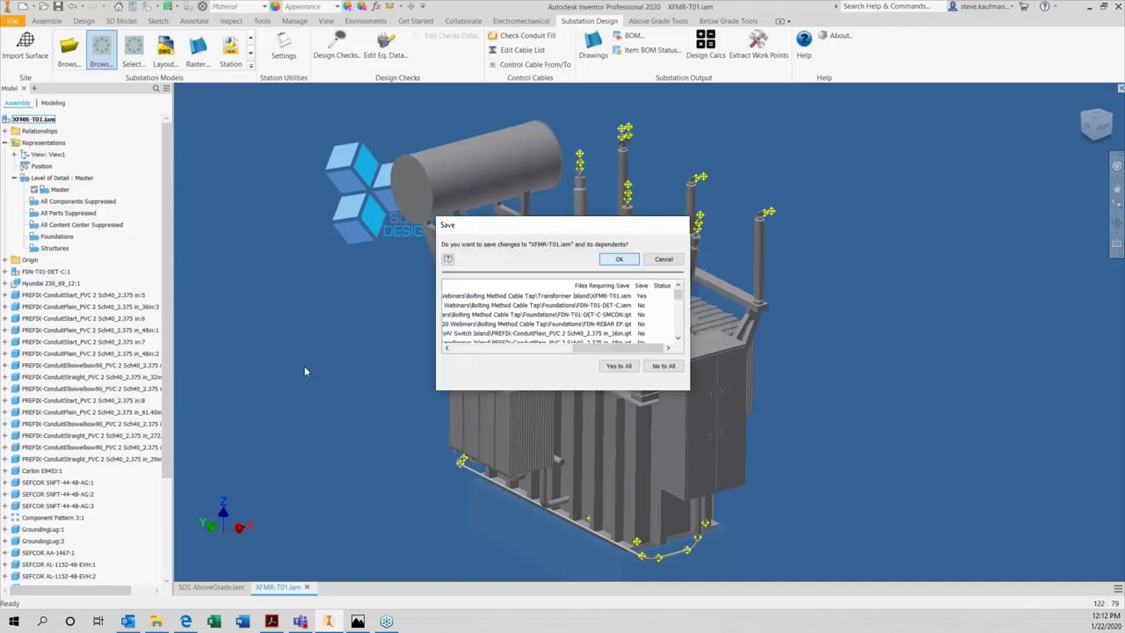
{"action": "left_click", "coordinate": [619, 258]}
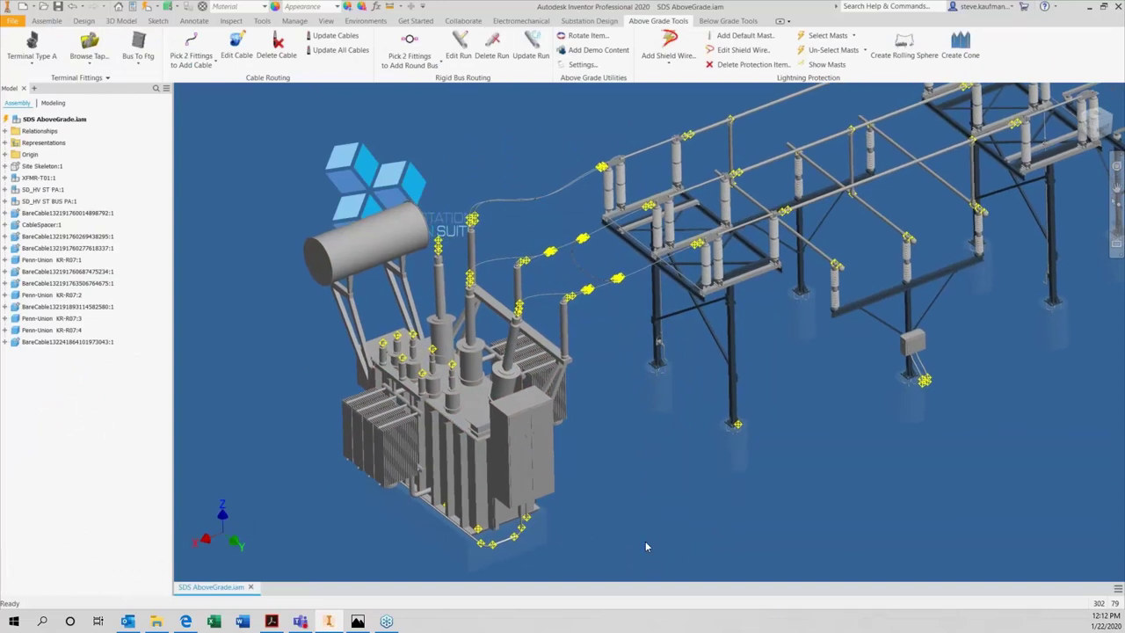
{"action": "left_click", "coordinate": [1121, 87]}
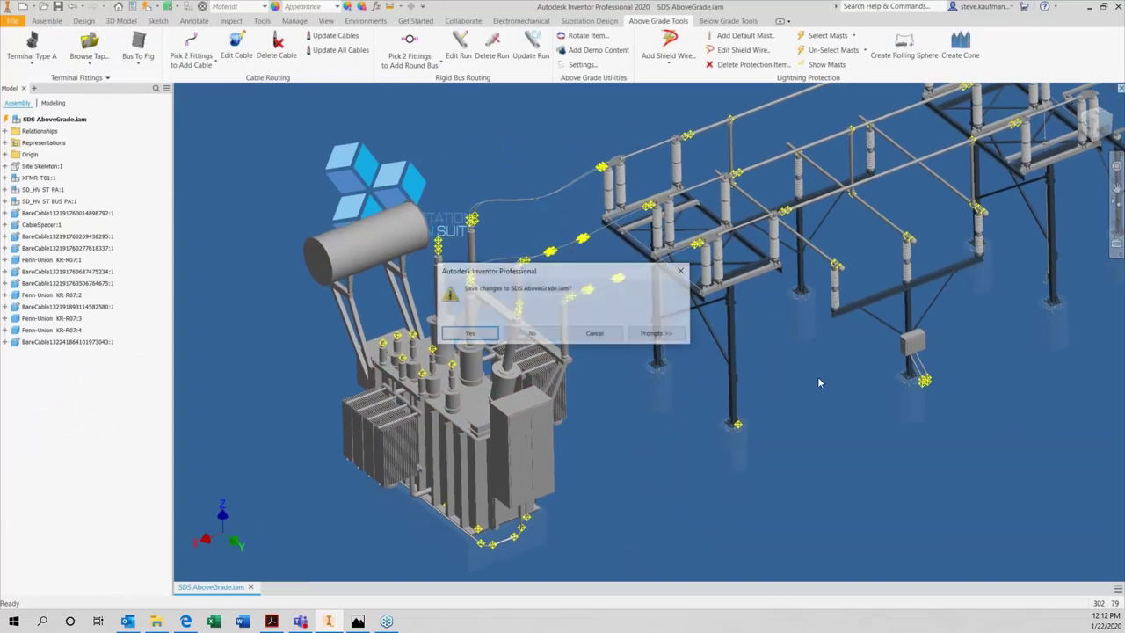
{"action": "left_click", "coordinate": [531, 334]}
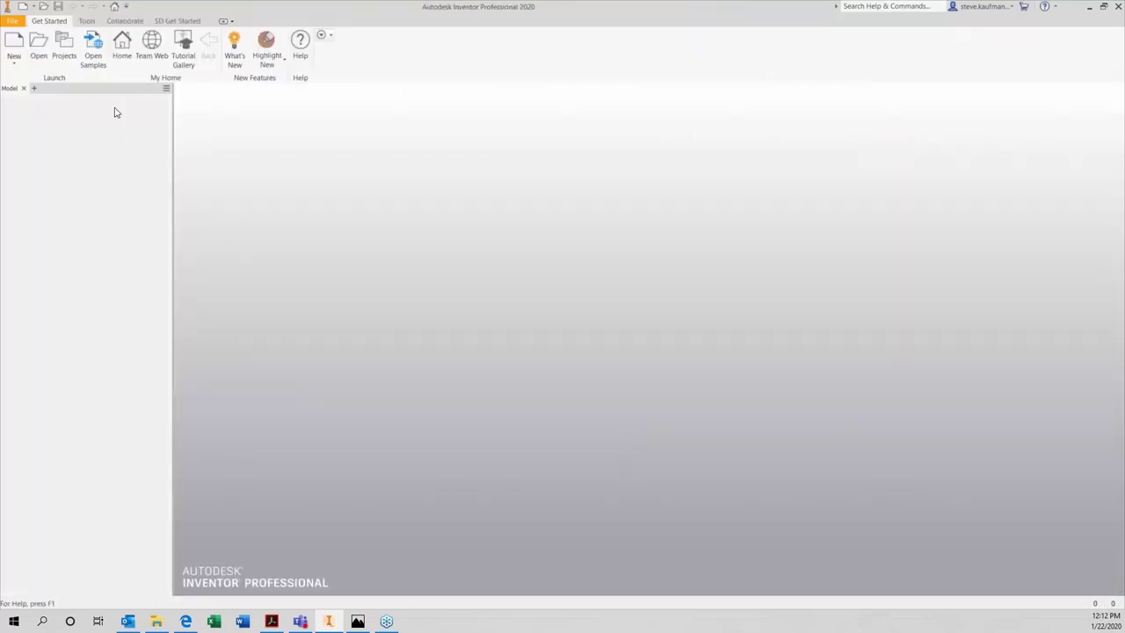
Step: Load the Lightning Protection Single Mast project from the 2020 Webinars\Lightning Protection folder
{"action": "left_click", "coordinate": [63, 48]}
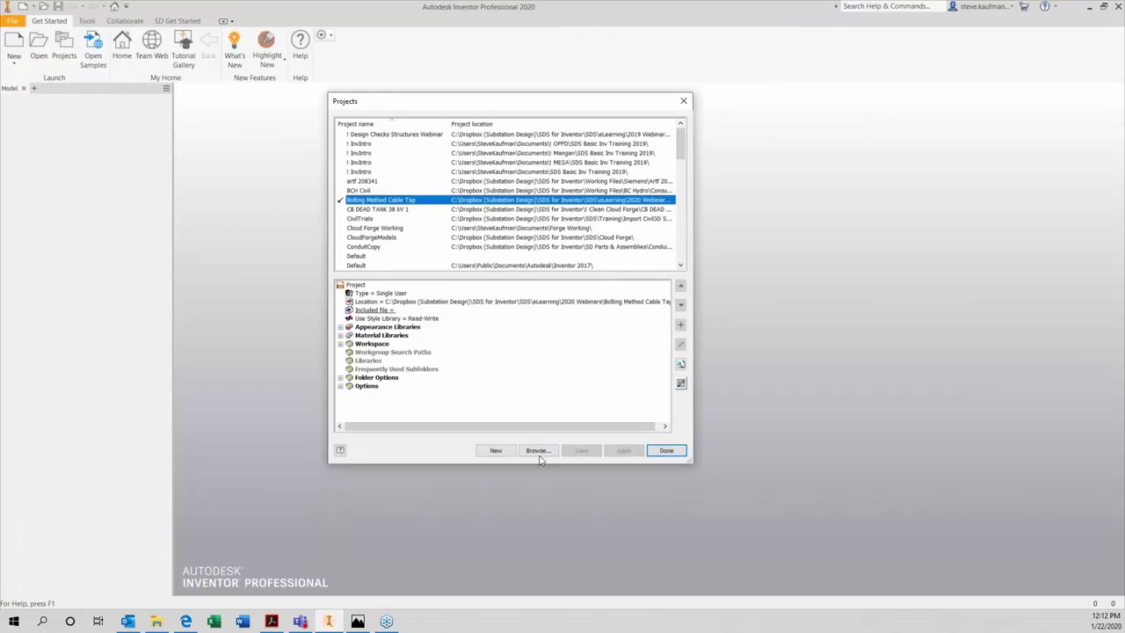
{"action": "left_click", "coordinate": [538, 450]}
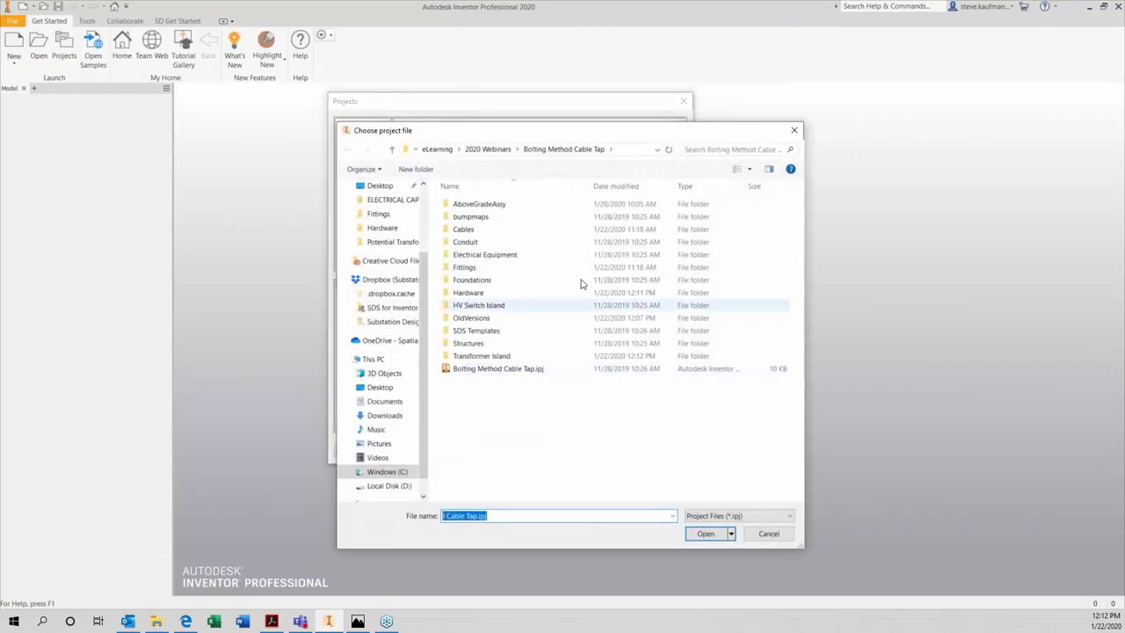
{"action": "left_click", "coordinate": [492, 149]}
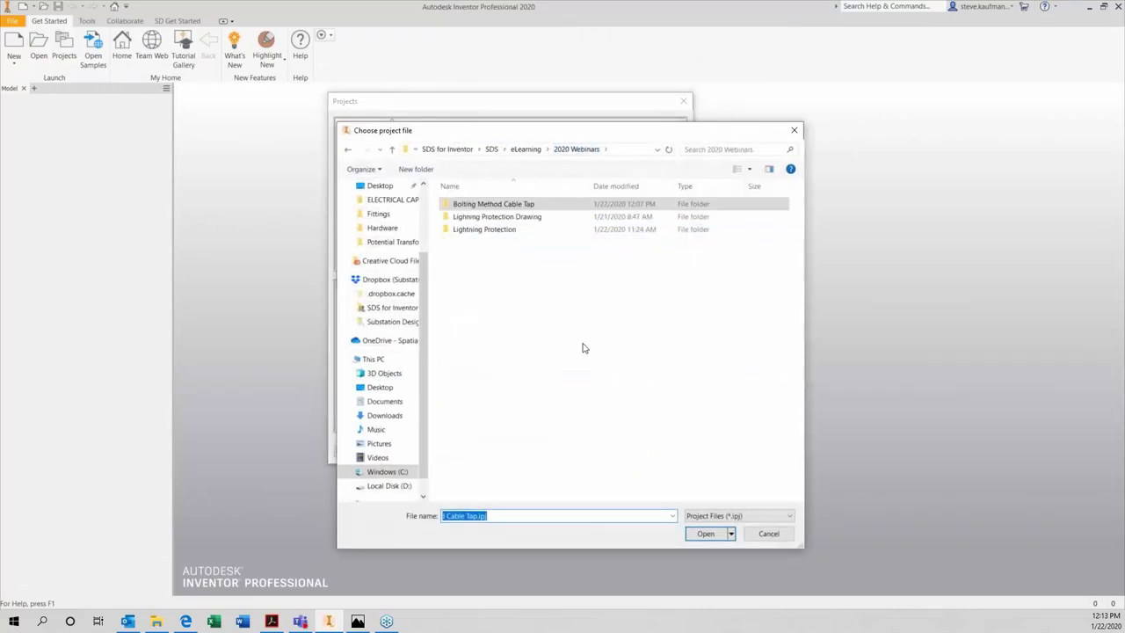
{"action": "double_click", "coordinate": [487, 230]}
{"action": "double_click", "coordinate": [494, 230]}
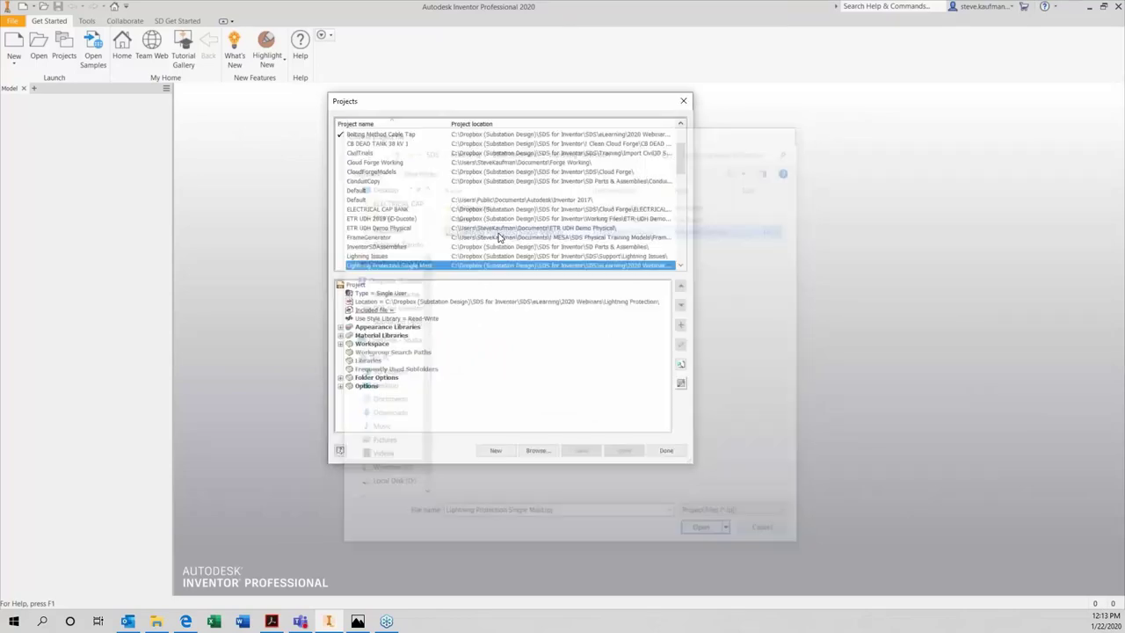
{"action": "left_click", "coordinate": [667, 451]}
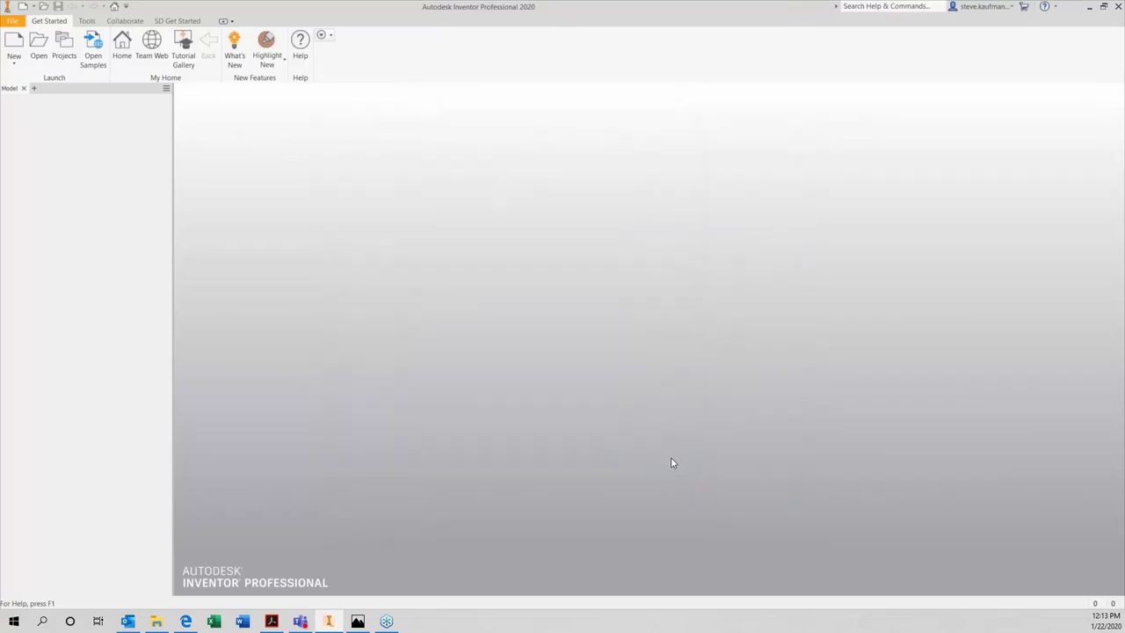
Step: Open the LighningIssuesSinglePoint.iam assembly from the Lightning Protection folder
{"action": "left_click", "coordinate": [36, 48]}
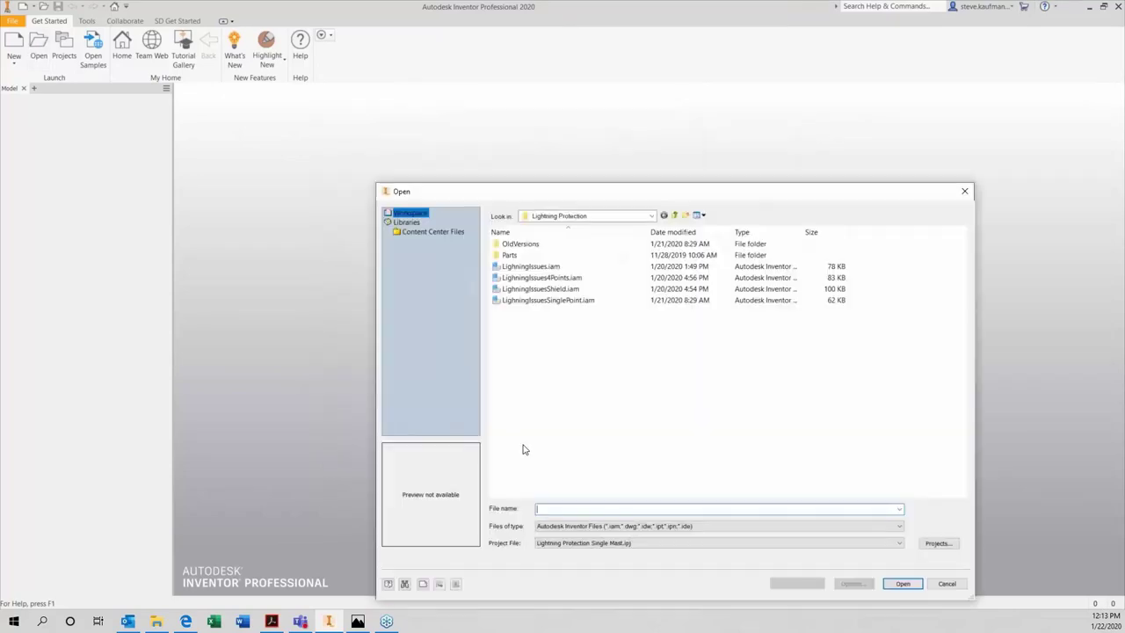
{"action": "left_click", "coordinate": [546, 300]}
{"action": "left_click", "coordinate": [903, 584]}
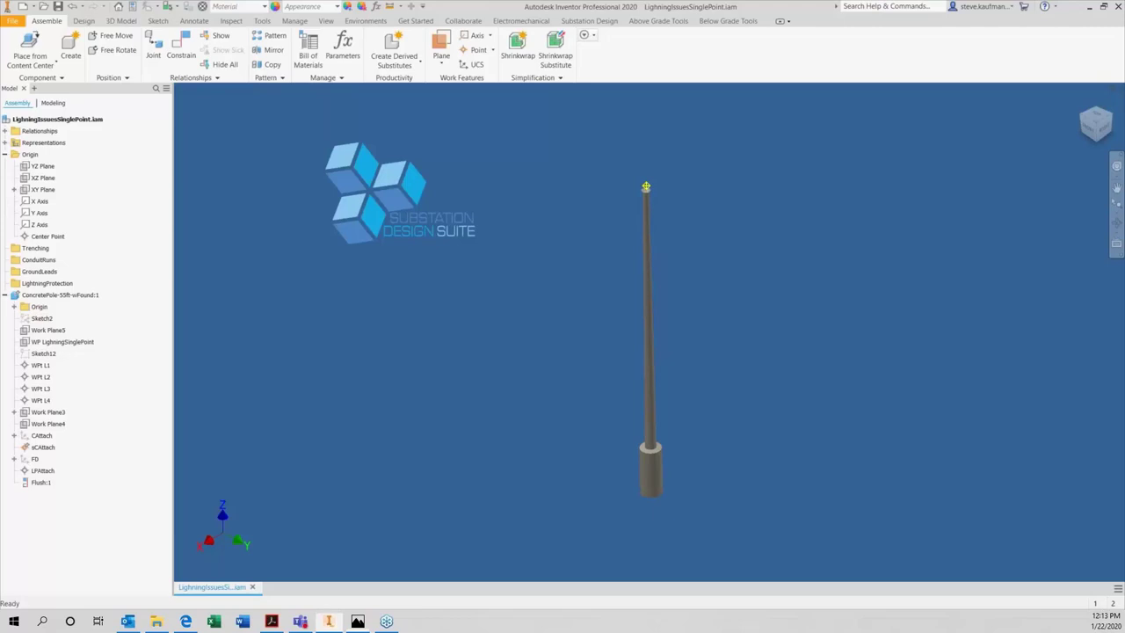
Step: Switch to Photos to show Lighning Protection Area.png at full window size, and return to Inventor
{"action": "left_click_drag", "start_coordinate": [564, 117], "coordinate": [648, 157]}
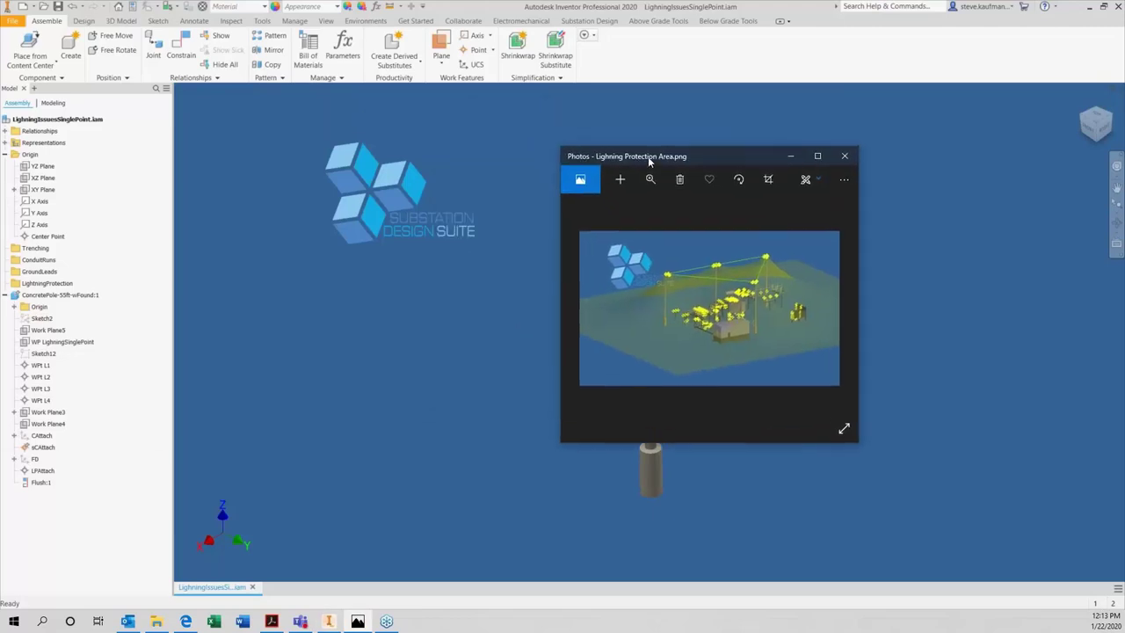
{"action": "left_click", "coordinate": [822, 156]}
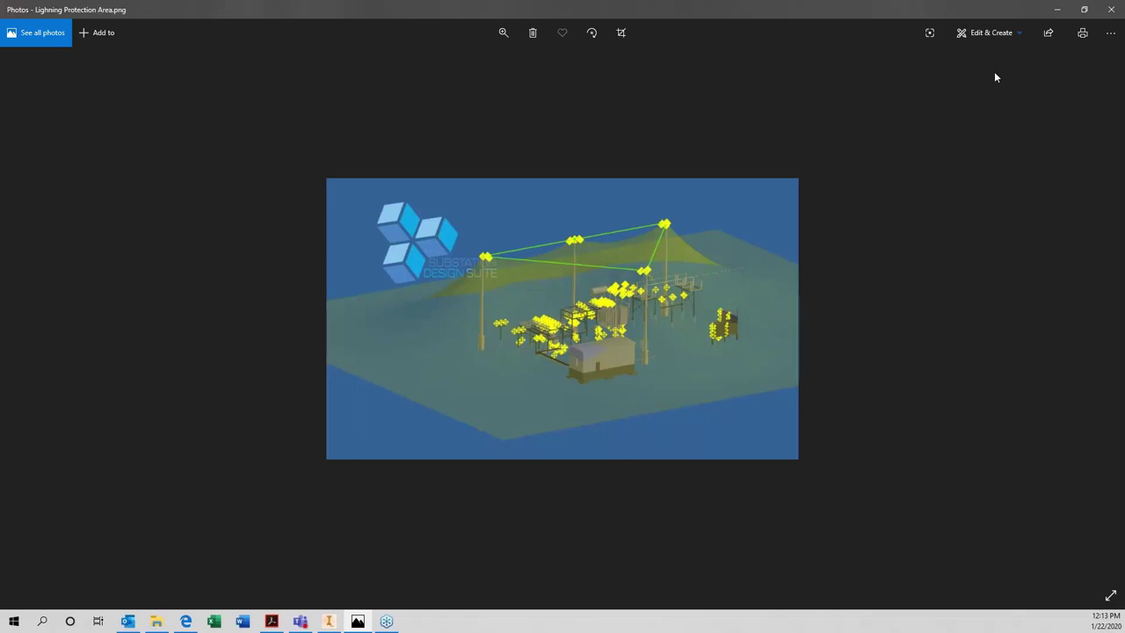
{"action": "left_click", "coordinate": [1058, 9]}
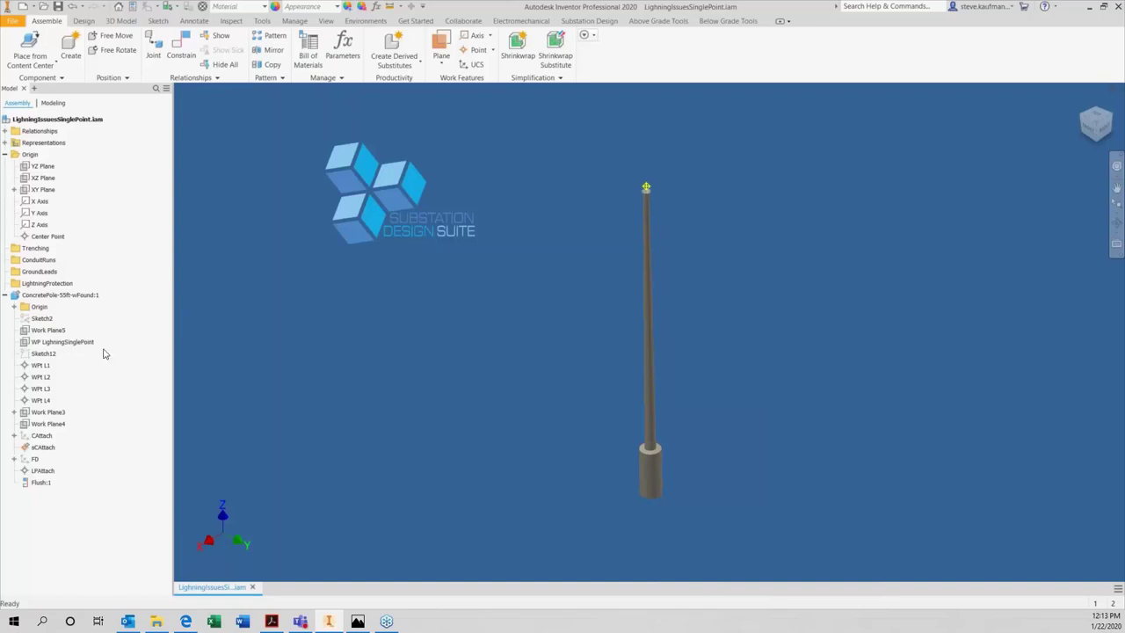
Step: Highlight work points WPt L1 through WPt L4 of the concrete pole and examine their positions around the mast tip
{"action": "left_click", "coordinate": [48, 370]}
{"action": "left_click", "coordinate": [40, 388], "text": "ctrl"}
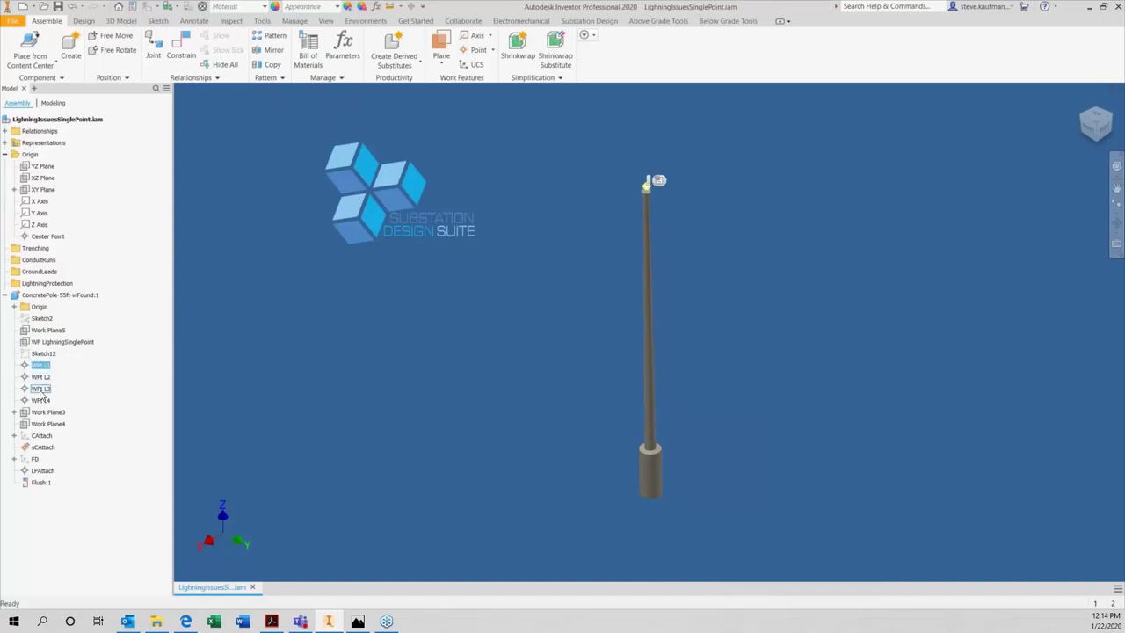
{"action": "left_click", "coordinate": [42, 401], "text": "shift"}
{"action": "scroll", "coordinate": [654, 179], "scroll_direction": "up", "scroll_amount": 8}
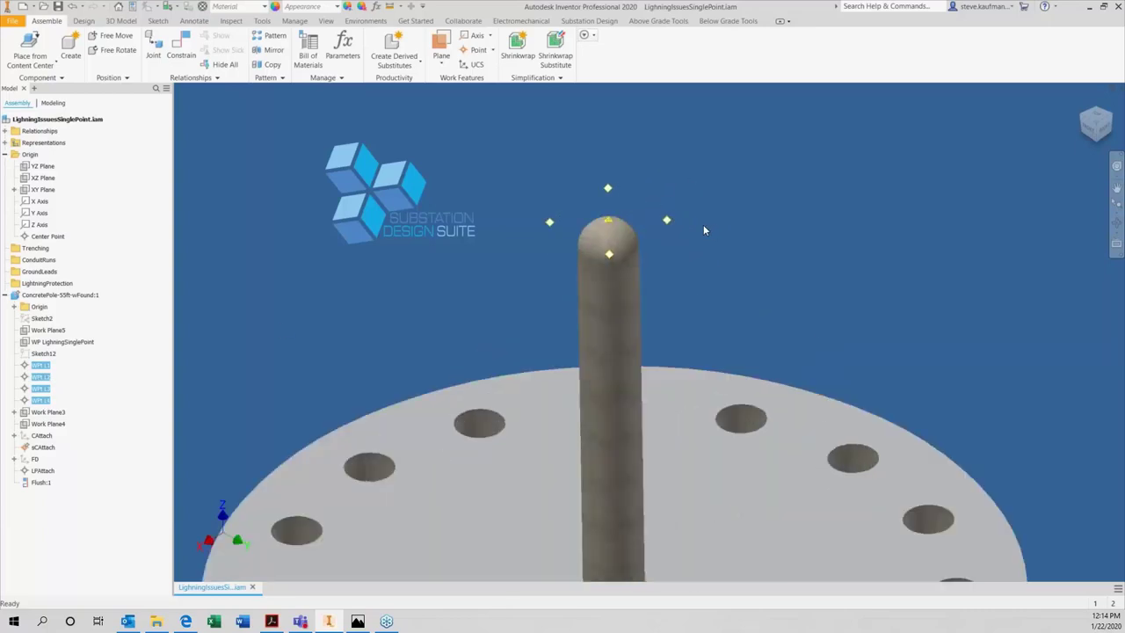
{"action": "scroll", "coordinate": [704, 230], "scroll_direction": "up", "scroll_amount": 3}
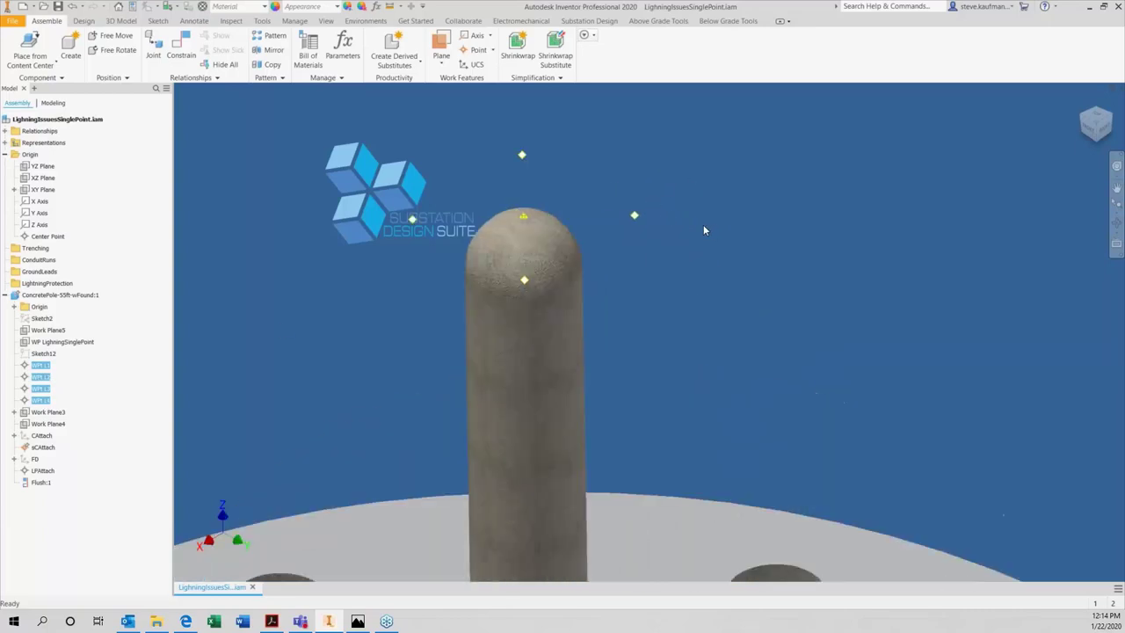
{"action": "left_click", "coordinate": [44, 354]}
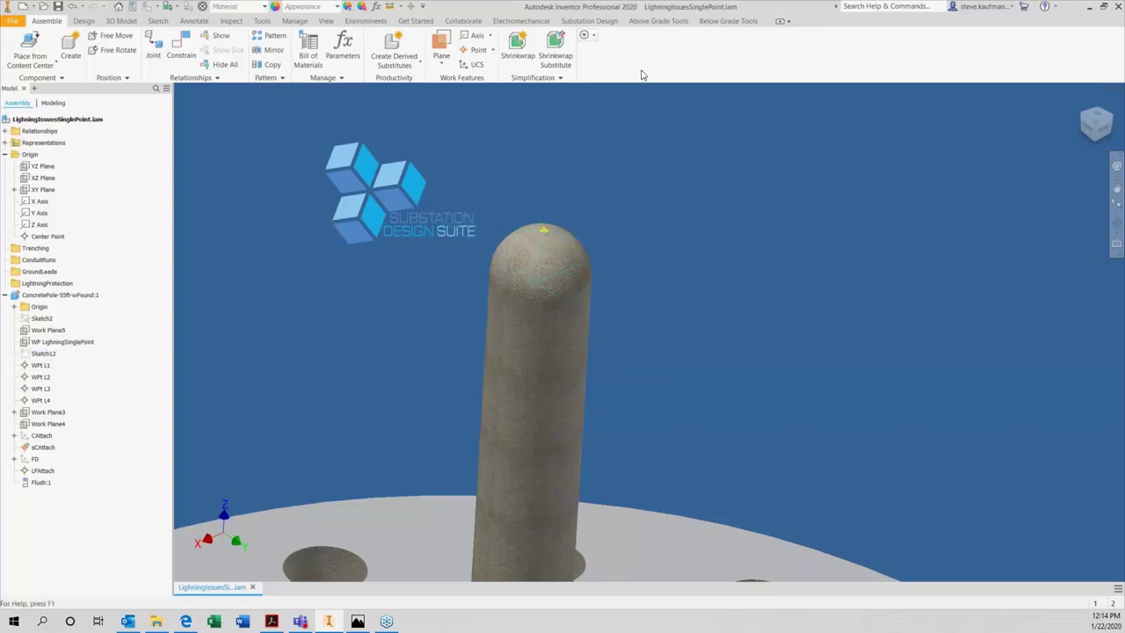
{"action": "left_click", "coordinate": [663, 26]}
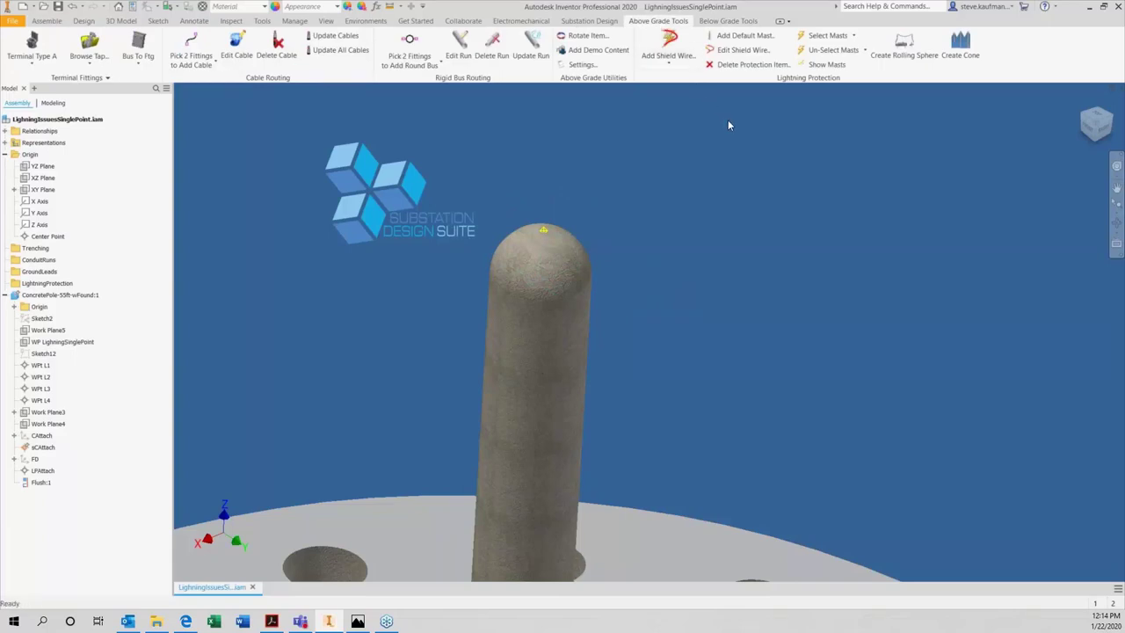
{"action": "left_click", "coordinate": [853, 36]}
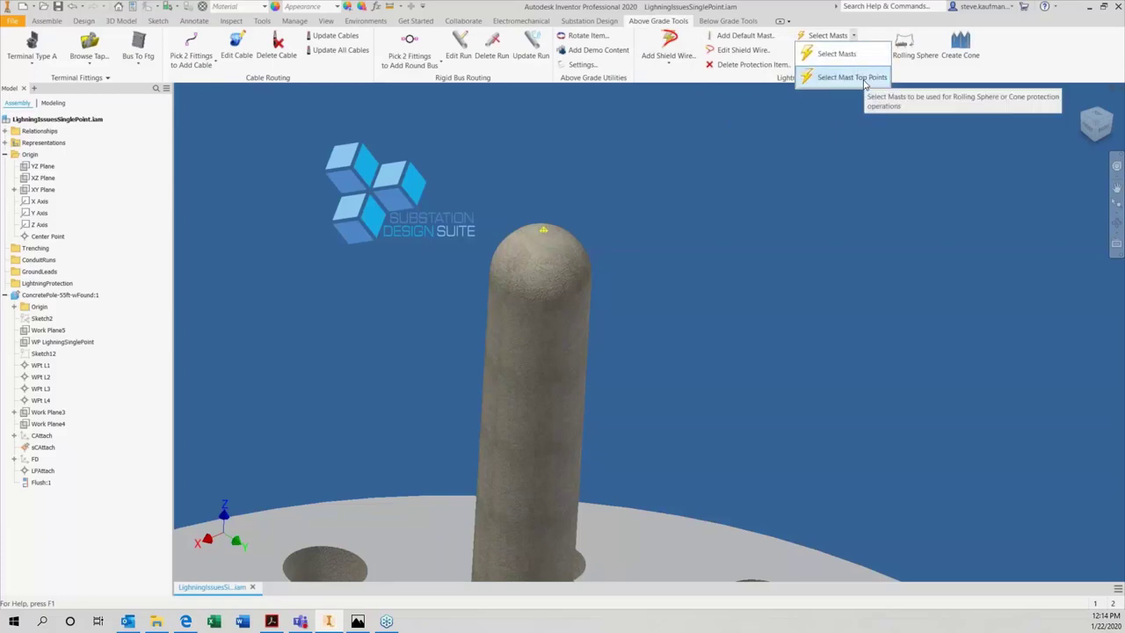
{"action": "left_click", "coordinate": [851, 77]}
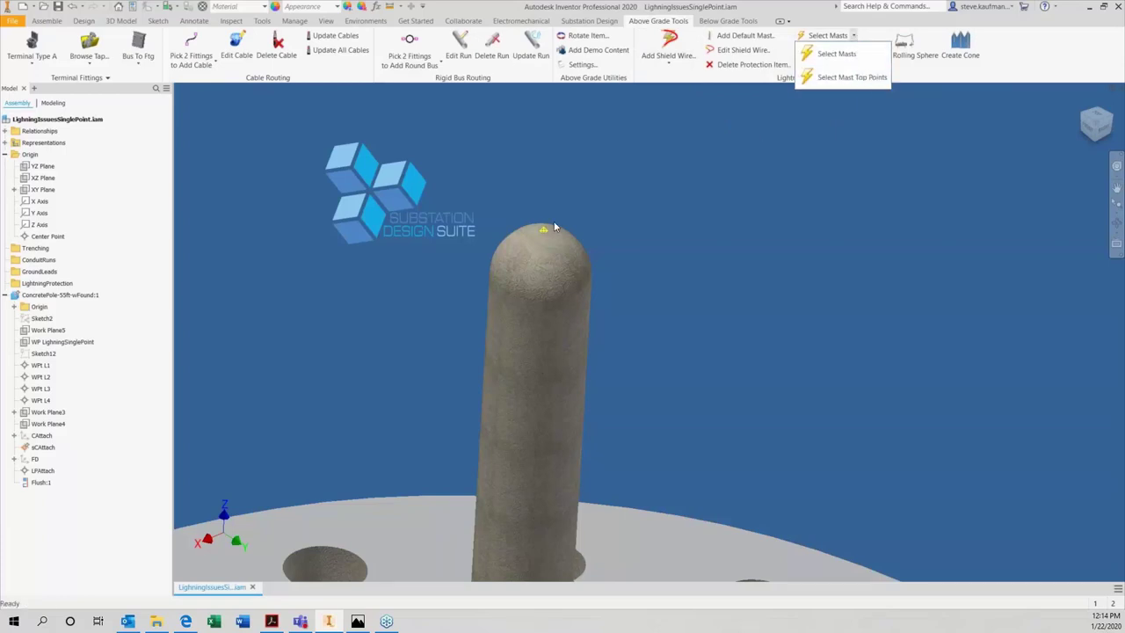
Step: Make the concrete pole's work points WPt L1, WPt L2, WPt L3 and WPt L4 visible
{"action": "left_click", "coordinate": [42, 366]}
{"action": "left_click", "coordinate": [40, 388]}
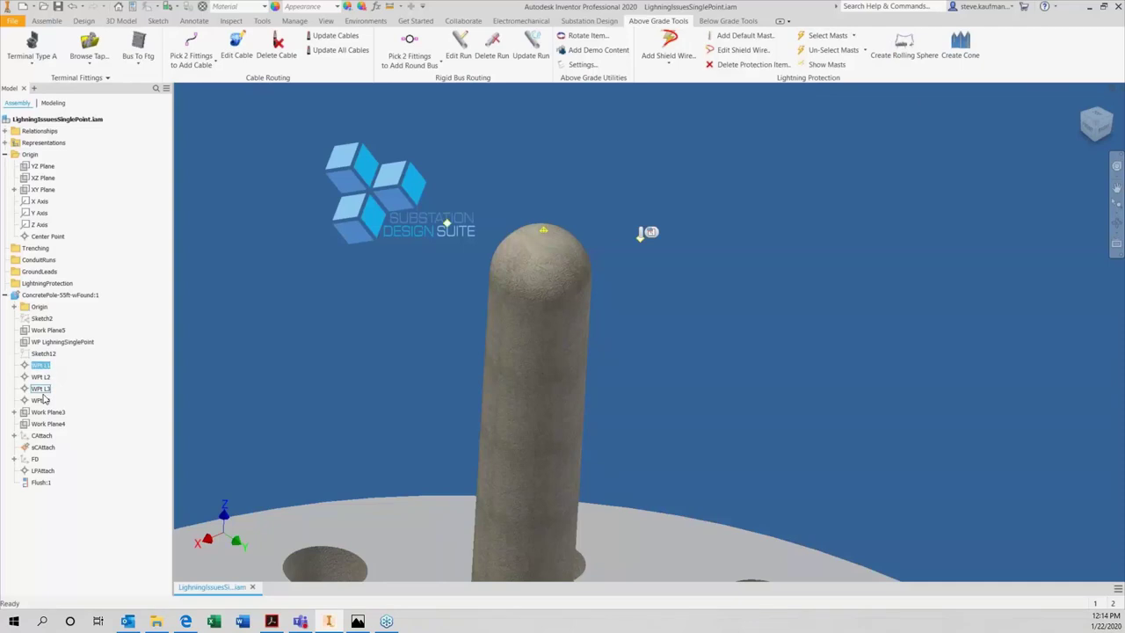
{"action": "left_click", "coordinate": [42, 400], "text": "ctrl"}
{"action": "left_click", "coordinate": [40, 376], "text": "ctrl"}
{"action": "right_click", "coordinate": [44, 401]}
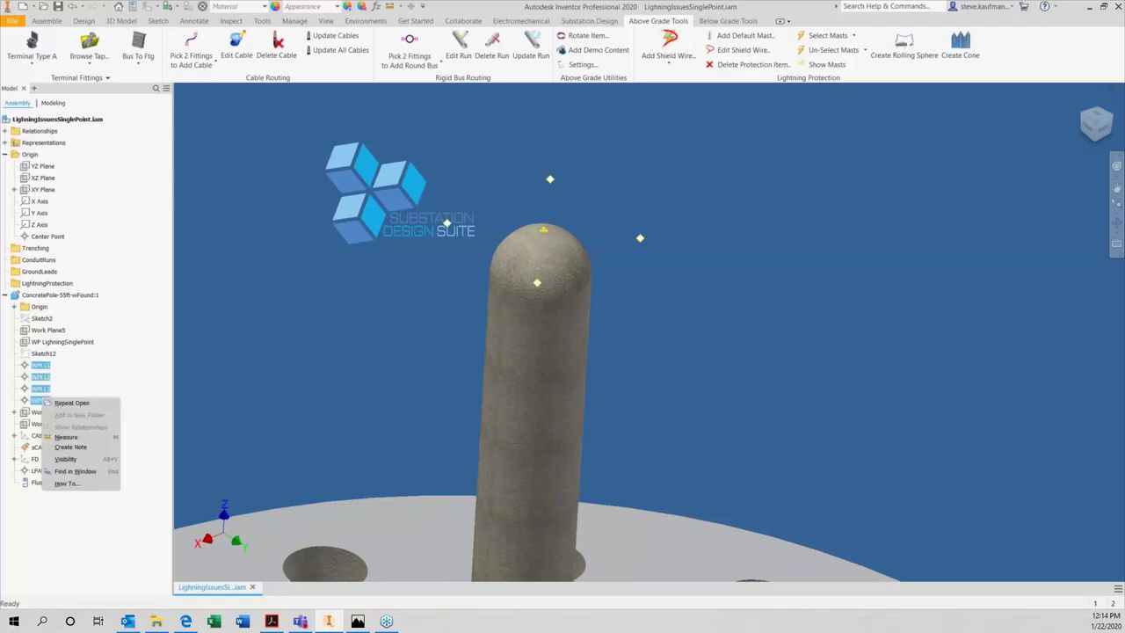
{"action": "left_click", "coordinate": [74, 459]}
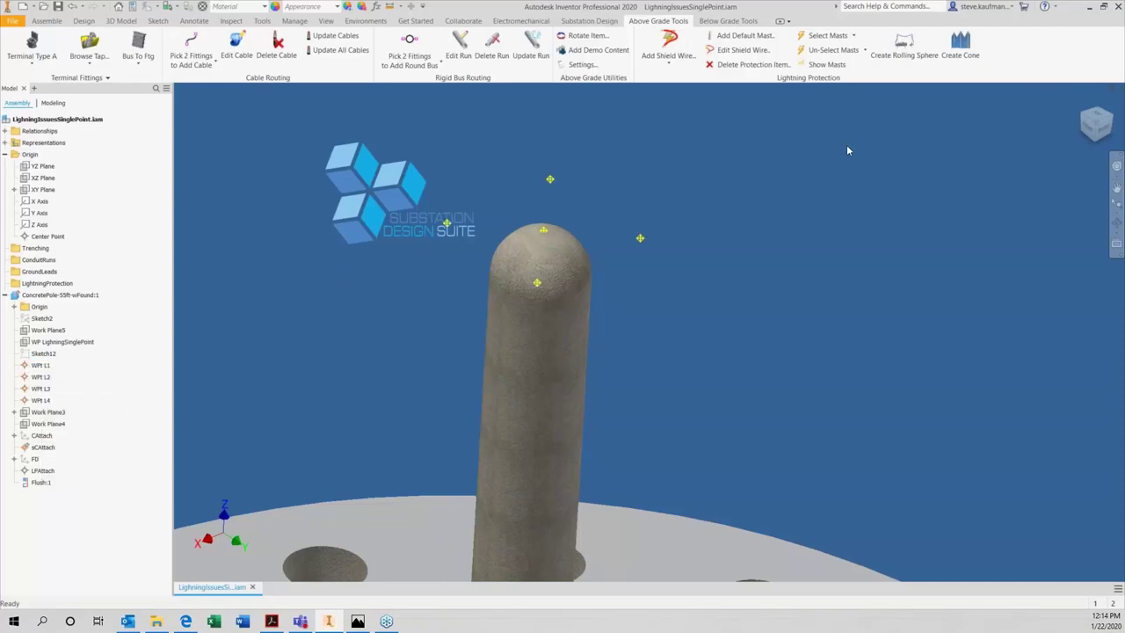
Step: Check the mast selection for lightning protection, and create the rolling sphere protection surface around the single mast
{"action": "left_click", "coordinate": [854, 37]}
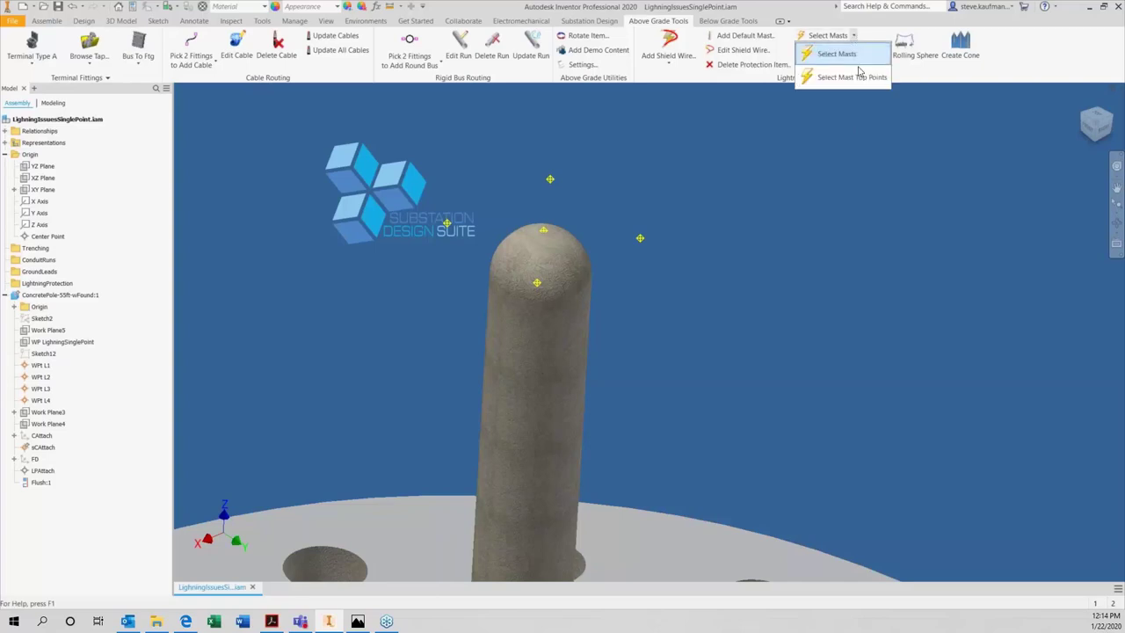
{"action": "left_click", "coordinate": [850, 141]}
{"action": "left_click", "coordinate": [846, 66]}
{"action": "left_click", "coordinate": [753, 207]}
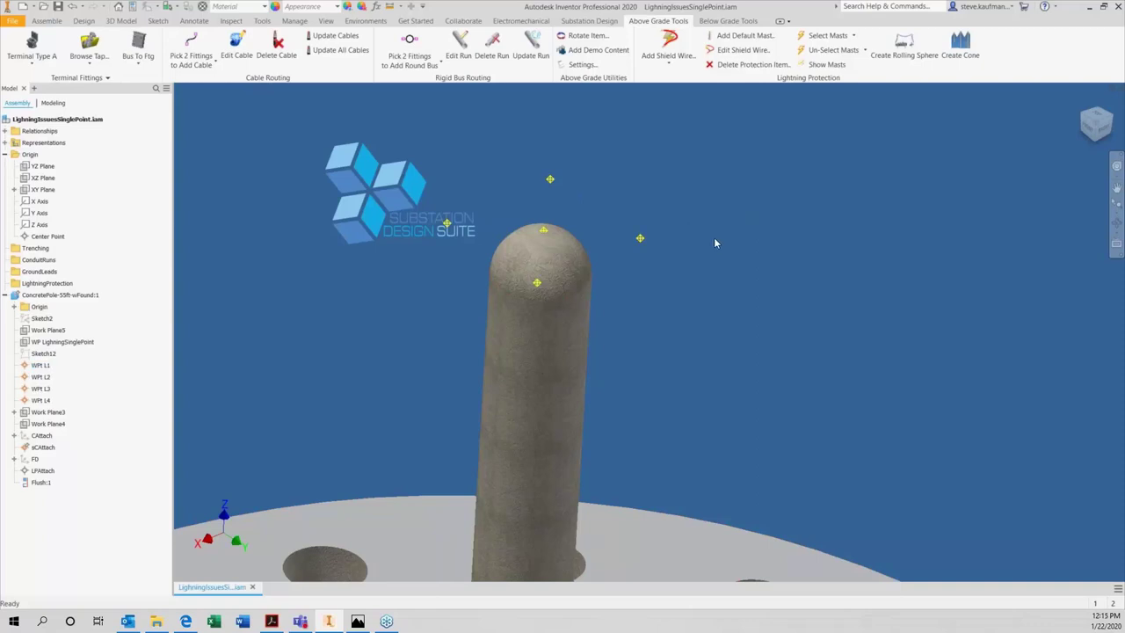
{"action": "left_click", "coordinate": [1082, 101]}
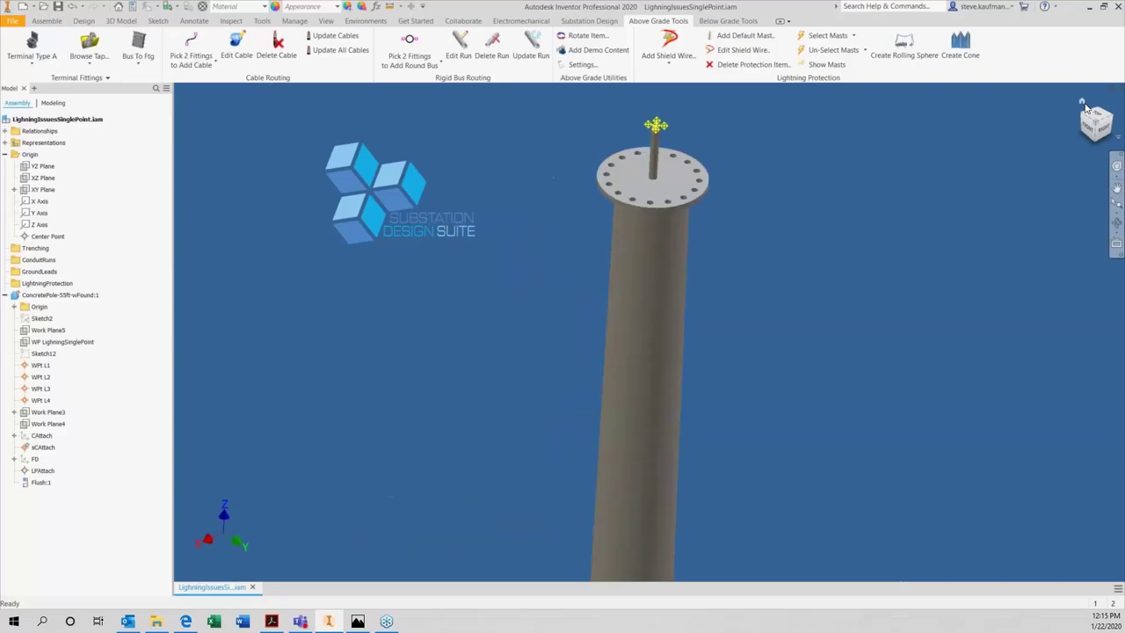
{"action": "left_click", "coordinate": [903, 49]}
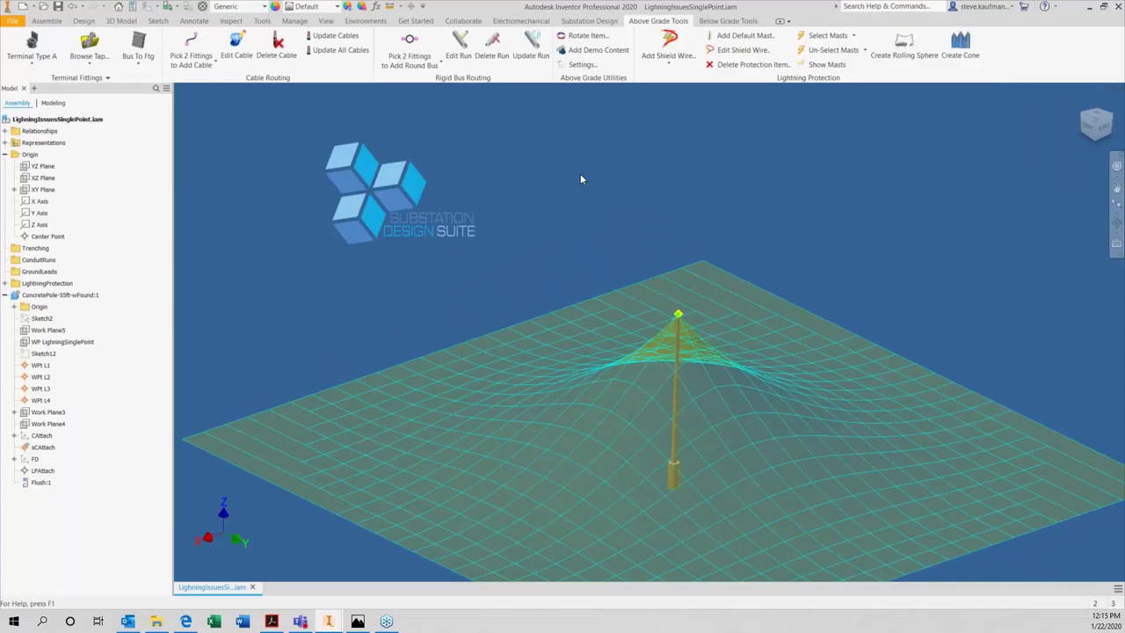
Step: Review the protection cone and rolling sphere inputs in the Lightning Protection settings and save the settings
{"action": "left_click", "coordinate": [561, 153]}
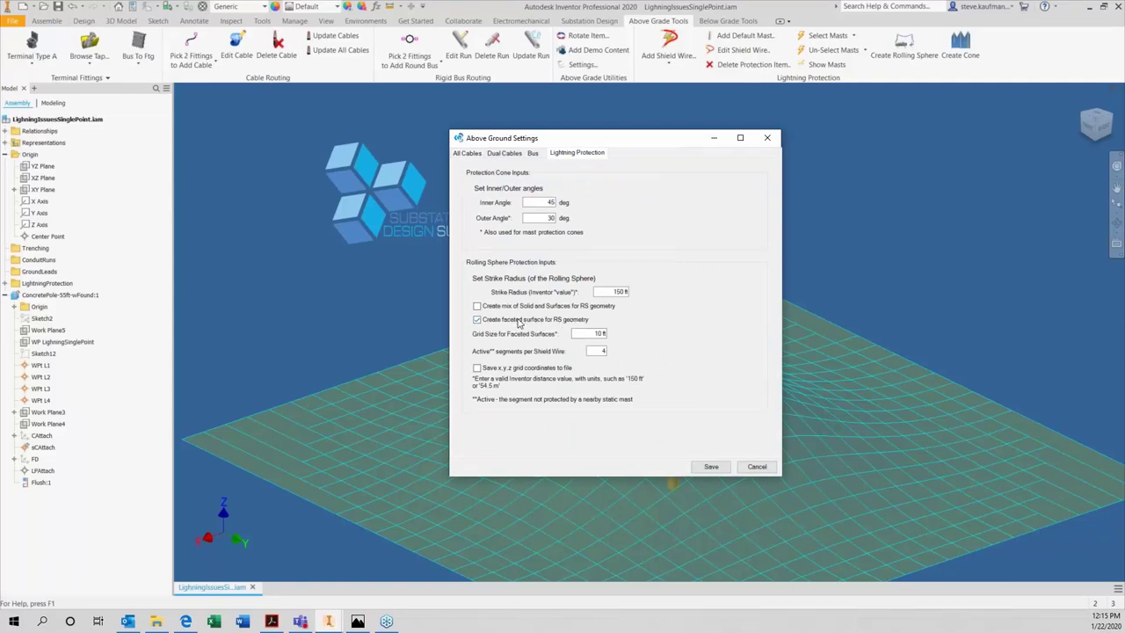
{"action": "left_click", "coordinate": [712, 468]}
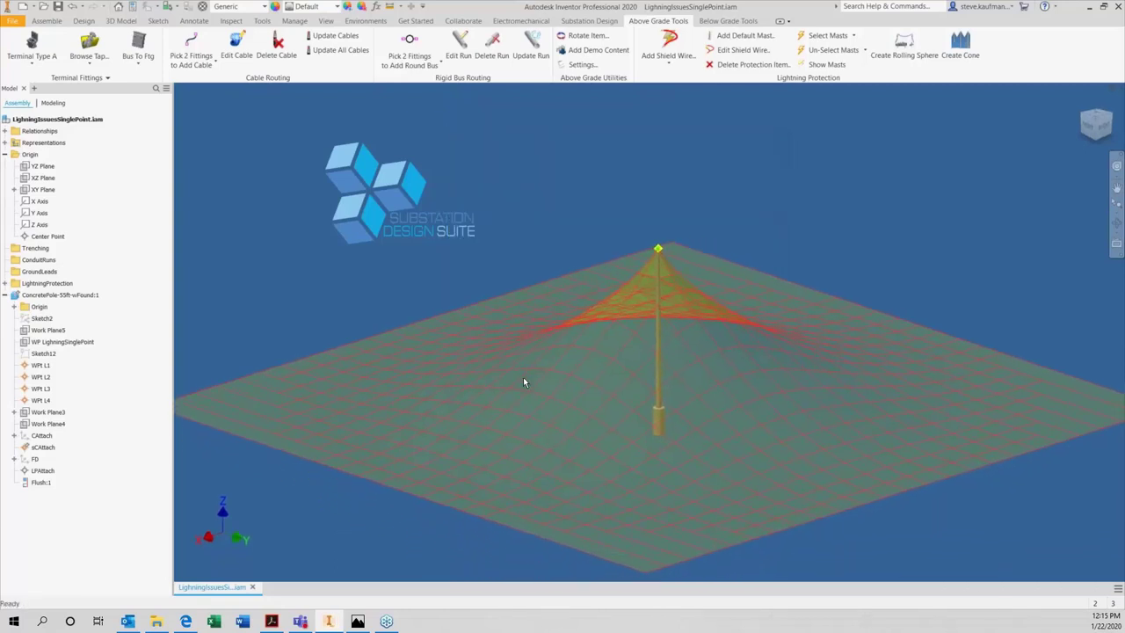
Step: Examine the rolling sphere surface closely at the four mast tip points and over the whole protected area, with the selection cleared
{"action": "scroll", "coordinate": [524, 382], "scroll_direction": "up", "scroll_amount": 5}
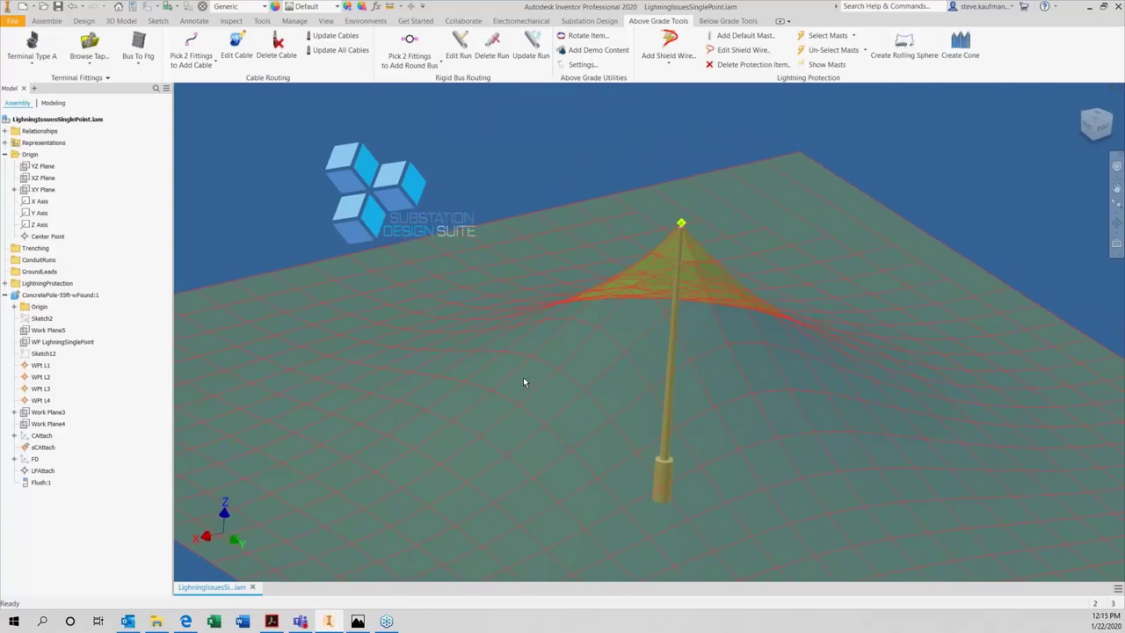
{"action": "scroll", "coordinate": [523, 382], "scroll_direction": "up", "scroll_amount": 5}
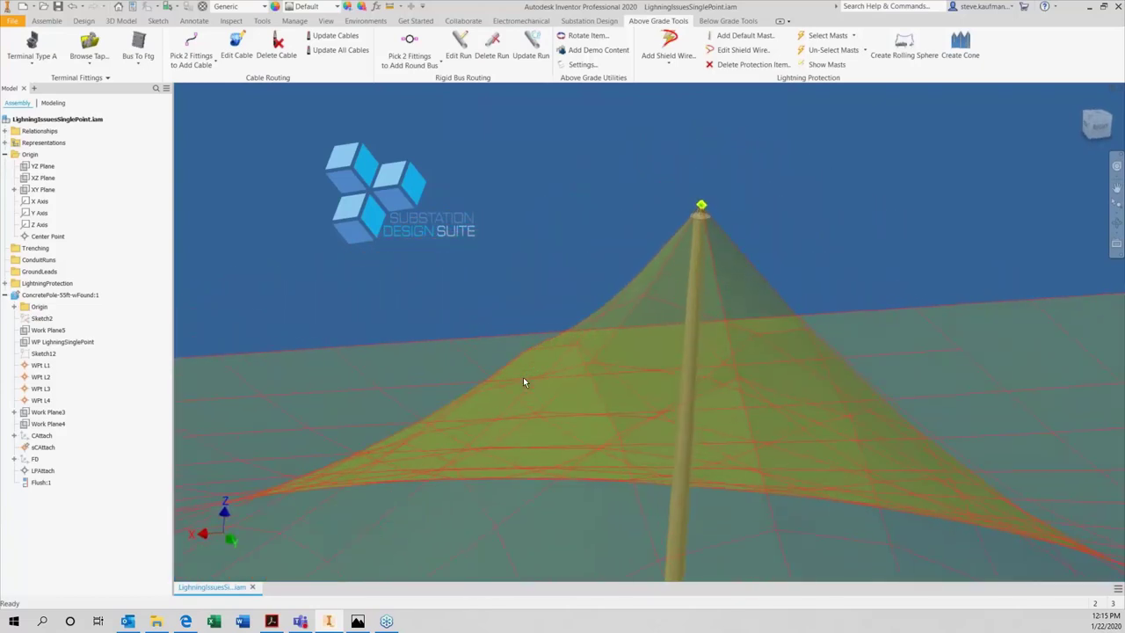
{"action": "scroll", "coordinate": [523, 382], "scroll_direction": "up", "scroll_amount": 5}
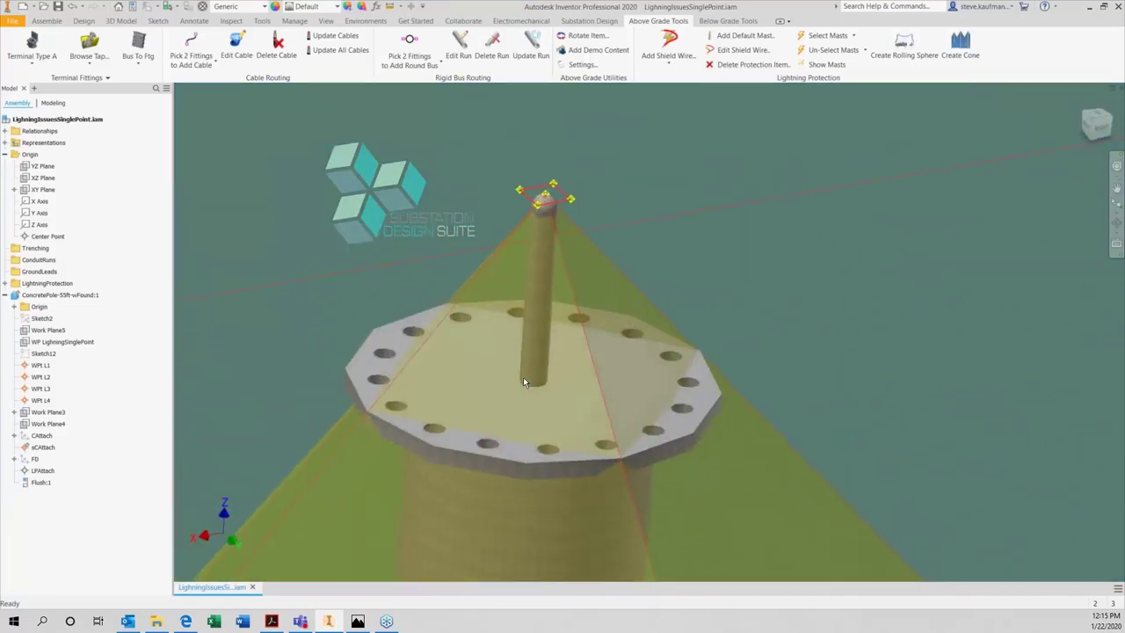
{"action": "key", "text": "End"}
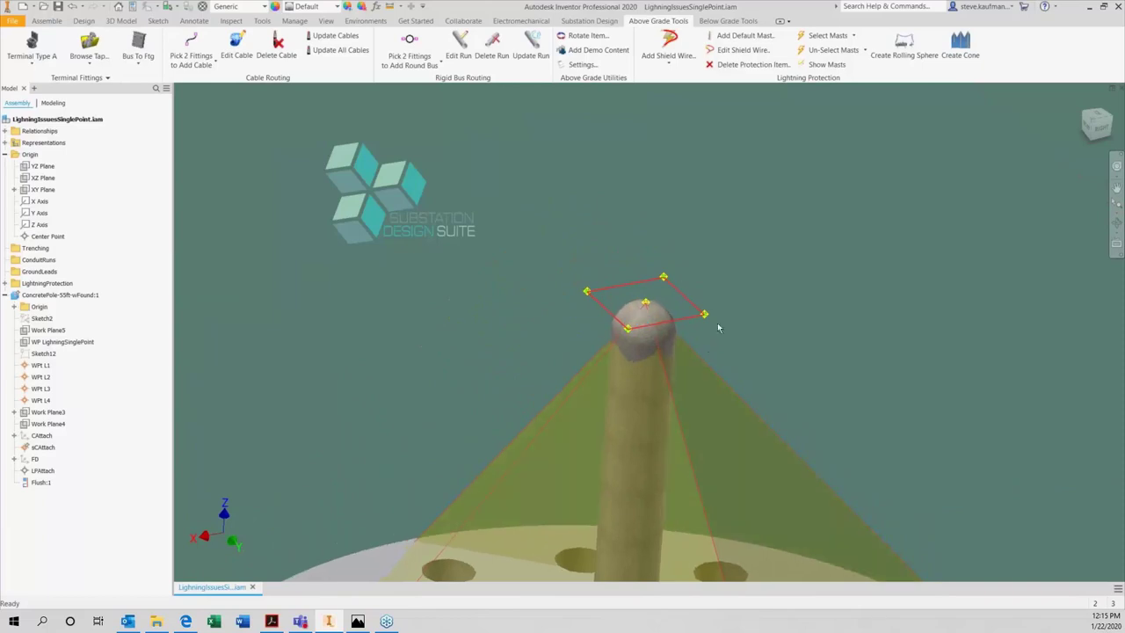
{"action": "scroll", "coordinate": [639, 343], "scroll_direction": "down", "scroll_amount": 5}
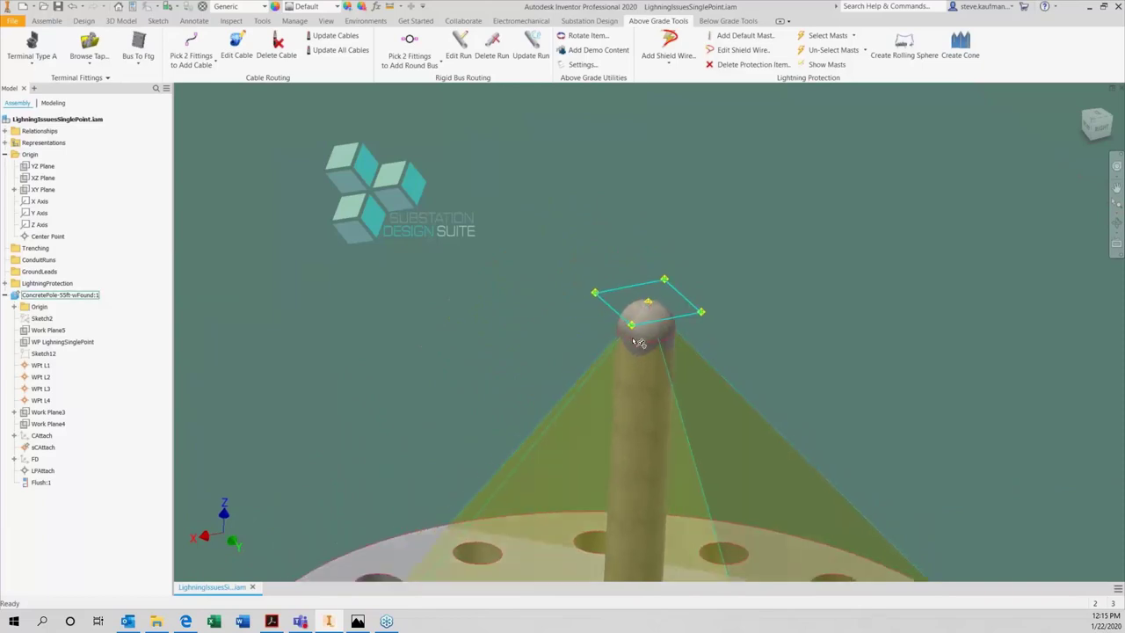
{"action": "scroll", "coordinate": [642, 351], "scroll_direction": "down", "scroll_amount": 6}
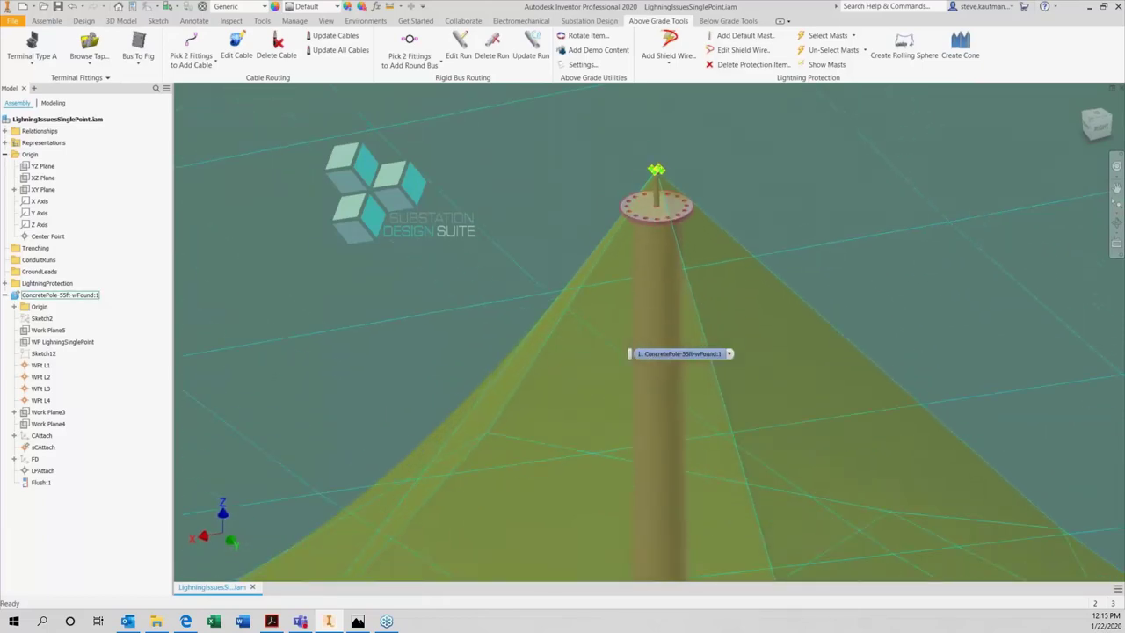
{"action": "scroll", "coordinate": [631, 353], "scroll_direction": "down", "scroll_amount": 6}
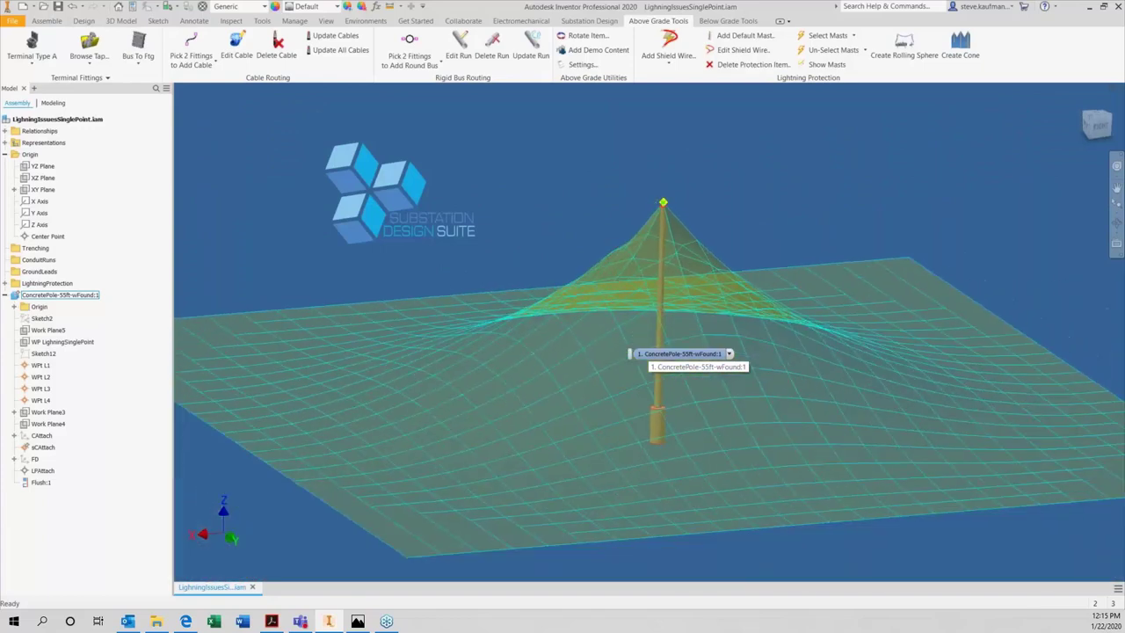
{"action": "left_click", "coordinate": [788, 540]}
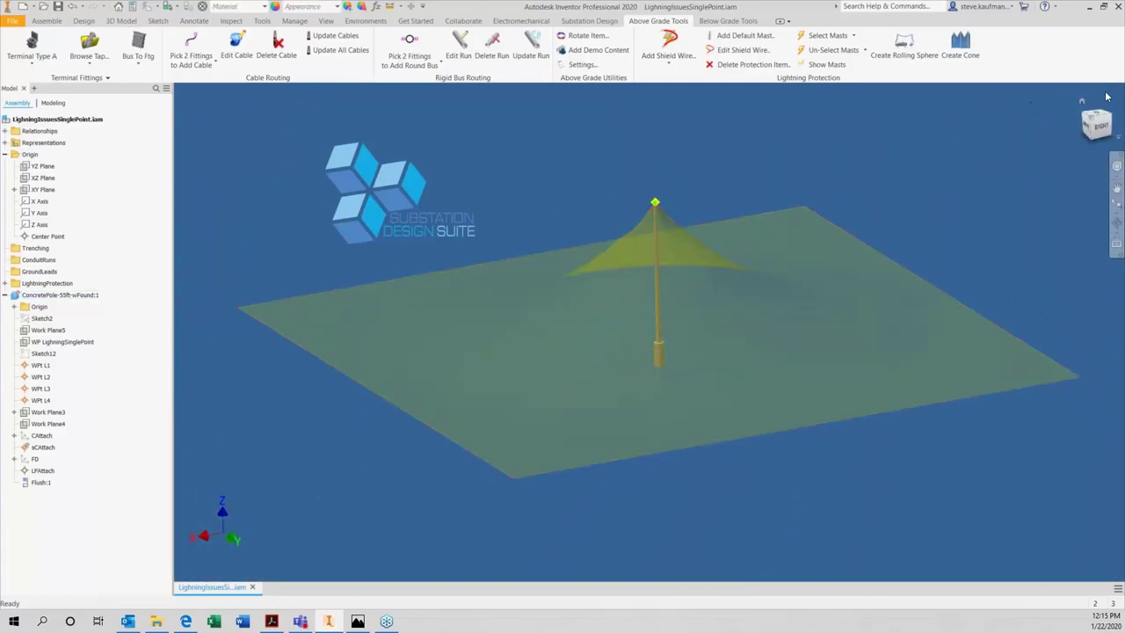
Step: Open the LighningIssues.iam assembly and inspect the protection surface spanning its three masts
{"action": "left_click", "coordinate": [43, 7]}
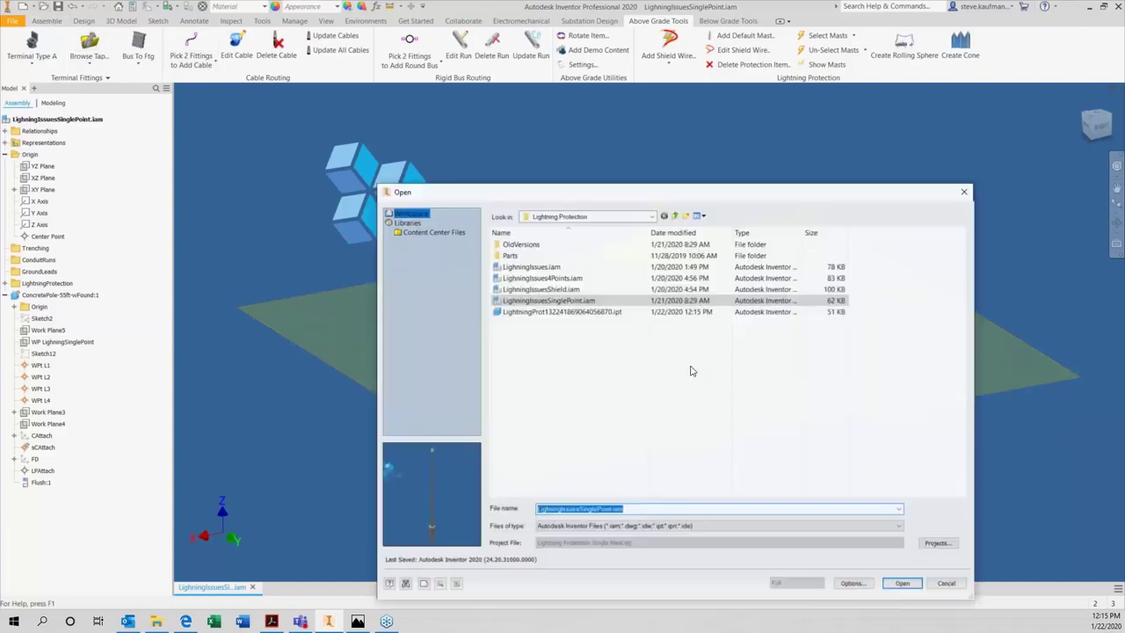
{"action": "left_click", "coordinate": [903, 584]}
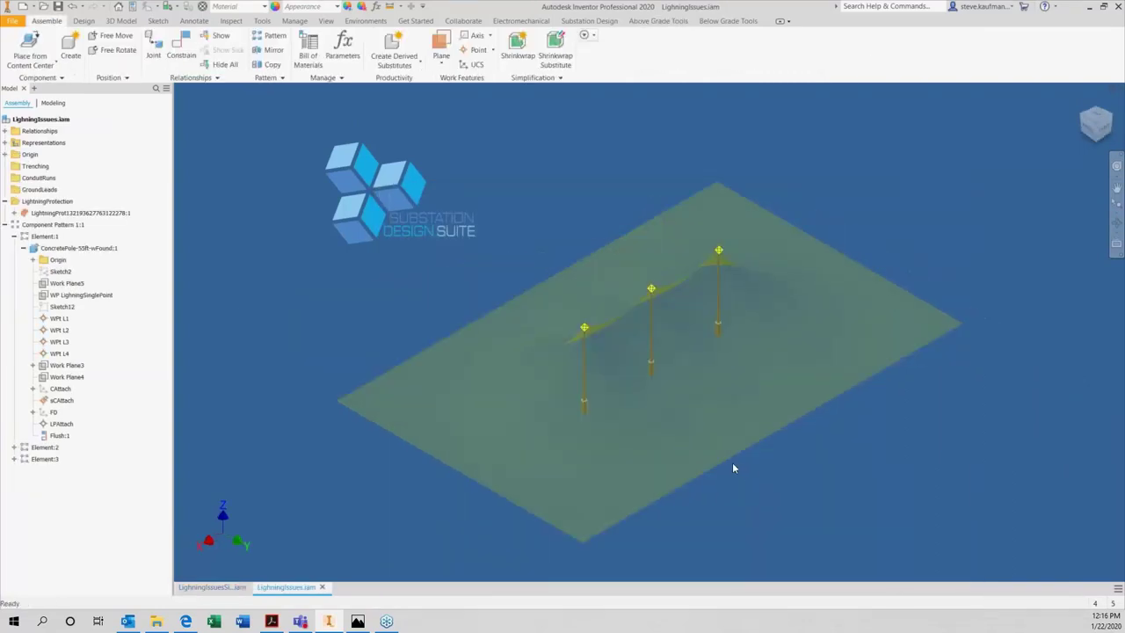
{"action": "scroll", "coordinate": [732, 468], "scroll_direction": "down", "scroll_amount": 5}
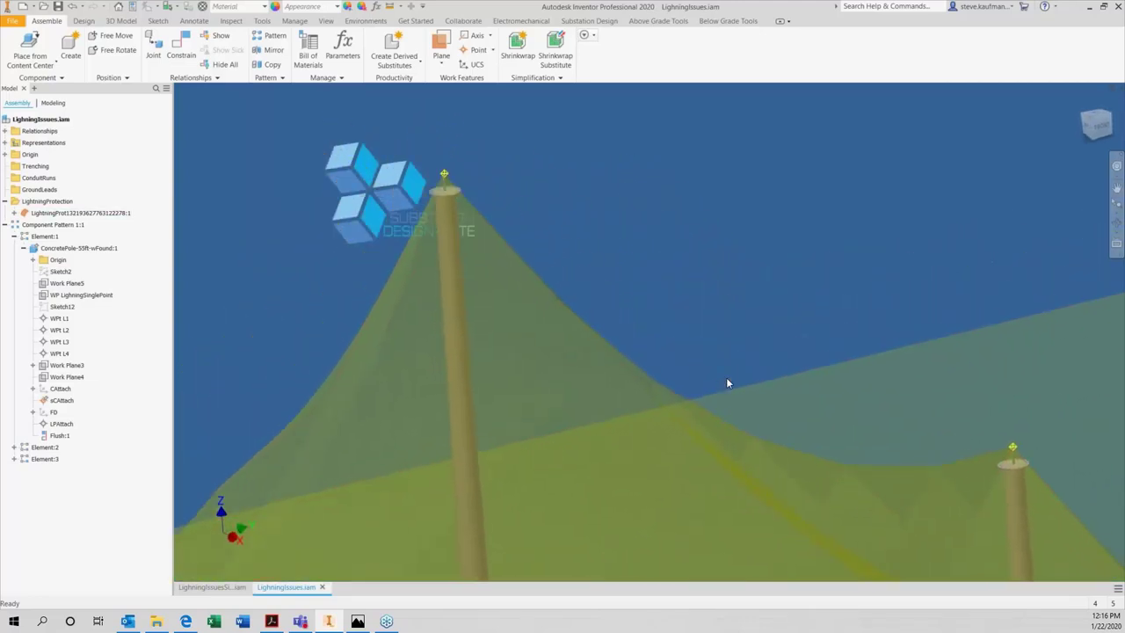
Step: Show which masts are selected for protection in LighningIssues.iam, clear the highlight, and return to the home view
{"action": "left_click", "coordinate": [659, 21]}
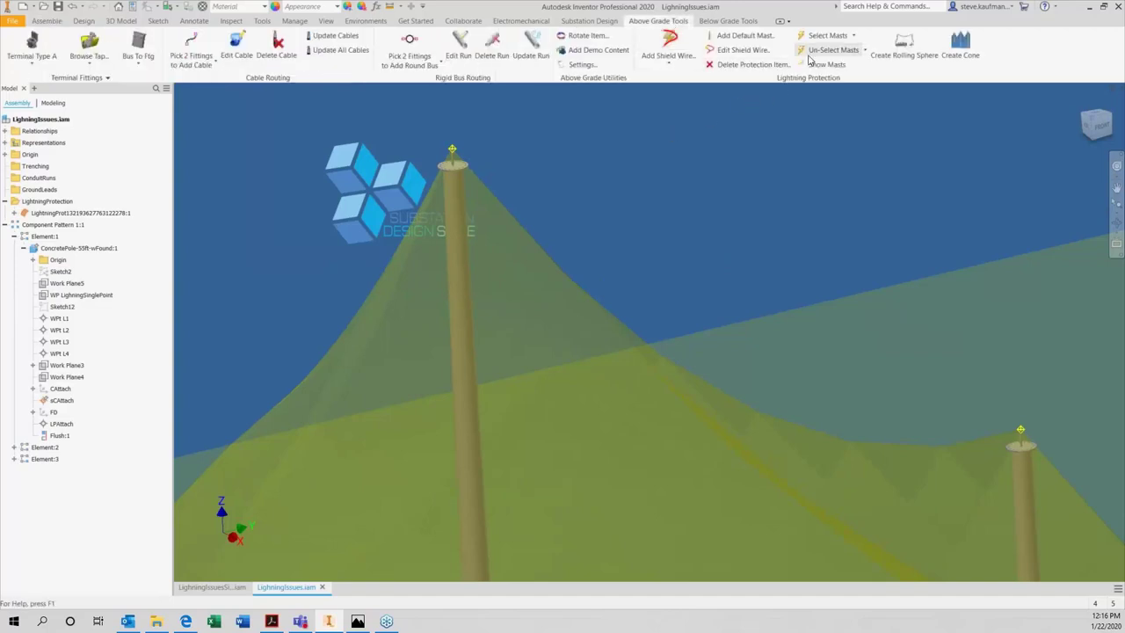
{"action": "left_click", "coordinate": [827, 67]}
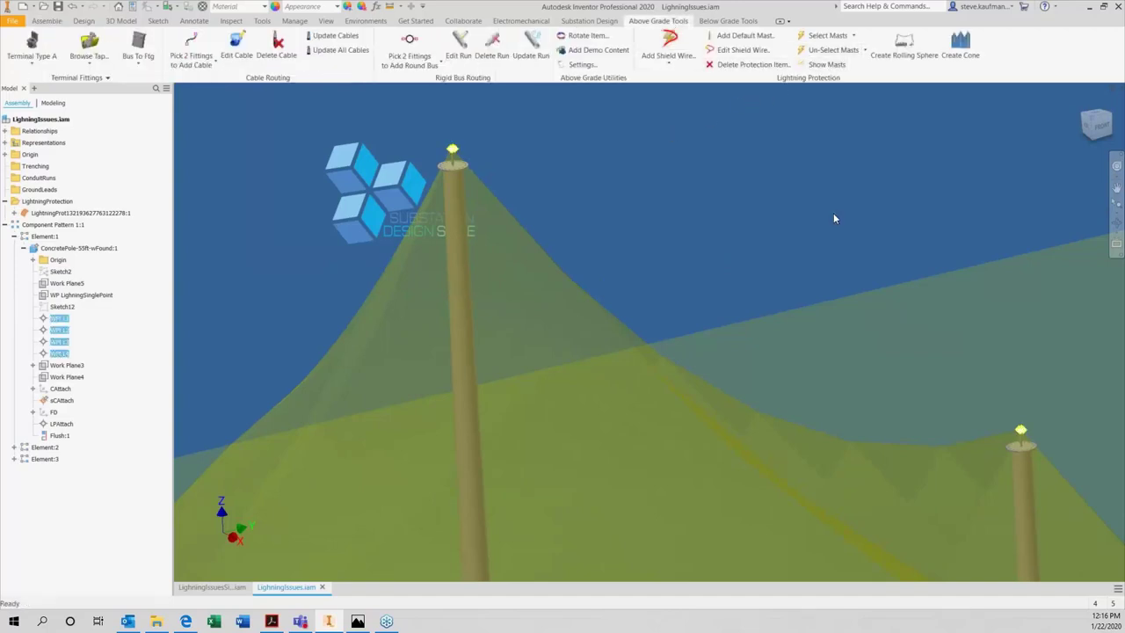
{"action": "key", "text": "Escape"}
{"action": "key", "text": "F6"}
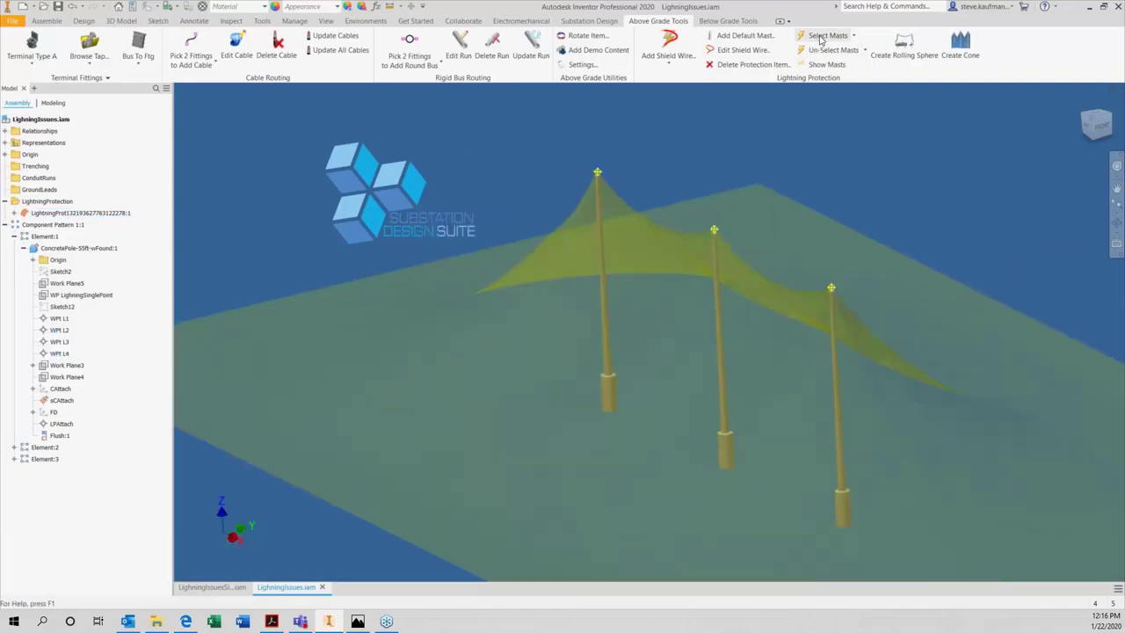
Step: Use Show Masts to highlight the selected masts and examine the protection surface closely at the middle mast's tip
{"action": "left_click", "coordinate": [817, 67]}
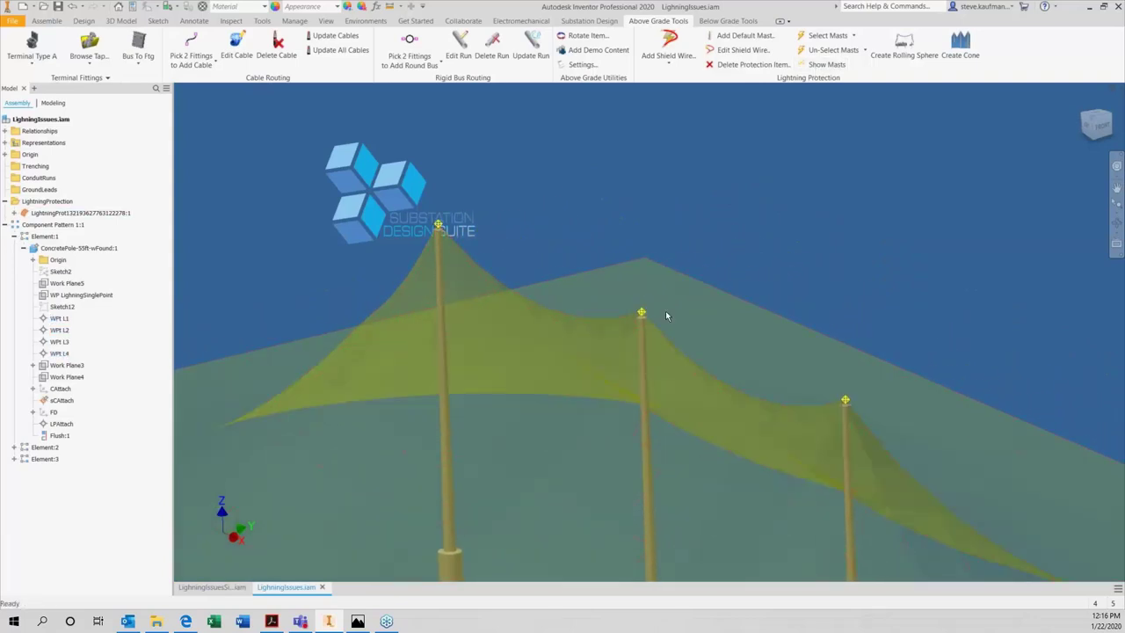
{"action": "scroll", "coordinate": [674, 316], "scroll_direction": "up", "scroll_amount": 5}
{"action": "scroll", "coordinate": [606, 336], "scroll_direction": "up", "scroll_amount": 3}
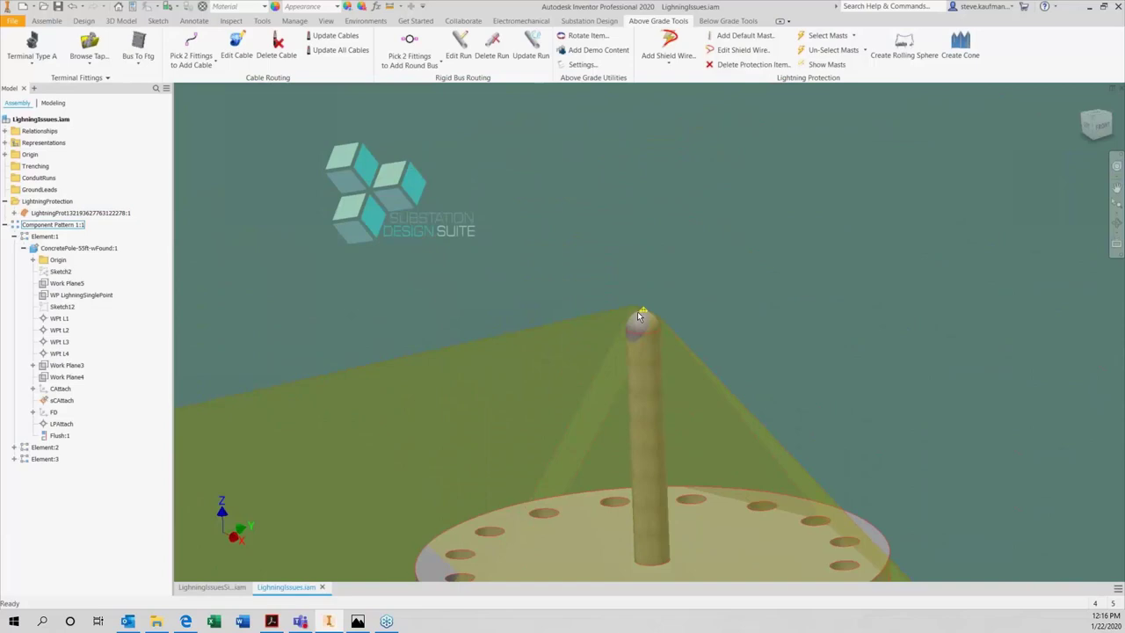
{"action": "left_click", "coordinate": [823, 67]}
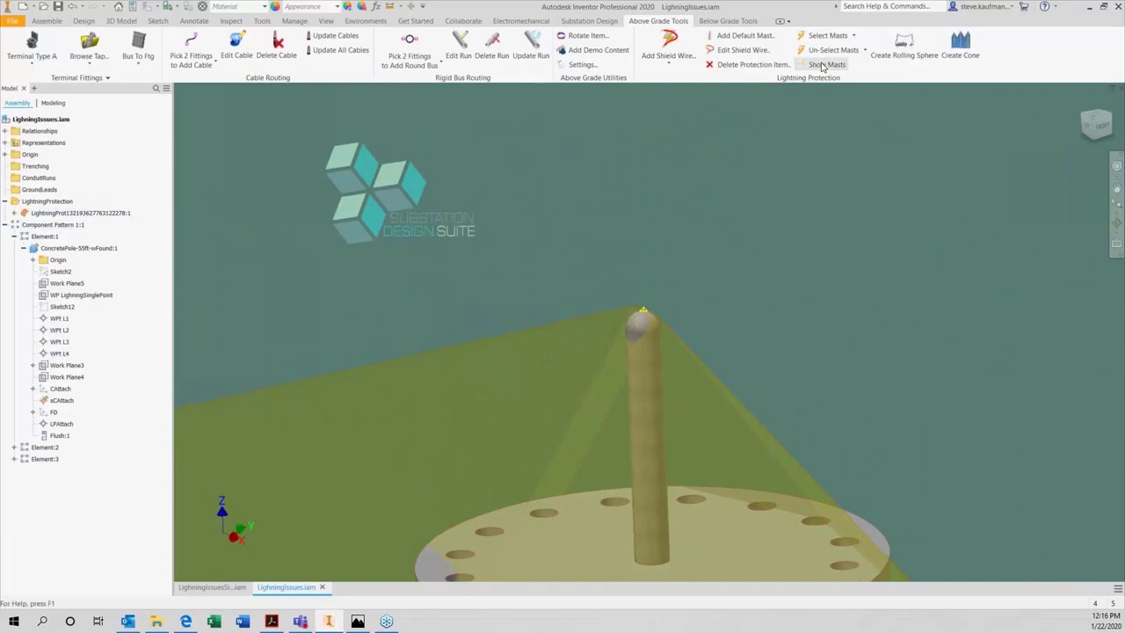
{"action": "left_click", "coordinate": [830, 67]}
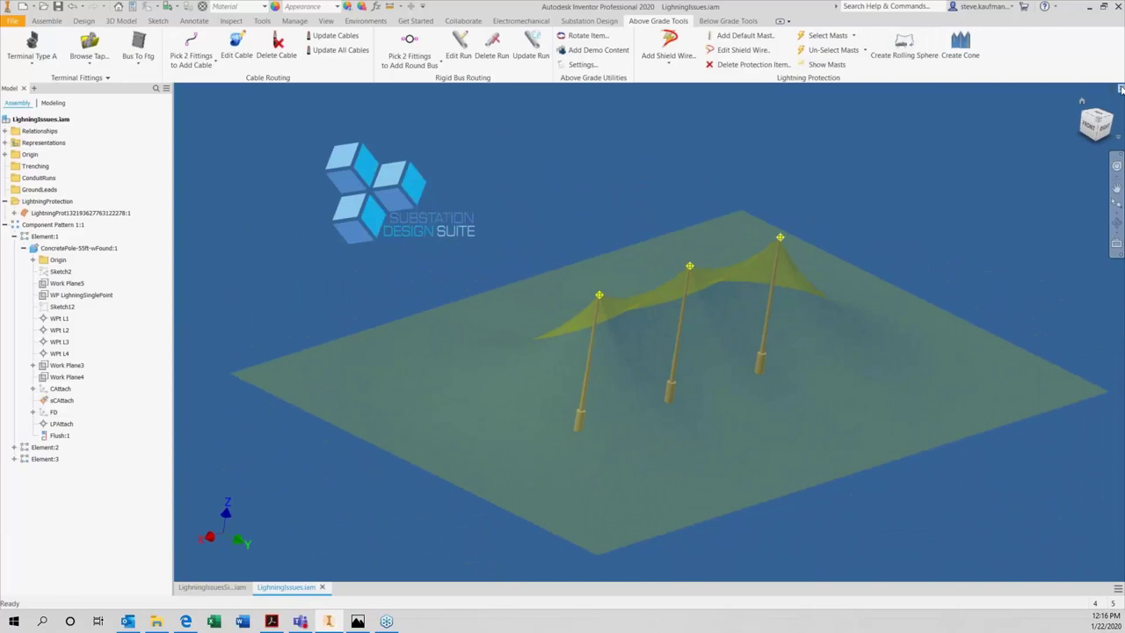
Step: Close LighningIssues.iam without saving and open the LighningIssues4Points.iam assembly
{"action": "left_click", "coordinate": [1121, 89]}
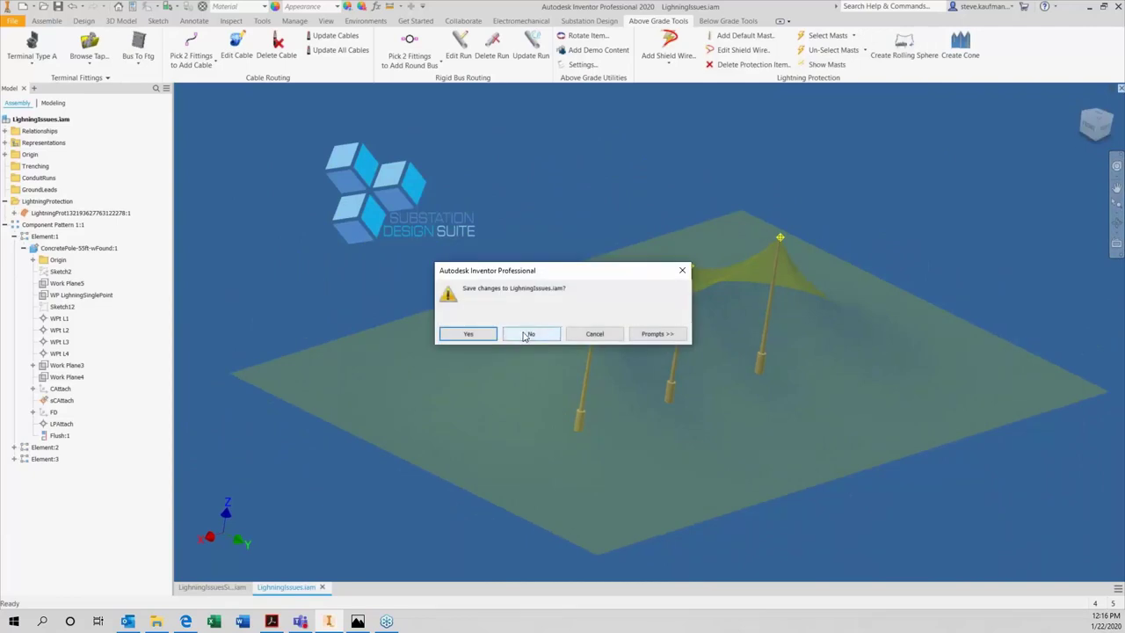
{"action": "left_click", "coordinate": [527, 334]}
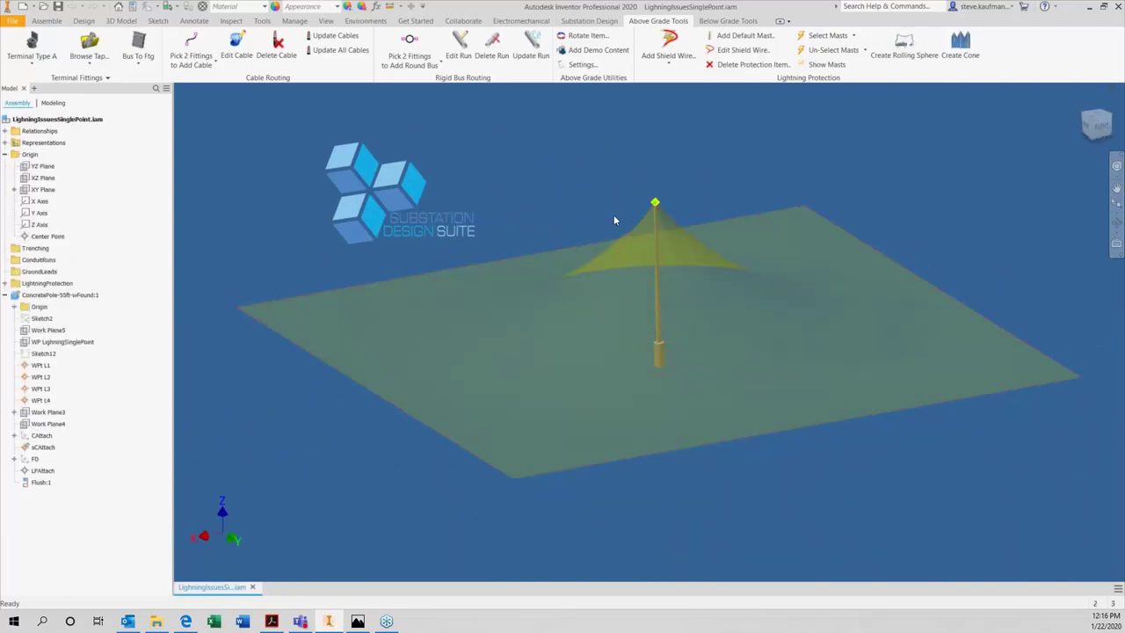
{"action": "left_click", "coordinate": [43, 6]}
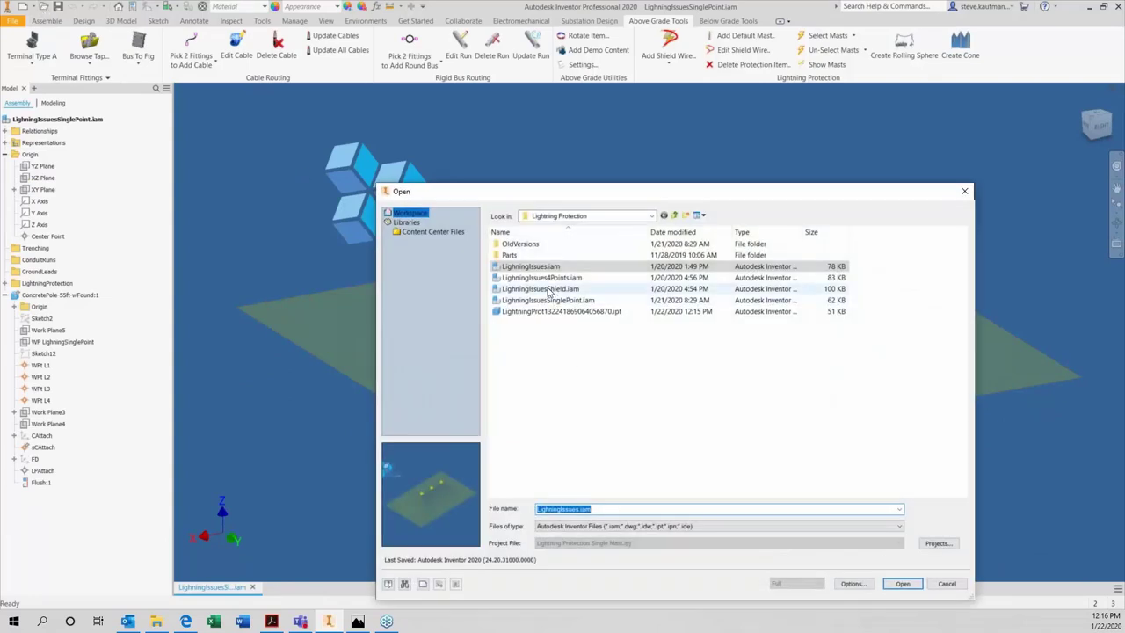
{"action": "left_click", "coordinate": [545, 277]}
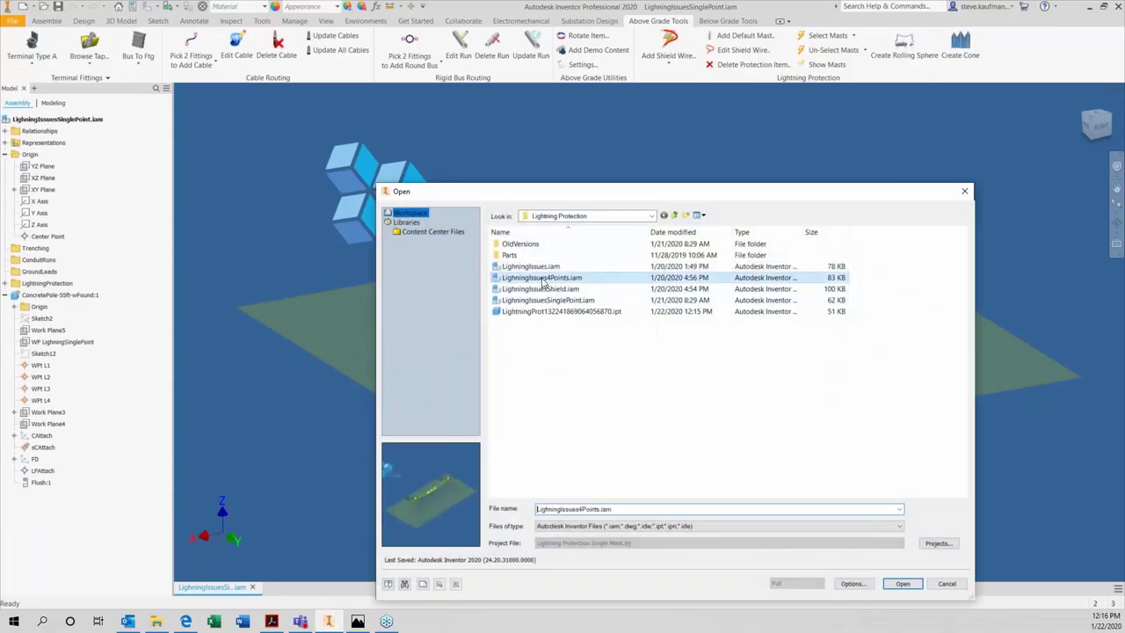
{"action": "left_click", "coordinate": [904, 585]}
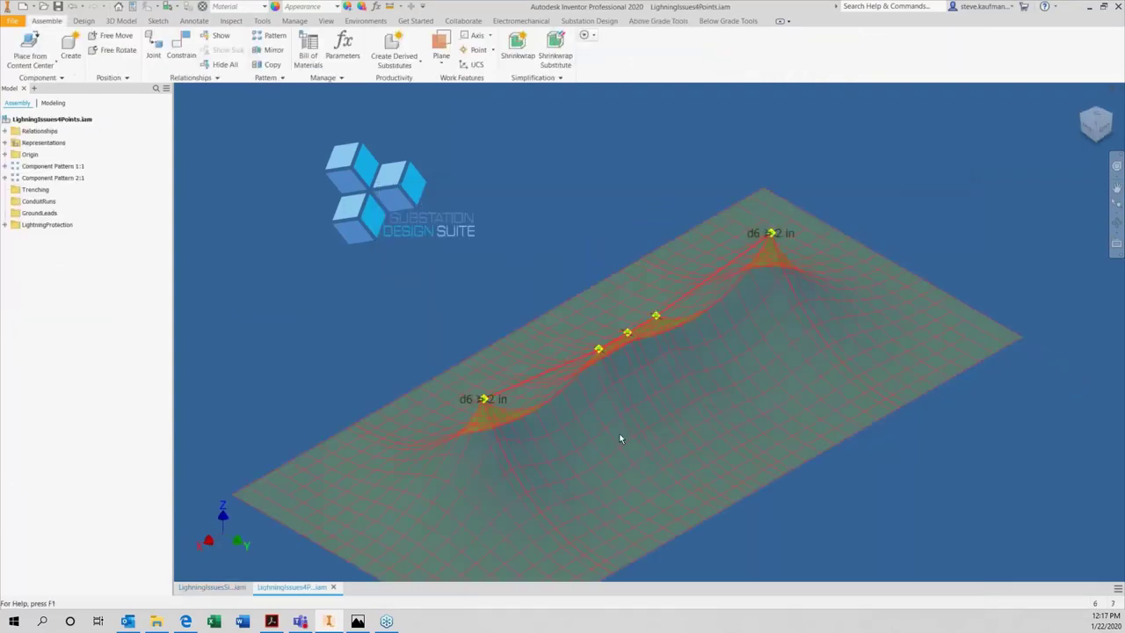
Step: Examine the four points at a mast tip up close, and the protection surface across all masts
{"action": "scroll", "coordinate": [348, 343], "scroll_direction": "up", "scroll_amount": 5}
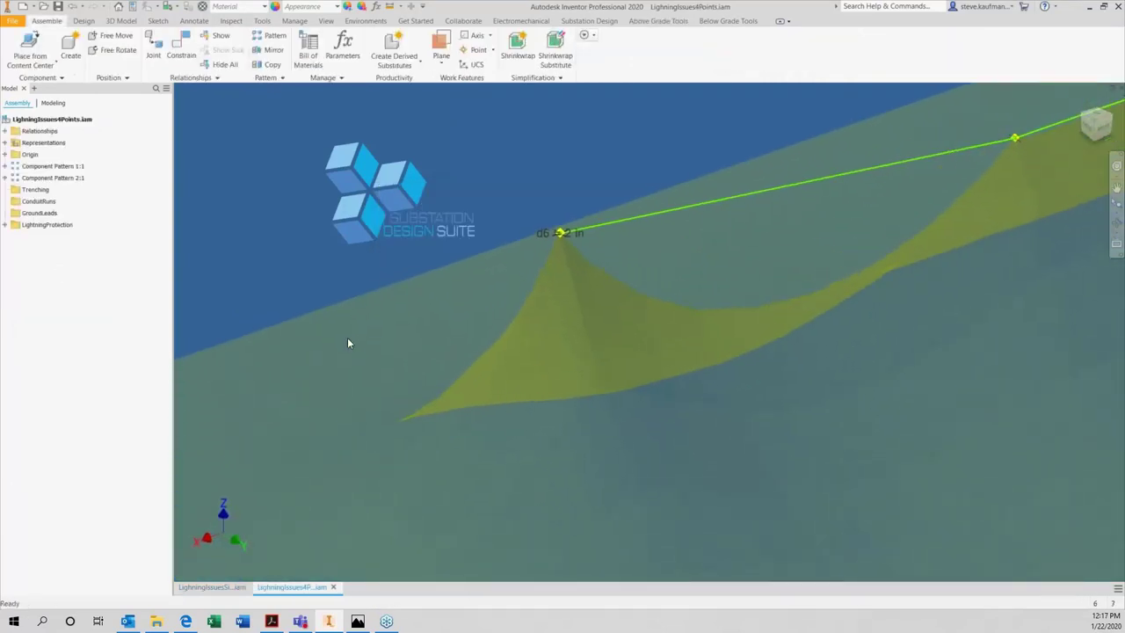
{"action": "scroll", "coordinate": [349, 343], "scroll_direction": "up", "scroll_amount": 5}
{"action": "scroll", "coordinate": [563, 329], "scroll_direction": "up", "scroll_amount": 4}
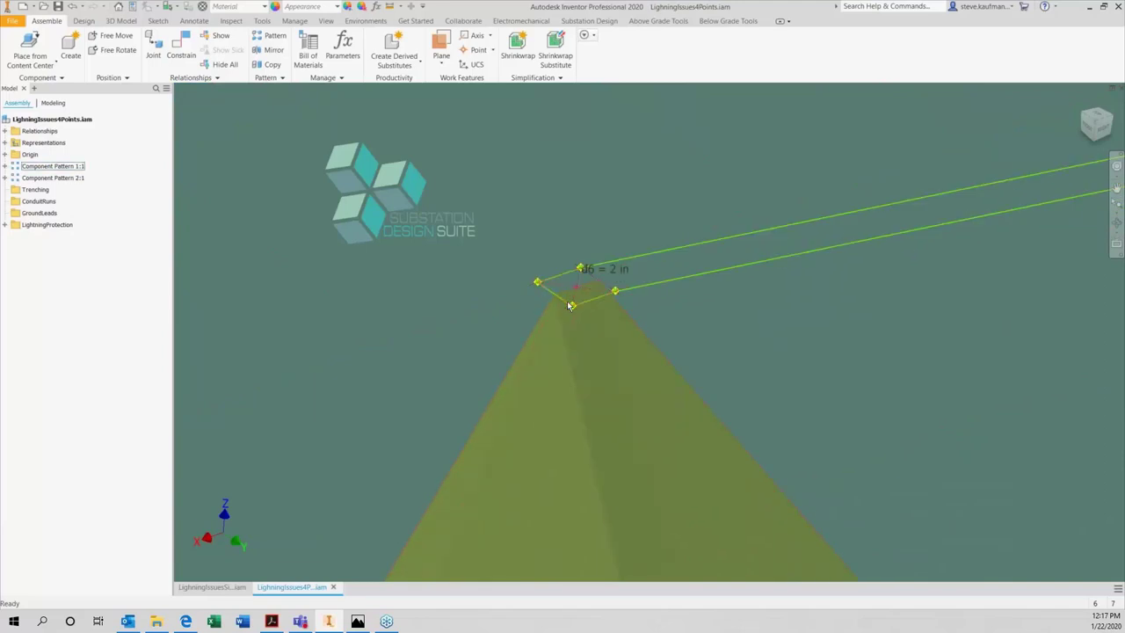
{"action": "mouse_move", "coordinate": [570, 305]}
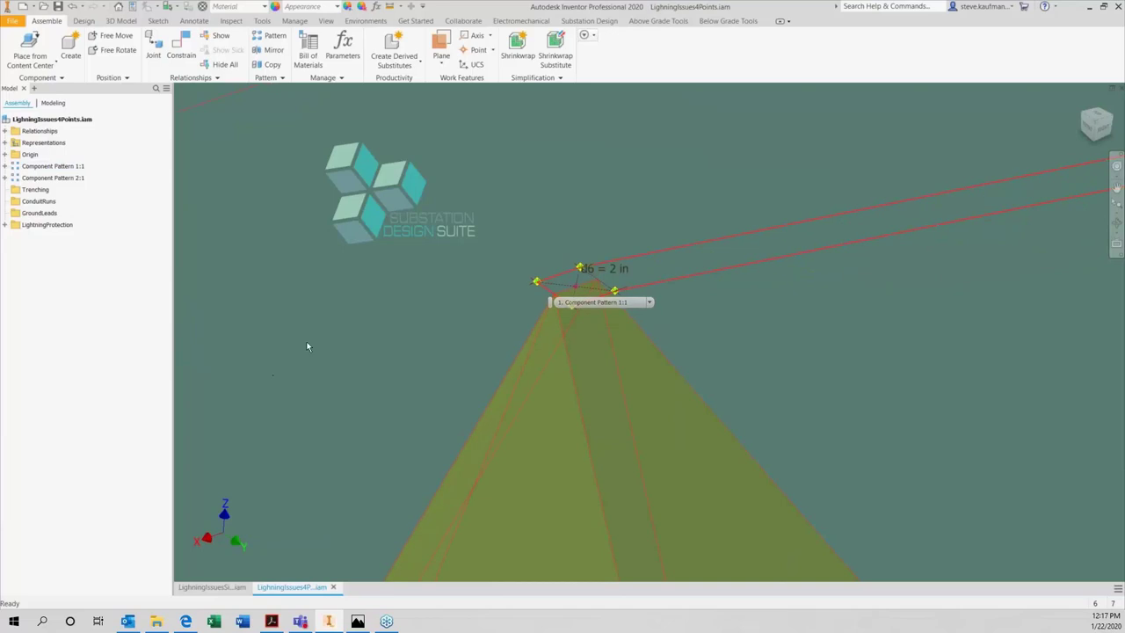
{"action": "scroll", "coordinate": [350, 341], "scroll_direction": "up", "scroll_amount": 3}
{"action": "scroll", "coordinate": [365, 350], "scroll_direction": "down", "scroll_amount": 5}
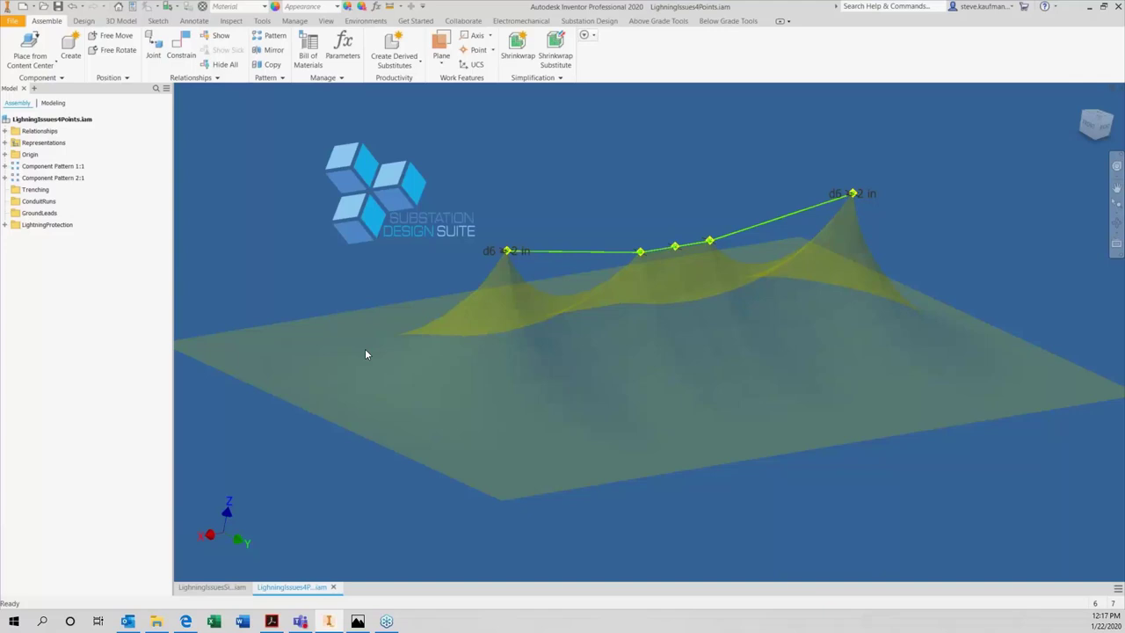
{"action": "left_click", "coordinate": [366, 354]}
{"action": "left_click", "coordinate": [520, 216]}
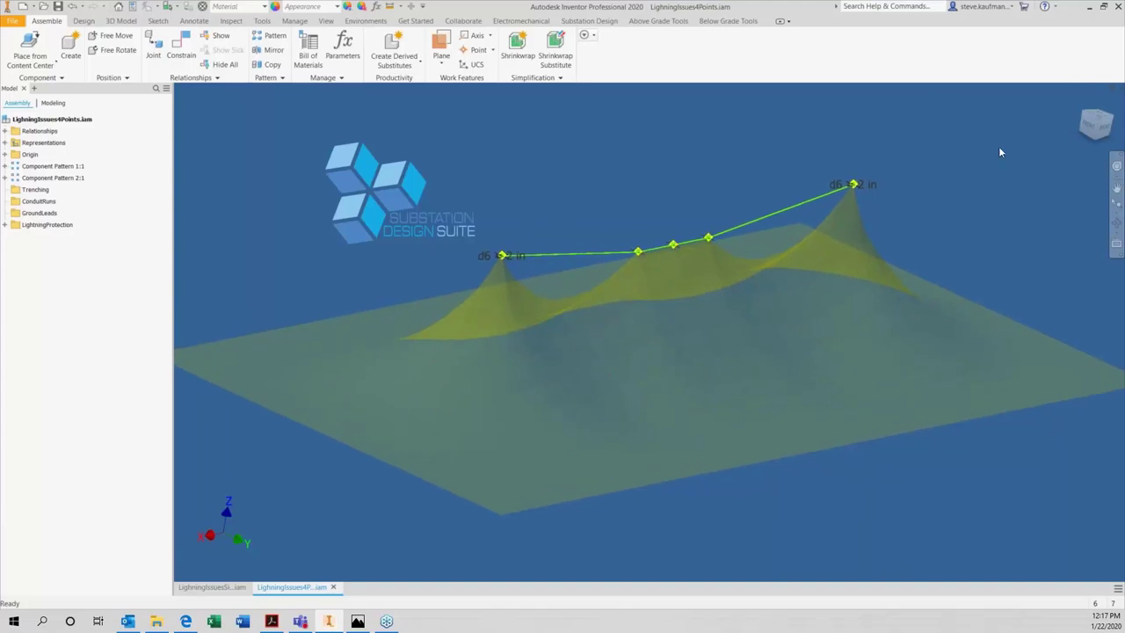
Step: Close LighningIssues4Points.iam and open the LighningIssuesShield.iam assembly
{"action": "left_click", "coordinate": [1121, 91]}
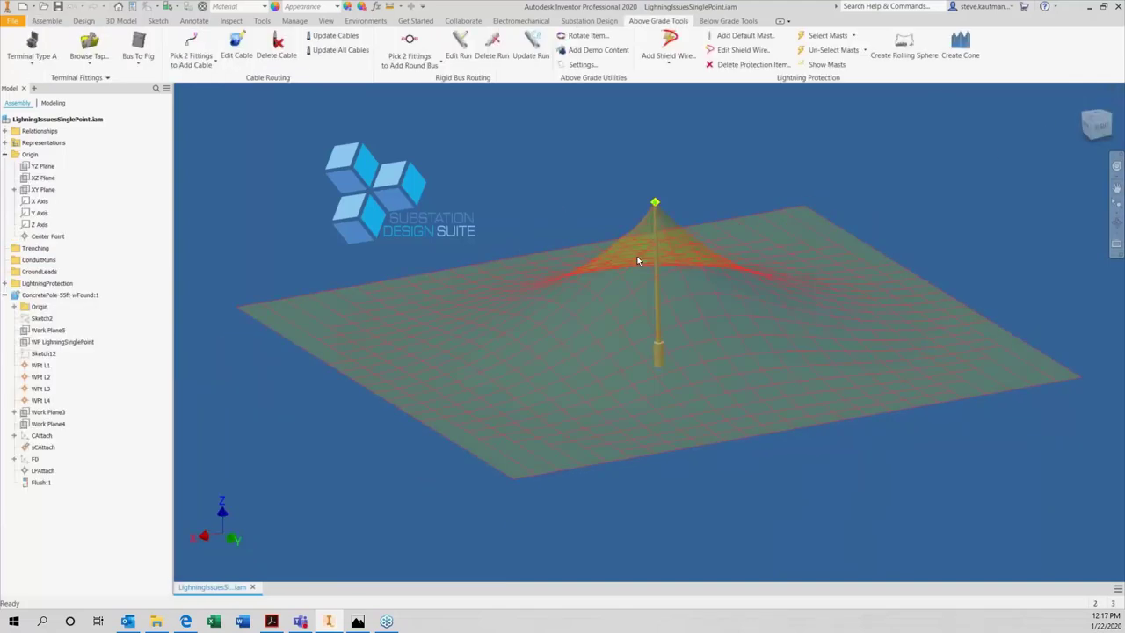
{"action": "left_click", "coordinate": [44, 7]}
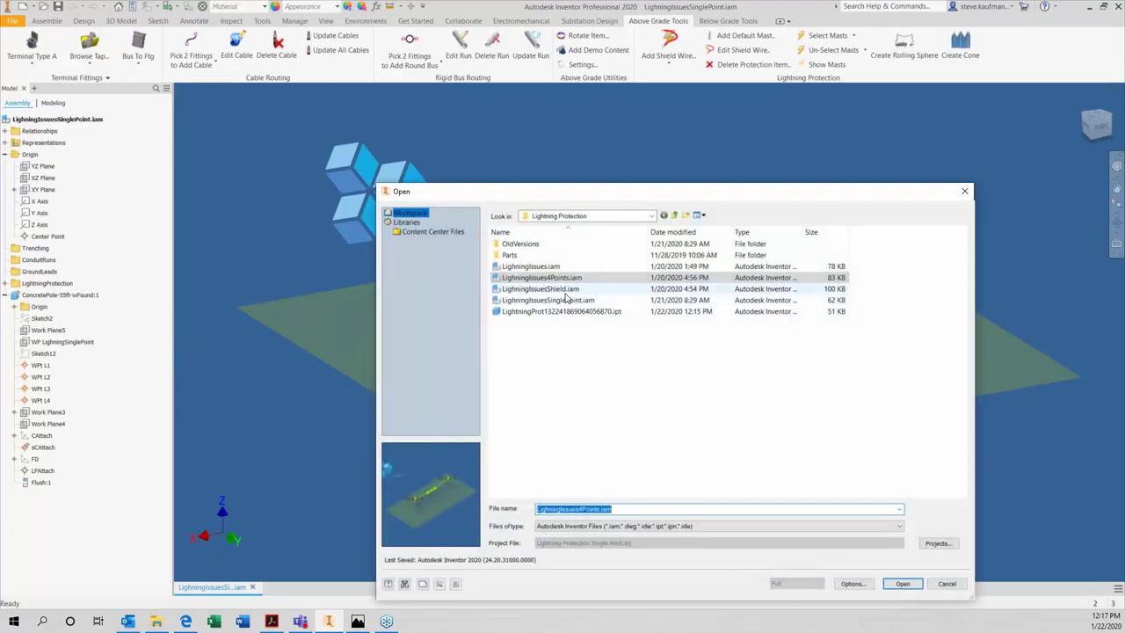
{"action": "left_click", "coordinate": [565, 290]}
{"action": "left_click", "coordinate": [902, 585]}
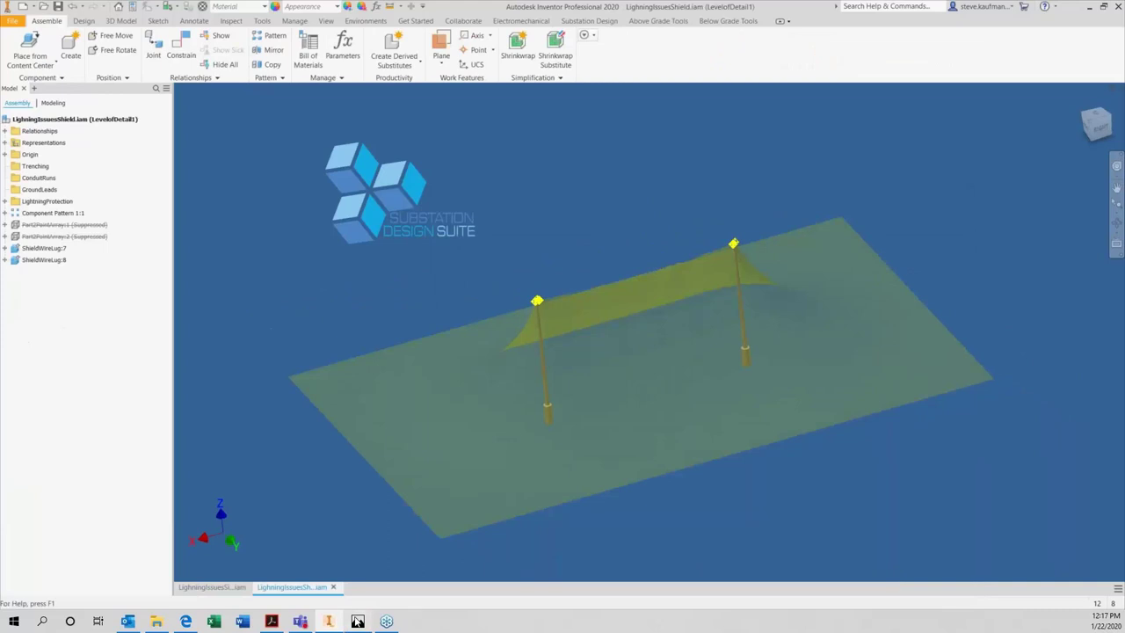
Step: Switch to Photos to view the Lighning Protection Area.png picture, and return to Inventor
{"action": "left_click", "coordinate": [357, 621]}
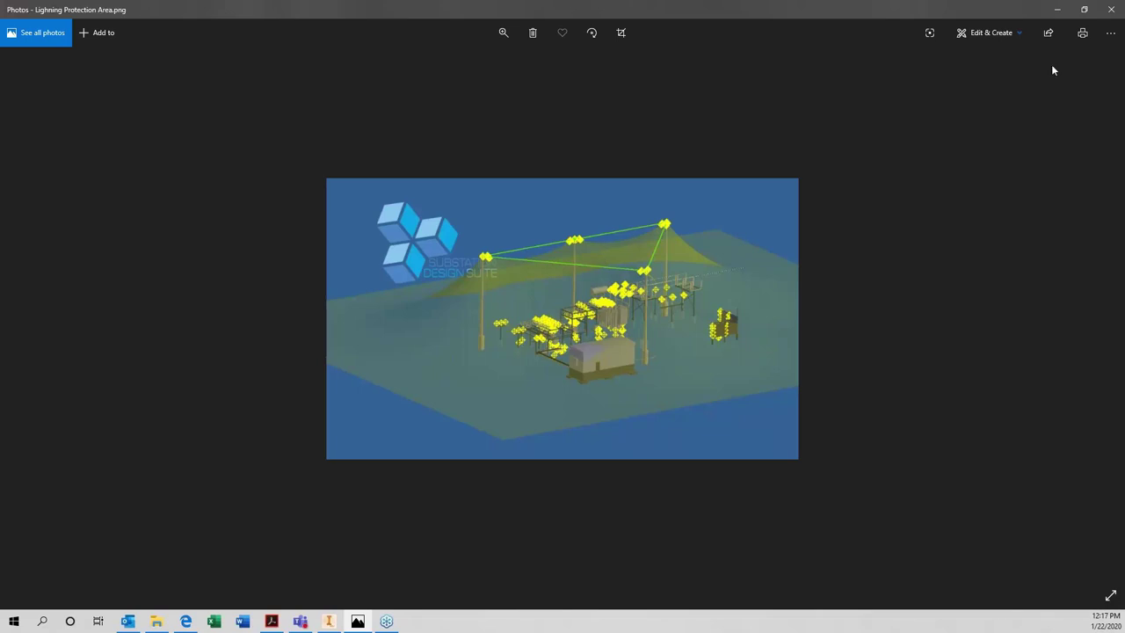
{"action": "left_click", "coordinate": [1056, 8]}
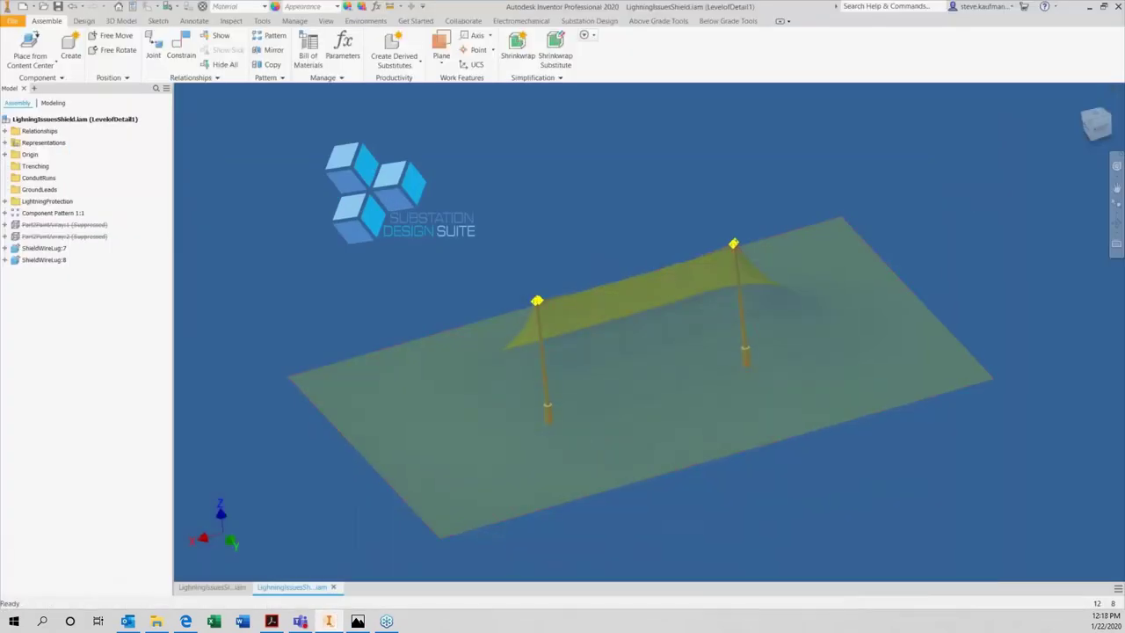
Step: Examine the lugs and the two shield wires on the mast's top plate, and the protection surface between the masts
{"action": "scroll", "coordinate": [573, 262], "scroll_direction": "down", "scroll_amount": 3}
{"action": "scroll", "coordinate": [574, 260], "scroll_direction": "down", "scroll_amount": 5}
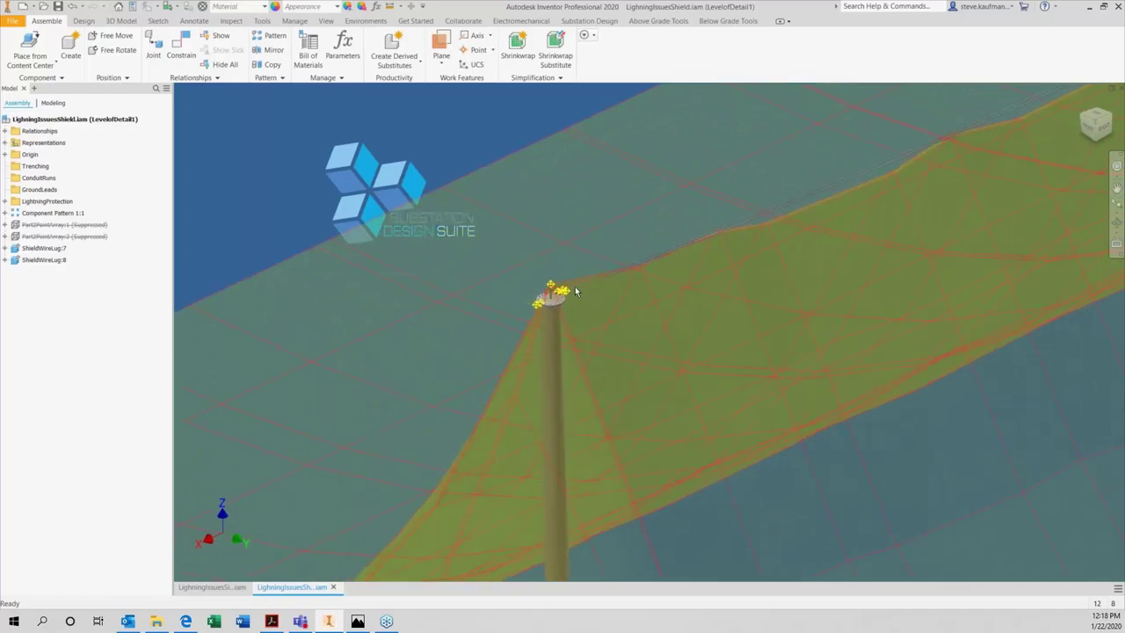
{"action": "scroll", "coordinate": [583, 295], "scroll_direction": "down", "scroll_amount": 5}
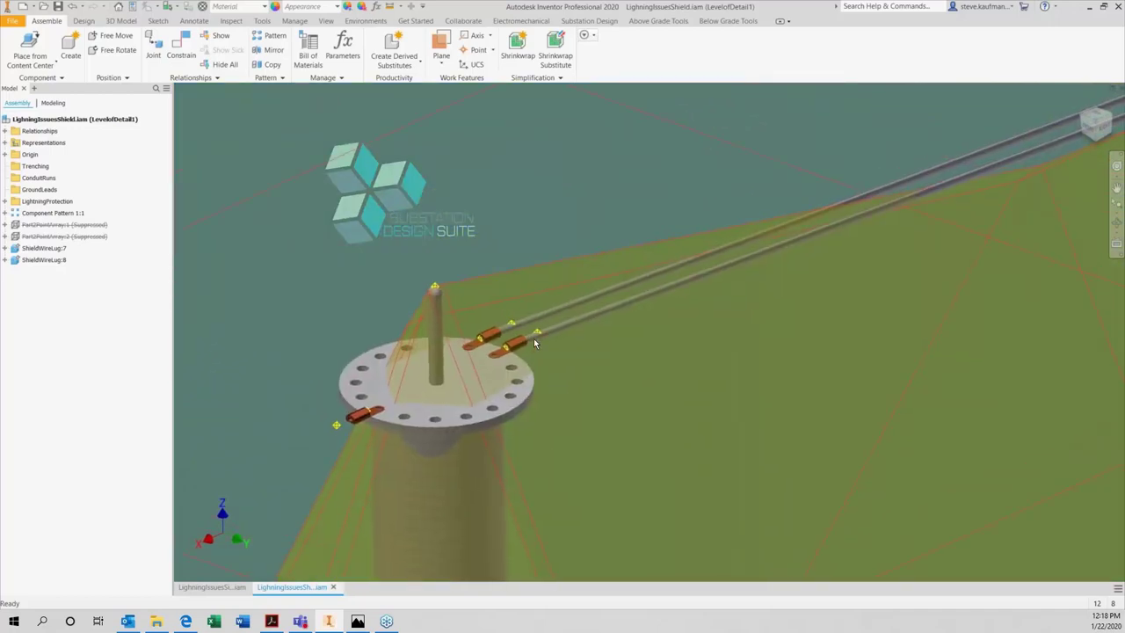
{"action": "scroll", "coordinate": [534, 341], "scroll_direction": "up", "scroll_amount": 1}
{"action": "scroll", "coordinate": [532, 352], "scroll_direction": "up", "scroll_amount": 2}
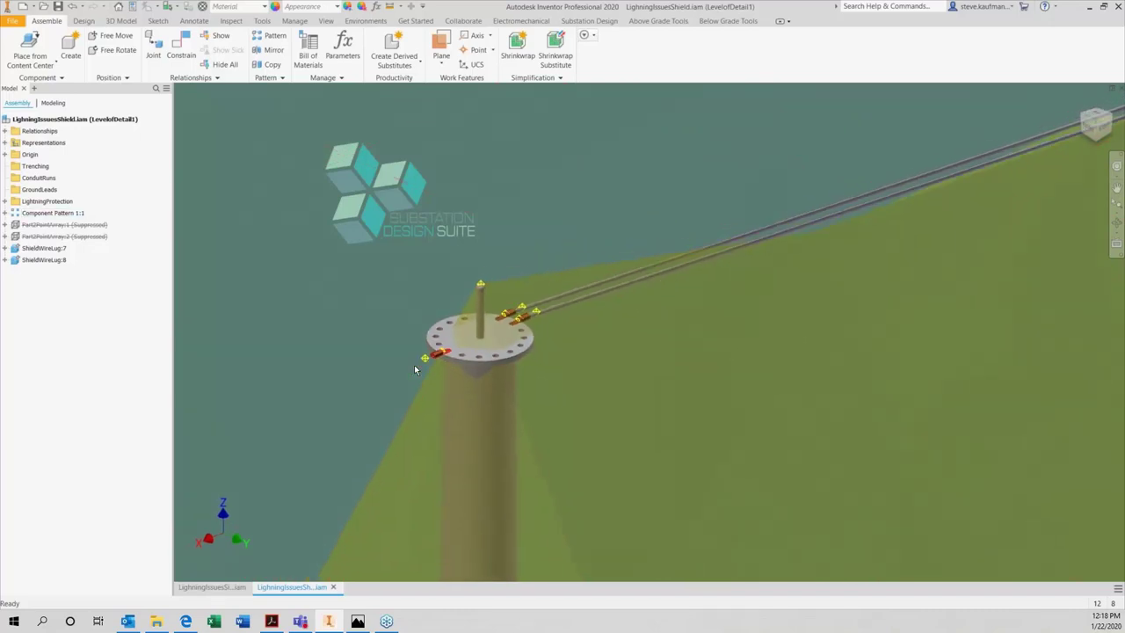
{"action": "scroll", "coordinate": [414, 364], "scroll_direction": "up", "scroll_amount": 2}
{"action": "mouse_move", "coordinate": [414, 382]}
{"action": "scroll", "coordinate": [414, 381], "scroll_direction": "down", "scroll_amount": 1}
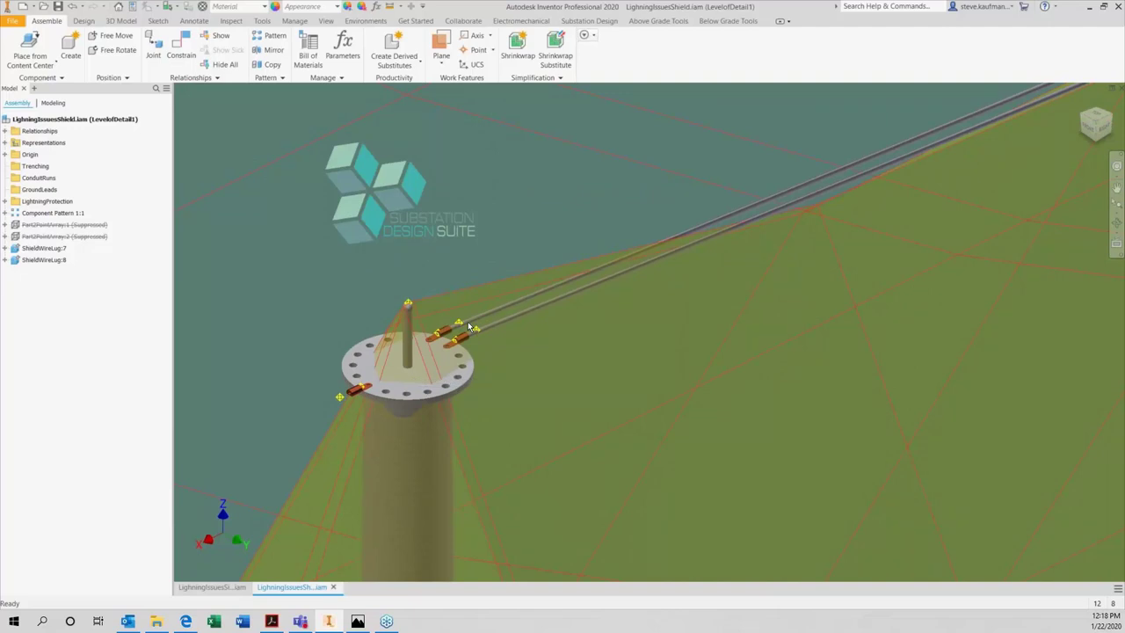
{"action": "mouse_move", "coordinate": [470, 328]}
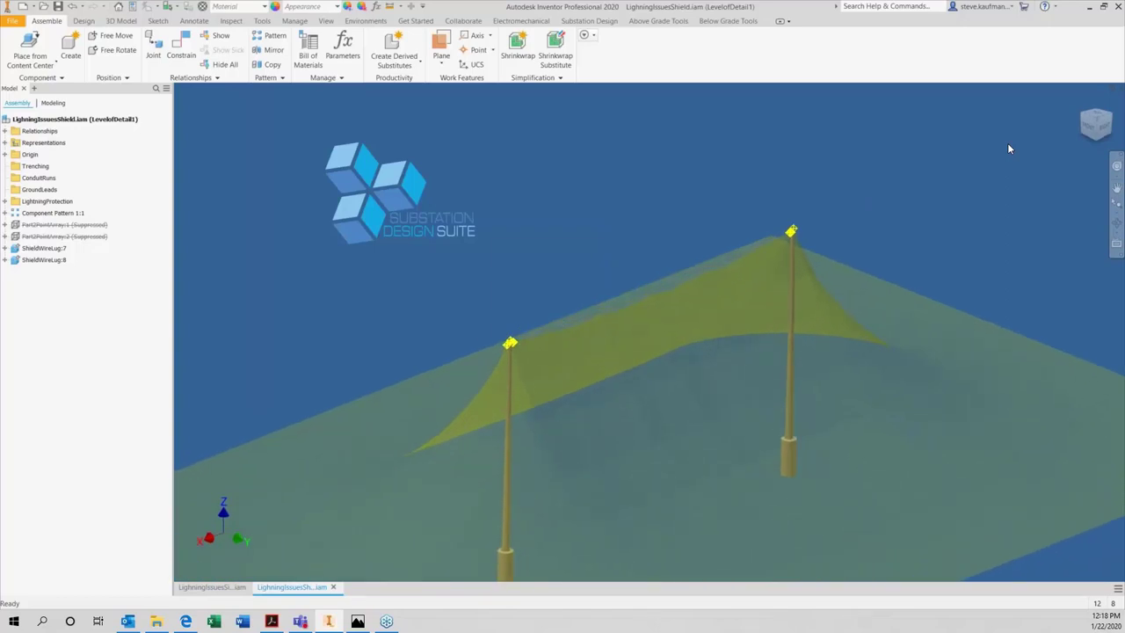
Step: Close LighningIssuesShield.iam, and close LighningIssuesSinglePoint.iam while saving it and its dependents
{"action": "left_click", "coordinate": [1120, 92]}
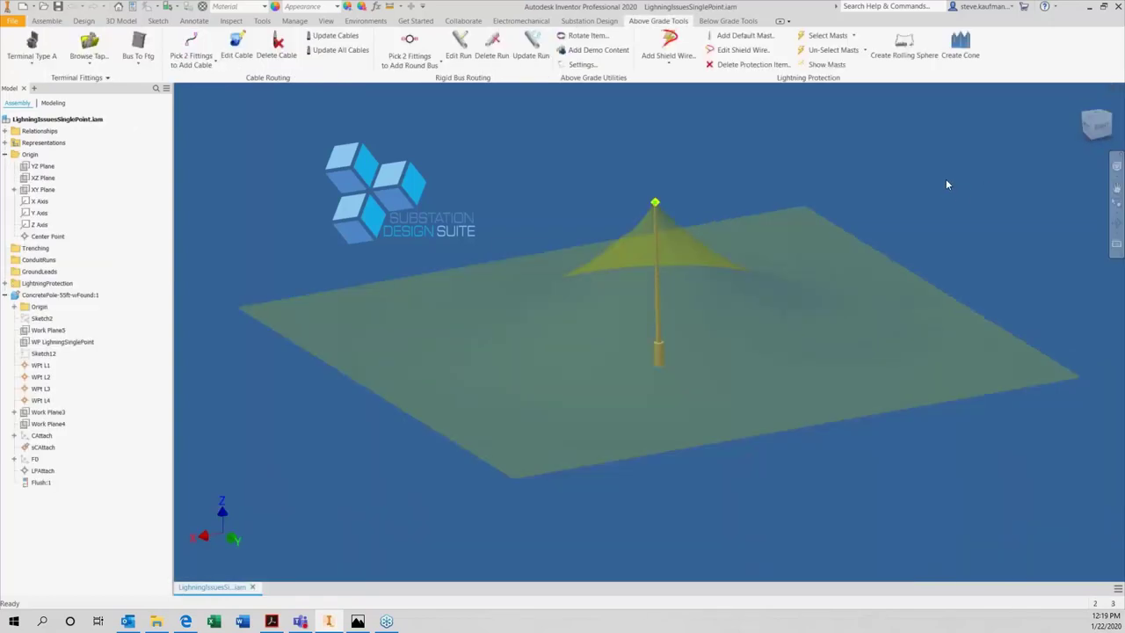
{"action": "left_click", "coordinate": [1121, 89]}
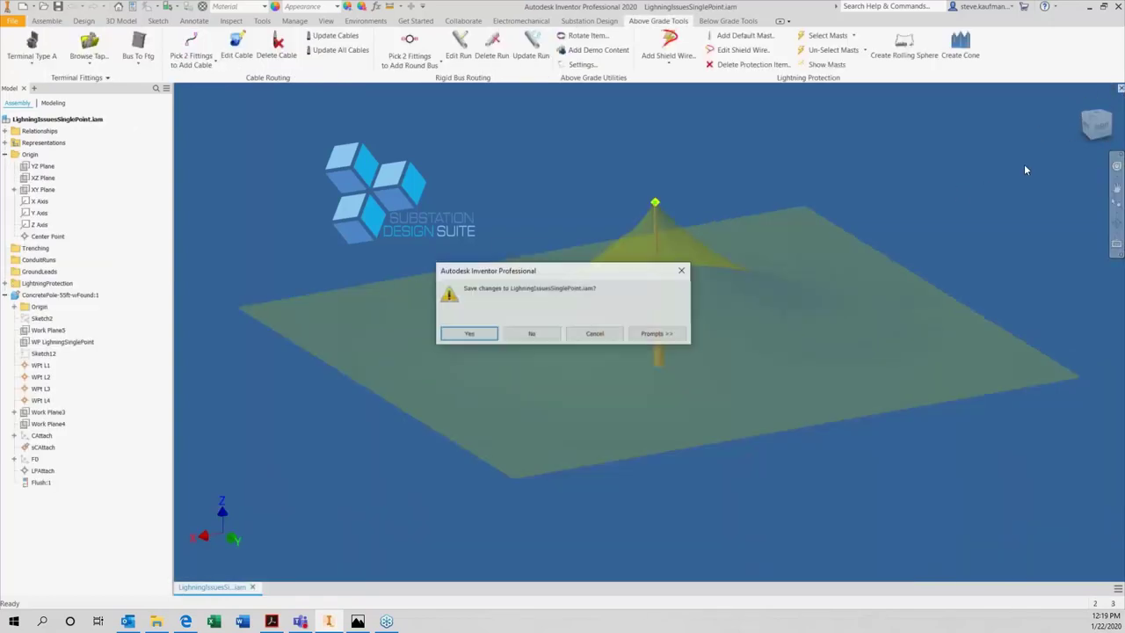
{"action": "key", "text": "Return"}
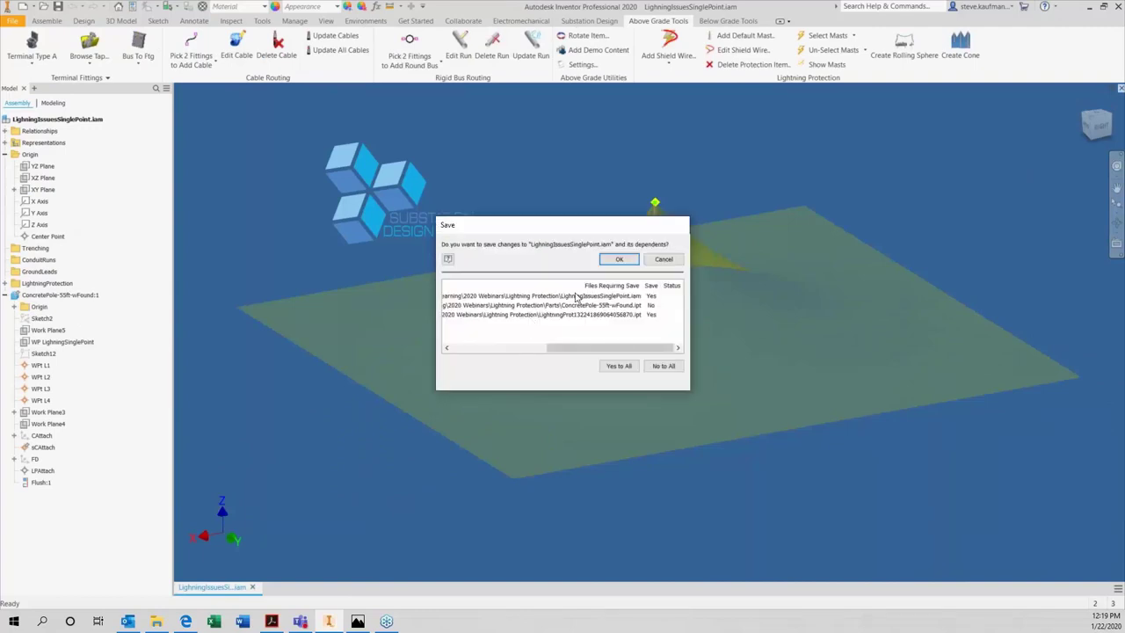
{"action": "left_click", "coordinate": [617, 259]}
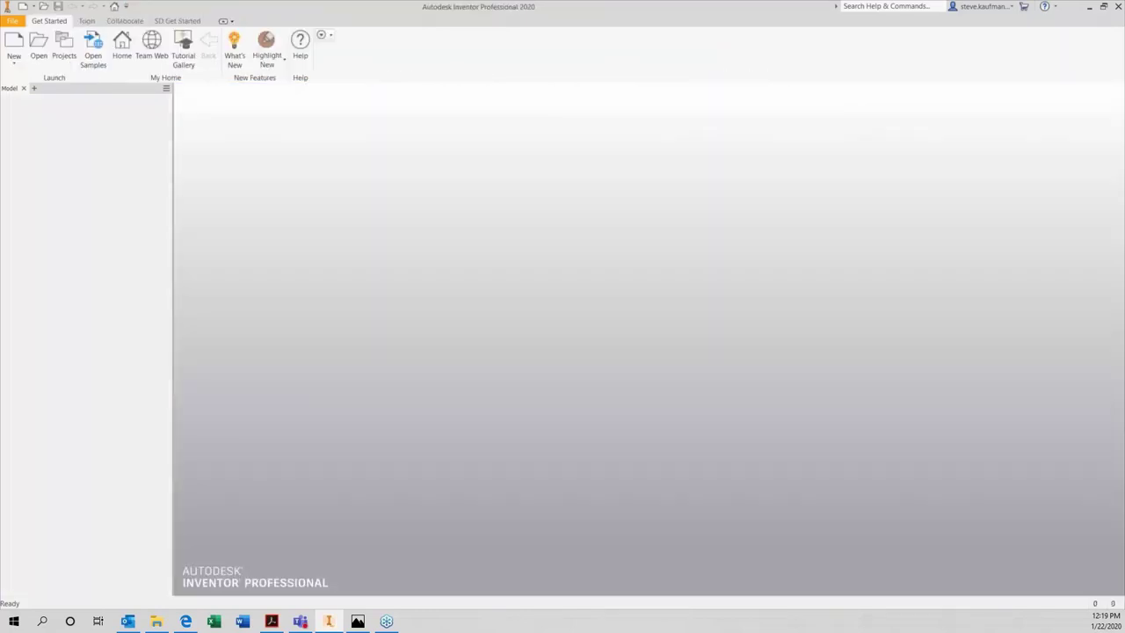
Step: Make SDS Lightning Drawing.ipj from the Lighning Protection Drawing folder the active project
{"action": "left_click", "coordinate": [76, 53]}
{"action": "left_click", "coordinate": [538, 450]}
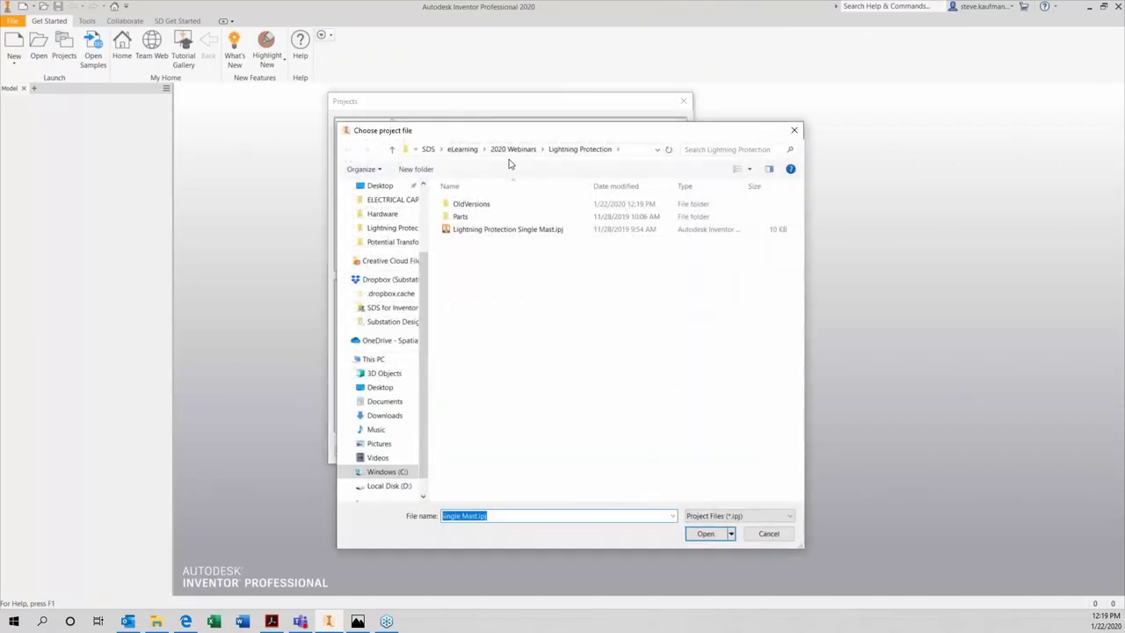
{"action": "left_click", "coordinate": [506, 152]}
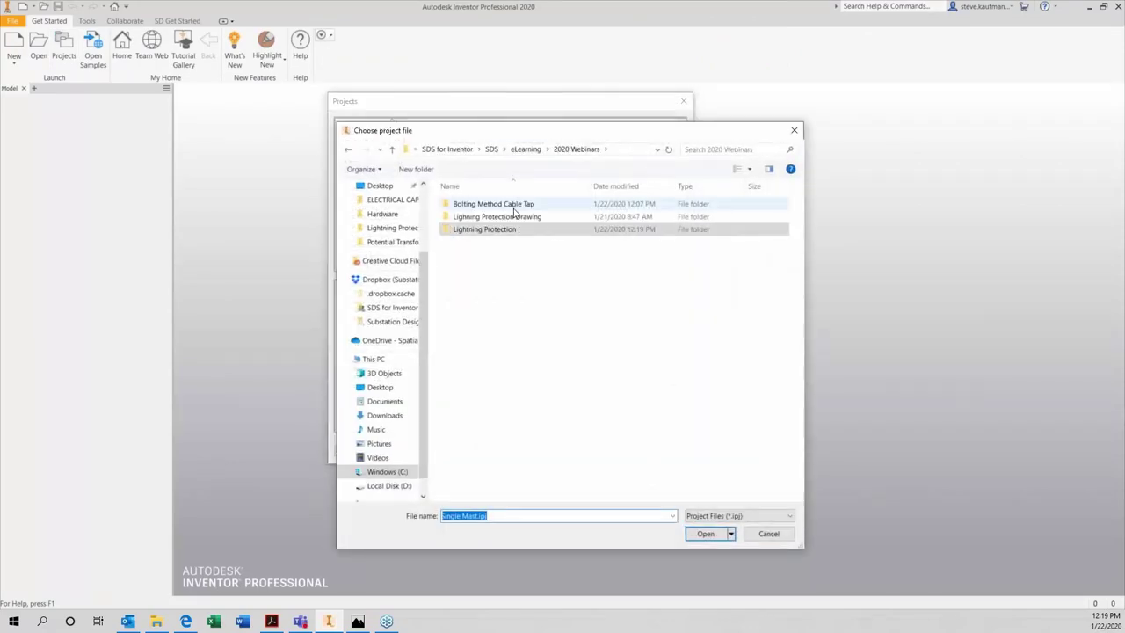
{"action": "left_click", "coordinate": [516, 217]}
{"action": "double_click", "coordinate": [516, 218]}
{"action": "left_click", "coordinate": [515, 458]}
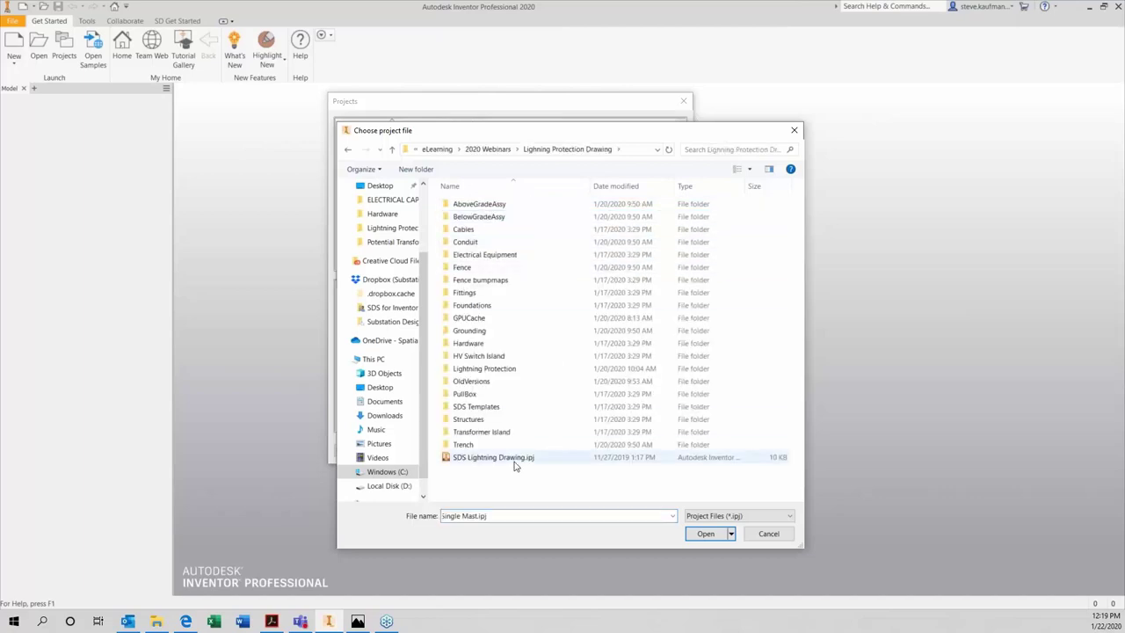
{"action": "left_click", "coordinate": [706, 534]}
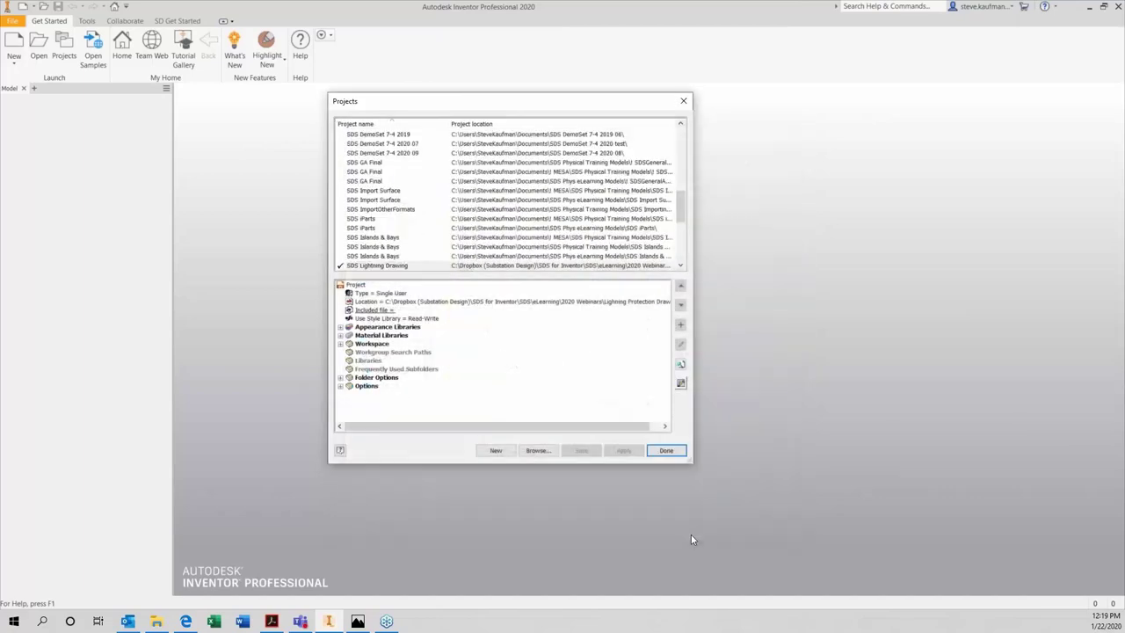
{"action": "left_click", "coordinate": [666, 451]}
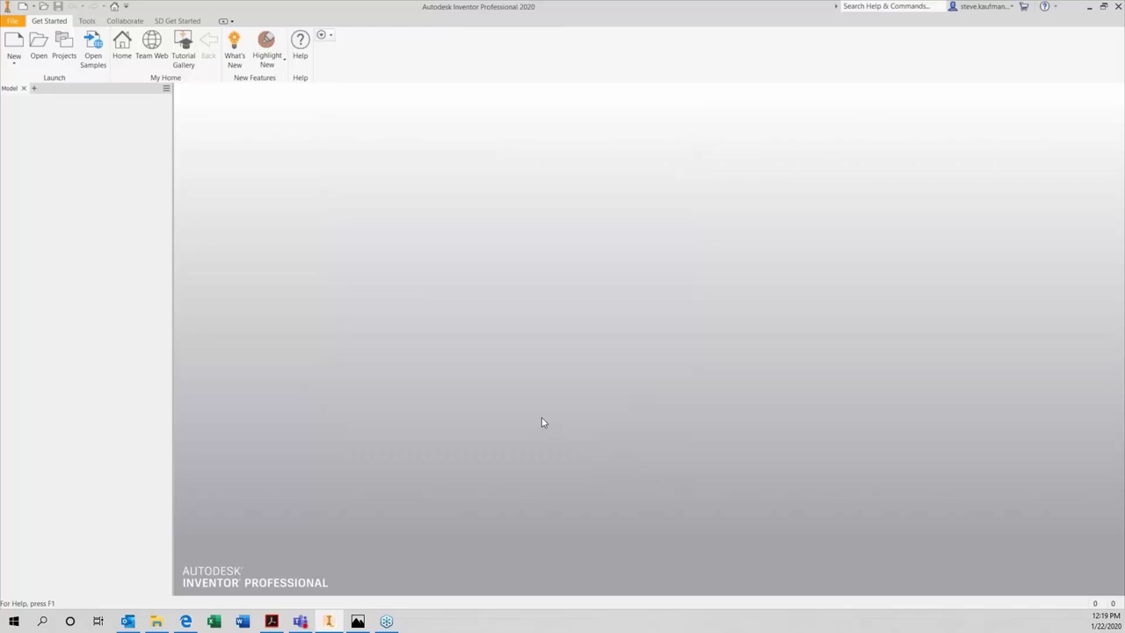
Step: Open SDS GeneralArrangement.iam from the Lighning Protection Drawing folder
{"action": "left_click", "coordinate": [39, 46]}
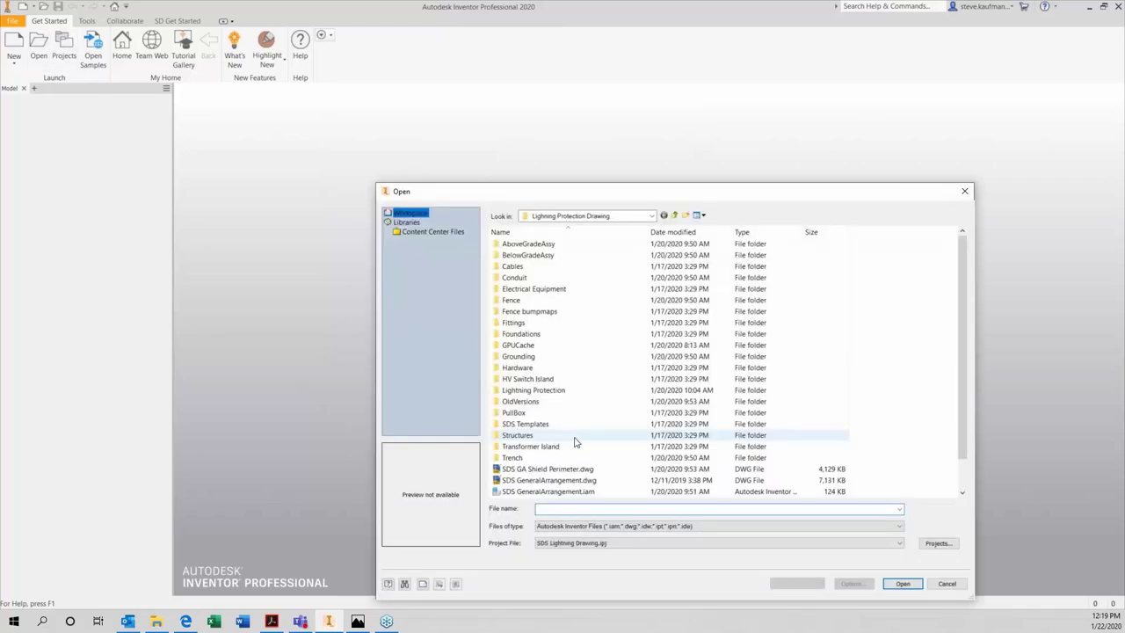
{"action": "scroll", "coordinate": [614, 464], "scroll_direction": "down", "scroll_amount": 1}
{"action": "left_click", "coordinate": [591, 459]}
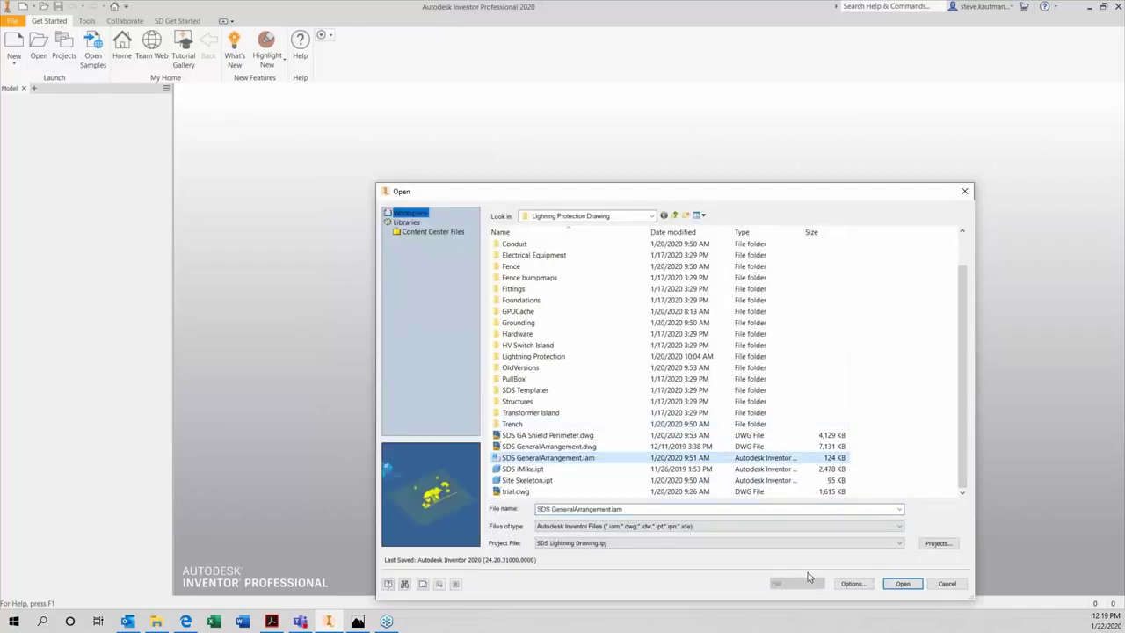
{"action": "left_click", "coordinate": [905, 584]}
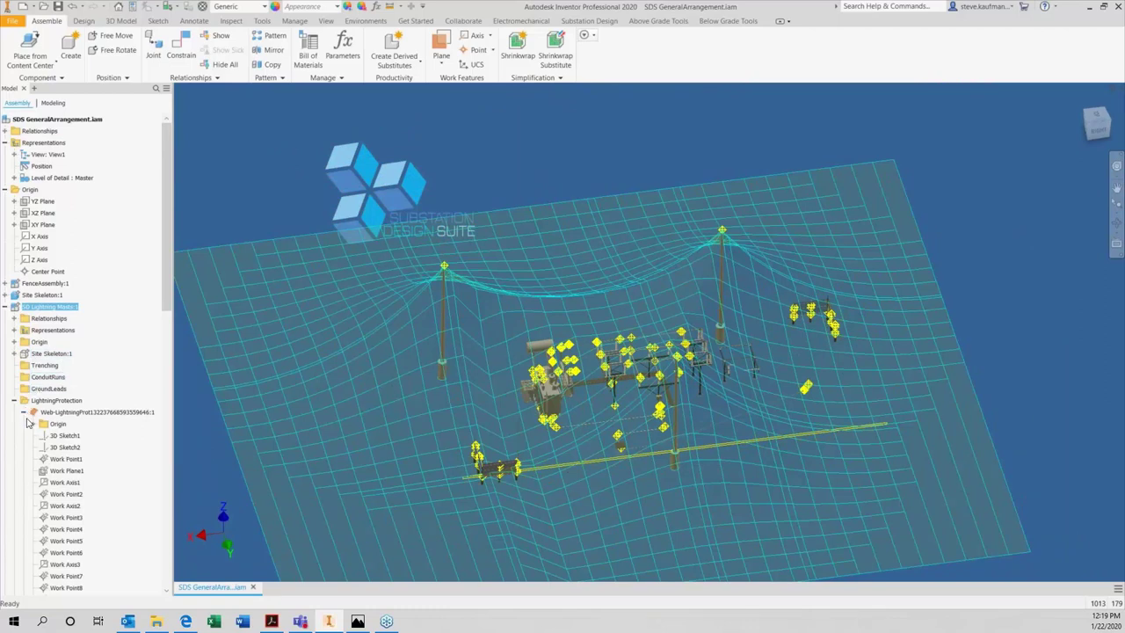
Step: Examine 3D Sketch2 between the three mast tops, and the SD Lightning Masts protection surface over the substation
{"action": "left_click", "coordinate": [65, 448]}
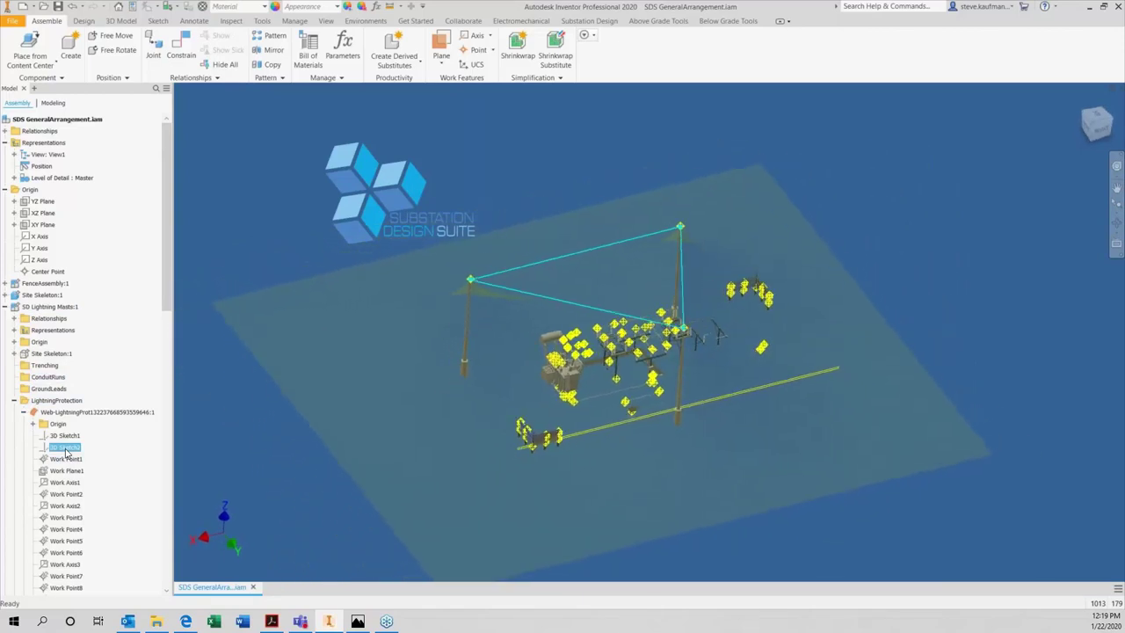
{"action": "left_click", "coordinate": [220, 479]}
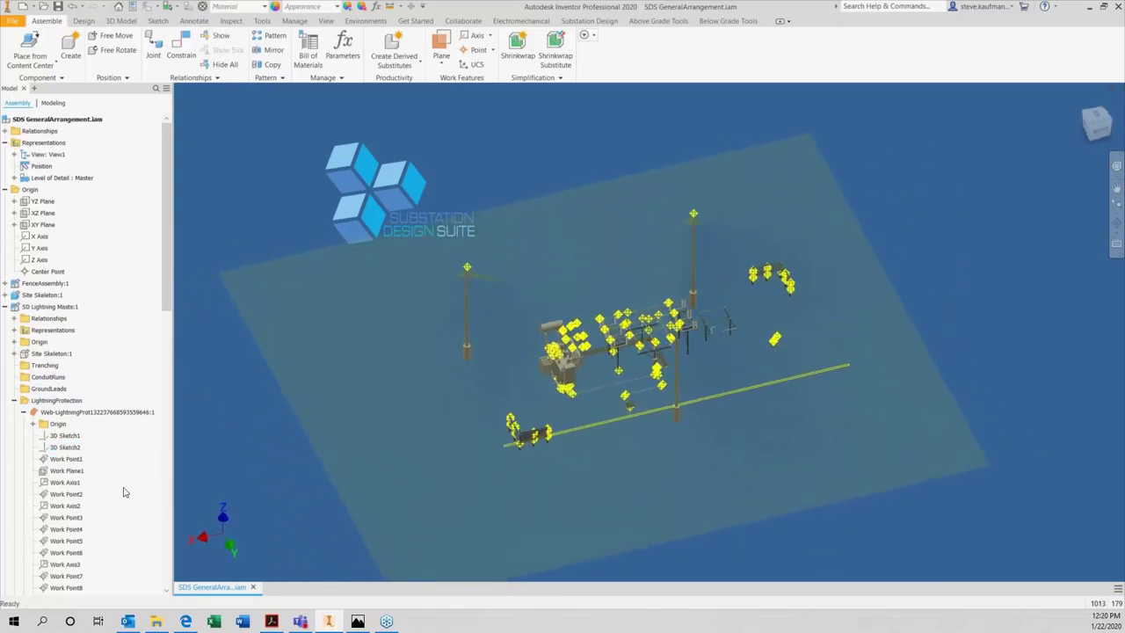
{"action": "left_click", "coordinate": [67, 448]}
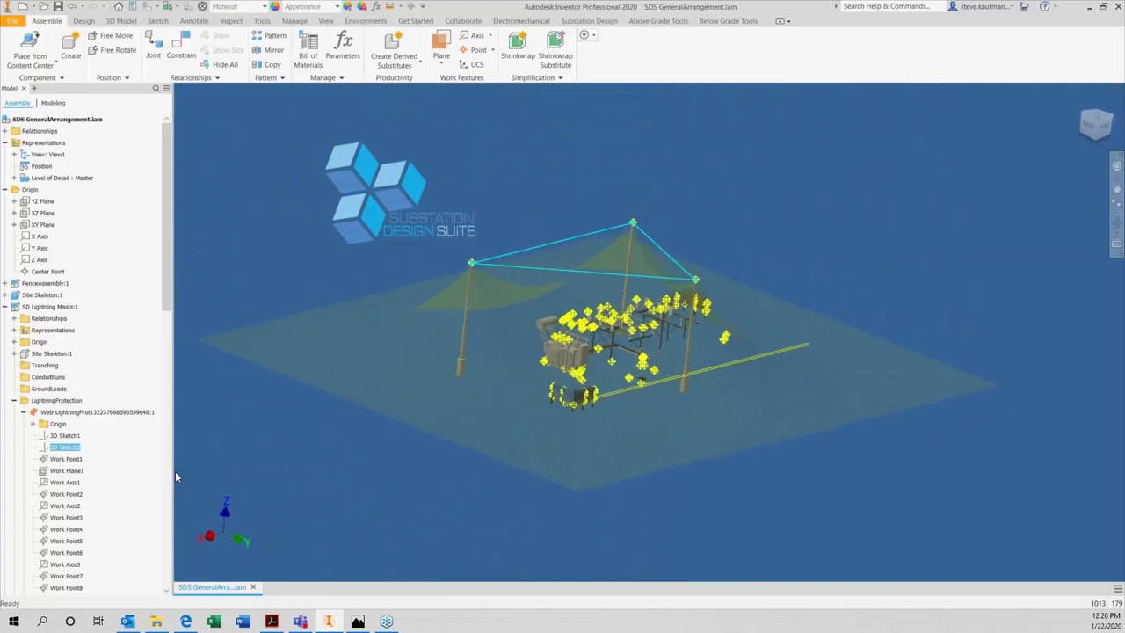
{"action": "left_click", "coordinate": [276, 517]}
{"action": "left_click", "coordinate": [51, 306]}
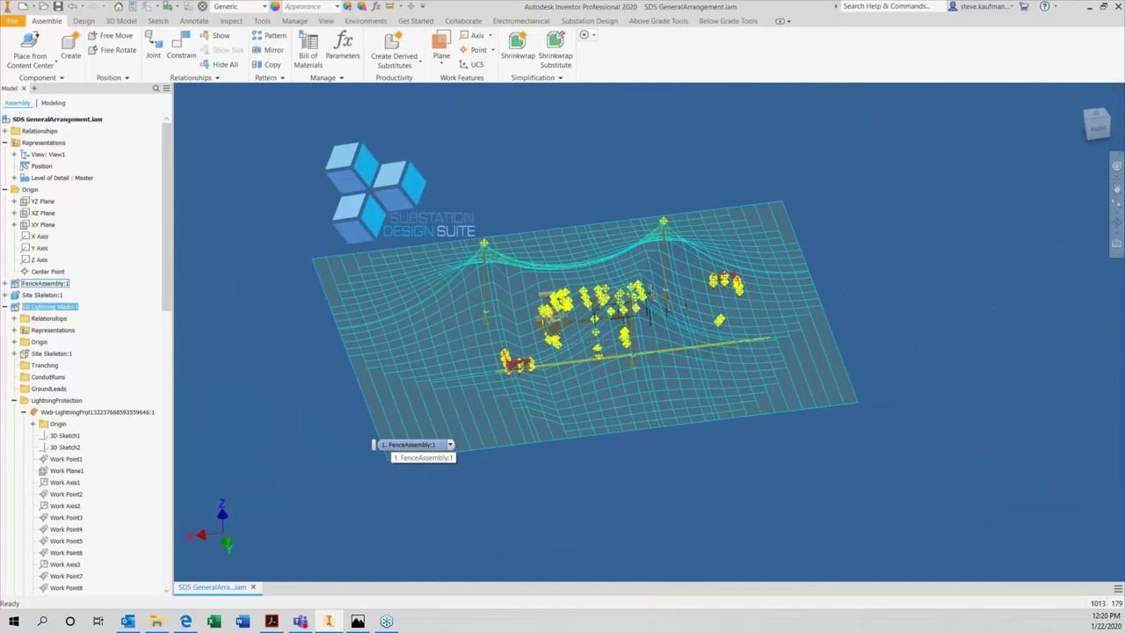
{"action": "left_click", "coordinate": [249, 523]}
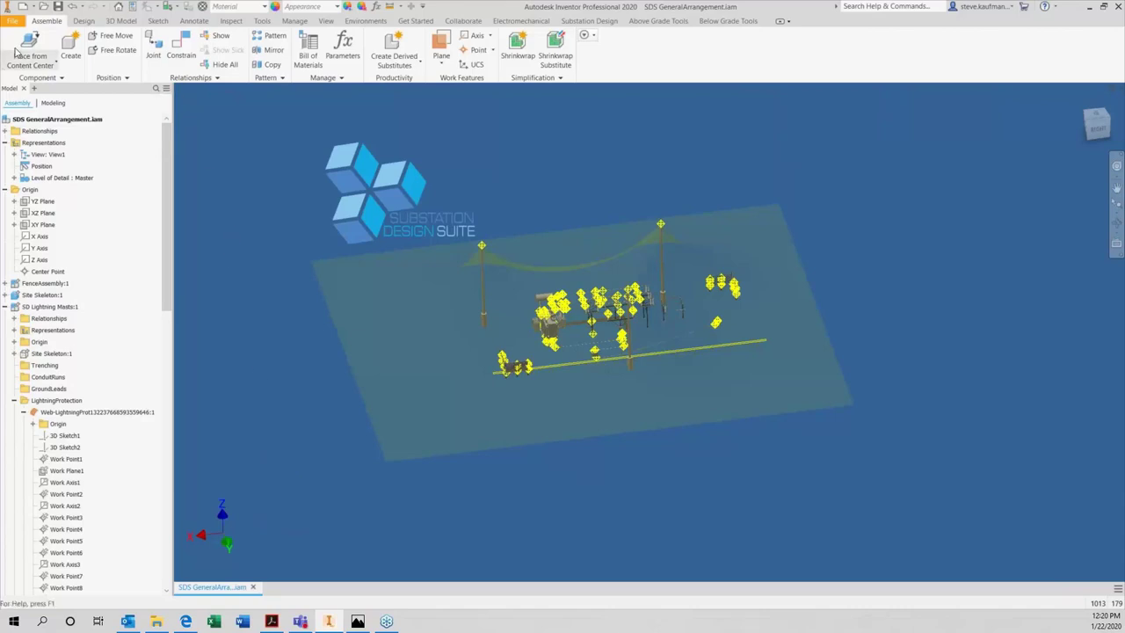
Step: Open the drawing SDS GA Shield Perimeter.dwg alongside the assembly
{"action": "left_click", "coordinate": [42, 7]}
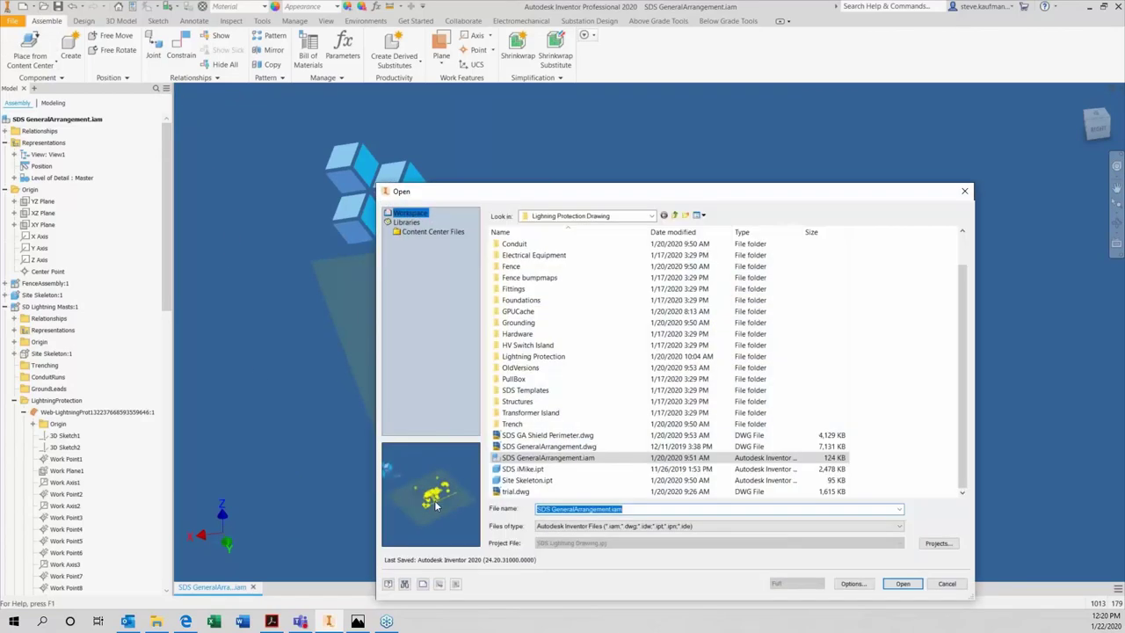
{"action": "left_click", "coordinate": [555, 435]}
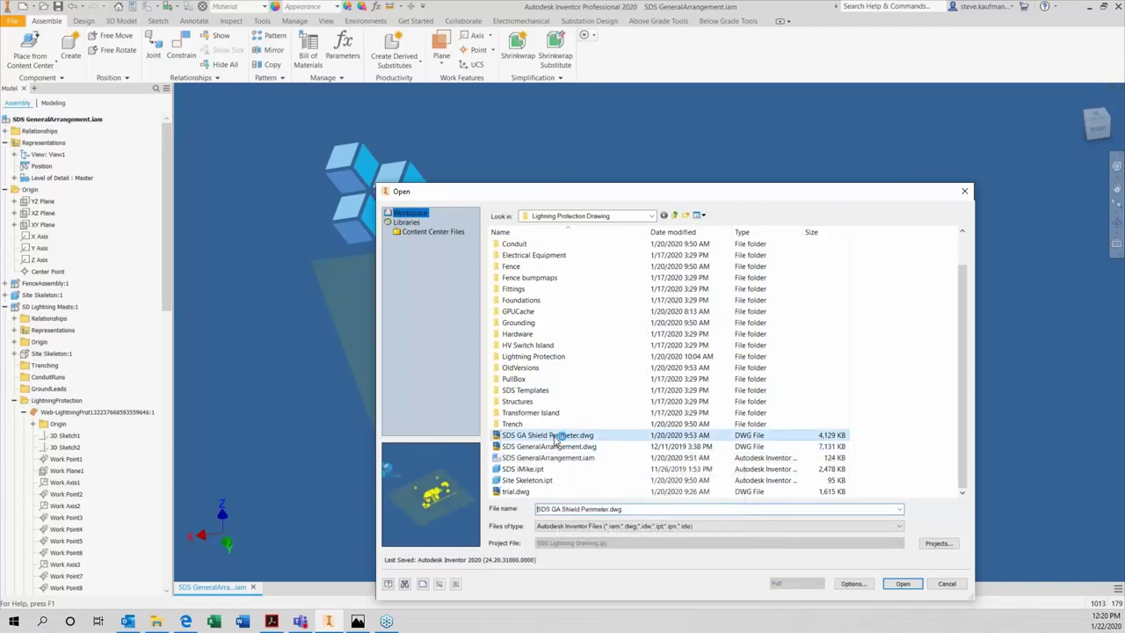
{"action": "left_click", "coordinate": [902, 584]}
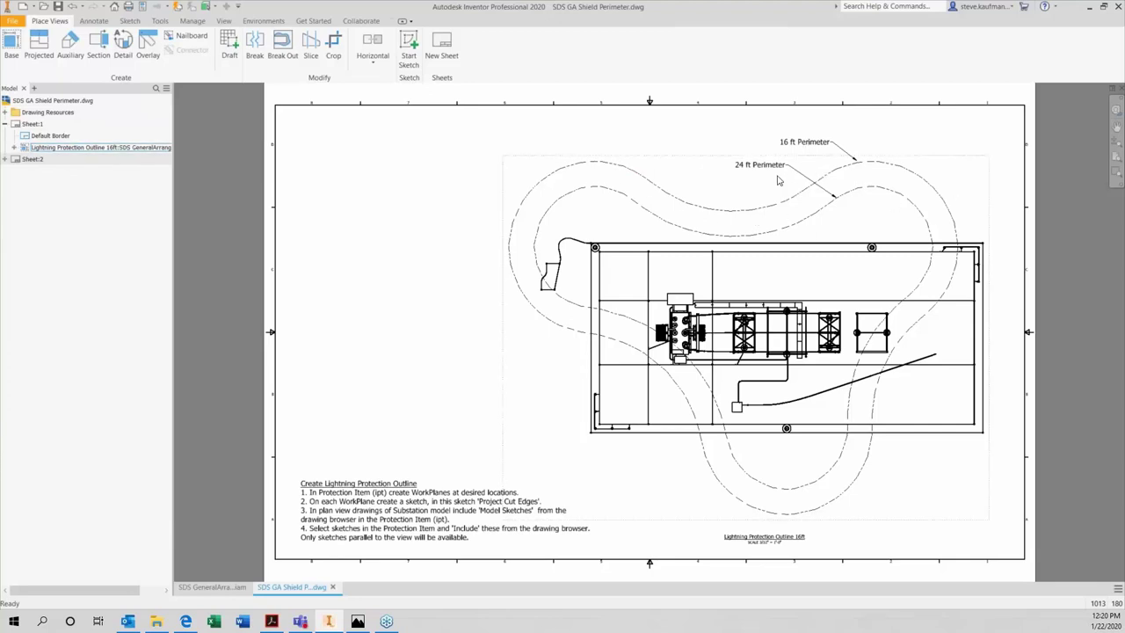
Step: Return to SDS GeneralArrangement.iam and hide the Web-LightningProt part in the LightningProtection folder of SD Lightning Masts
{"action": "left_click", "coordinate": [205, 587]}
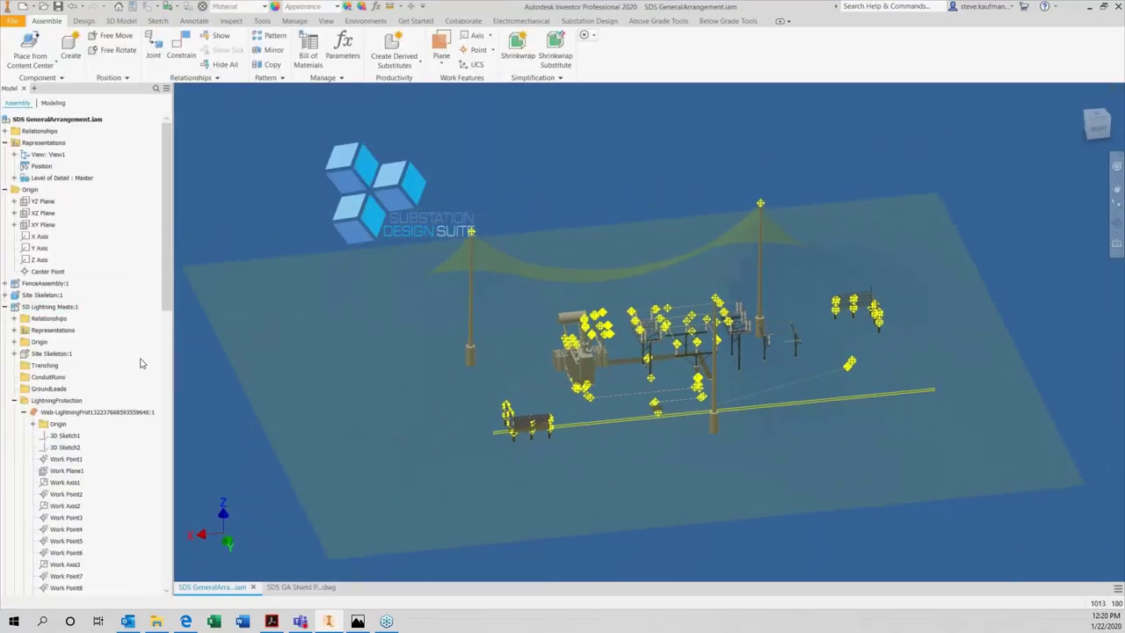
{"action": "left_click", "coordinate": [50, 307]}
{"action": "left_click", "coordinate": [56, 401]}
{"action": "left_click", "coordinate": [62, 412]}
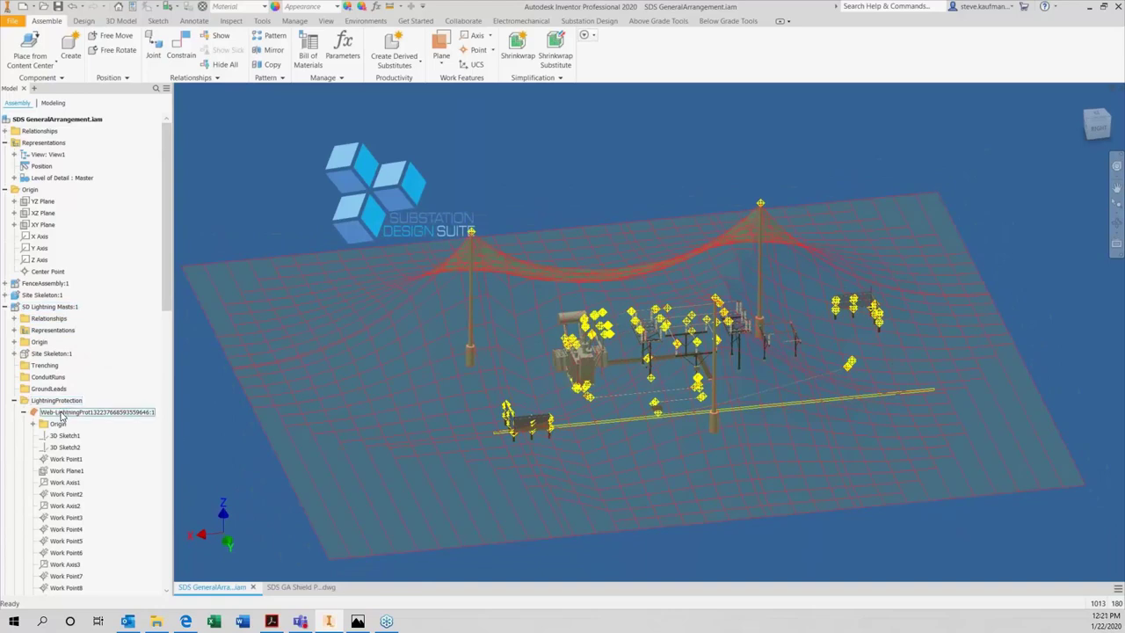
{"action": "right_click", "coordinate": [62, 416]}
{"action": "left_click", "coordinate": [96, 493]}
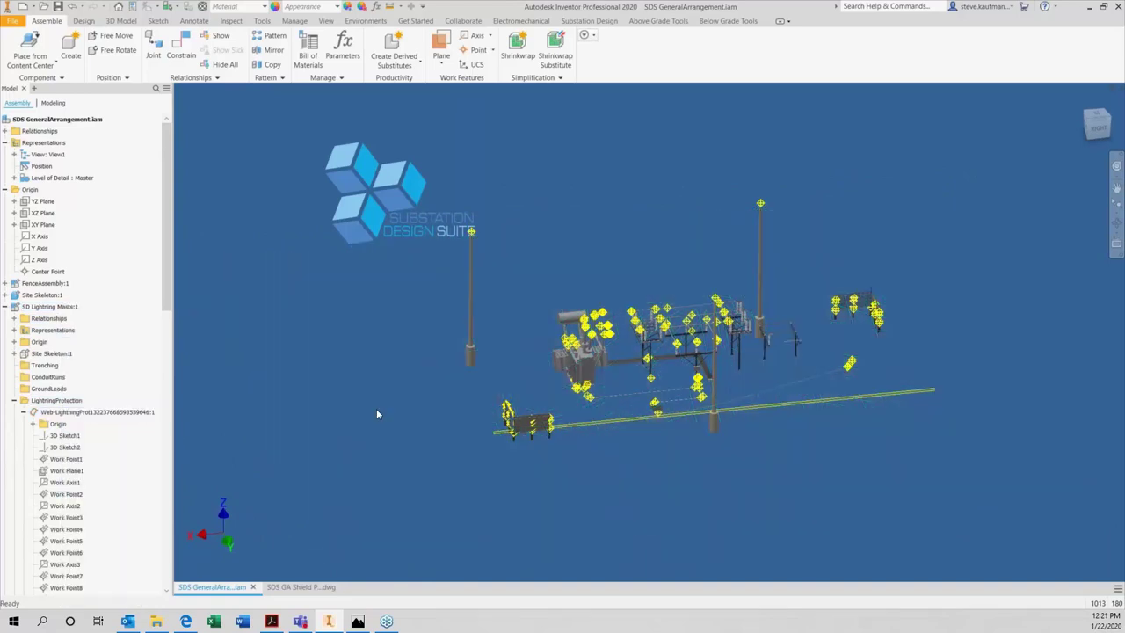
Step: Measure the height of a work point on the bus structure above the XY Plane, with Foot as the dual unit, and clear the selection
{"action": "scroll", "coordinate": [393, 415], "scroll_direction": "up", "scroll_amount": 5}
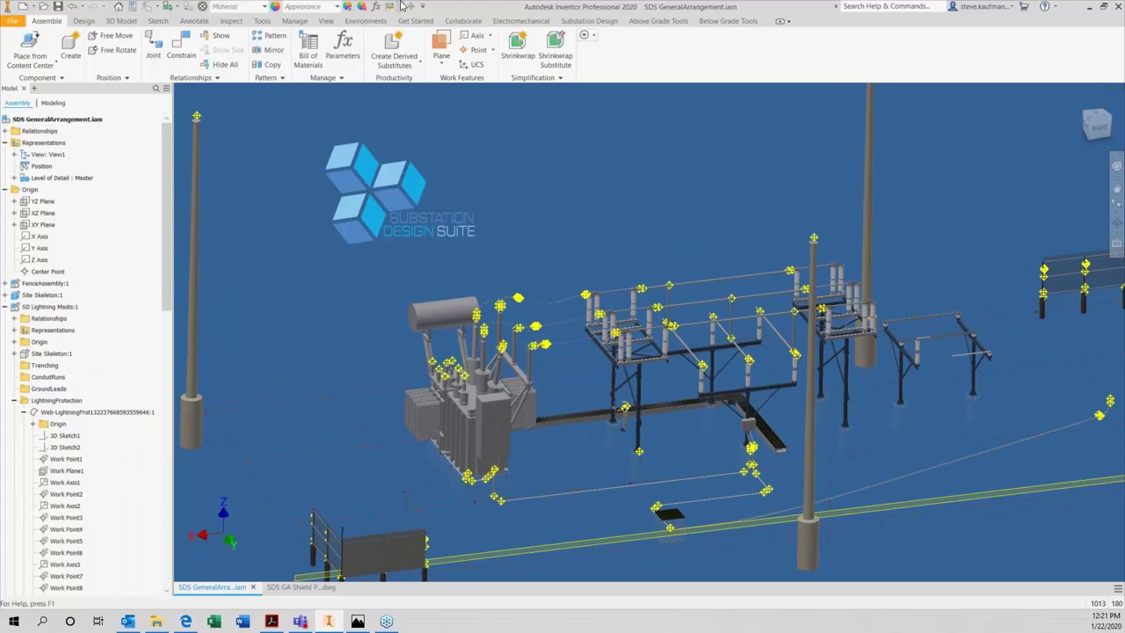
{"action": "left_click", "coordinate": [389, 9]}
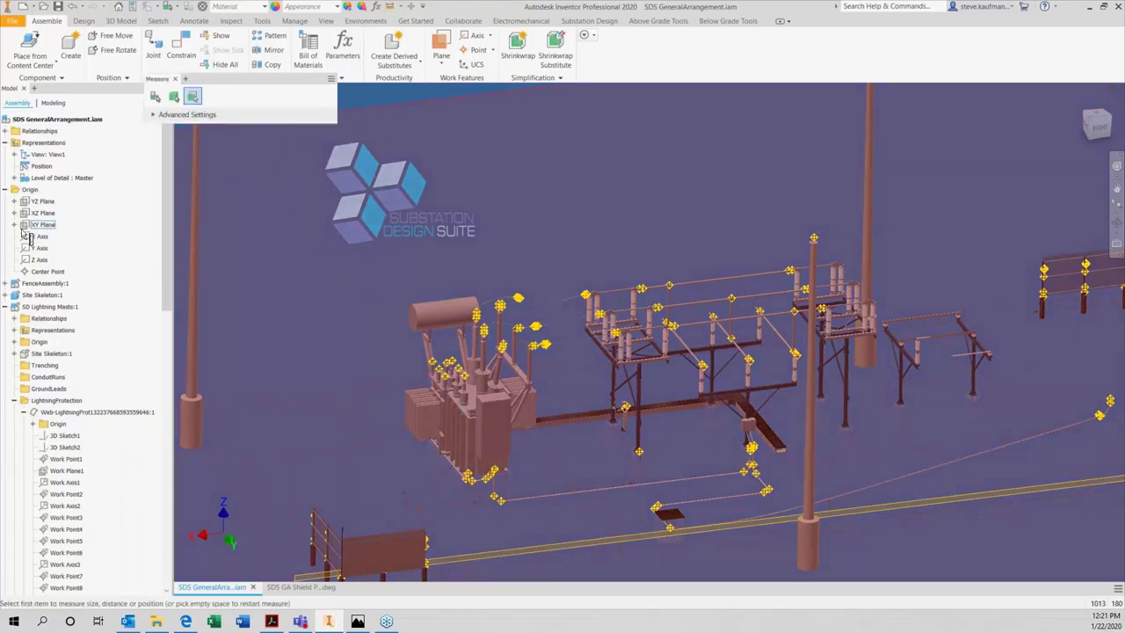
{"action": "left_click", "coordinate": [44, 226]}
{"action": "middle_click_drag", "start_coordinate": [286, 377], "coordinate": [668, 356], "text": "shift"}
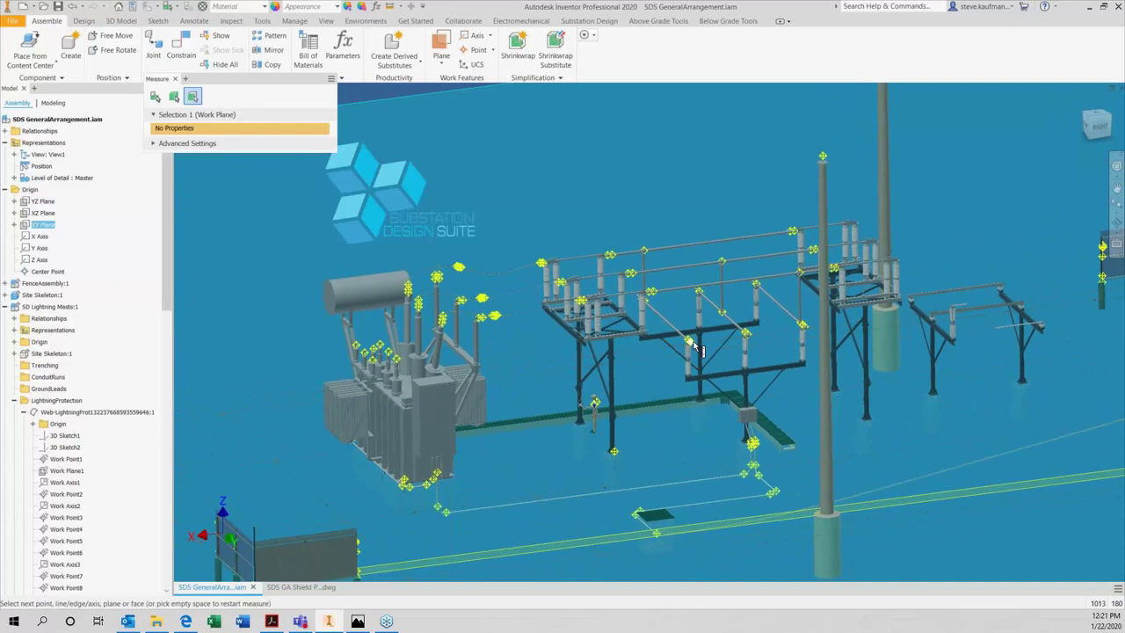
{"action": "left_click", "coordinate": [691, 344]}
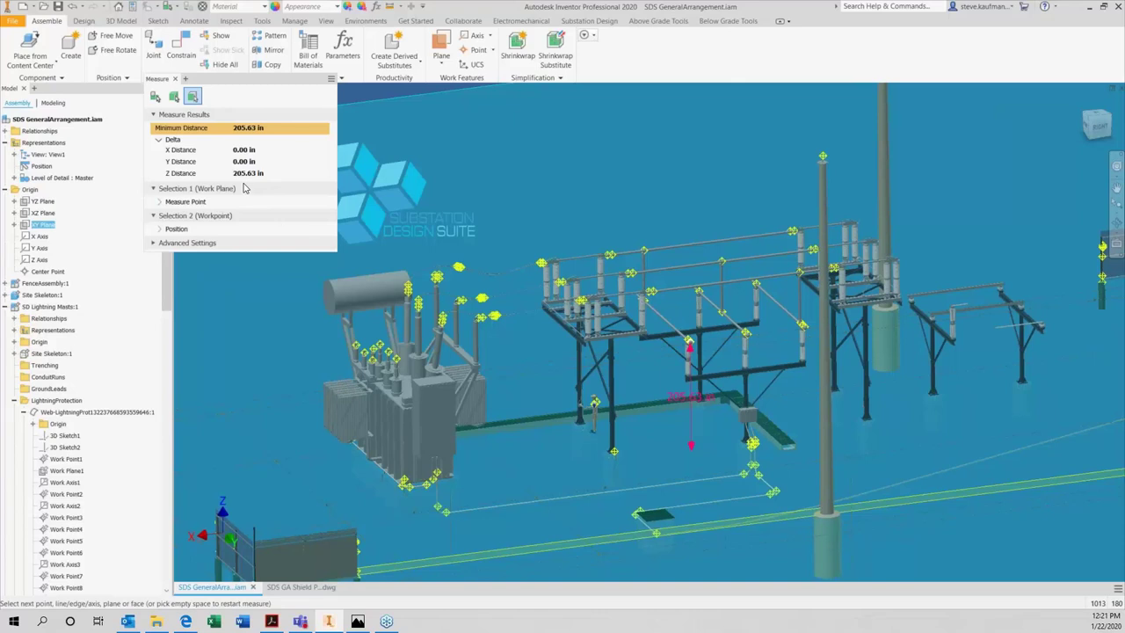
{"action": "left_click", "coordinate": [159, 246]}
{"action": "left_click", "coordinate": [238, 277]}
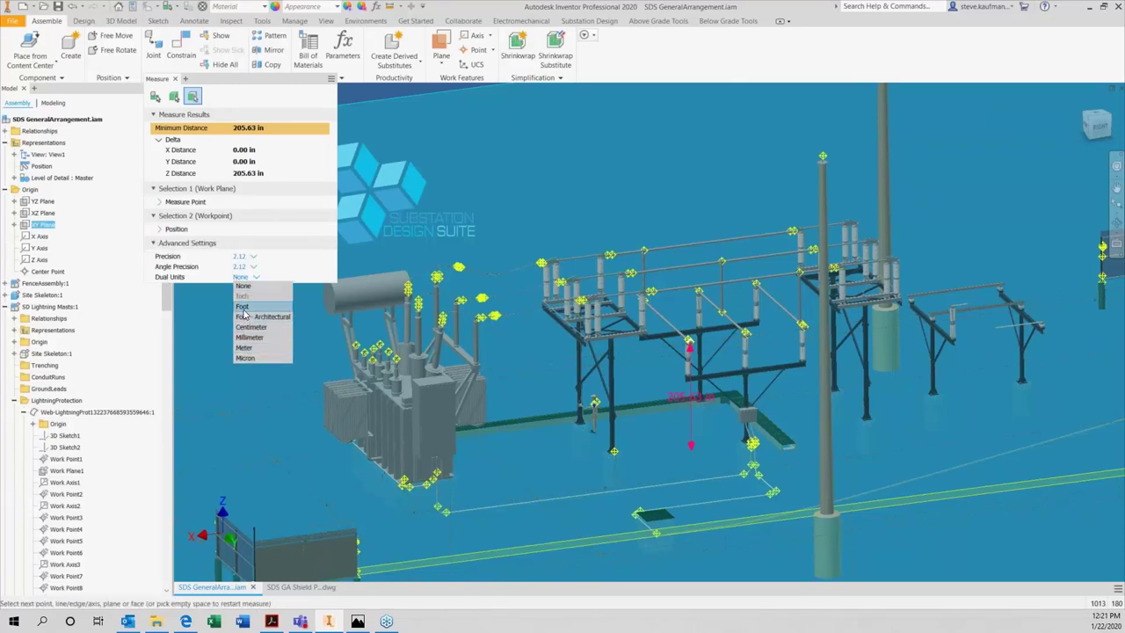
{"action": "left_click", "coordinate": [243, 306]}
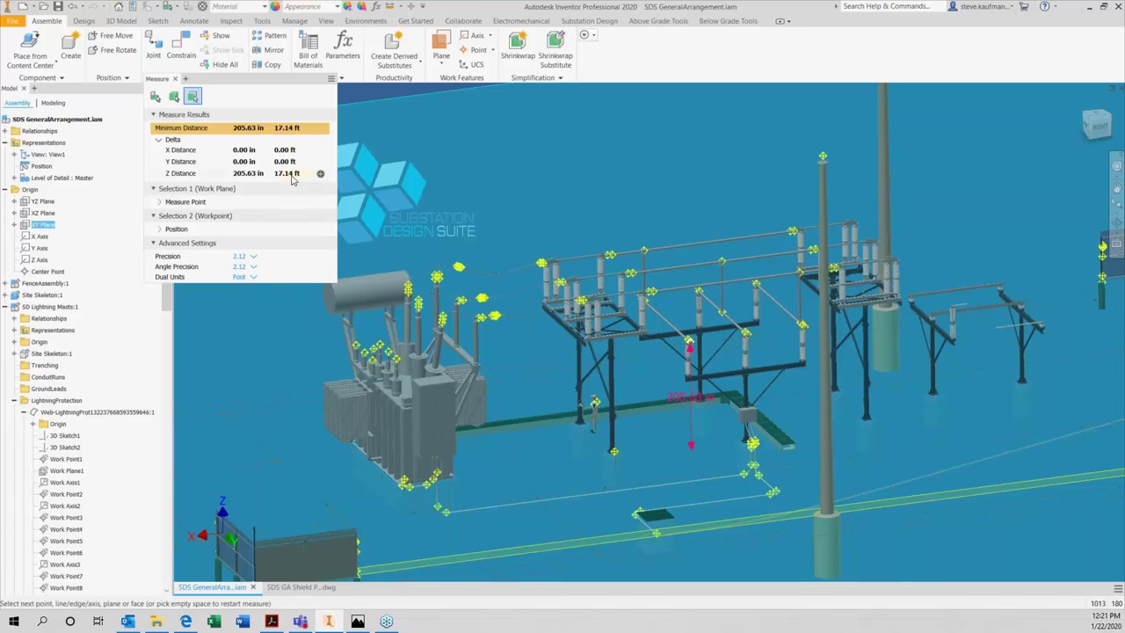
{"action": "scroll", "coordinate": [688, 494], "scroll_direction": "down", "scroll_amount": 5}
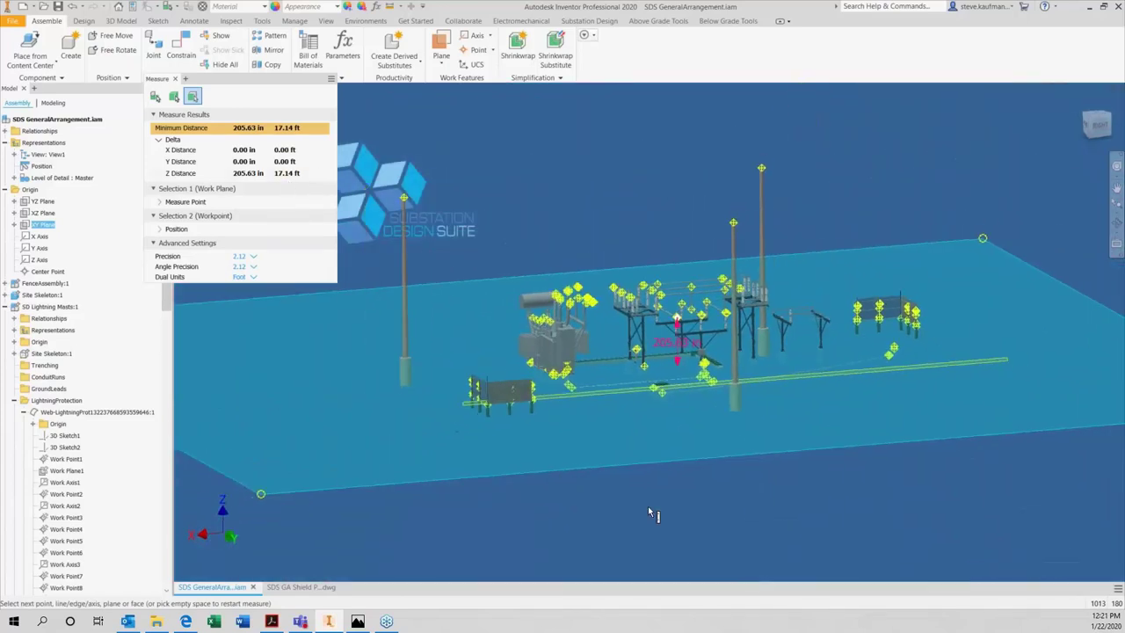
{"action": "left_click", "coordinate": [648, 507]}
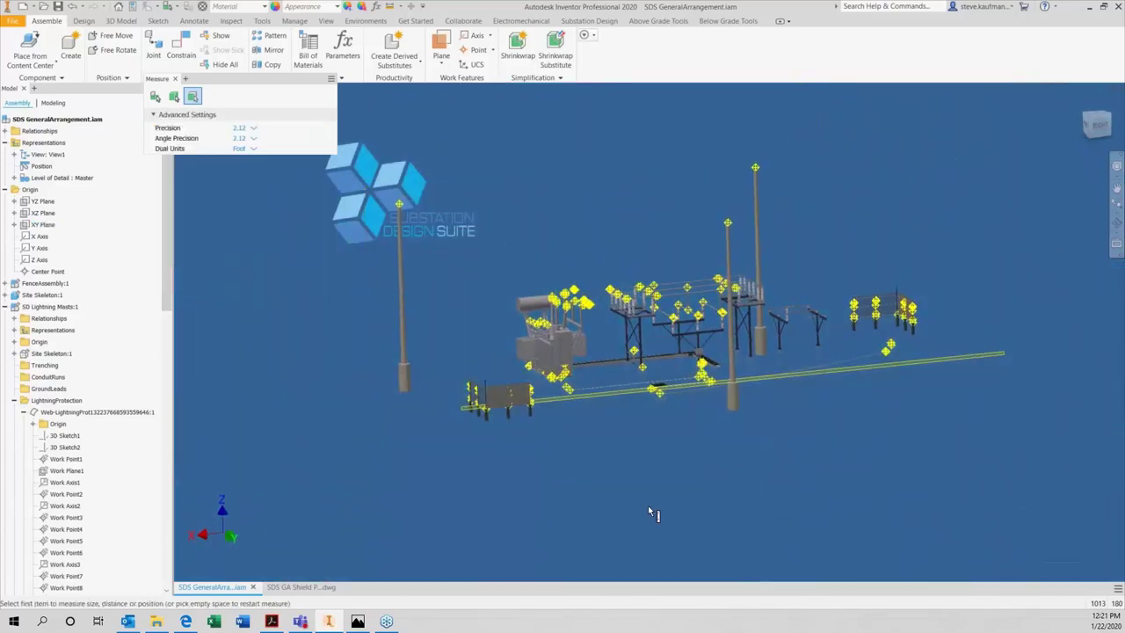
Step: Review the perimeter outlines and the Create Lightning Protection Outline notes in SDS GA Shield Perimeter.dwg, and close the Measure tool
{"action": "left_click", "coordinate": [299, 586]}
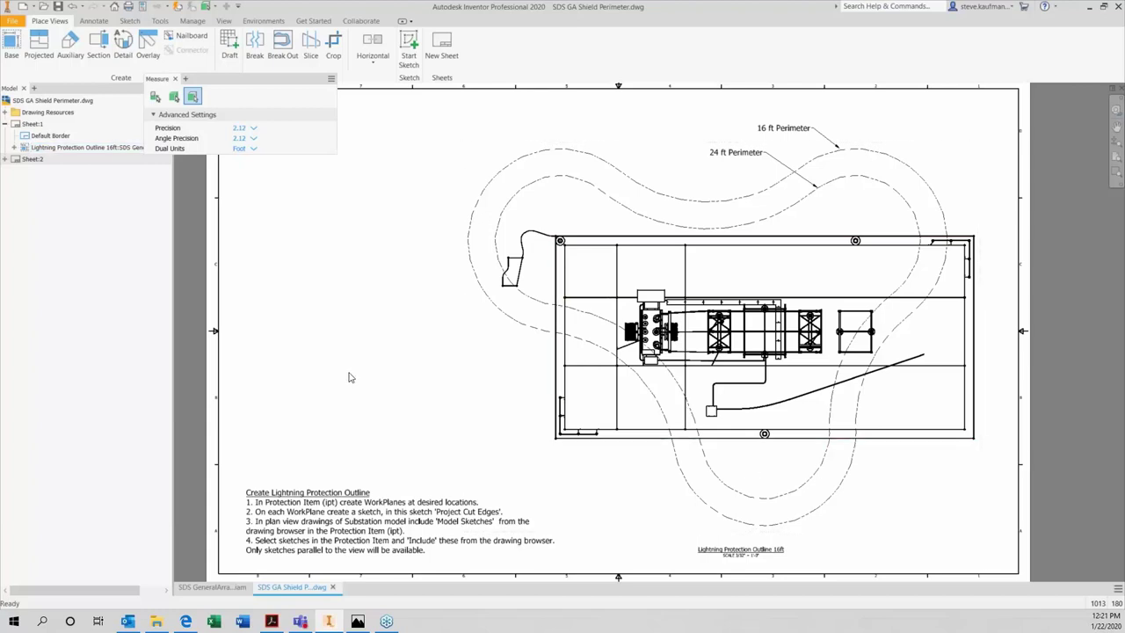
{"action": "scroll", "coordinate": [342, 376], "scroll_direction": "down", "scroll_amount": 3}
{"action": "scroll", "coordinate": [342, 375], "scroll_direction": "down", "scroll_amount": 3}
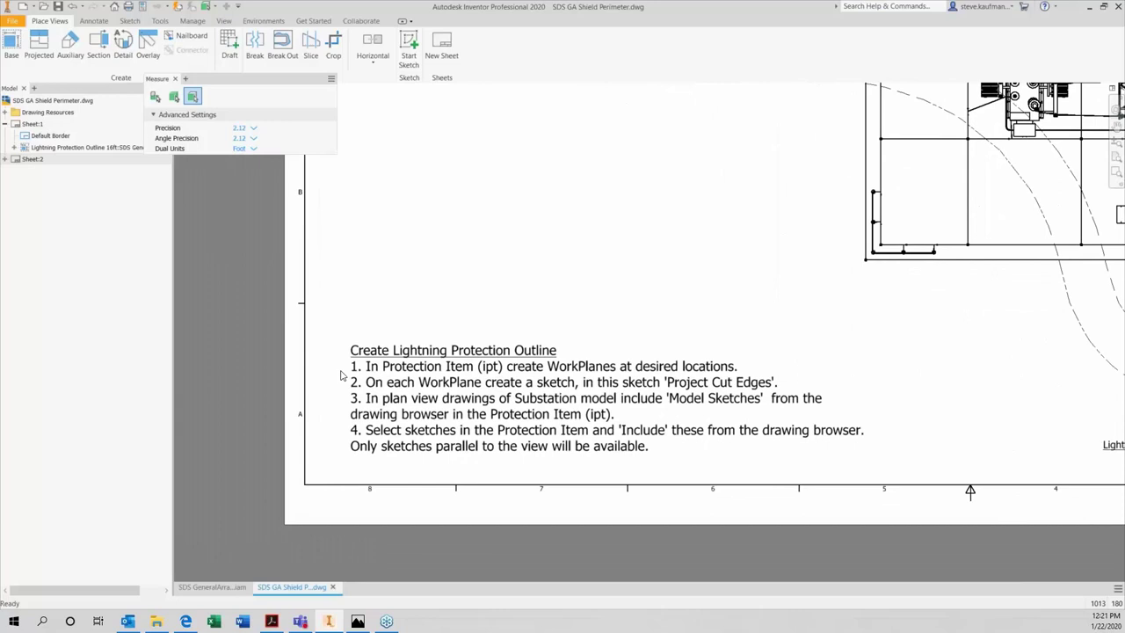
{"action": "left_click", "coordinate": [175, 79]}
{"action": "scroll", "coordinate": [386, 252], "scroll_direction": "up", "scroll_amount": 5}
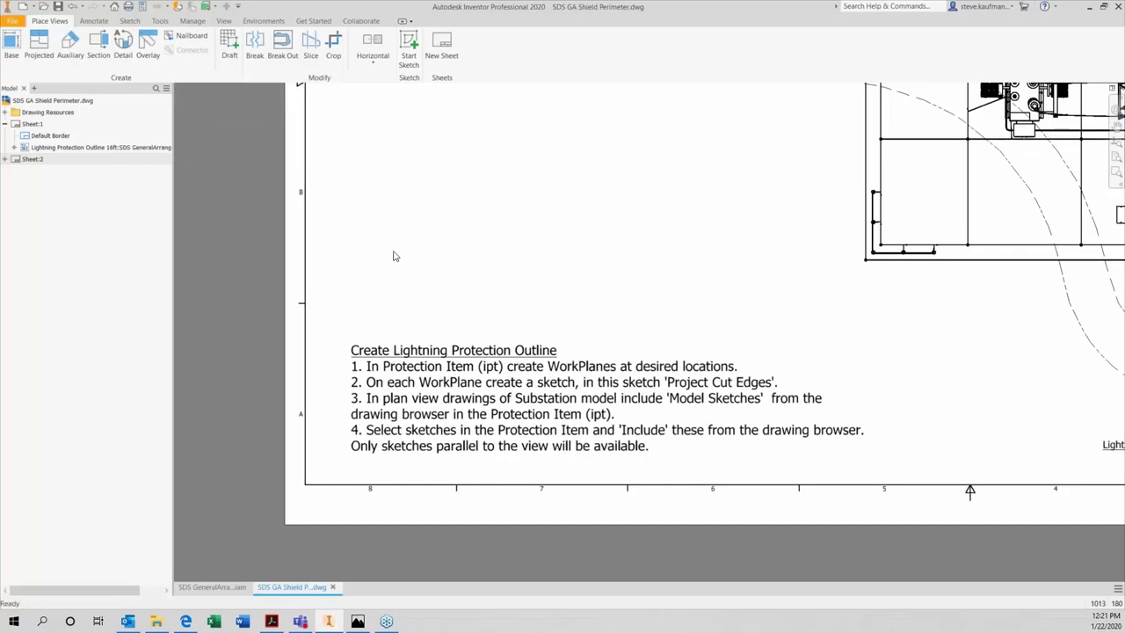
{"action": "scroll", "coordinate": [395, 256], "scroll_direction": "down", "scroll_amount": 3}
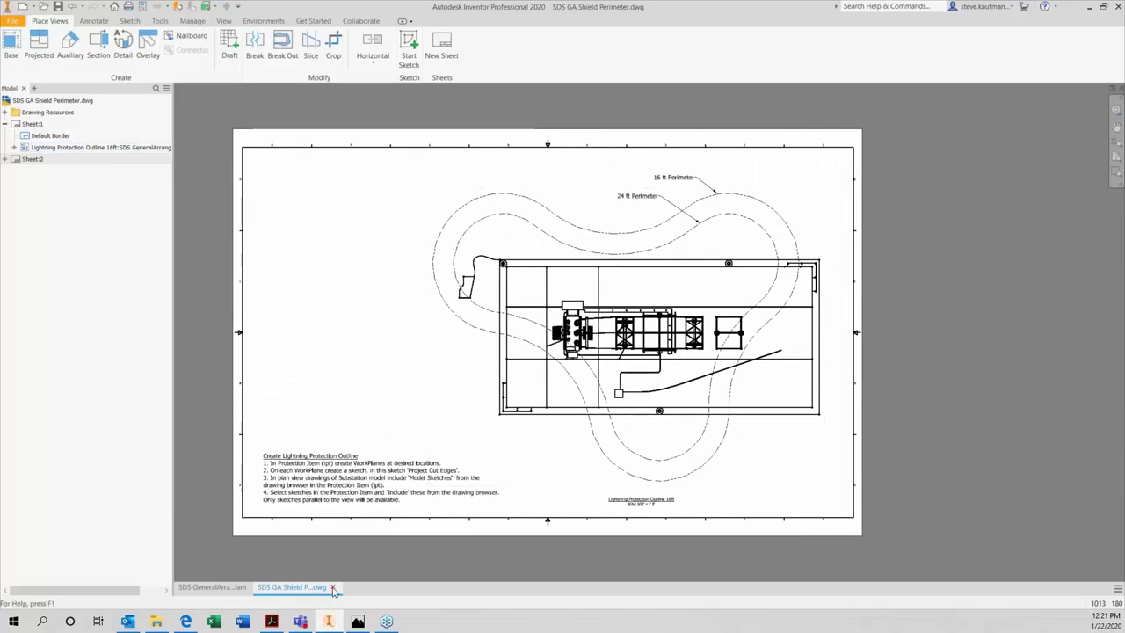
Step: Close SDS GA Shield Perimeter.dwg, saving its changes
{"action": "key", "text": "alt+F4"}
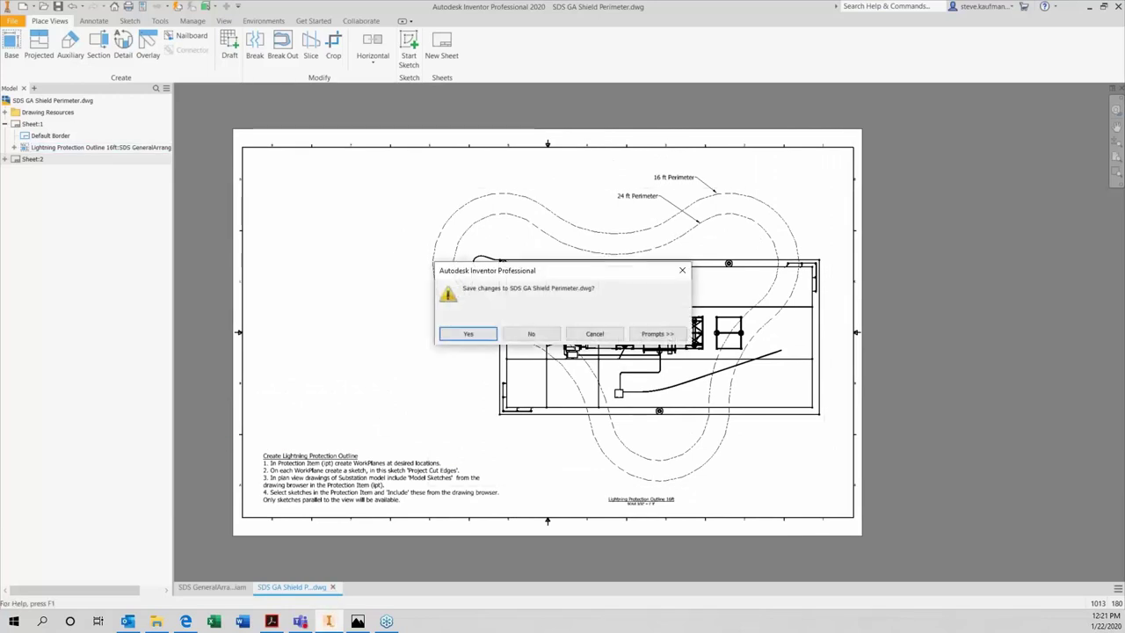
{"action": "left_click", "coordinate": [480, 334]}
{"action": "left_click", "coordinate": [626, 263]}
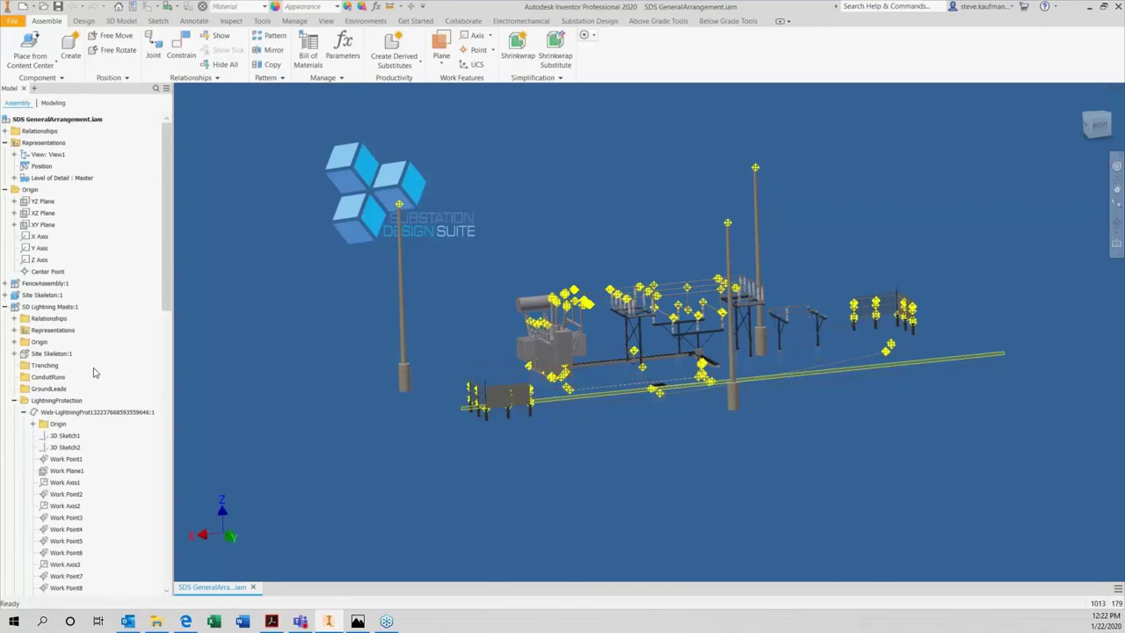
Step: Open the Web-LightningProt part in its own window and inspect its WP 16ft work plane
{"action": "left_click", "coordinate": [87, 414]}
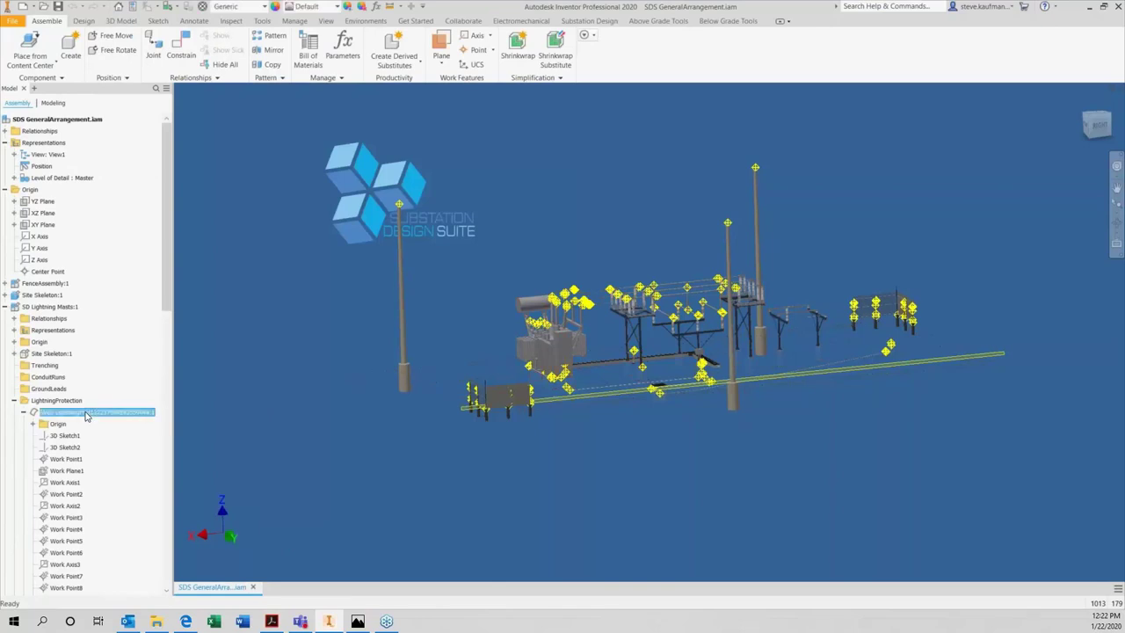
{"action": "right_click", "coordinate": [87, 414]}
{"action": "left_click", "coordinate": [114, 366]}
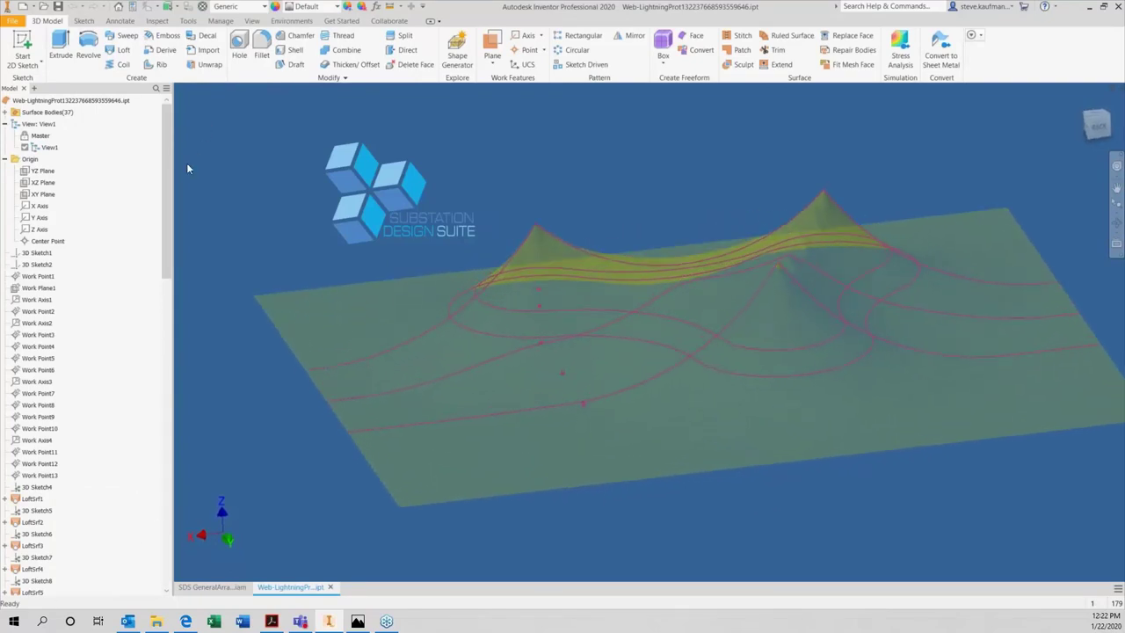
{"action": "left_click_drag", "start_coordinate": [162, 180], "coordinate": [195, 513]}
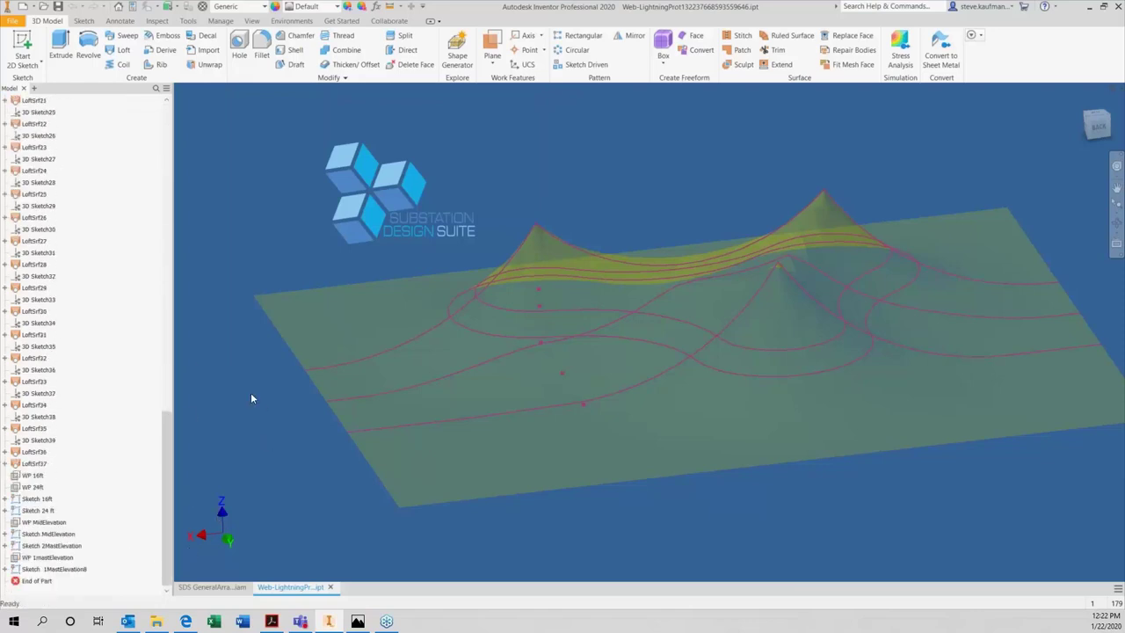
{"action": "left_click", "coordinate": [35, 476]}
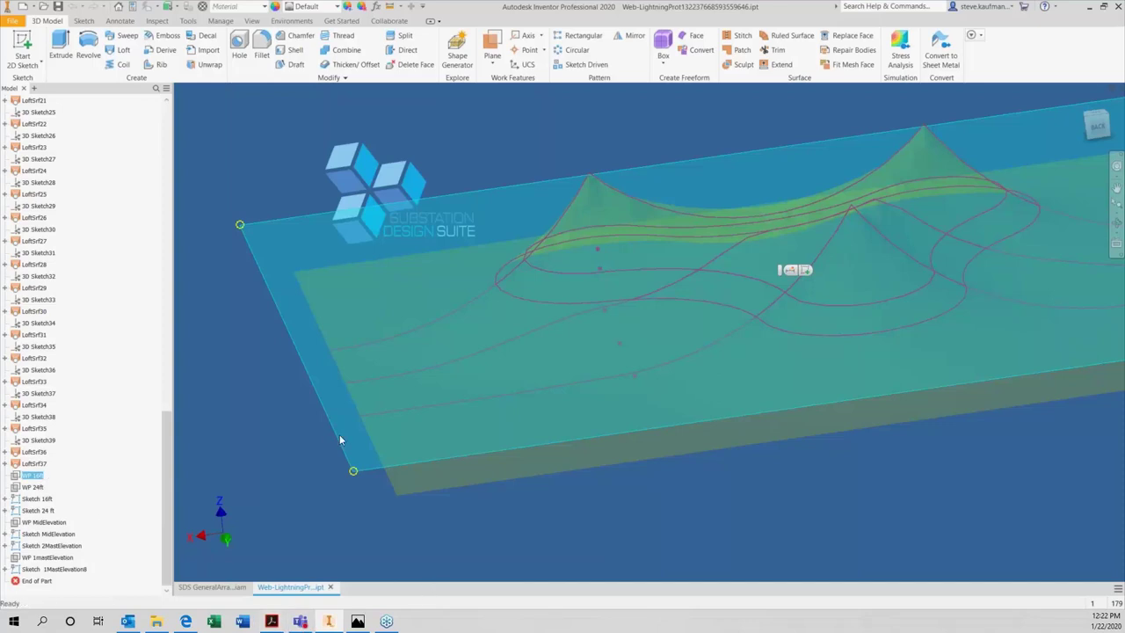
{"action": "left_click", "coordinate": [308, 454]}
Step: Create a work plane offset 150 in from the XY Plane, cutting through the protection surface
{"action": "left_click", "coordinate": [493, 53]}
{"action": "scroll", "coordinate": [119, 224], "scroll_direction": "up", "scroll_amount": 15}
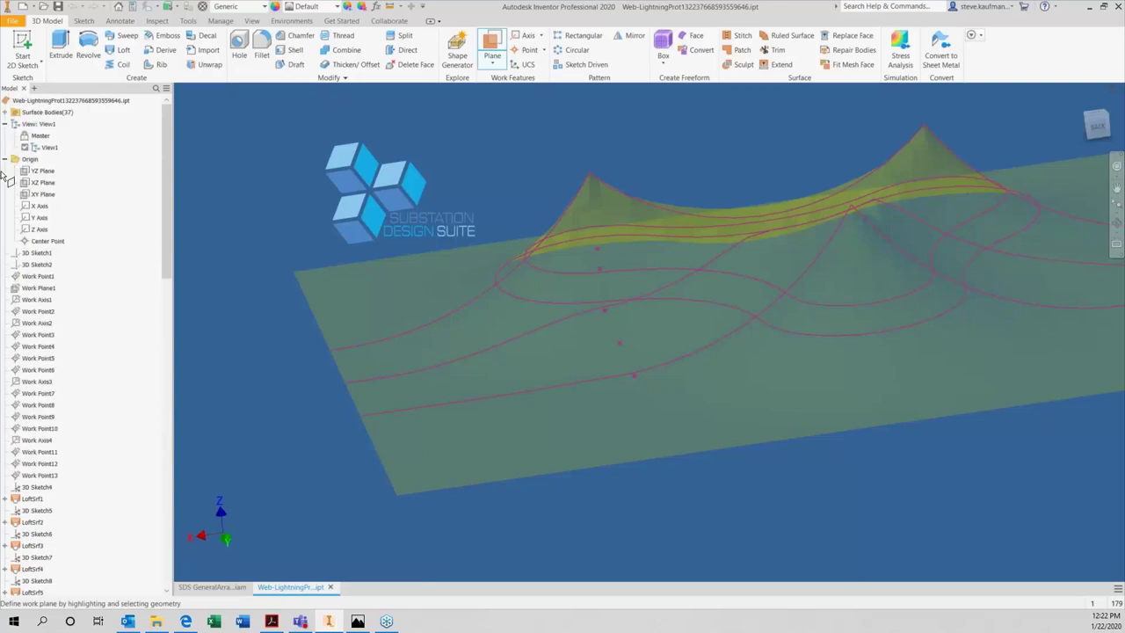
{"action": "left_click", "coordinate": [42, 193]}
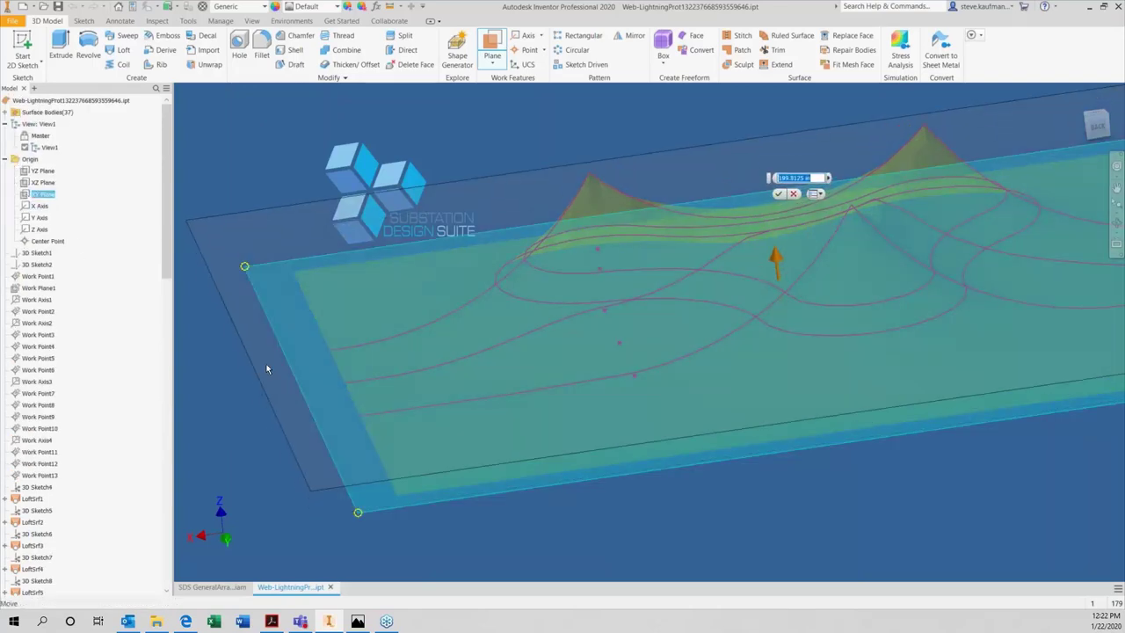
{"action": "type", "text": "150"}
{"action": "key", "text": "Return"}
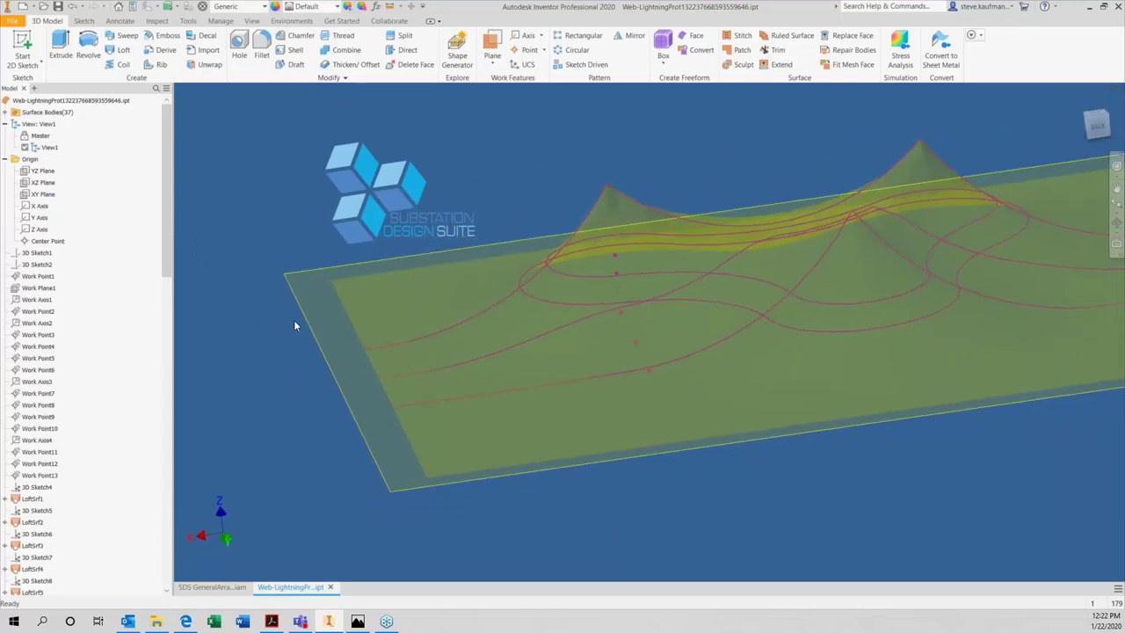
Step: Rename the newly created work plane as WP 10ft
{"action": "scroll", "coordinate": [106, 422], "scroll_direction": "down", "scroll_amount": 20}
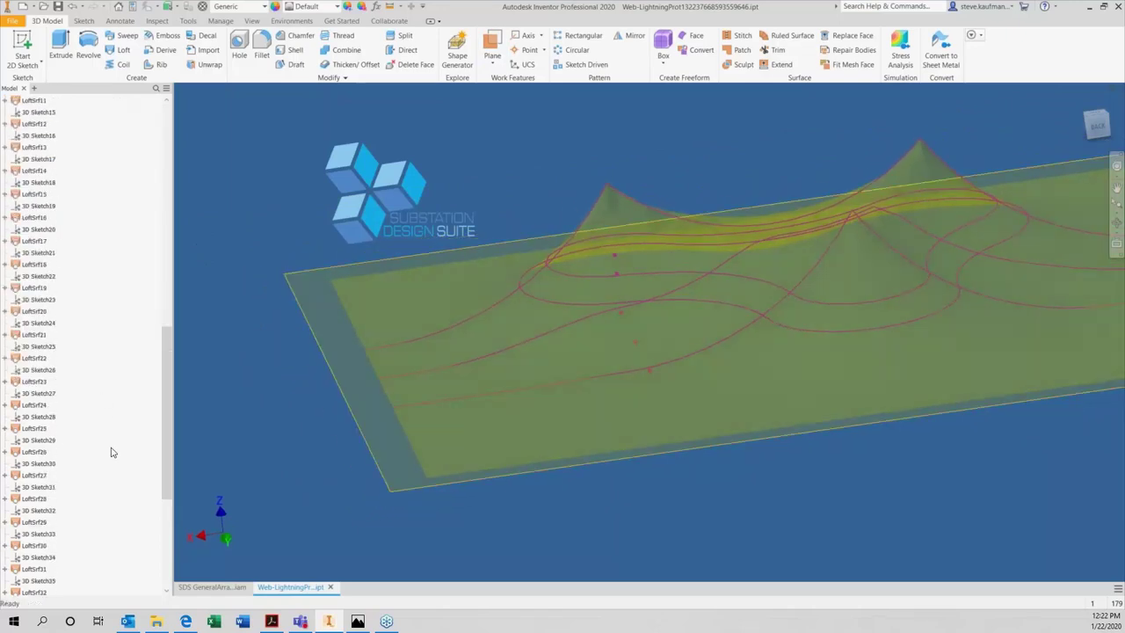
{"action": "left_click", "coordinate": [38, 570]}
{"action": "left_click", "coordinate": [39, 569]}
{"action": "type", "text": "WP 10ft"}
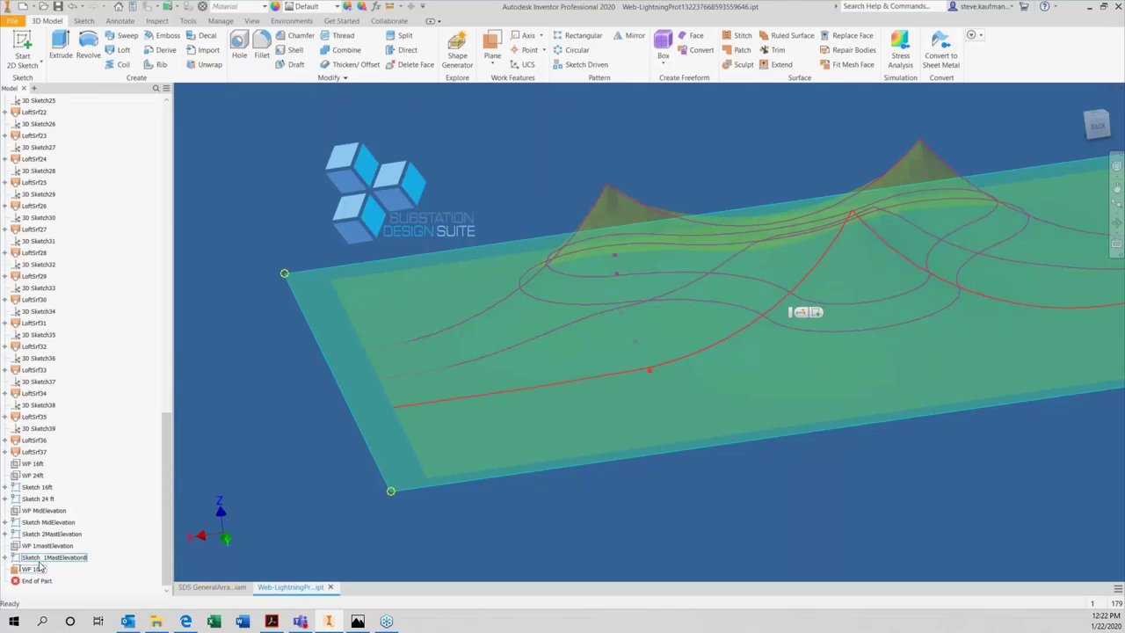
{"action": "left_click", "coordinate": [271, 478]}
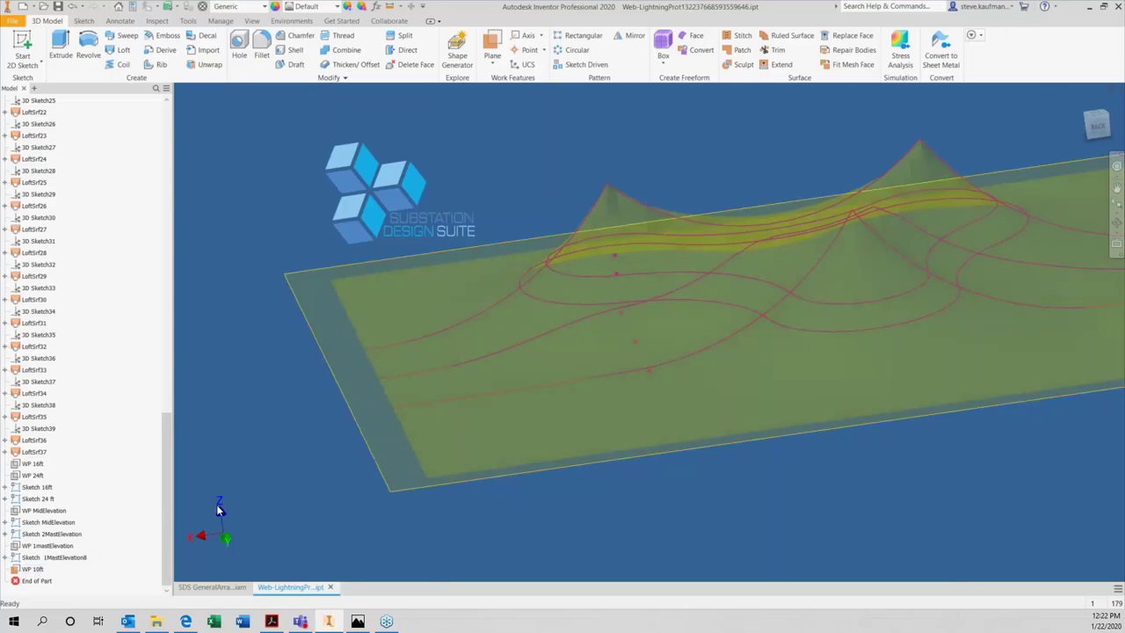
Step: Create a sketch on WP 10ft, project the cut edges of the protection surface into it, and finish the sketch
{"action": "left_click", "coordinate": [36, 569]}
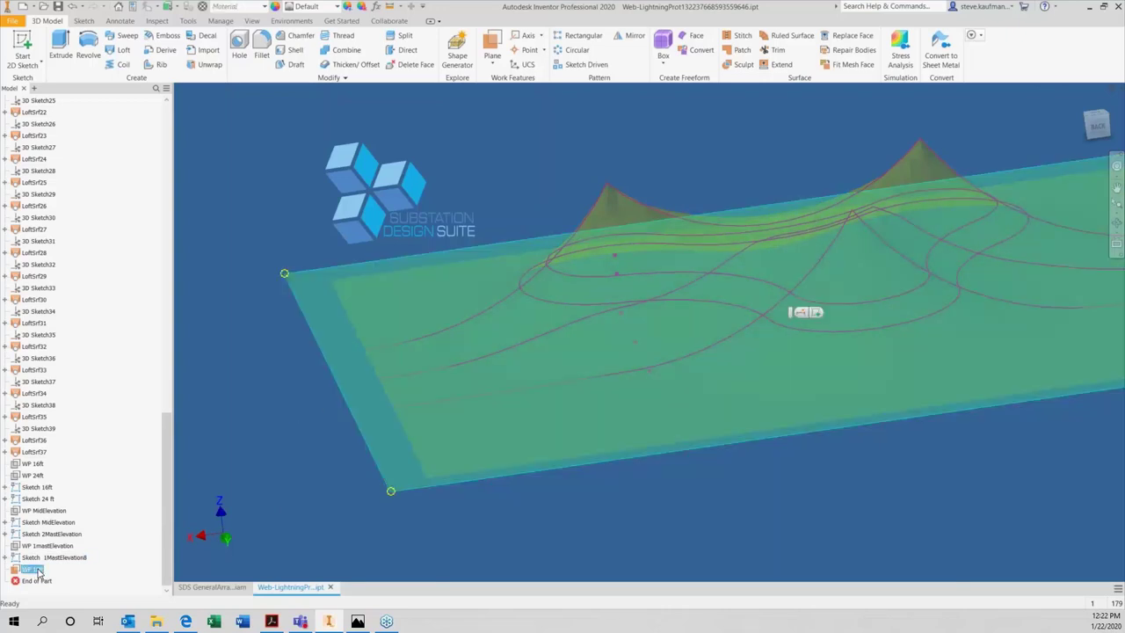
{"action": "right_click", "coordinate": [35, 569]}
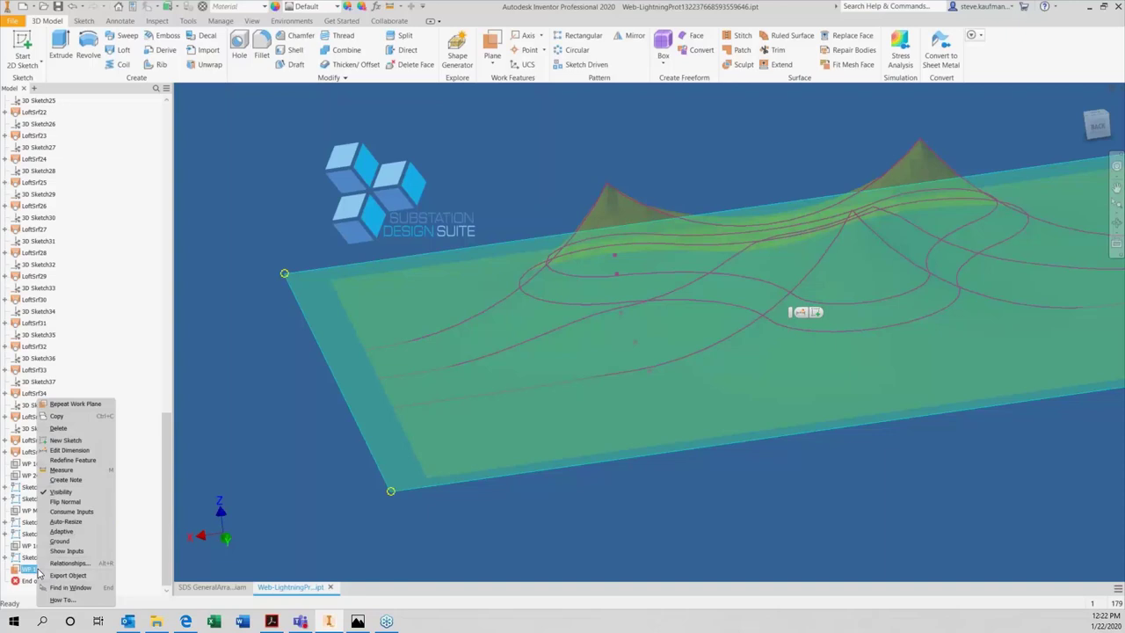
{"action": "left_click", "coordinate": [66, 439]}
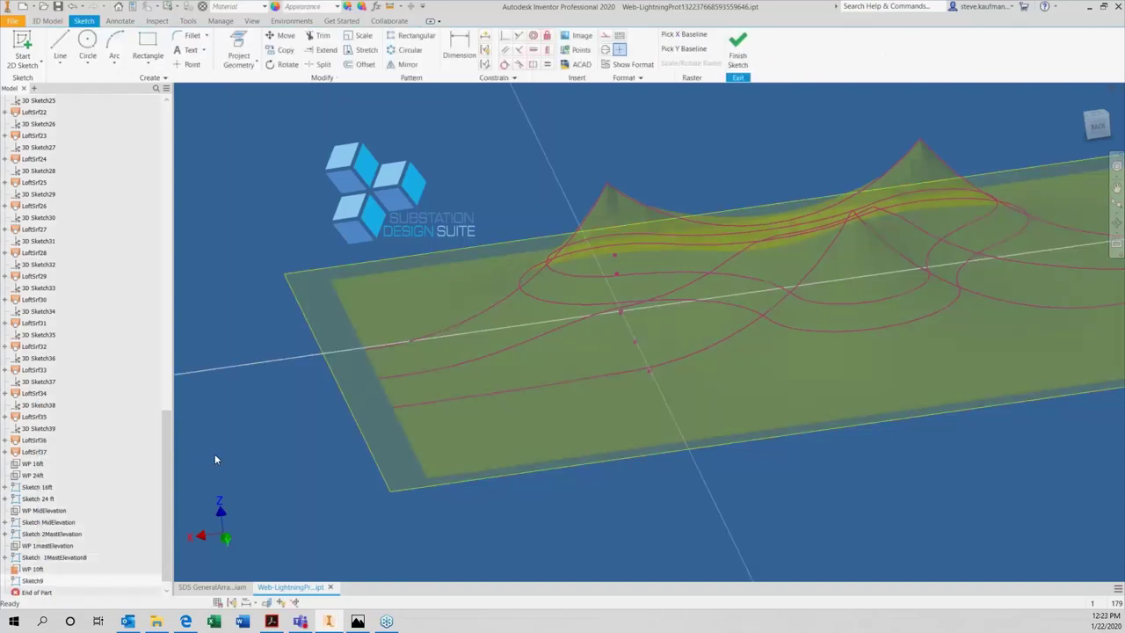
{"action": "left_click", "coordinate": [241, 63]}
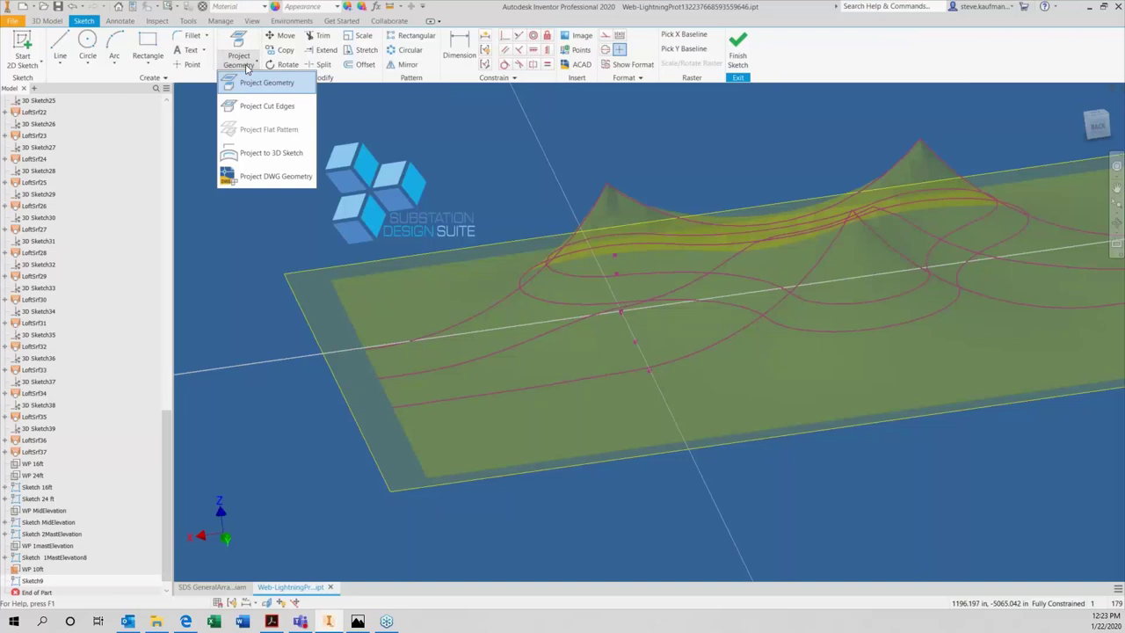
{"action": "left_click", "coordinate": [268, 105]}
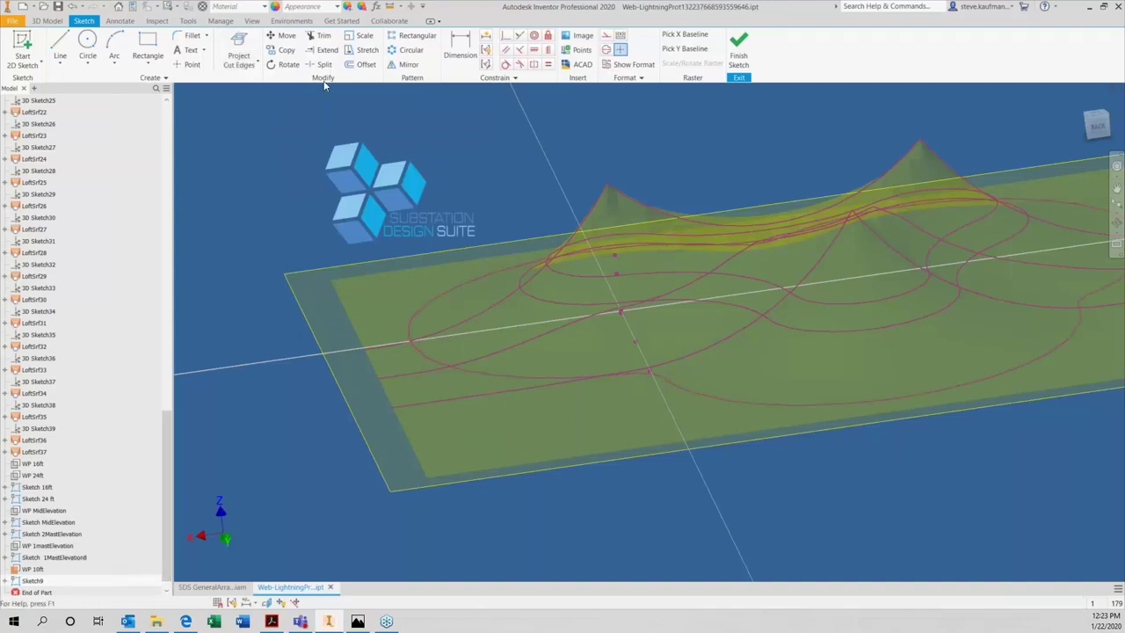
{"action": "left_click", "coordinate": [736, 54]}
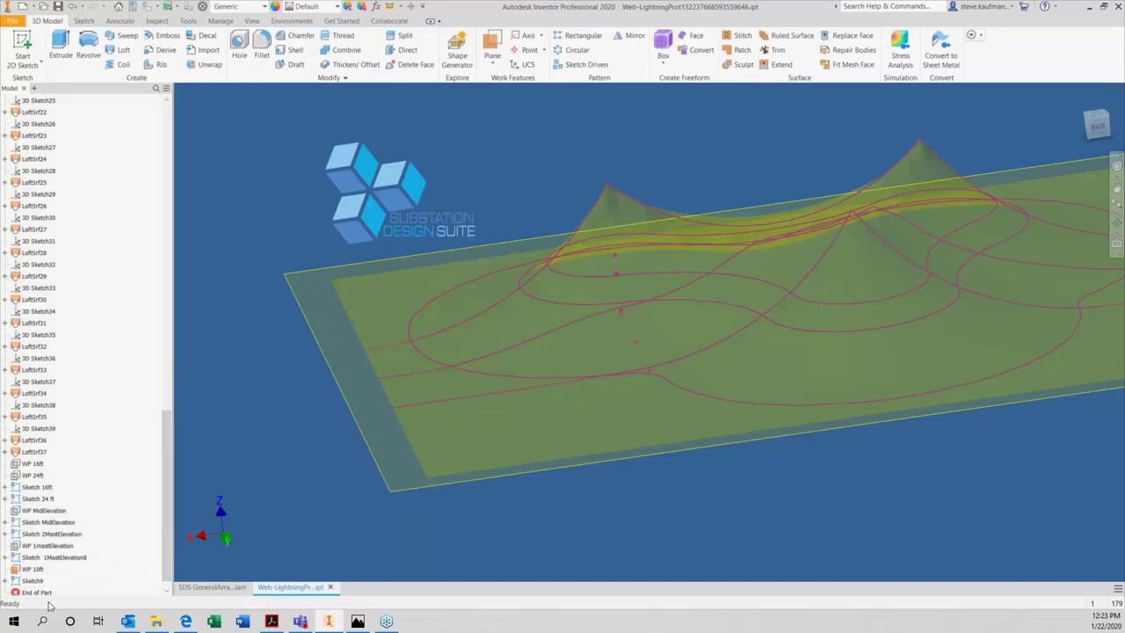
Step: Rename the new cut-edge sketch as Sketch 10ft
{"action": "left_click", "coordinate": [32, 581]}
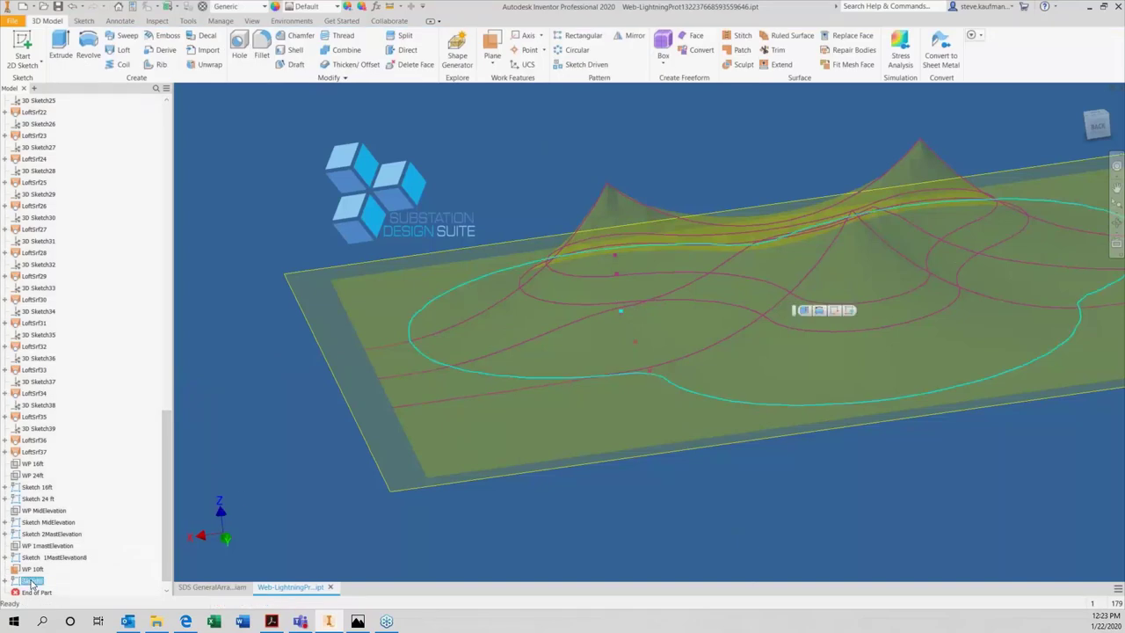
{"action": "right_click", "coordinate": [32, 583]}
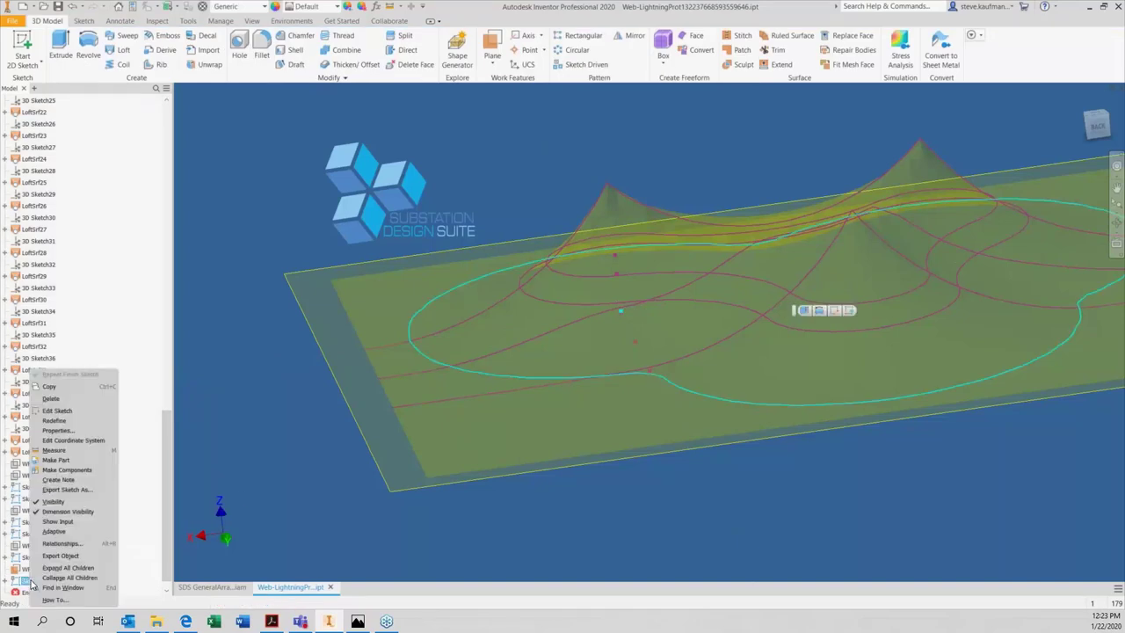
{"action": "left_click", "coordinate": [29, 583]}
{"action": "left_click", "coordinate": [42, 581]}
{"action": "key", "text": "Return"}
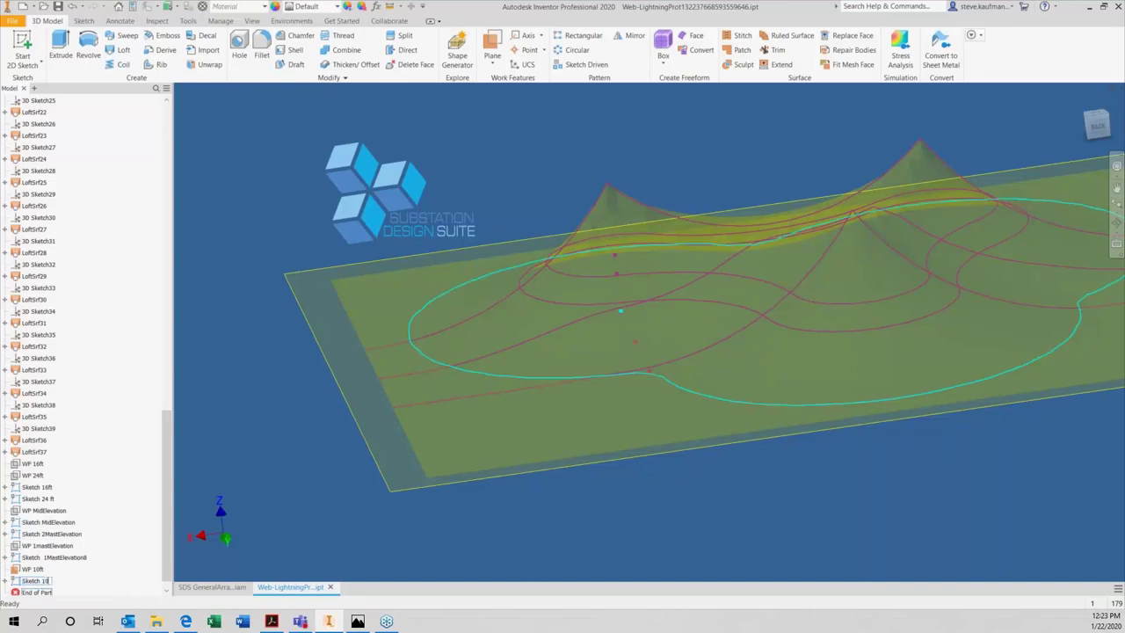
{"action": "left_click", "coordinate": [252, 497]}
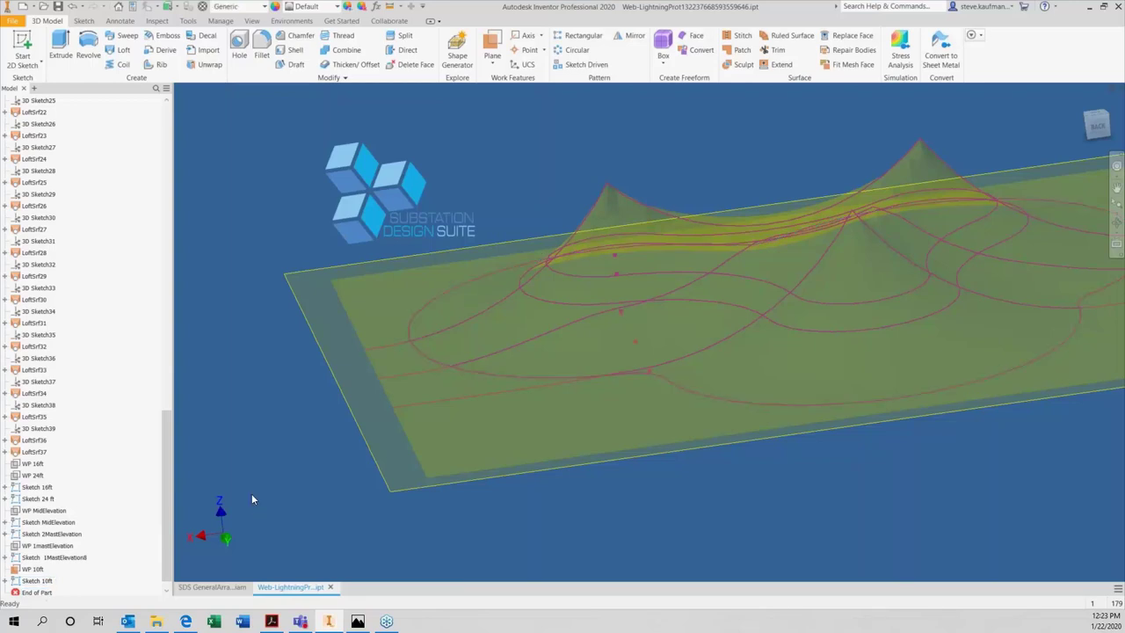
Step: Turn off the visibility of the WP 10ft work plane
{"action": "left_click", "coordinate": [36, 573]}
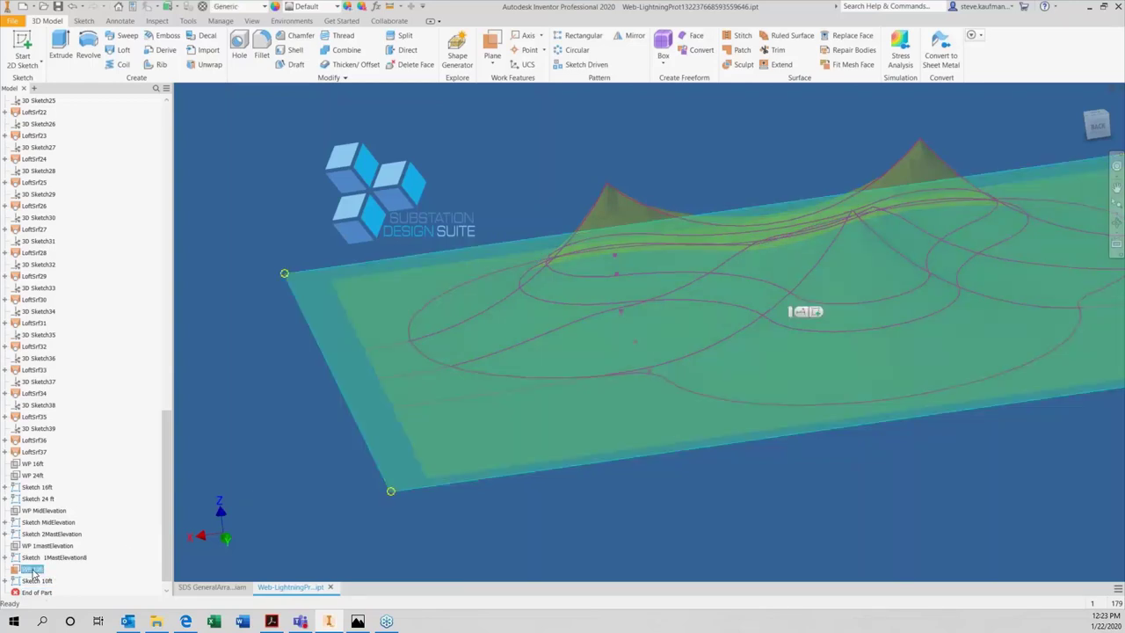
{"action": "right_click", "coordinate": [35, 575]}
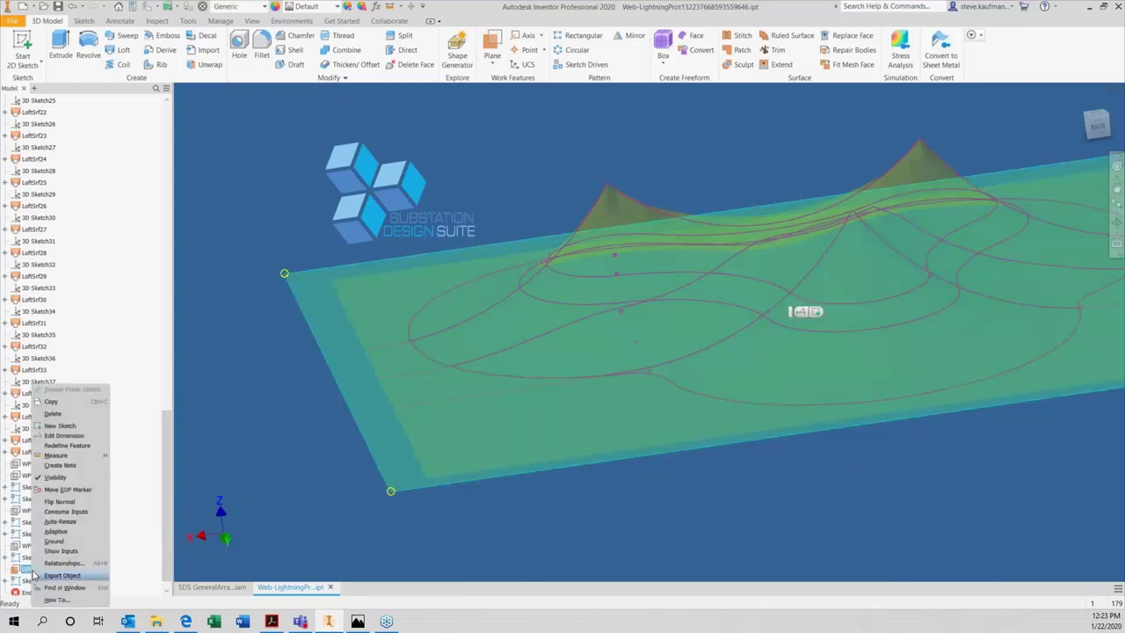
{"action": "left_click", "coordinate": [55, 477]}
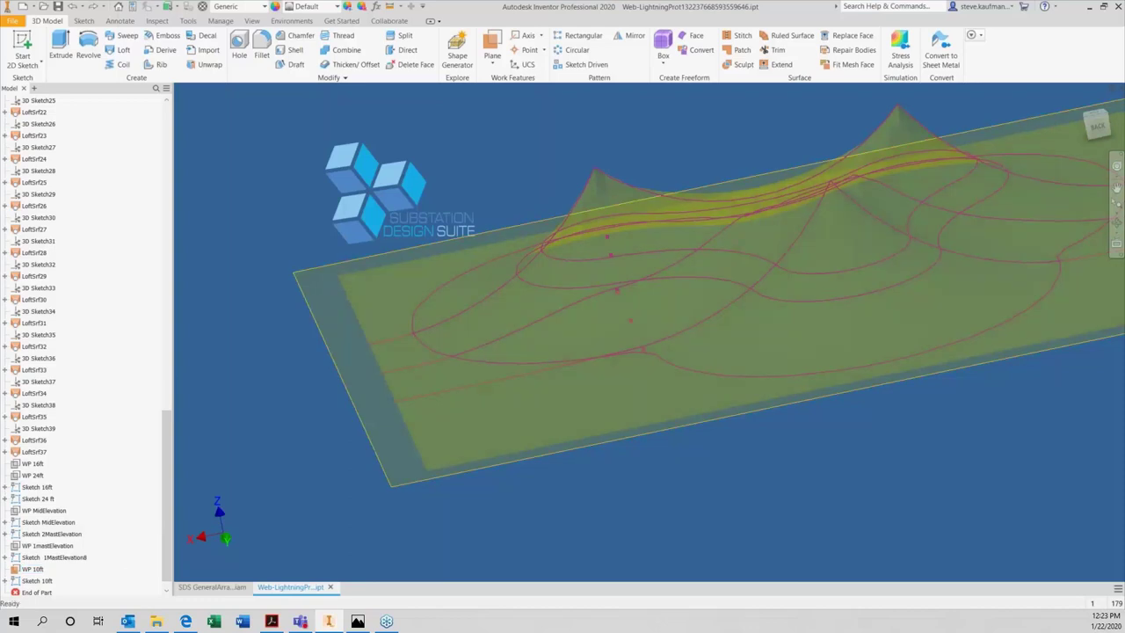
{"action": "left_click", "coordinate": [33, 571]}
{"action": "right_click", "coordinate": [33, 571]}
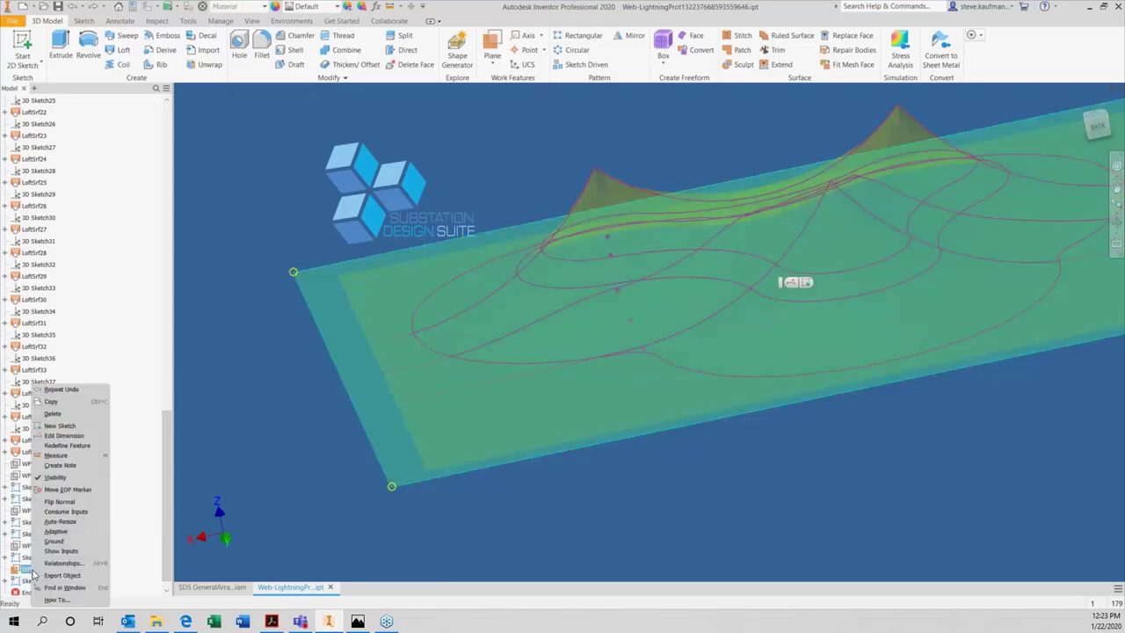
{"action": "left_click", "coordinate": [55, 477]}
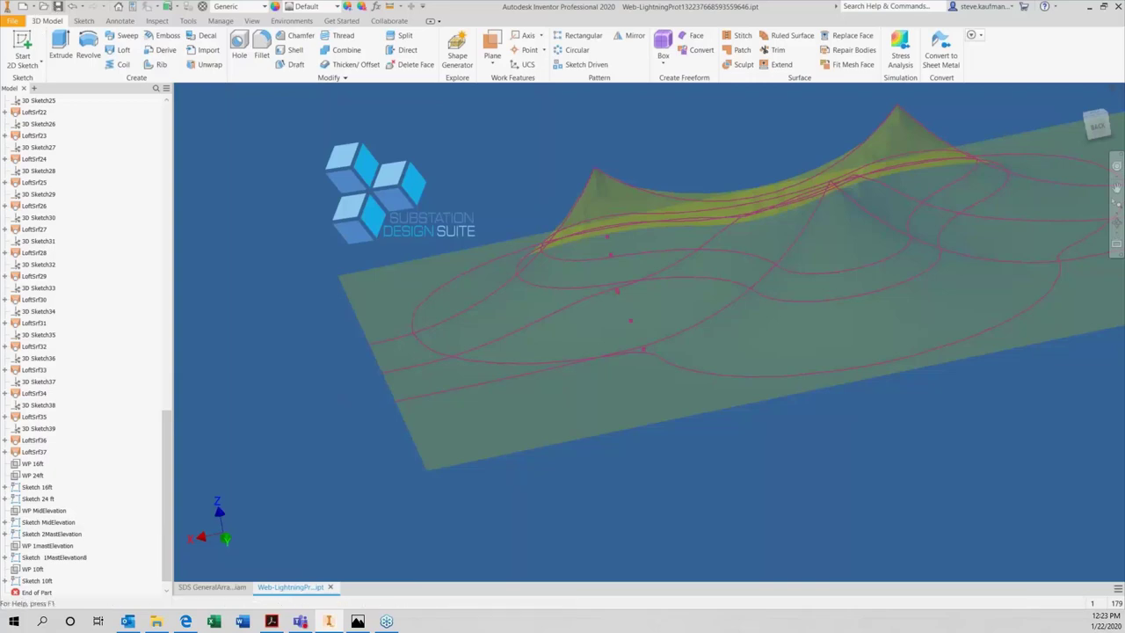
Step: Open the drawing SDS GA Shield Perimeter.dwg and acknowledge the notice about outdated components
{"action": "left_click", "coordinate": [40, 7]}
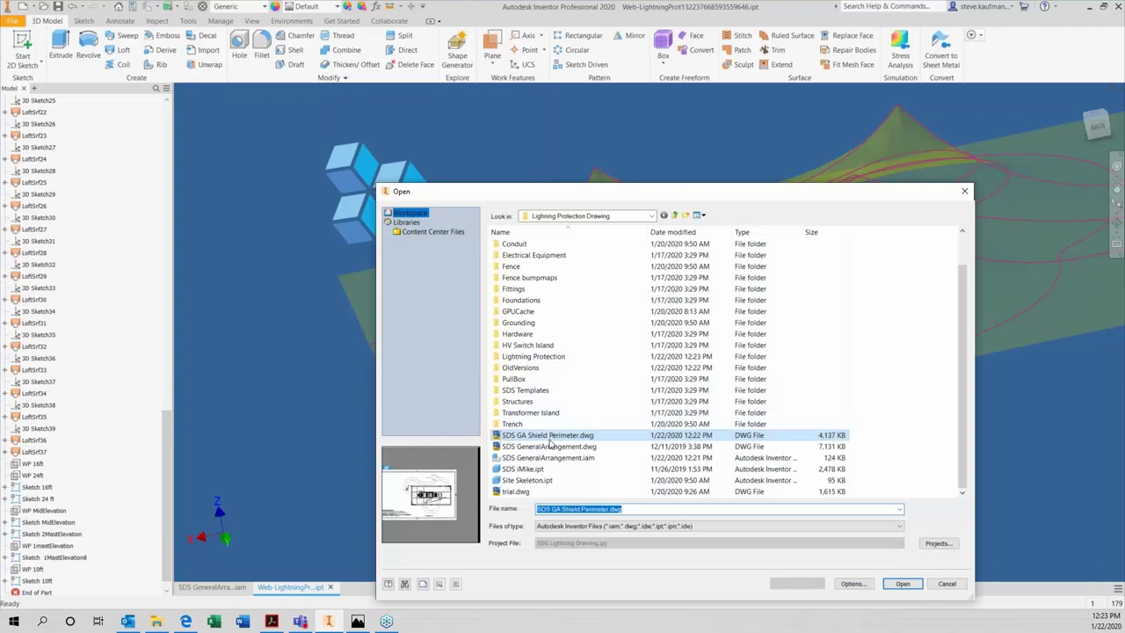
{"action": "left_click", "coordinate": [903, 584]}
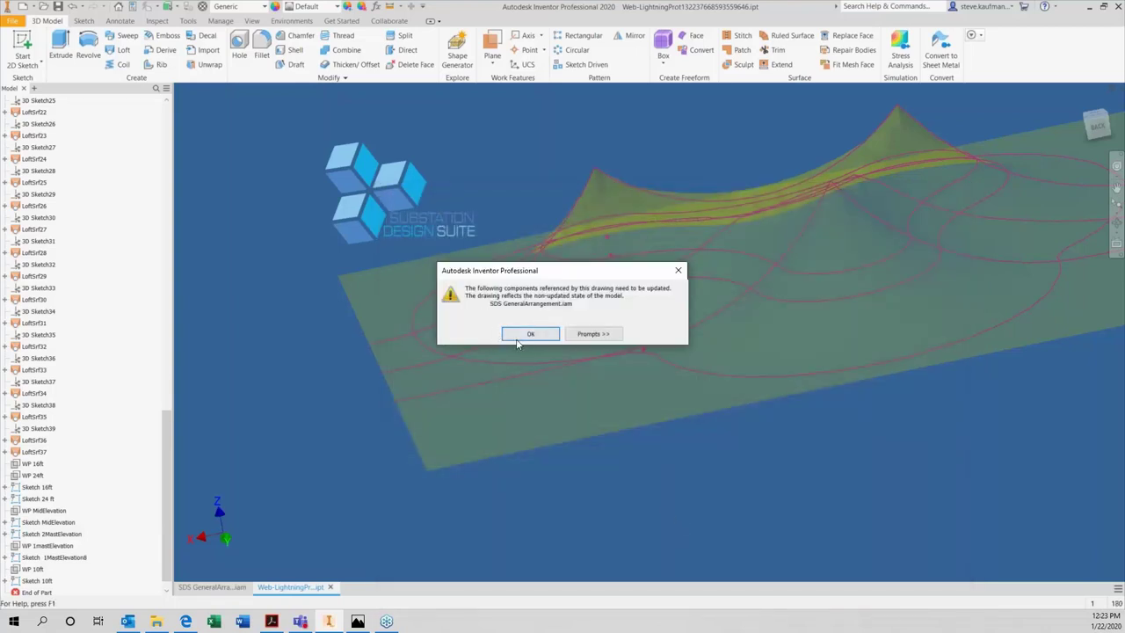
{"action": "left_click", "coordinate": [530, 334]}
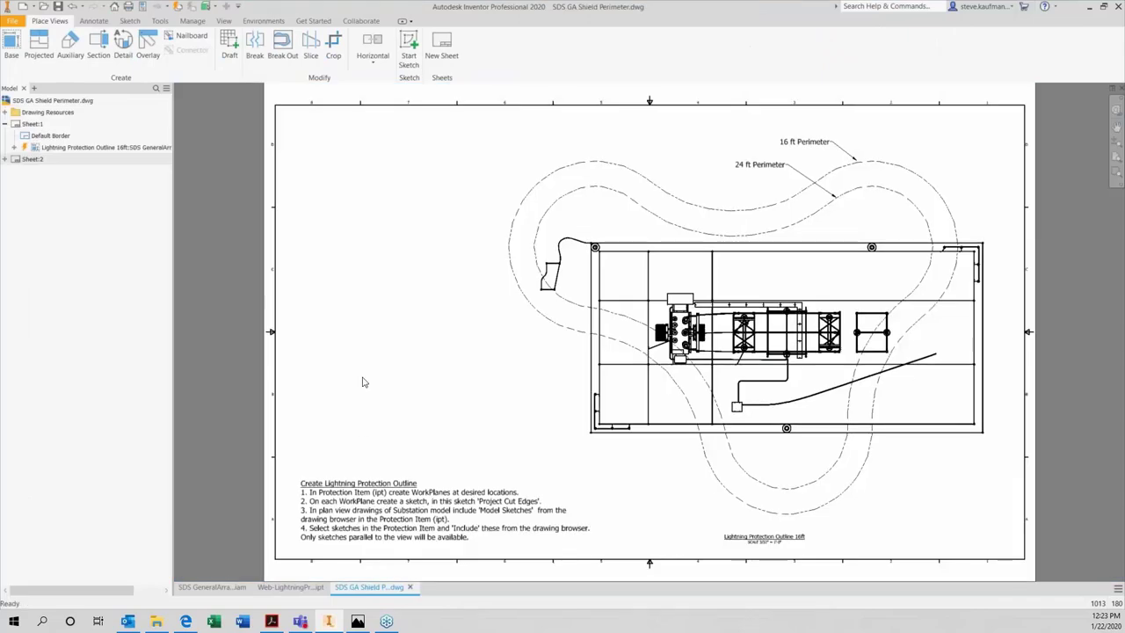
Step: Expand the Lightning Protection Outline 16ft view's model structure on Sheet:1 down to the contents of SD Lightning Masts
{"action": "left_click", "coordinate": [14, 148]}
{"action": "left_click", "coordinate": [24, 159]}
{"action": "left_click", "coordinate": [82, 161]}
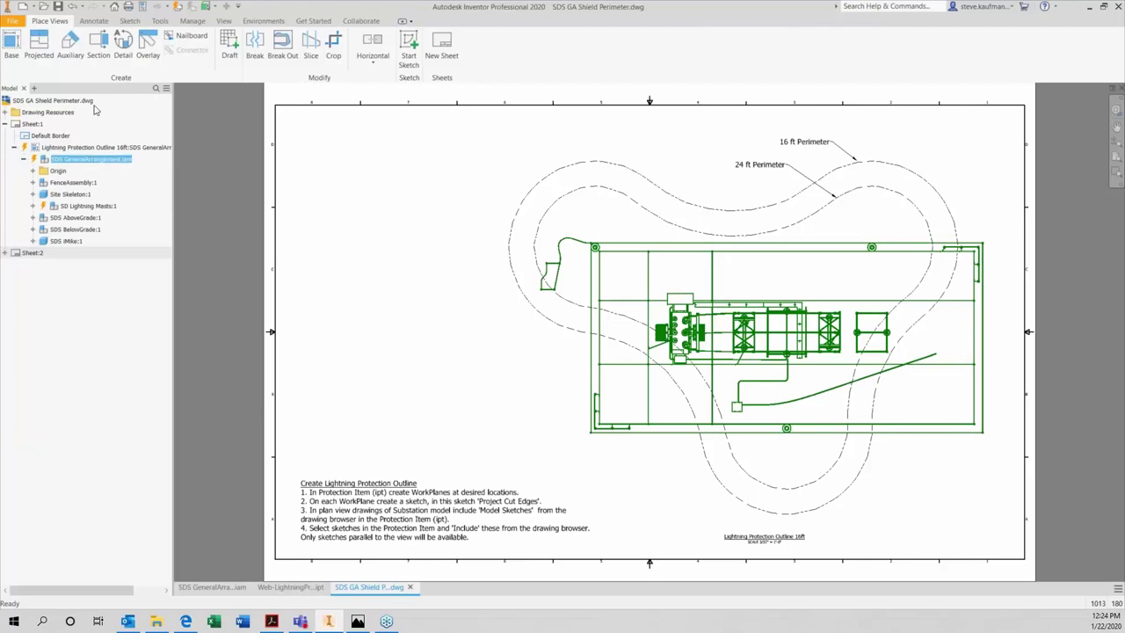
{"action": "key", "text": "Escape"}
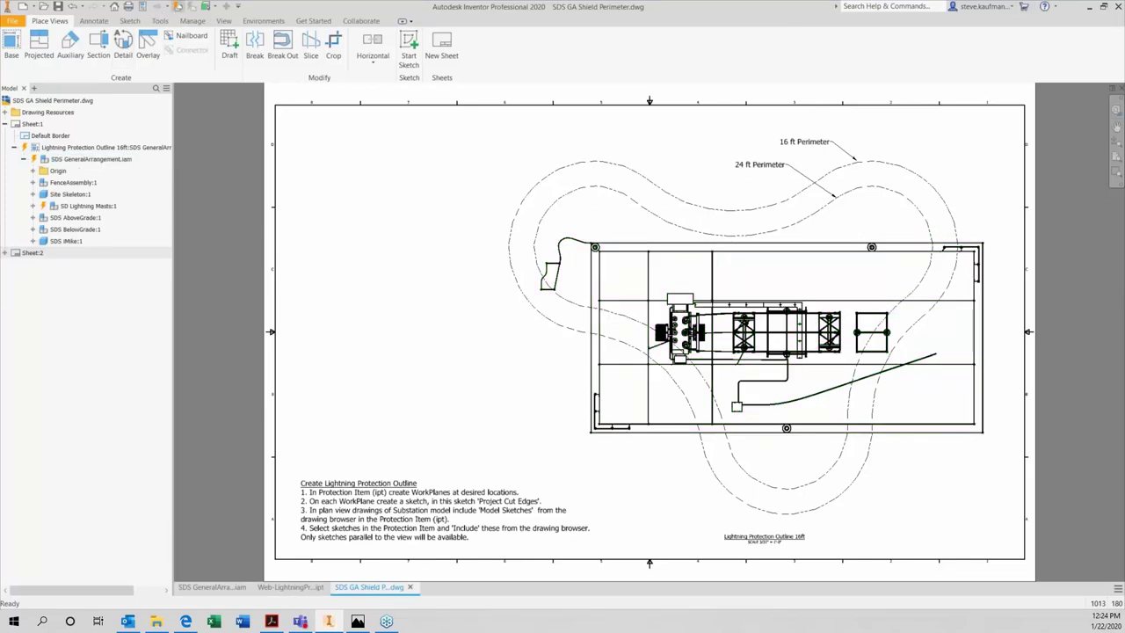
{"action": "left_click", "coordinate": [97, 206]}
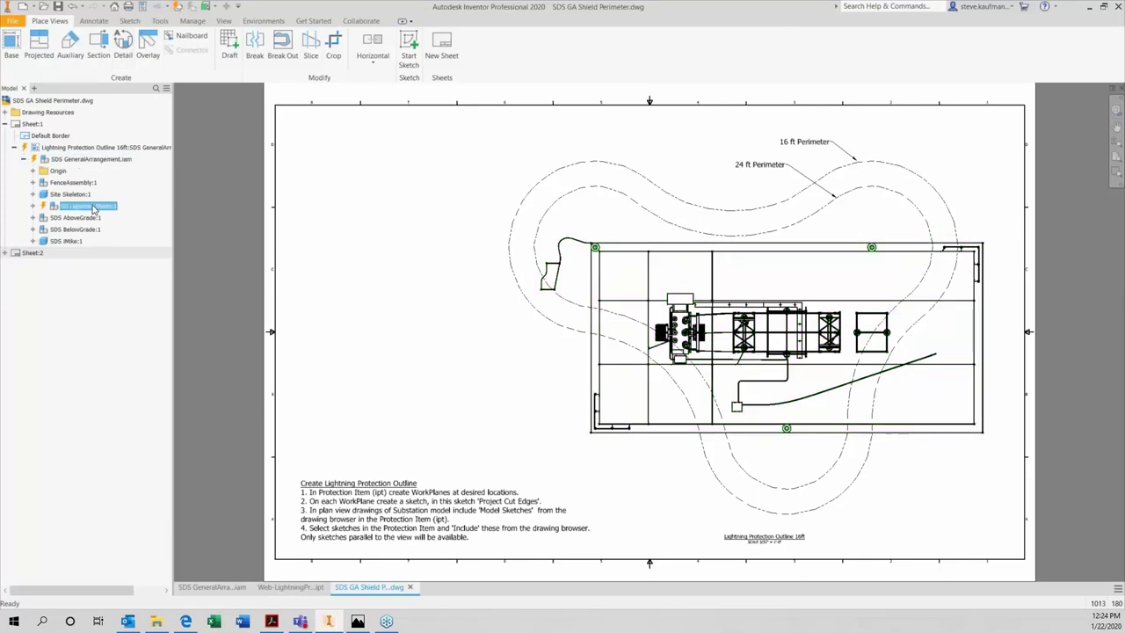
{"action": "right_click", "coordinate": [94, 206]}
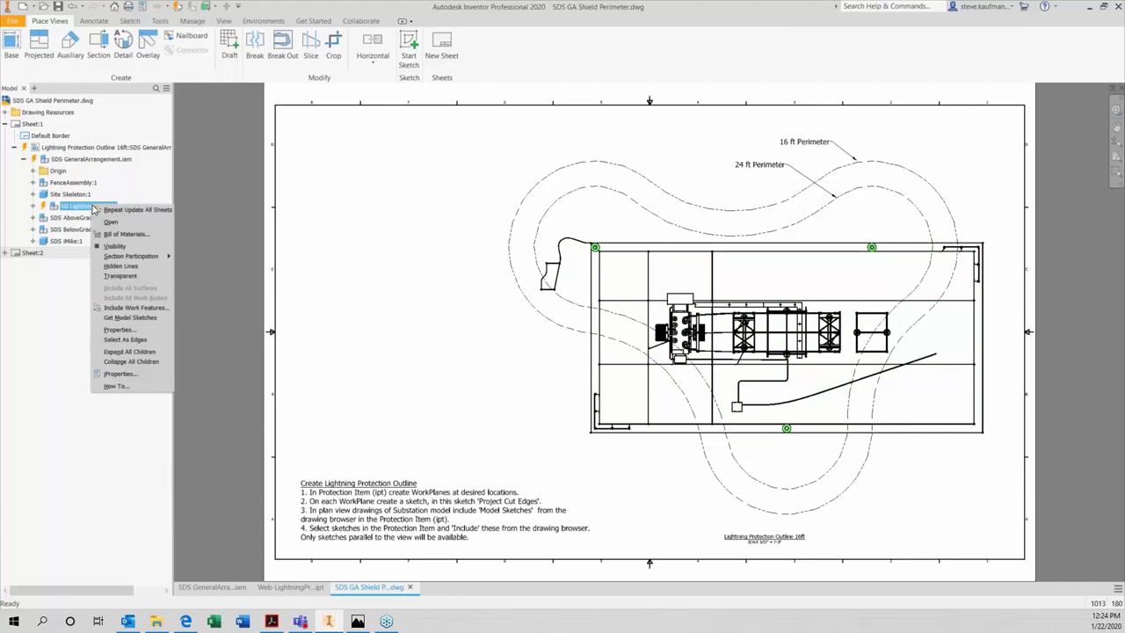
{"action": "left_click", "coordinate": [34, 207]}
{"action": "left_click", "coordinate": [34, 207]}
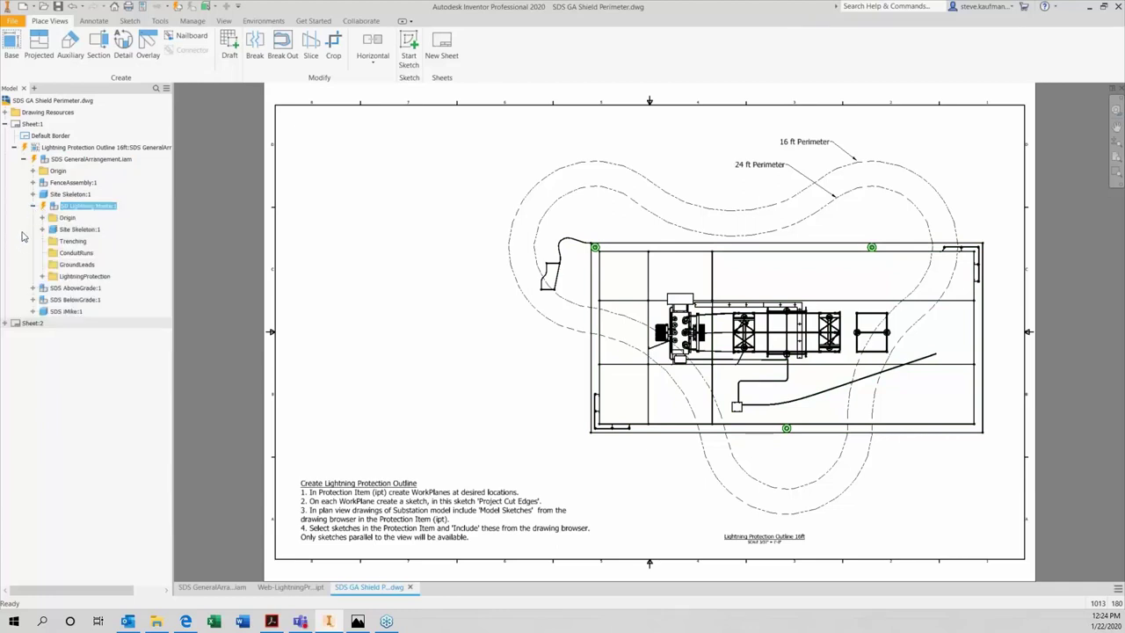
Step: Include Sketch 10ft from the Web-LightningProt part in the Lightning Protection Outline view
{"action": "left_click", "coordinate": [42, 276]}
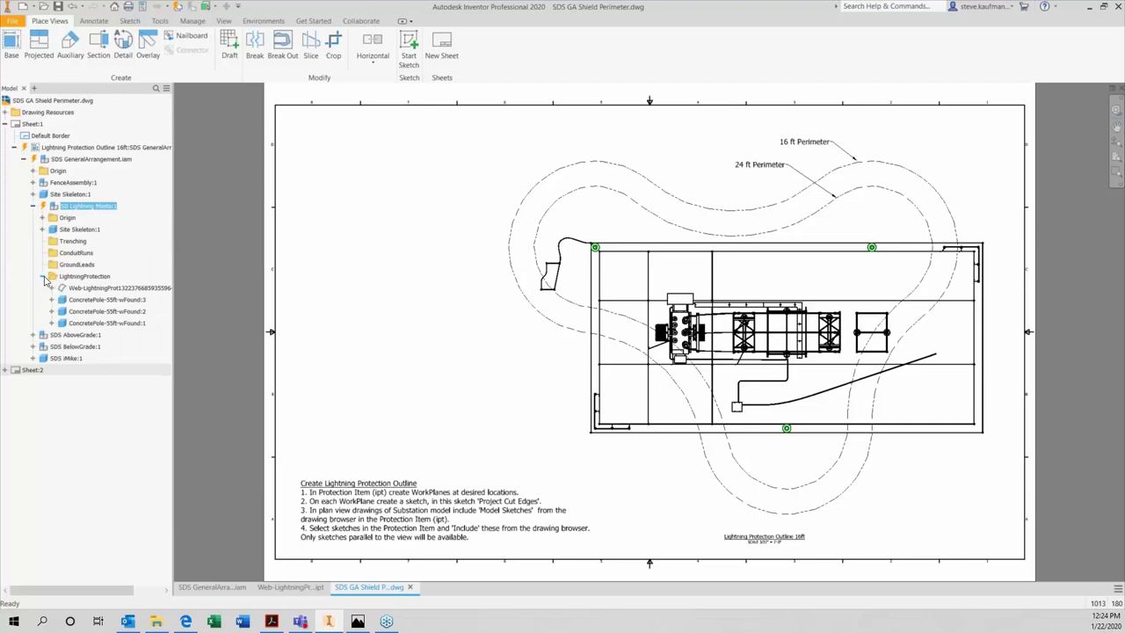
{"action": "left_click", "coordinate": [52, 289]}
{"action": "left_click_drag", "start_coordinate": [164, 294], "coordinate": [200, 577]}
{"action": "left_click", "coordinate": [106, 476]}
{"action": "right_click", "coordinate": [113, 480]}
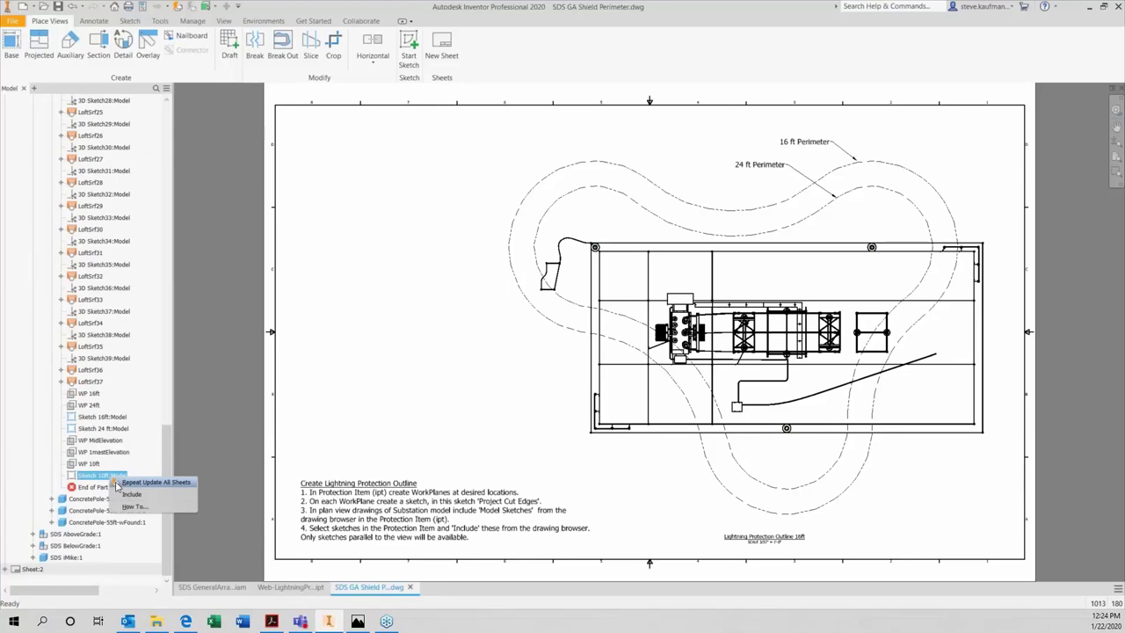
{"action": "left_click", "coordinate": [132, 494]}
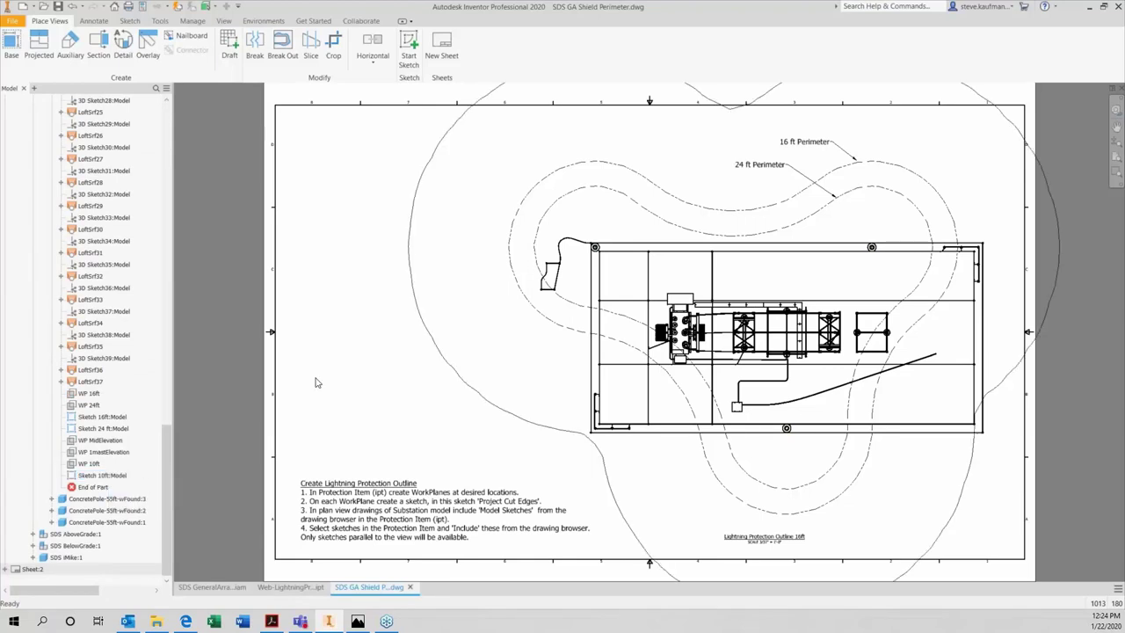
{"action": "scroll", "coordinate": [316, 382], "scroll_direction": "up", "scroll_amount": 2}
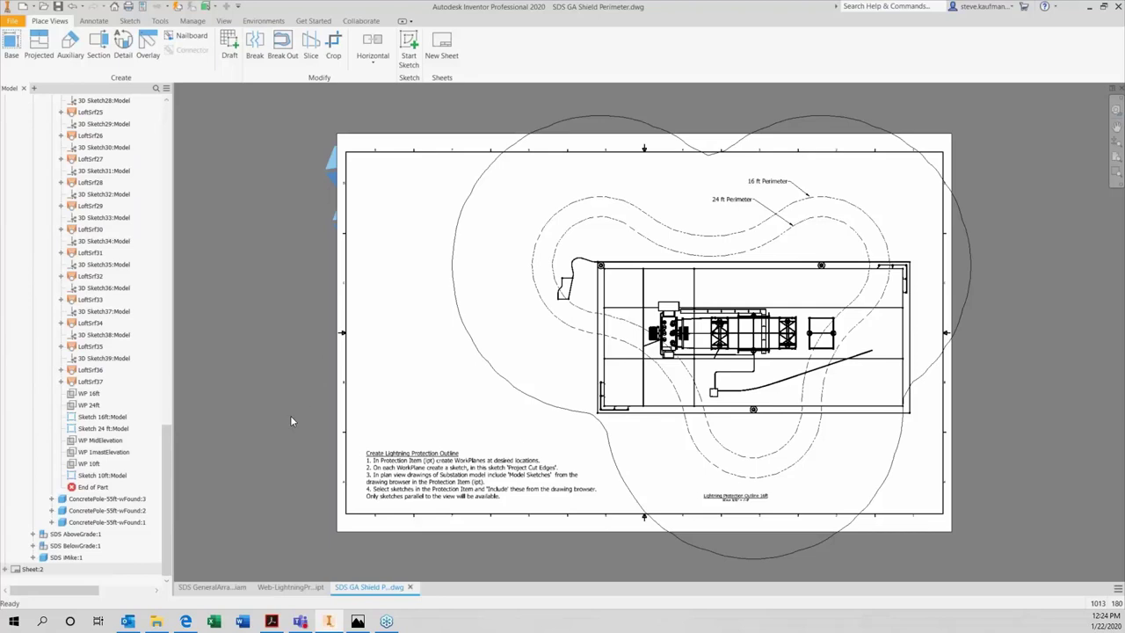
Step: Select Sketch 10ft as edges in the drawing view and change its line type to a dashed style
{"action": "right_click", "coordinate": [115, 475]}
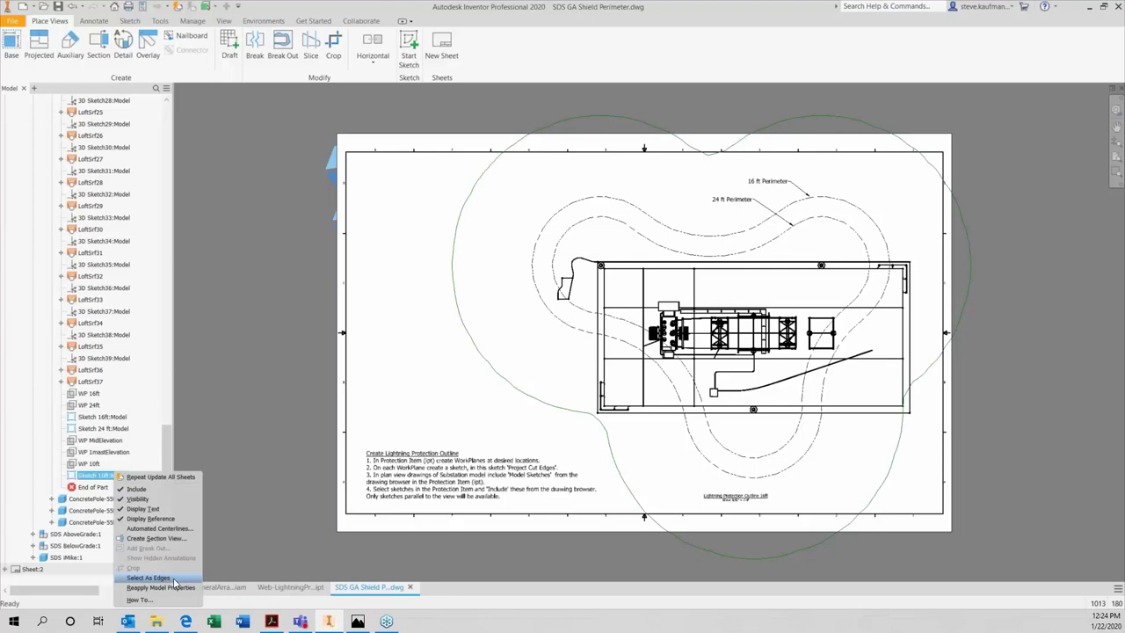
{"action": "left_click", "coordinate": [175, 579]}
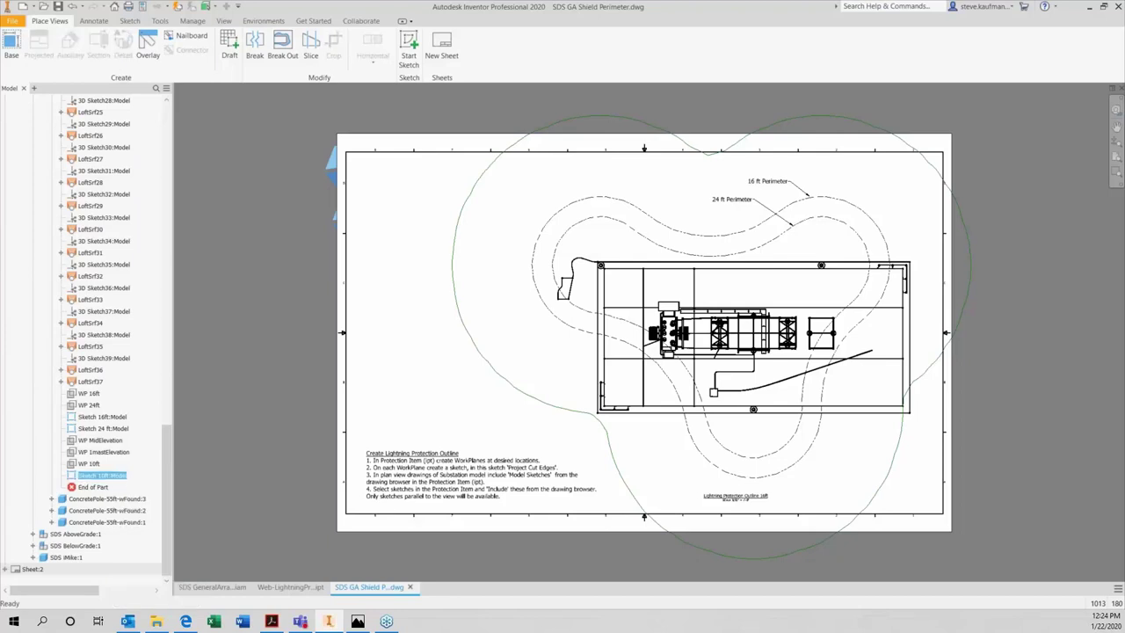
{"action": "right_click", "coordinate": [359, 251]}
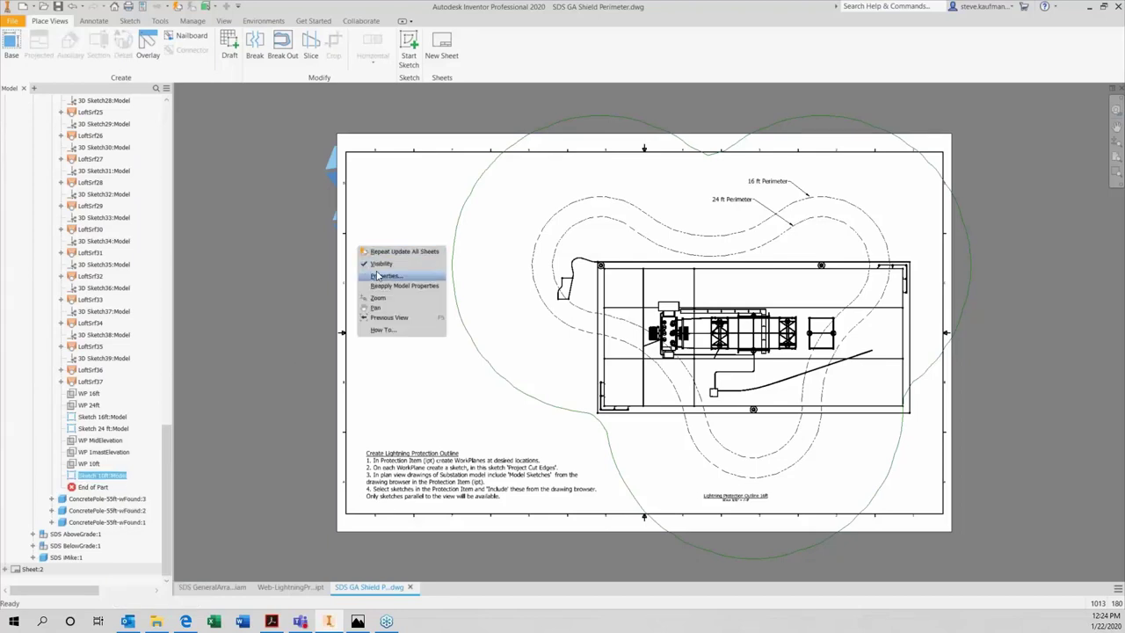
{"action": "left_click", "coordinate": [382, 277]}
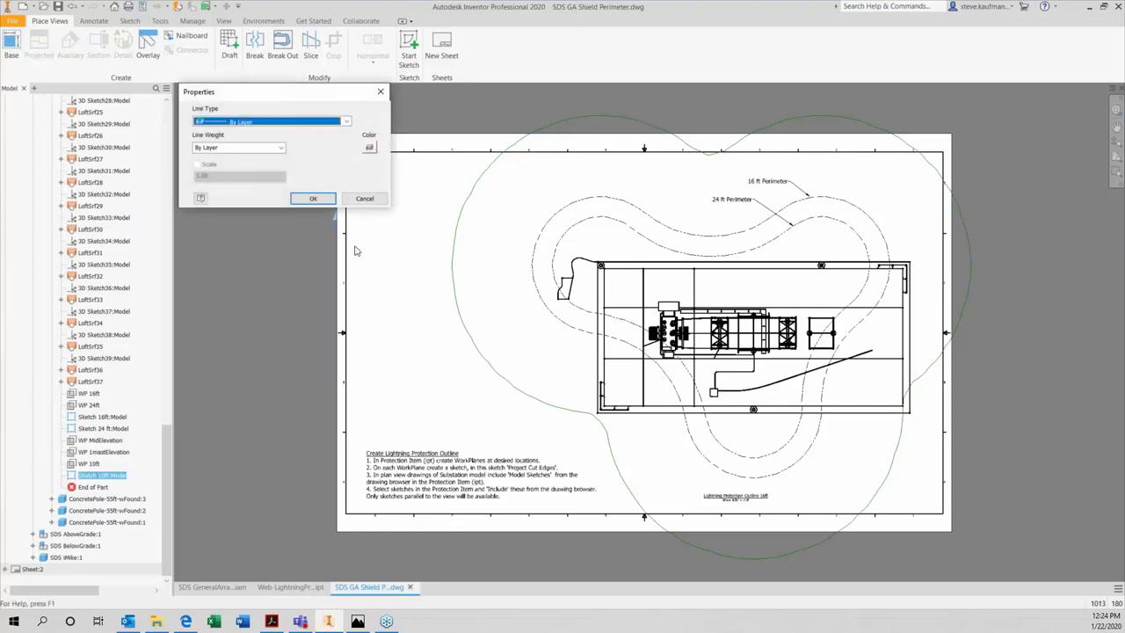
{"action": "left_click", "coordinate": [346, 123]}
{"action": "left_click", "coordinate": [287, 182]}
{"action": "left_click", "coordinate": [310, 199]}
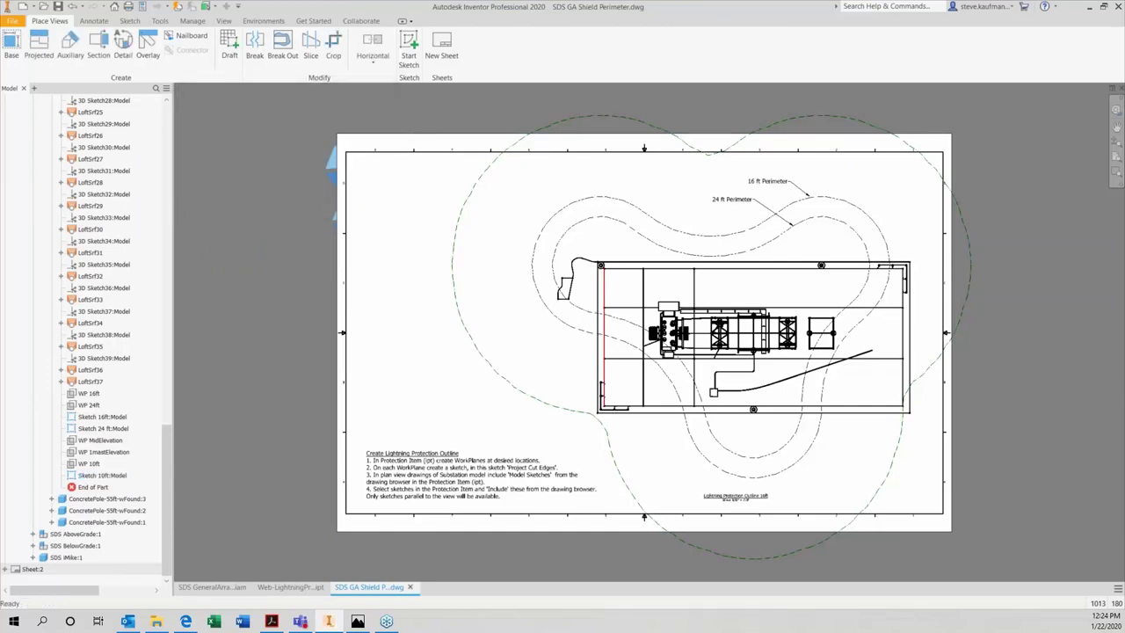
Step: Review the included perimeter outlines around the substation plan and save the SDS GA Shield Perimeter drawing with its dependents
{"action": "mouse_move", "coordinate": [605, 406]}
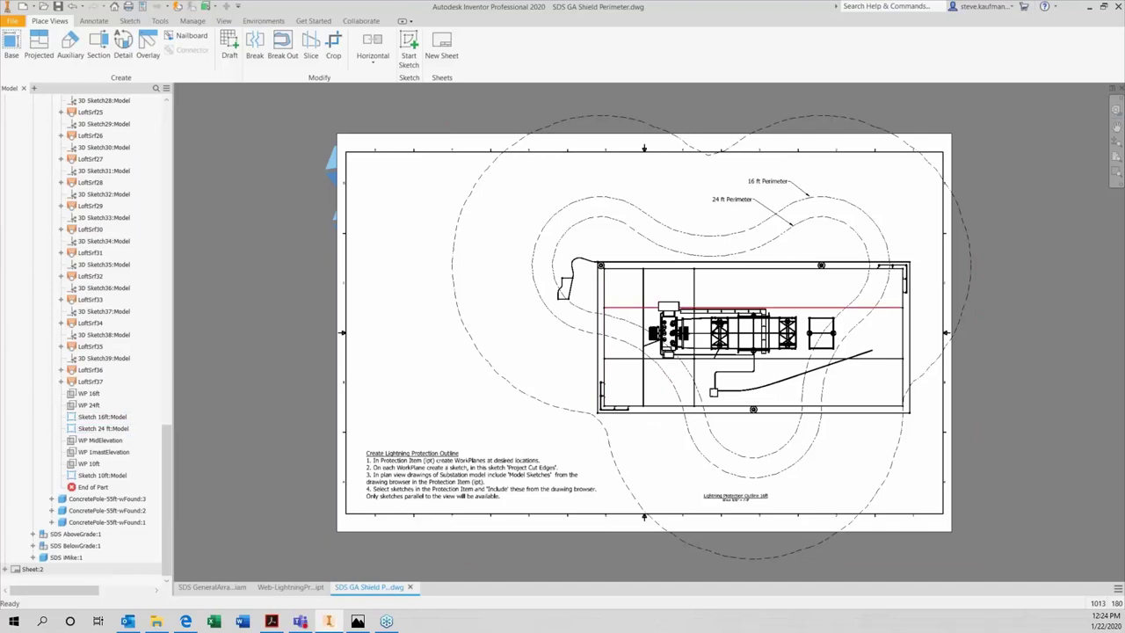
{"action": "scroll", "coordinate": [678, 368], "scroll_direction": "up", "scroll_amount": 5}
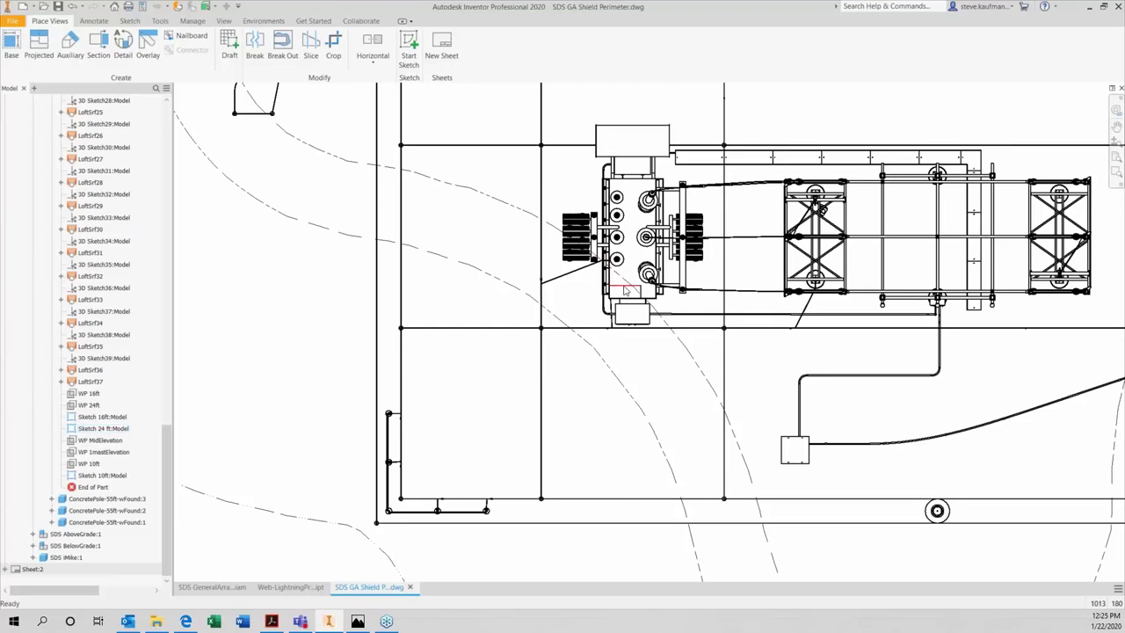
{"action": "scroll", "coordinate": [460, 354], "scroll_direction": "down", "scroll_amount": 3}
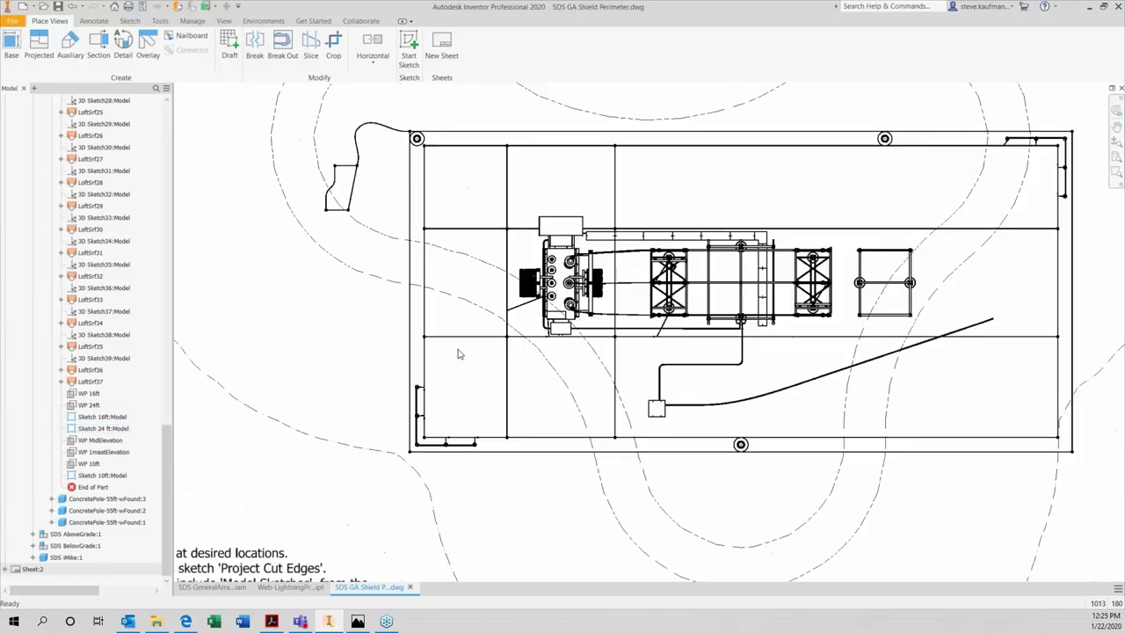
{"action": "scroll", "coordinate": [459, 355], "scroll_direction": "down", "scroll_amount": 2}
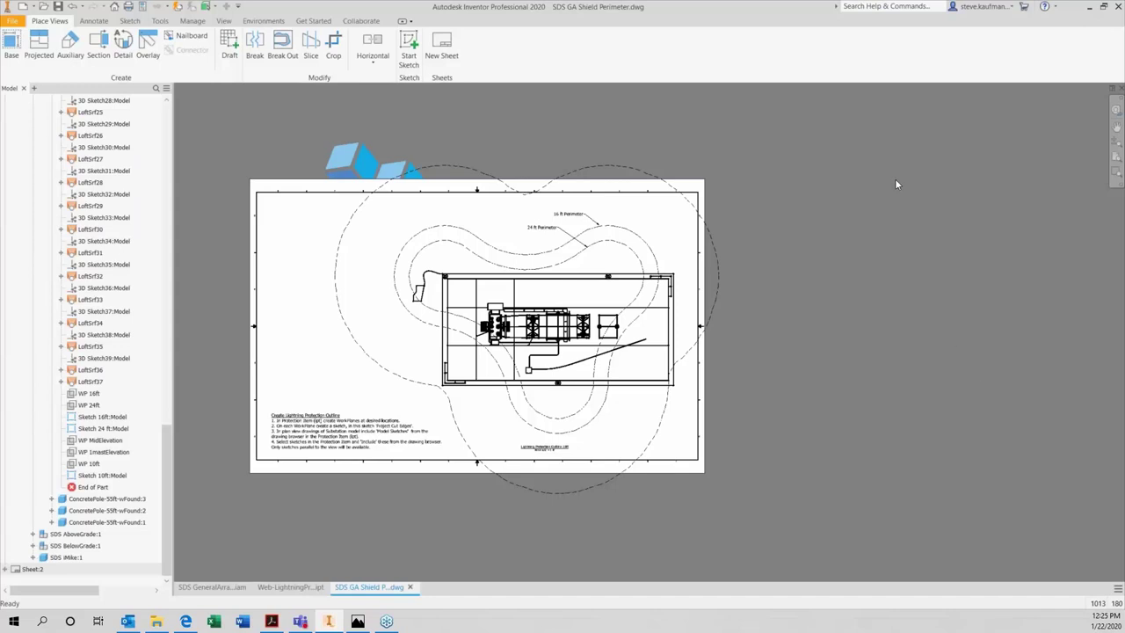
{"action": "key", "text": "Home"}
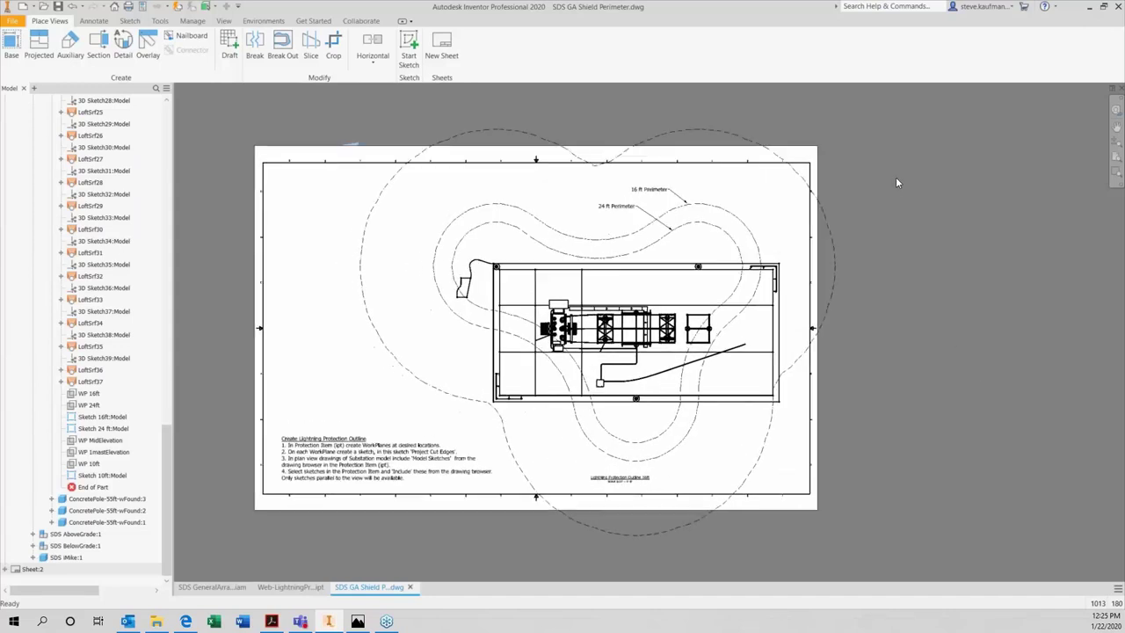
{"action": "left_click", "coordinate": [62, 7]}
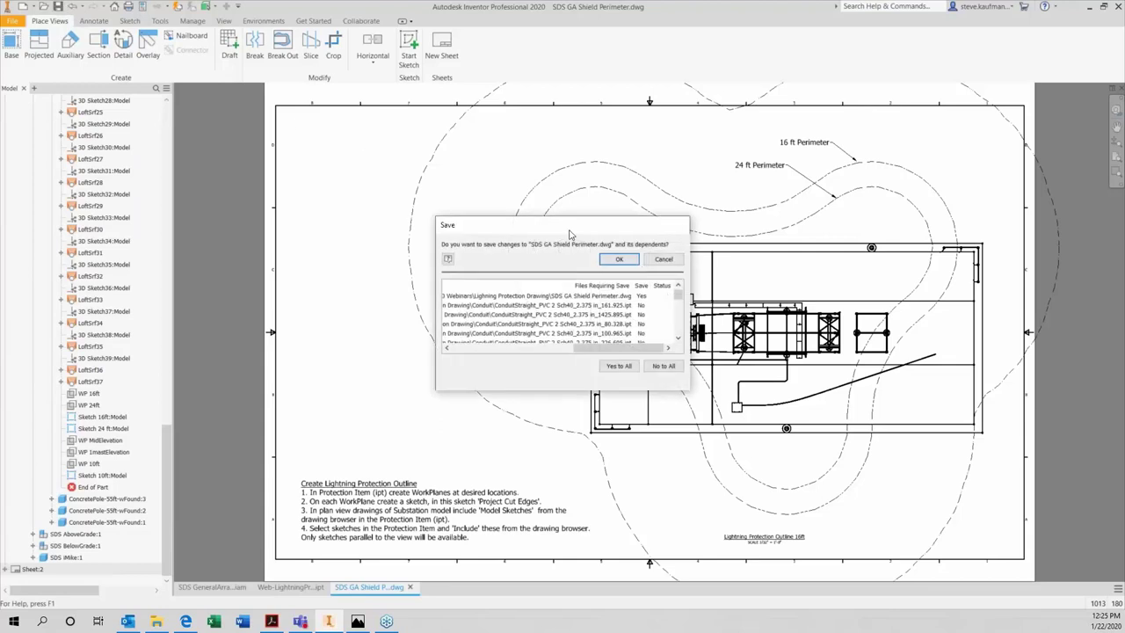
{"action": "left_click", "coordinate": [619, 258]}
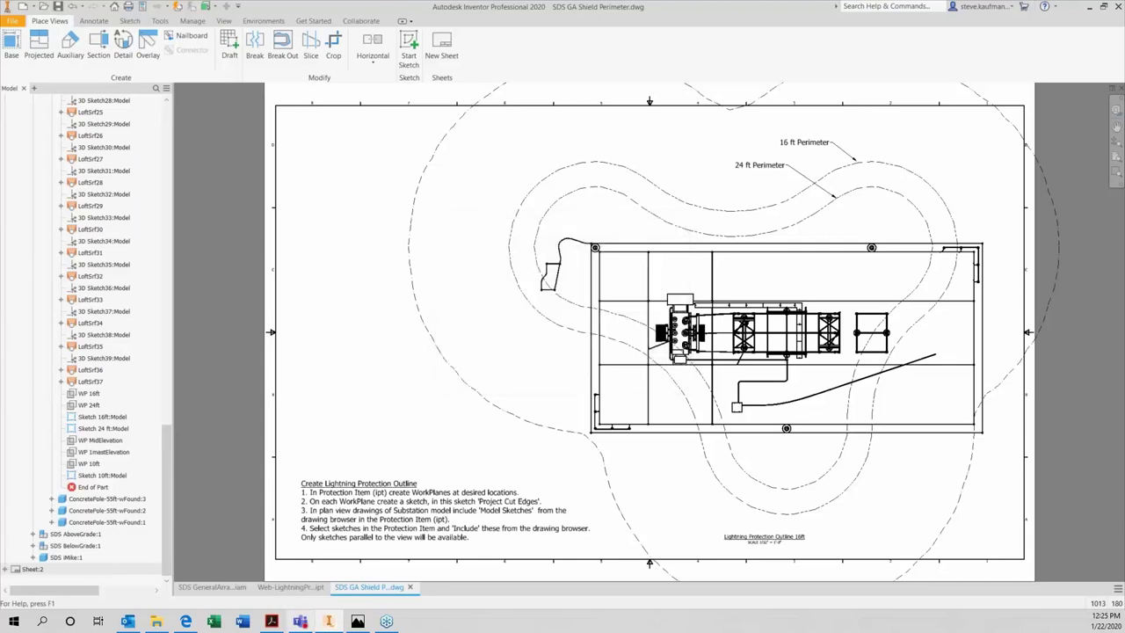
Step: View the SDS GeneralArrangement assembly and the Web-LightningProt part with its protection surfaces in the home view
{"action": "left_click", "coordinate": [242, 587]}
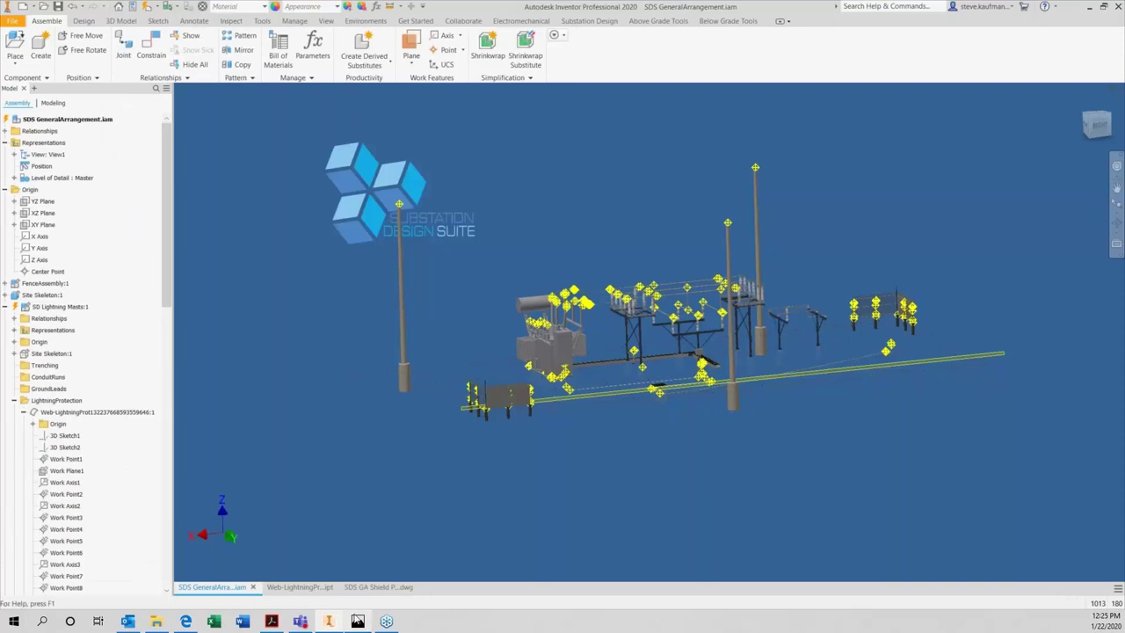
{"action": "left_click", "coordinate": [301, 588]}
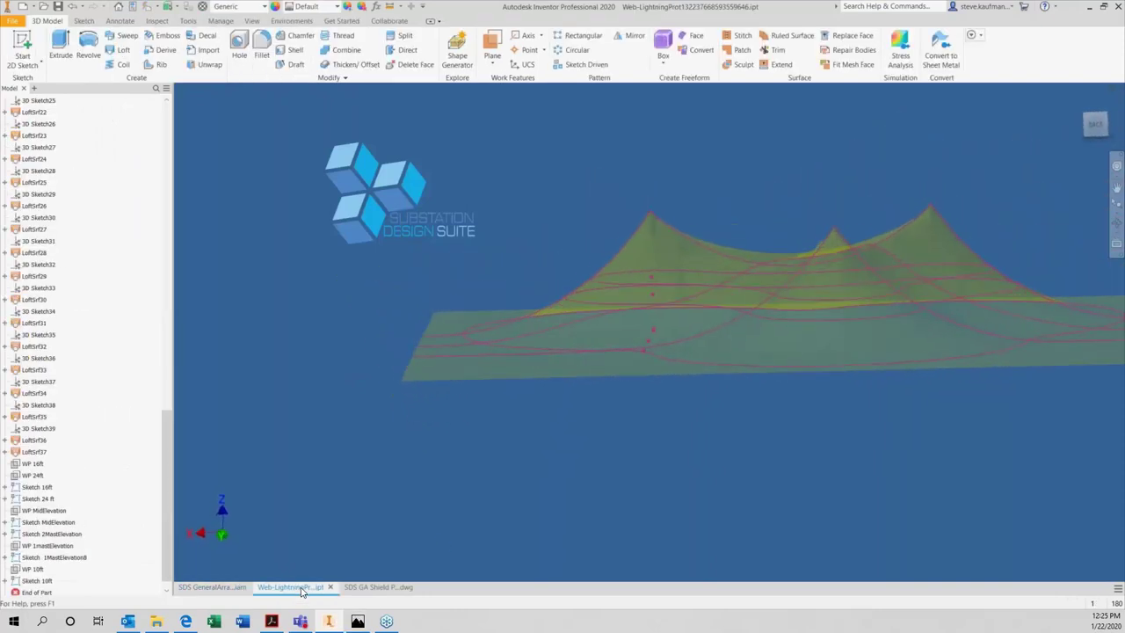
{"action": "key", "text": "F6"}
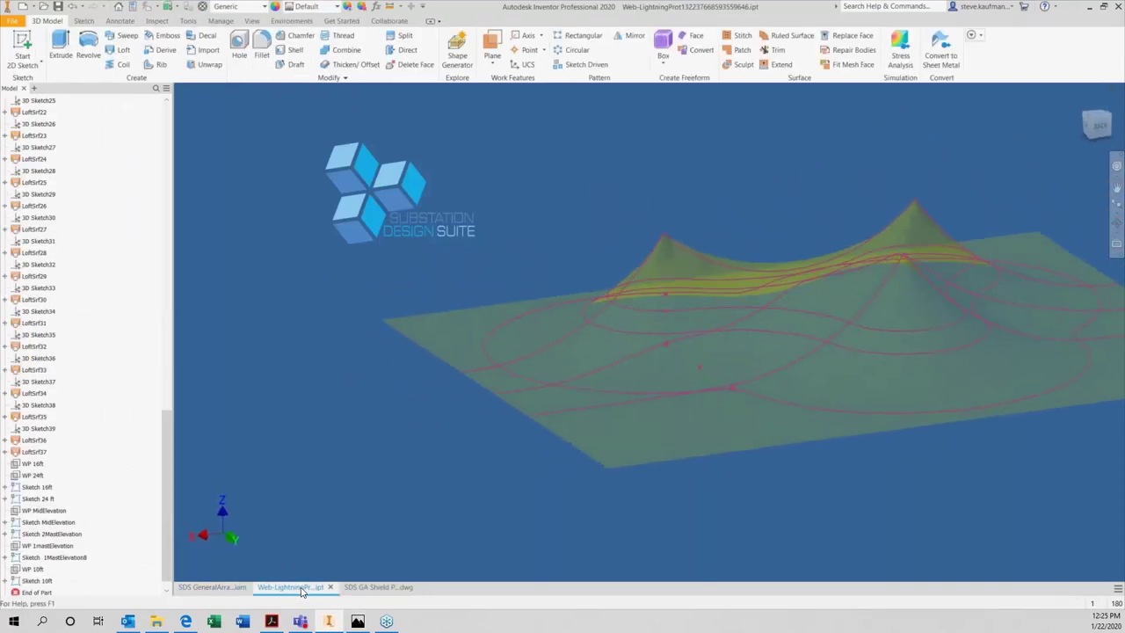
Step: Return to the SDS GA Shield Perimeter drawing, collapse Sheet:1 in the model tree and activate Sheet:2
{"action": "left_click", "coordinate": [373, 587]}
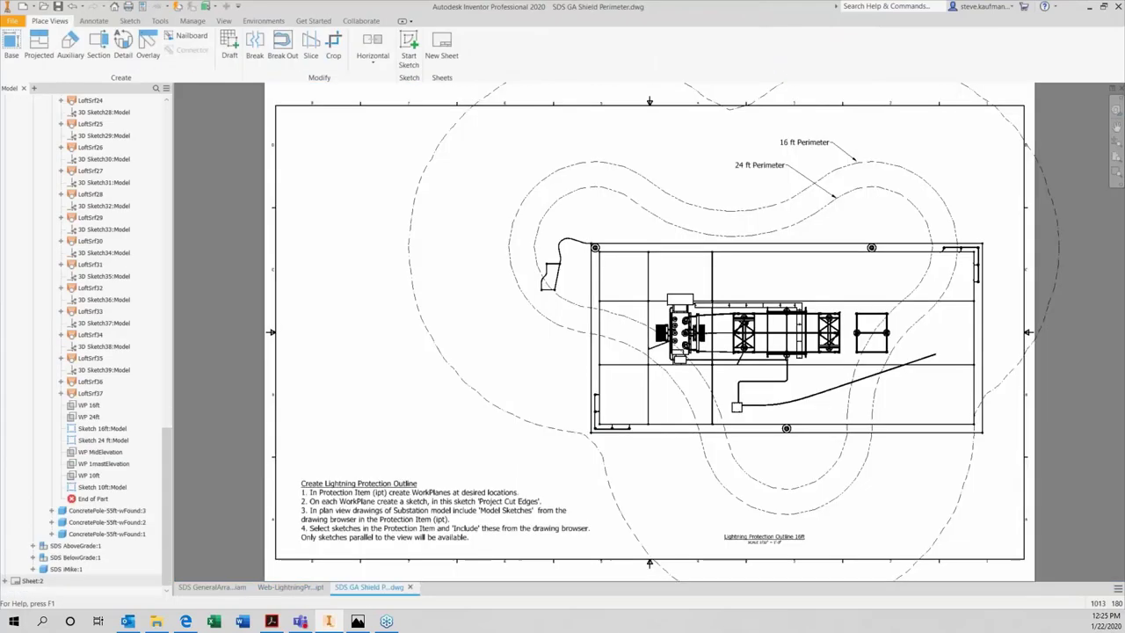
{"action": "left_click_drag", "start_coordinate": [167, 510], "coordinate": [167, 176]}
{"action": "left_click", "coordinate": [5, 125]}
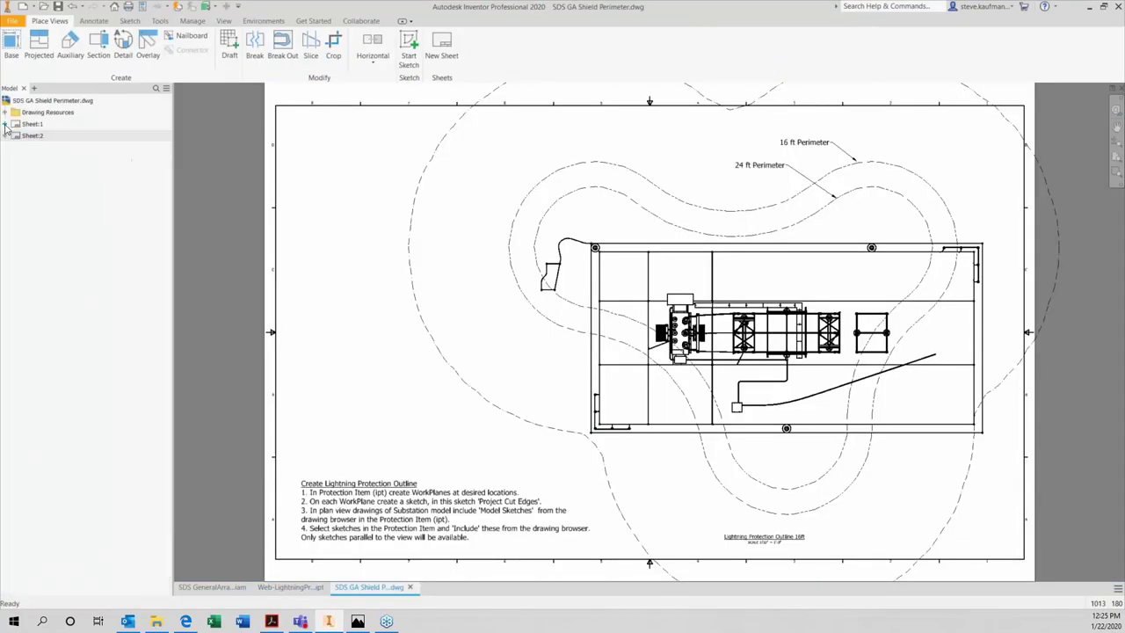
{"action": "left_click", "coordinate": [29, 137]}
{"action": "right_click", "coordinate": [30, 139]}
{"action": "left_click", "coordinate": [51, 181]}
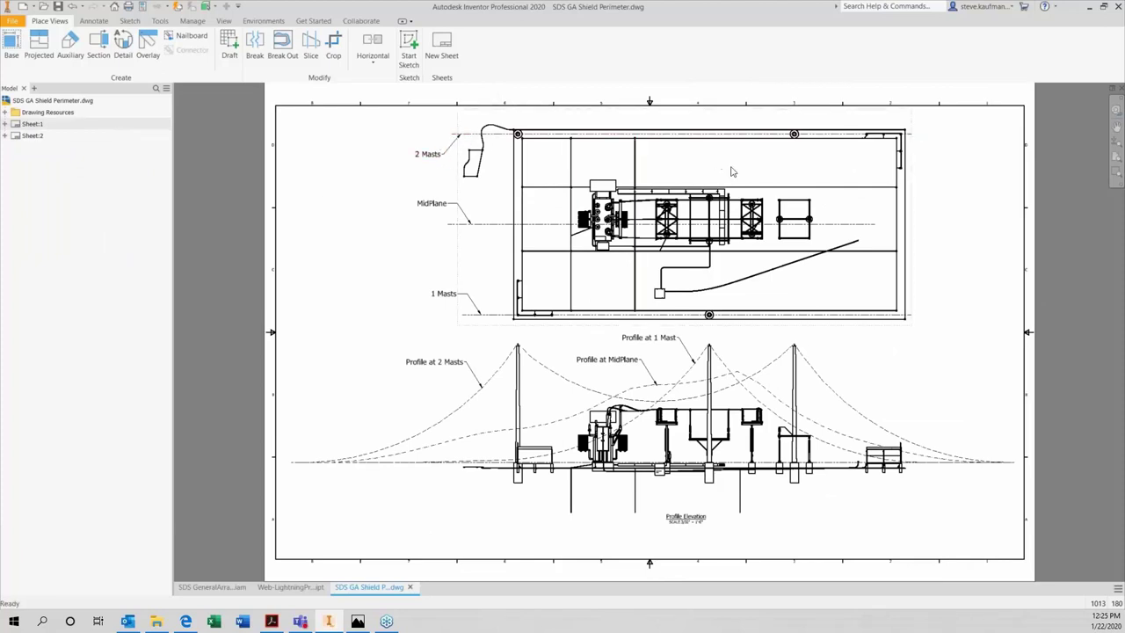
Step: Examine the 2 Masts, MidPlane and 1 Masts cut lines in the plan and their protection profiles in the elevation view
{"action": "left_click", "coordinate": [806, 135]}
{"action": "key", "text": "Escape"}
{"action": "left_click", "coordinate": [807, 230]}
{"action": "key", "text": "Escape"}
{"action": "mouse_move", "coordinate": [478, 469]}
Step: Activate Sheet:1 and read the Create Lightning Protection Outline instructions note
{"action": "left_click", "coordinate": [28, 125]}
{"action": "right_click", "coordinate": [29, 125]}
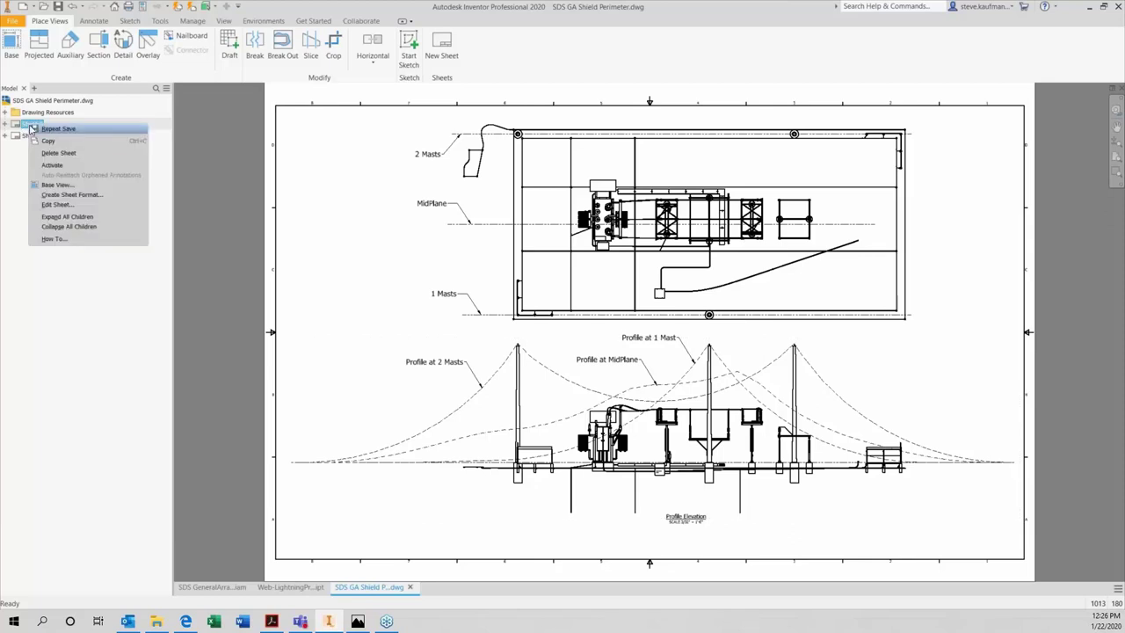
{"action": "left_click", "coordinate": [51, 164]}
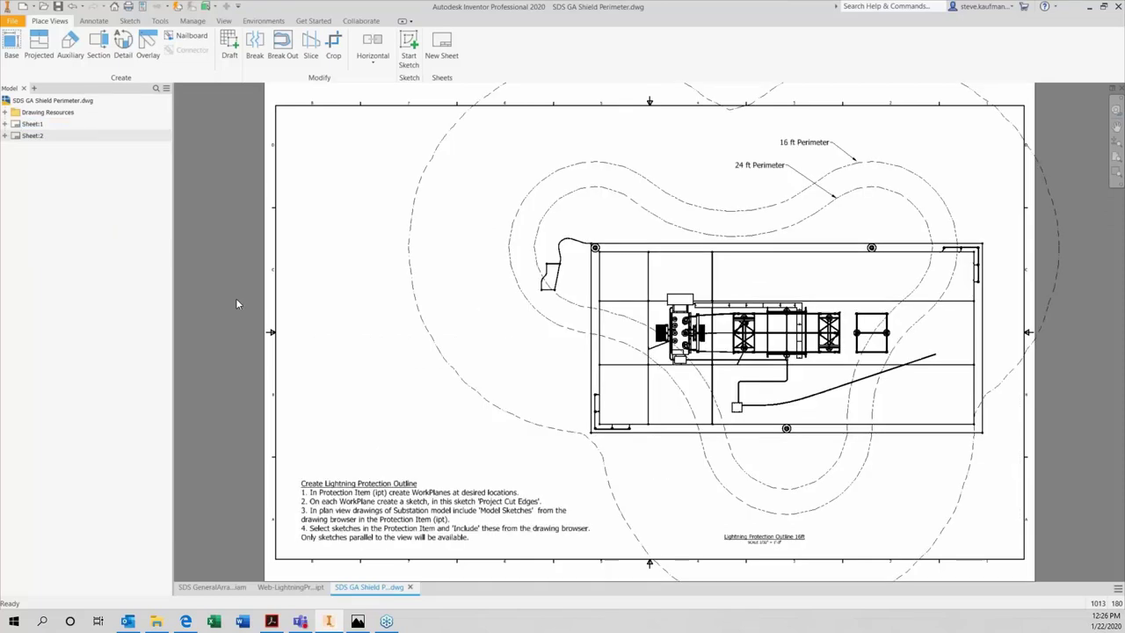
{"action": "scroll", "coordinate": [404, 400], "scroll_direction": "up", "scroll_amount": 3}
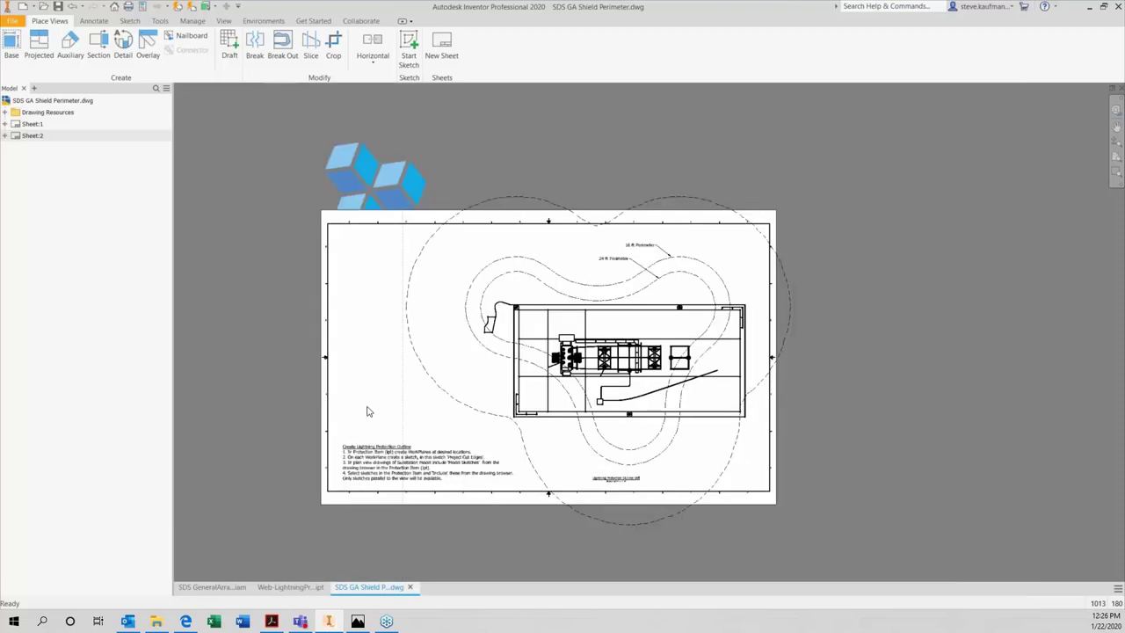
{"action": "left_click", "coordinate": [345, 448]}
{"action": "scroll", "coordinate": [377, 471], "scroll_direction": "down", "scroll_amount": 3}
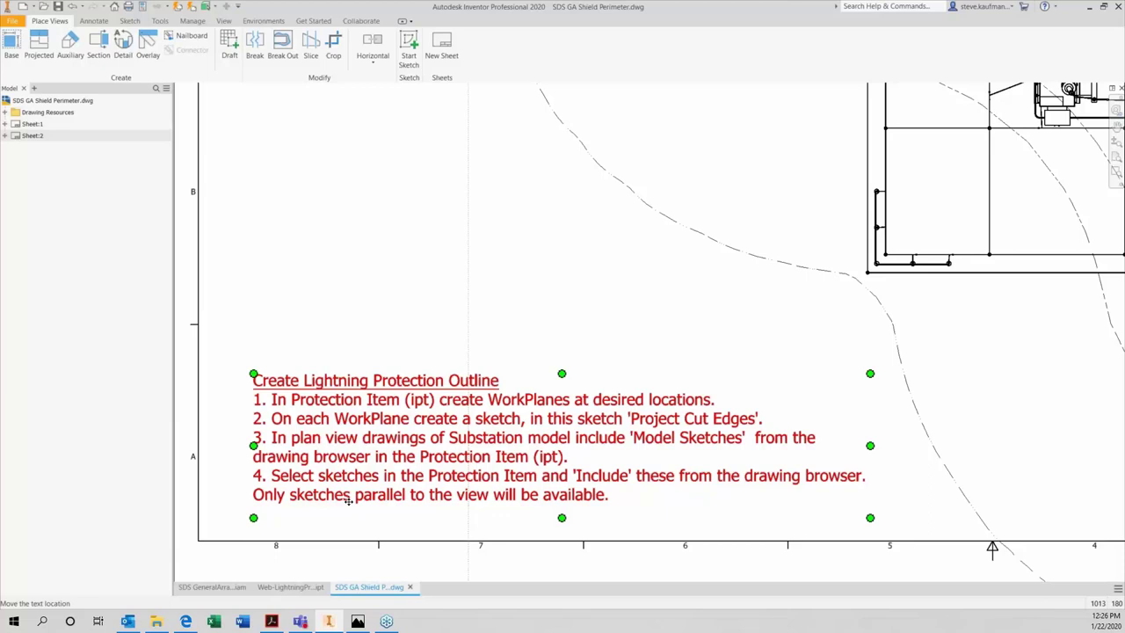
{"action": "scroll", "coordinate": [348, 502], "scroll_direction": "up", "scroll_amount": 3}
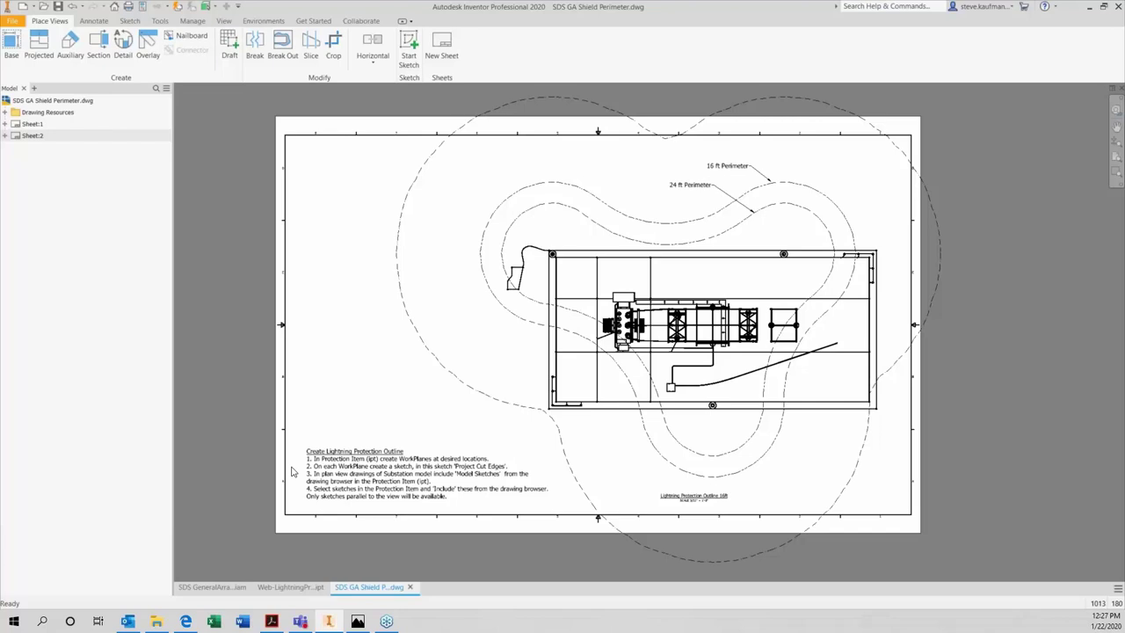
Step: In the SDS GeneralArrangement assembly, check the rolling sphere strike radius in the above-grade Lightning Protection settings and save the settings
{"action": "left_click", "coordinate": [212, 586]}
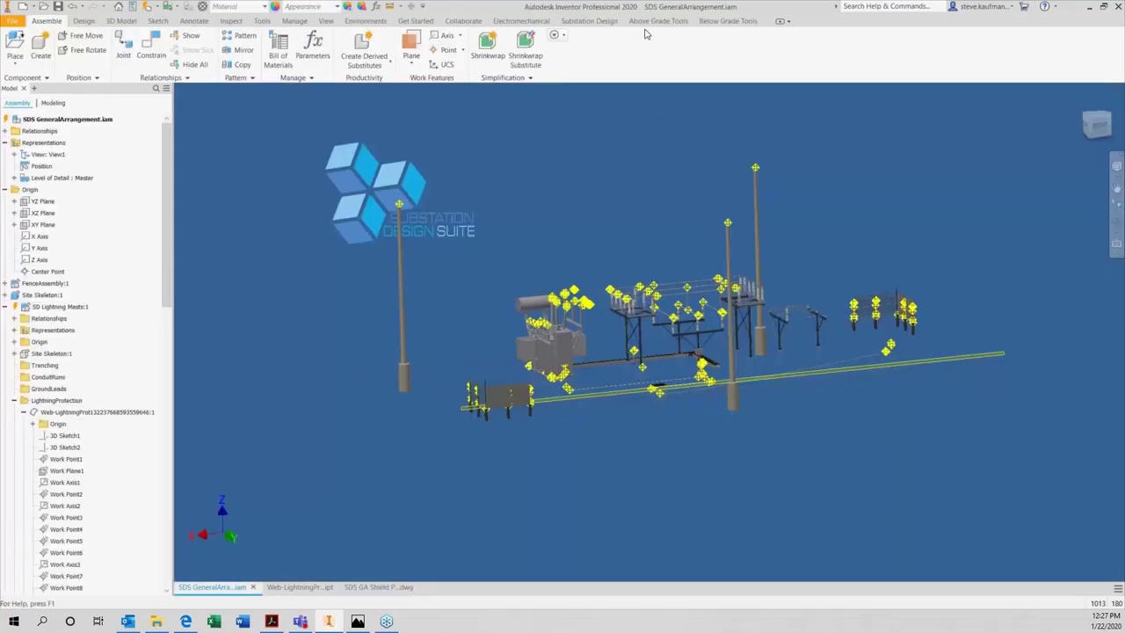
{"action": "left_click", "coordinate": [675, 21]}
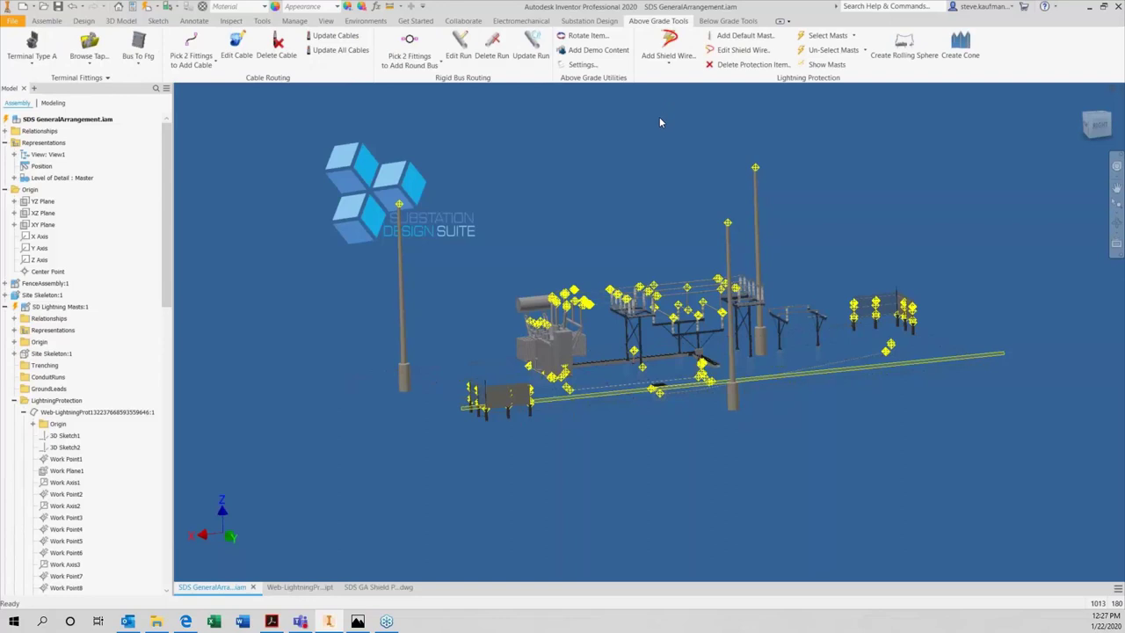
{"action": "left_click", "coordinate": [596, 67]}
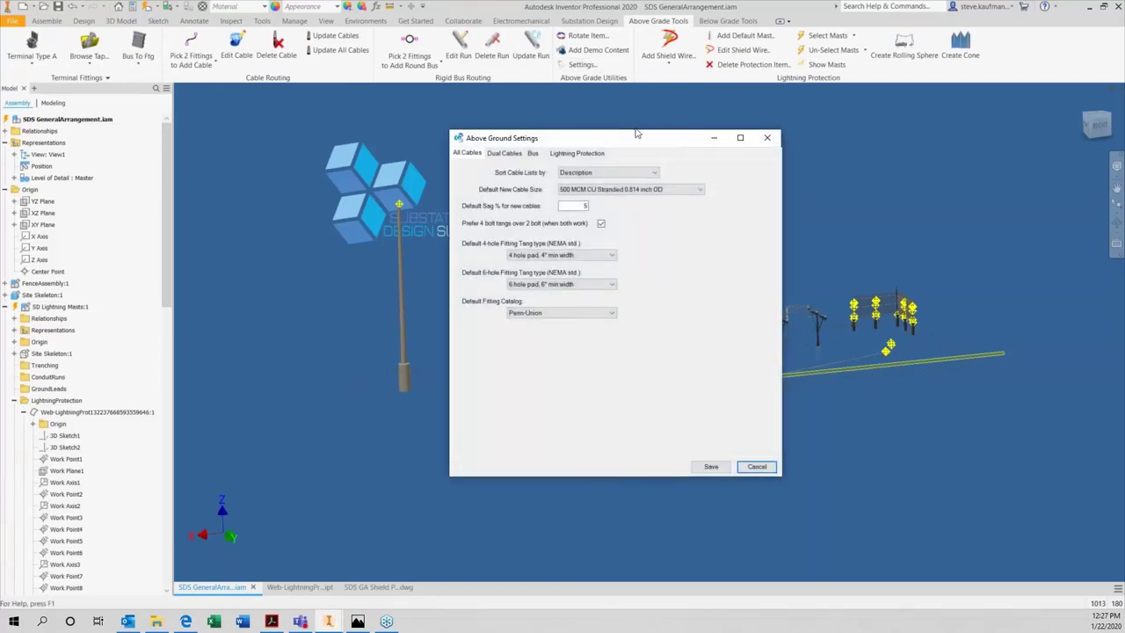
{"action": "left_click", "coordinate": [600, 153]}
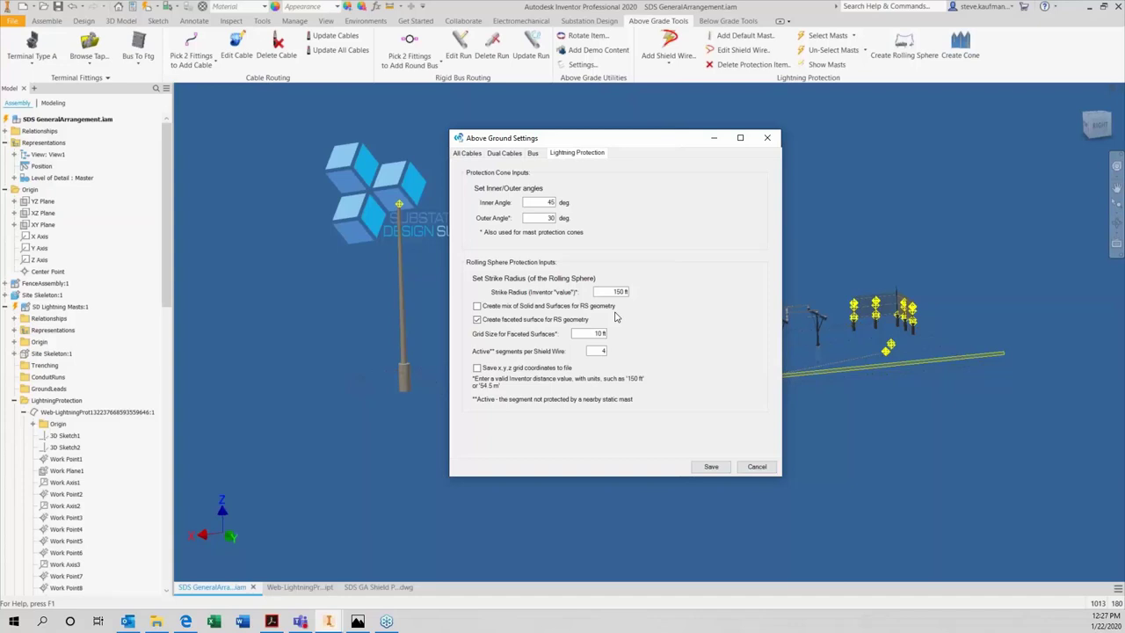
{"action": "left_click_drag", "start_coordinate": [595, 292], "coordinate": [628, 292]}
{"action": "left_click", "coordinate": [605, 292]}
{"action": "left_click", "coordinate": [712, 467]}
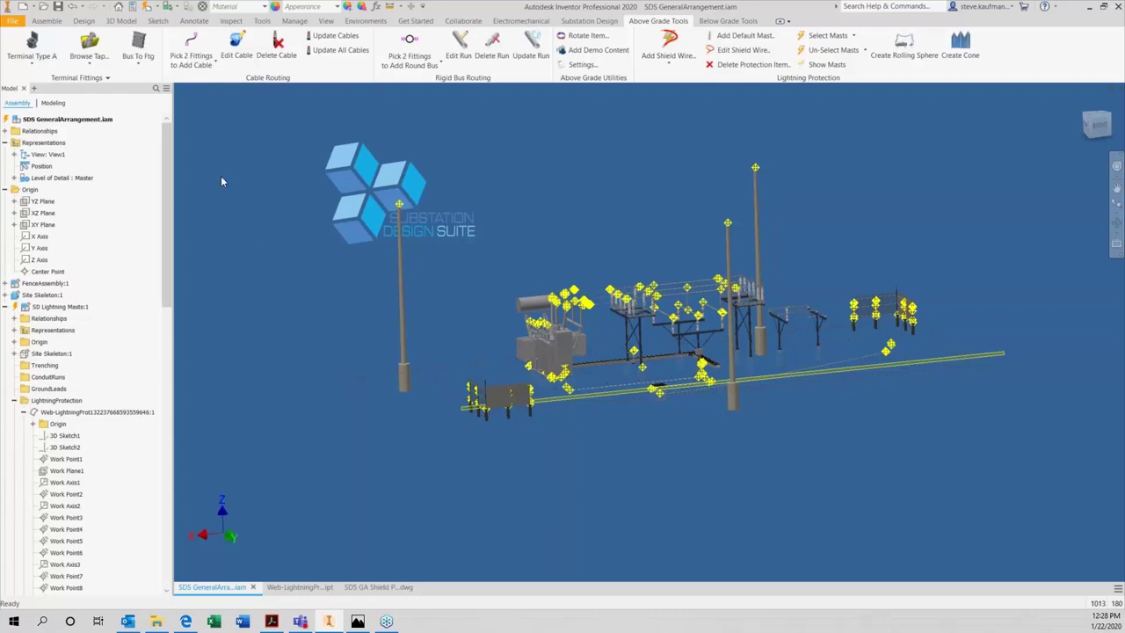
Step: Open the bolt assembly BoltAssyD050G200.iam from the Hardware folder inside Lightning Protection Drawing
{"action": "left_click", "coordinate": [44, 7]}
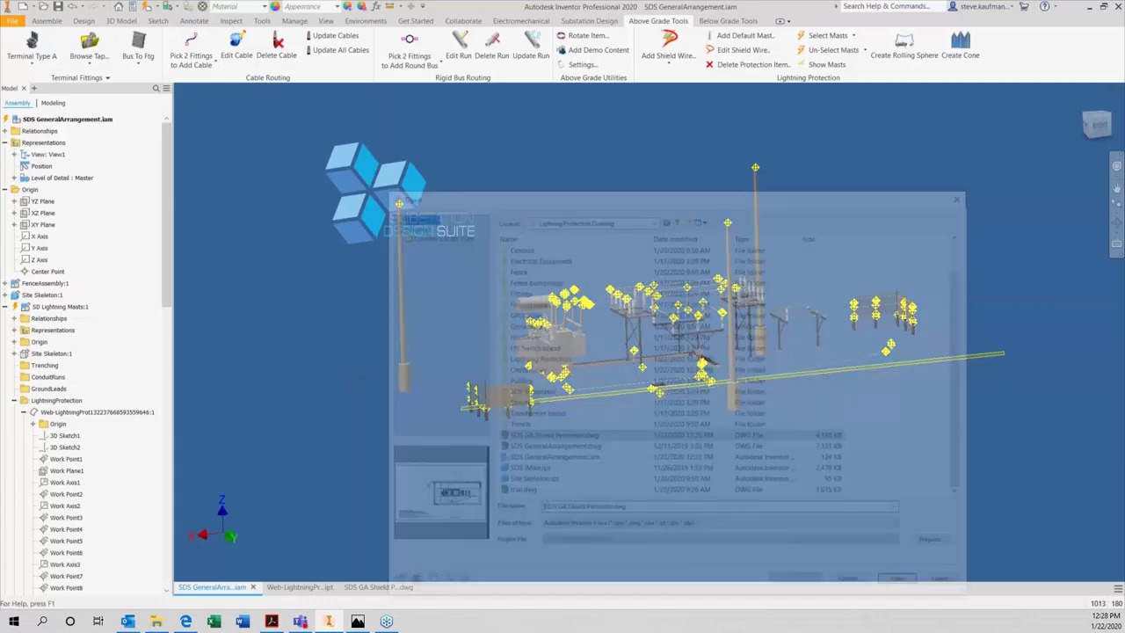
{"action": "left_click", "coordinate": [675, 217]}
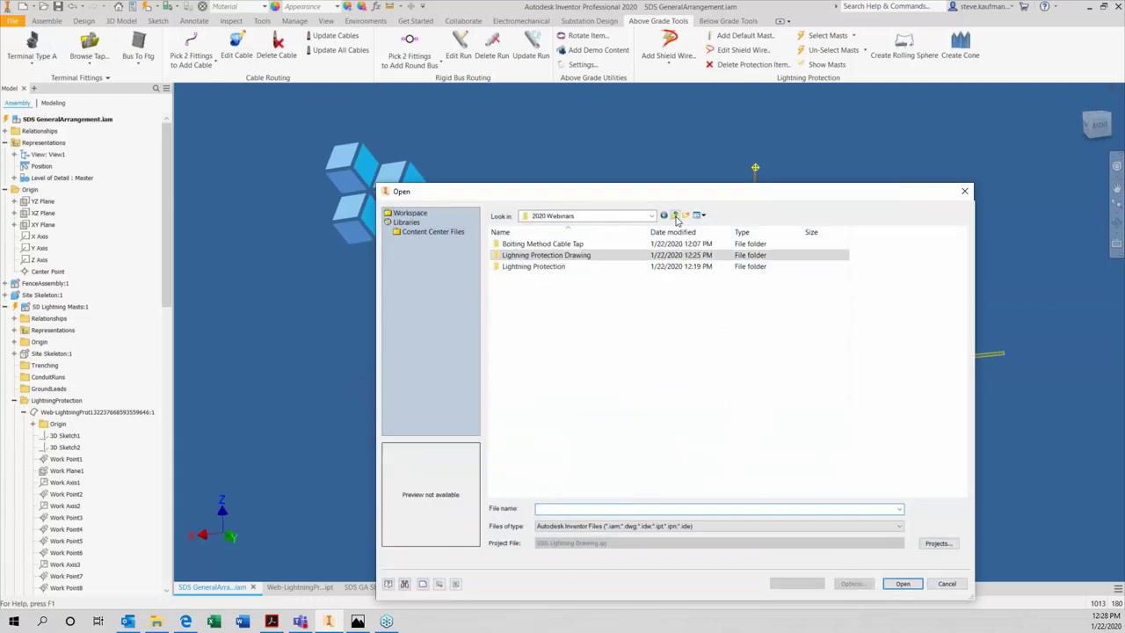
{"action": "double_click", "coordinate": [563, 257]}
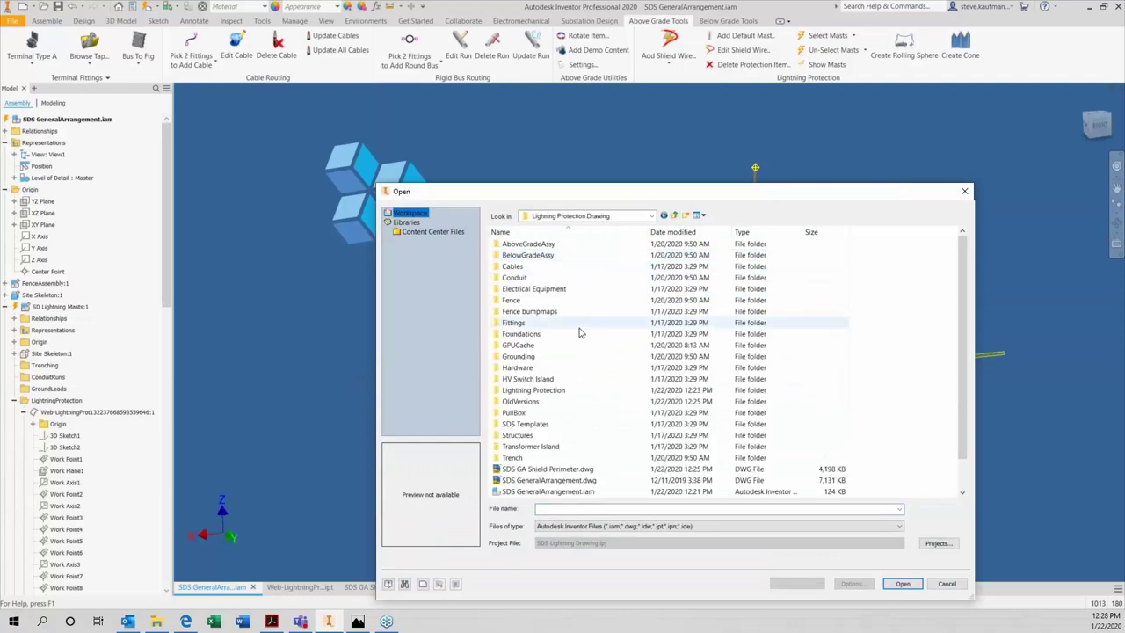
{"action": "double_click", "coordinate": [547, 367]}
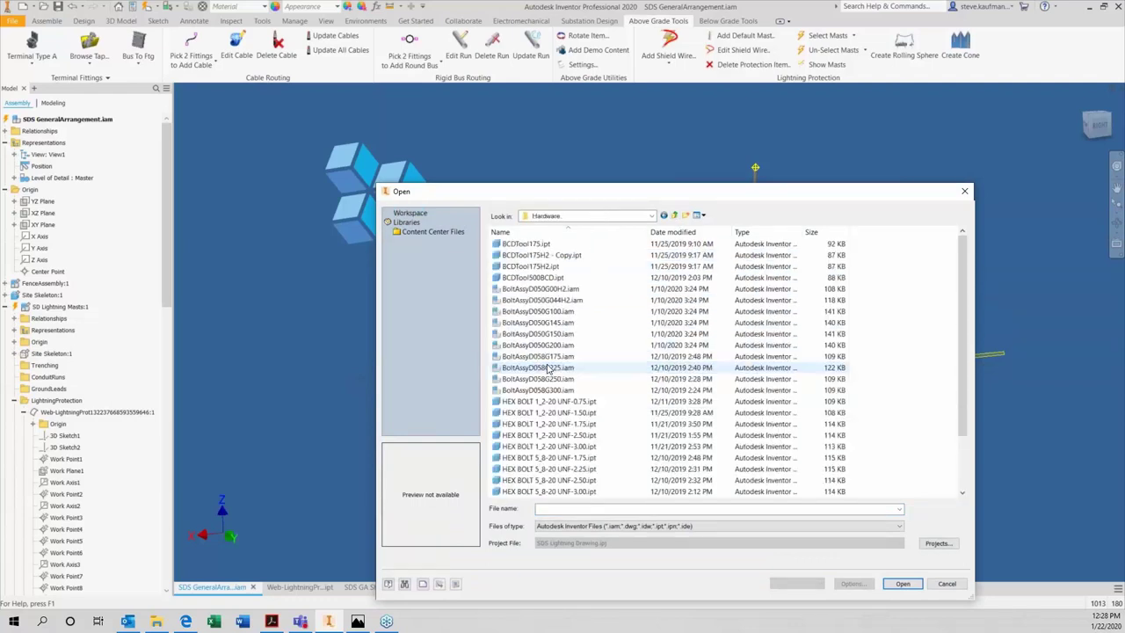
{"action": "left_click", "coordinate": [545, 300]}
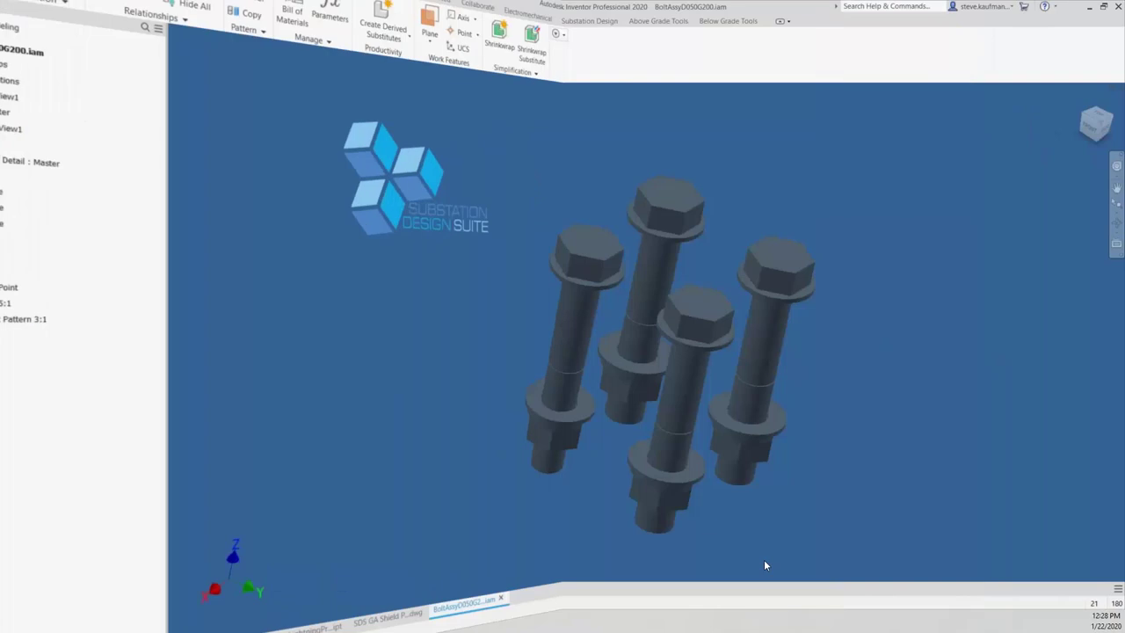
{"action": "left_click", "coordinate": [435, 345]}
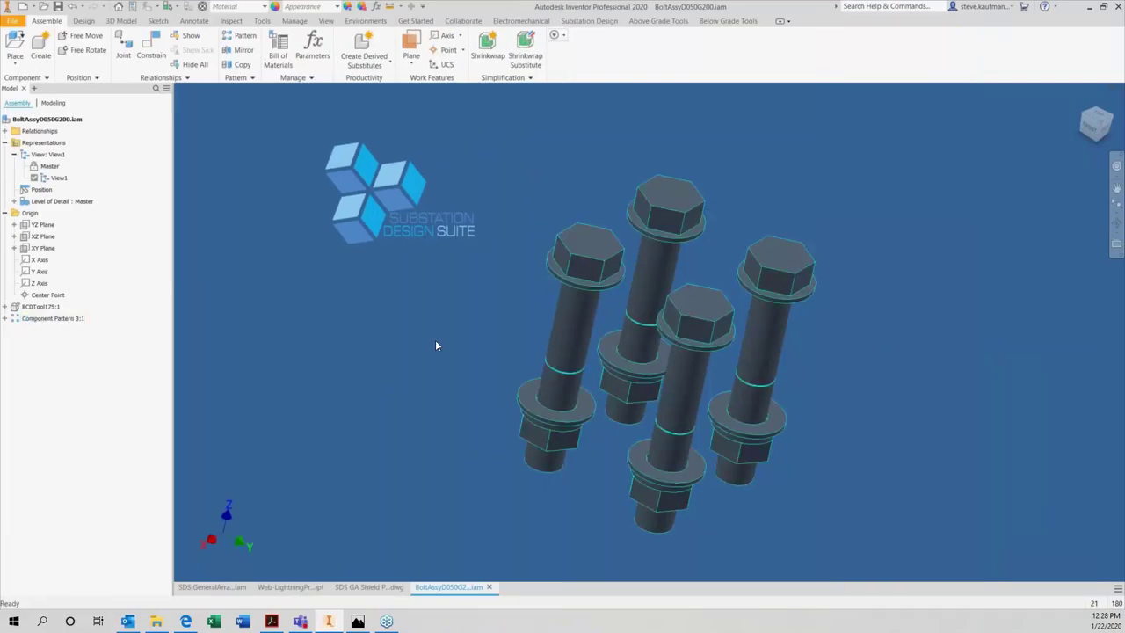
Step: Set the selection to part priority, open a hex bolt from the bolt assembly as its own part and review its parameters
{"action": "key", "text": "F6"}
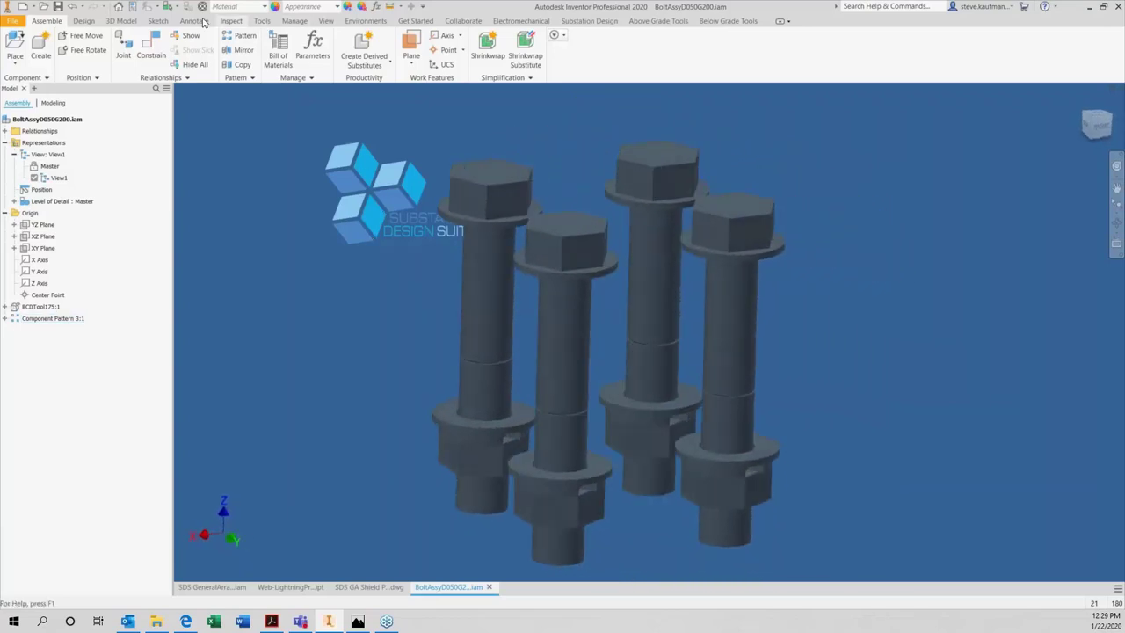
{"action": "left_click", "coordinate": [173, 6]}
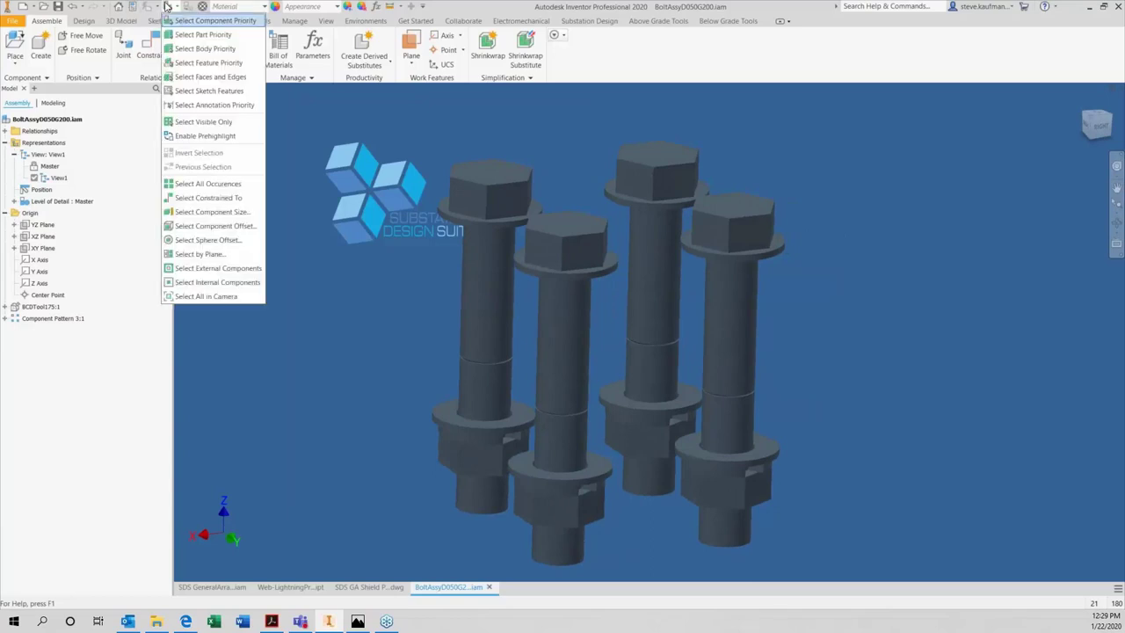
{"action": "left_click", "coordinate": [202, 34]}
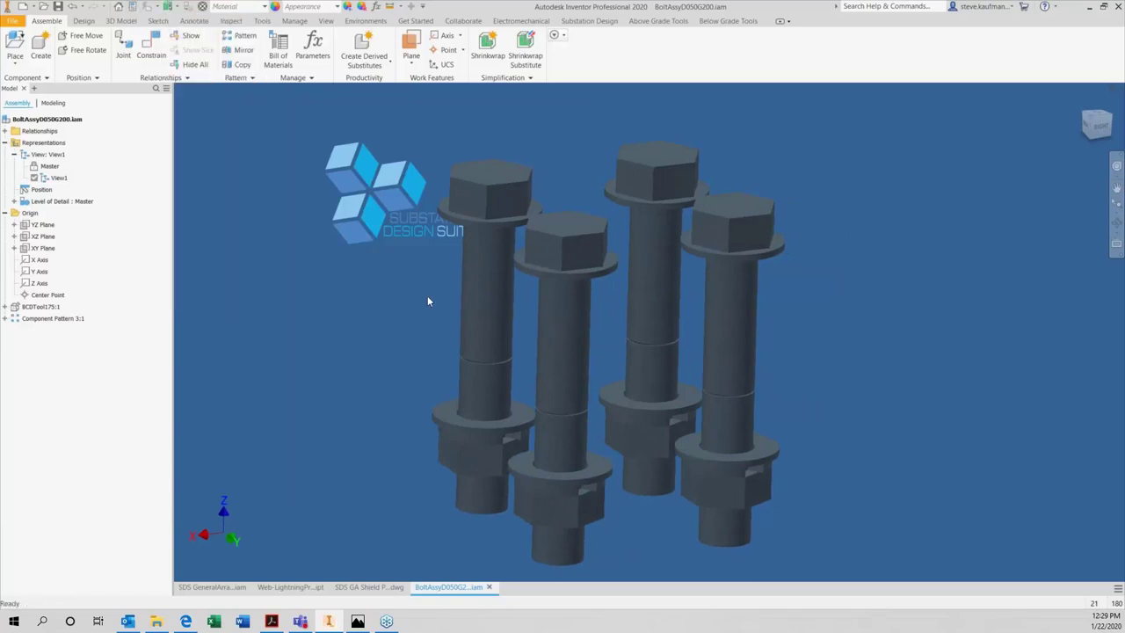
{"action": "right_click", "coordinate": [473, 299]}
{"action": "left_click", "coordinate": [475, 269]}
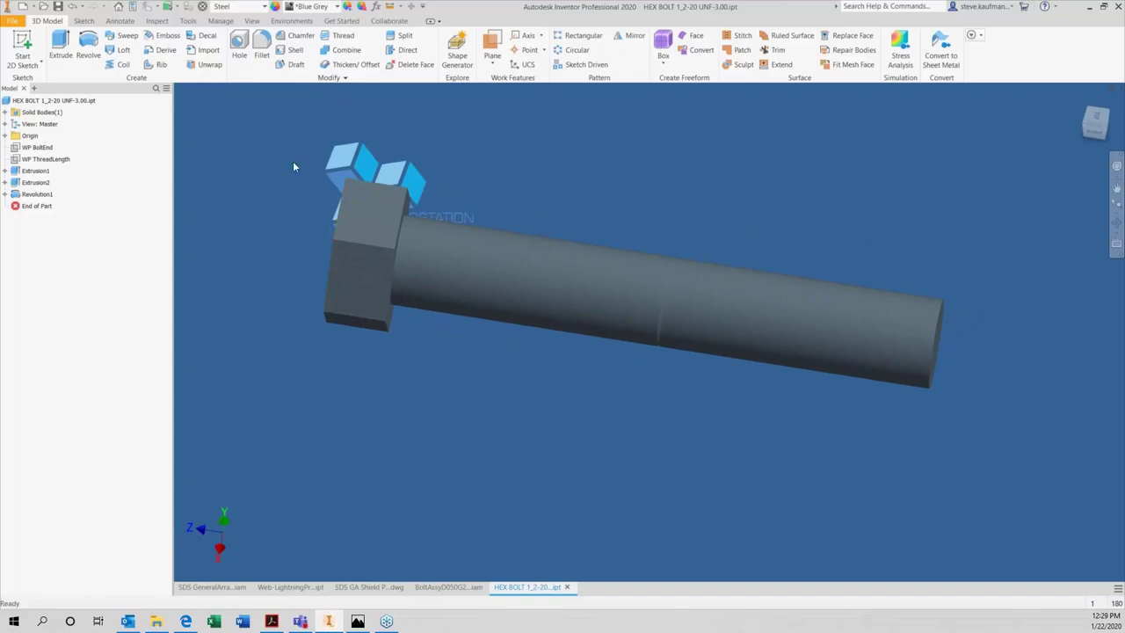
{"action": "left_click", "coordinate": [377, 6]}
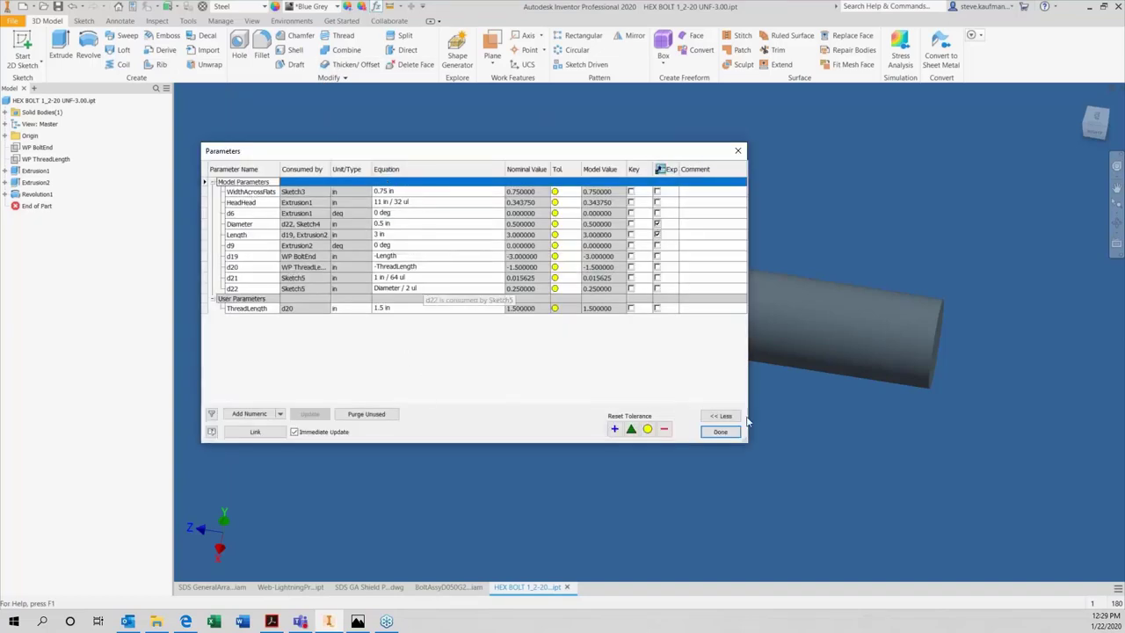
{"action": "left_click", "coordinate": [721, 432]}
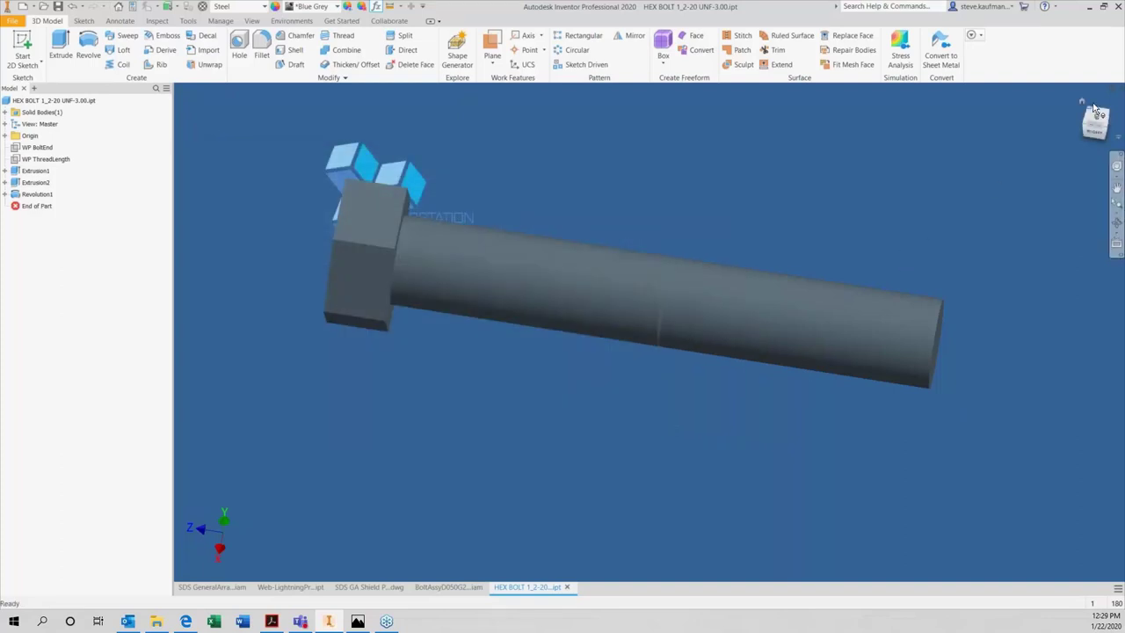
Step: Close the hex bolt part and show the whole BoltAssyD050G200.iam assembly in its home view
{"action": "left_click", "coordinate": [1120, 99]}
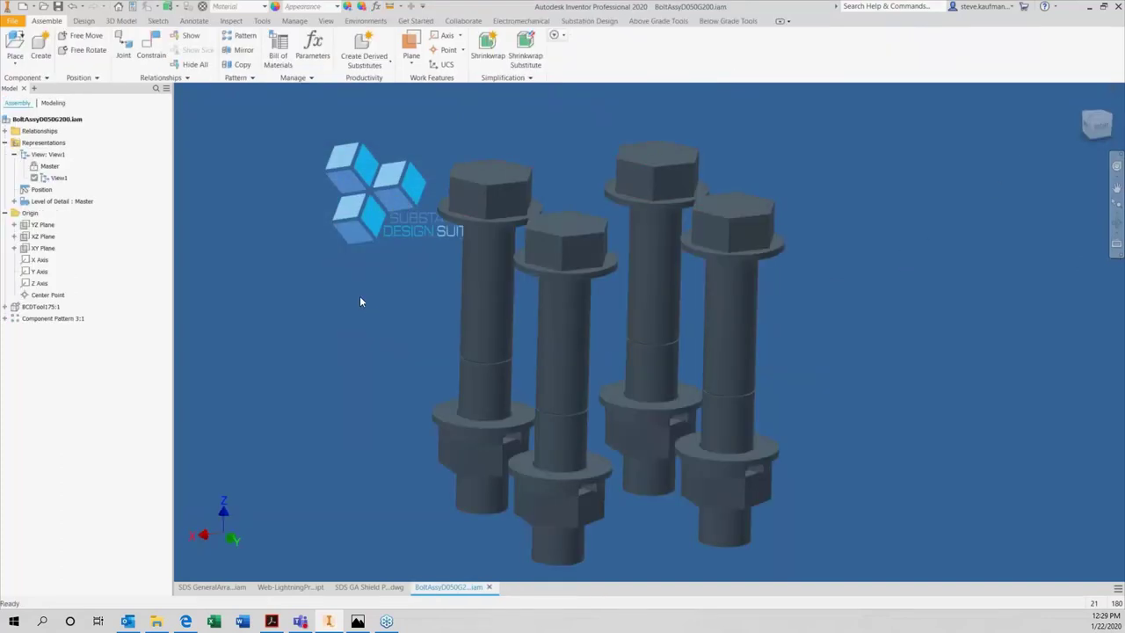
{"action": "key", "text": "F6"}
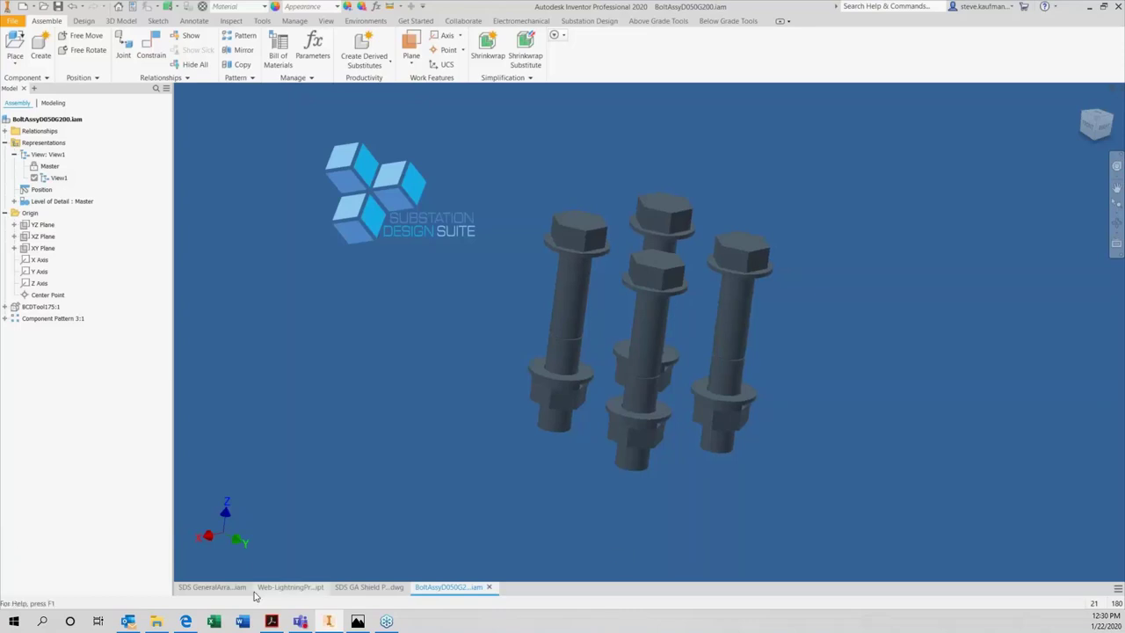
Step: In the SDS GeneralArrangement assembly, turn on the visibility of the Web-LightningProt part in the LightningProtection folder
{"action": "left_click", "coordinate": [212, 586]}
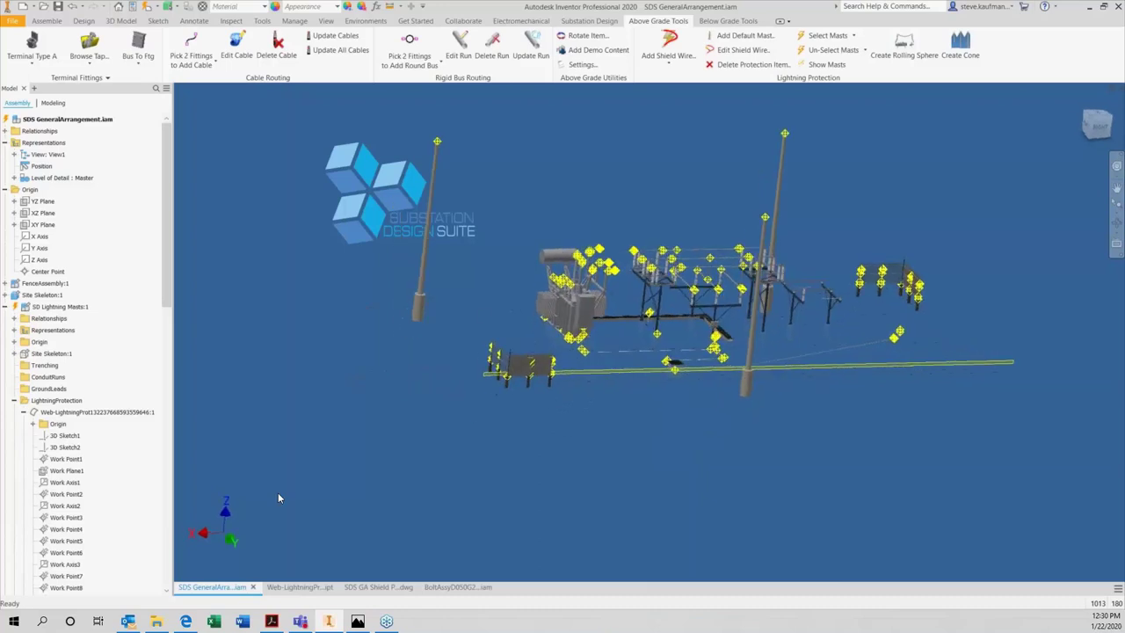
{"action": "right_click", "coordinate": [75, 312]}
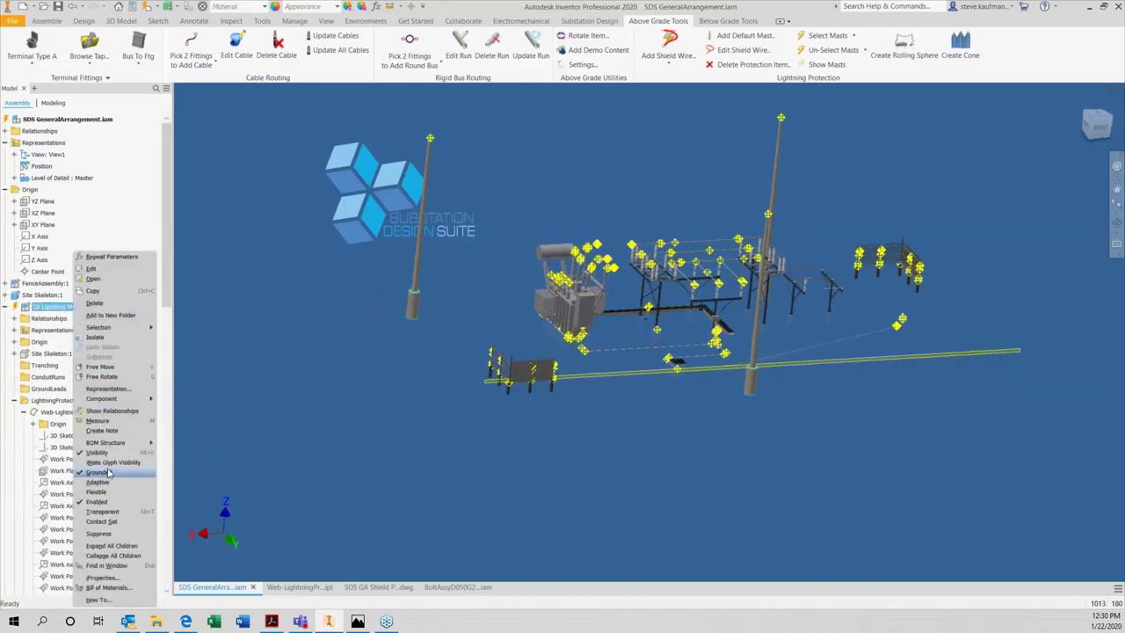
{"action": "left_click", "coordinate": [221, 416]}
{"action": "left_click", "coordinate": [74, 410]}
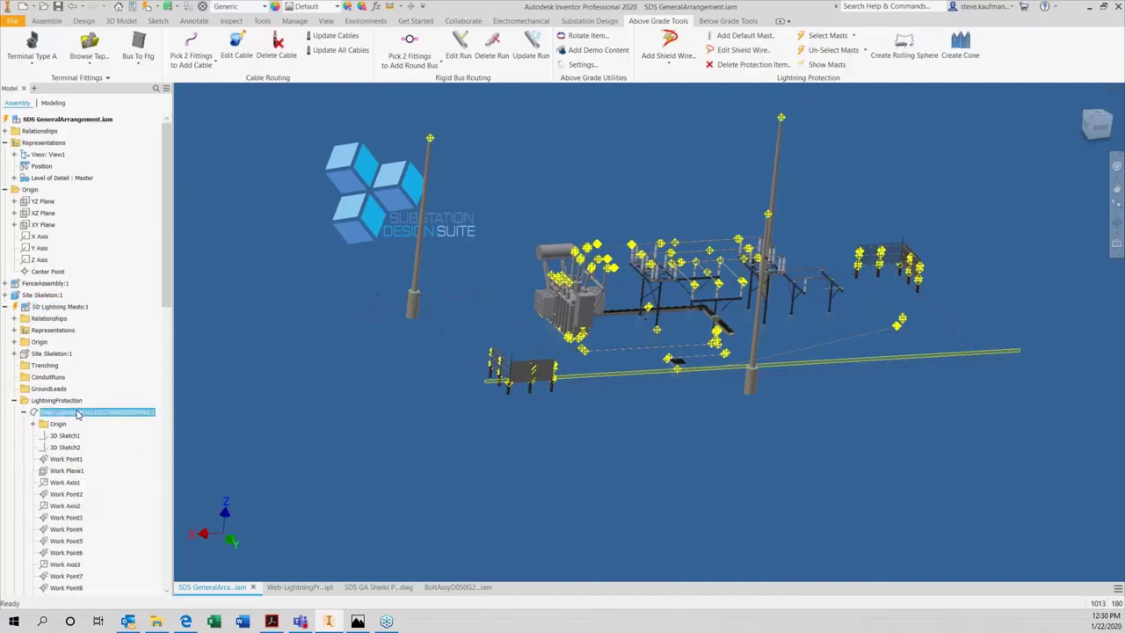
{"action": "right_click", "coordinate": [77, 413]}
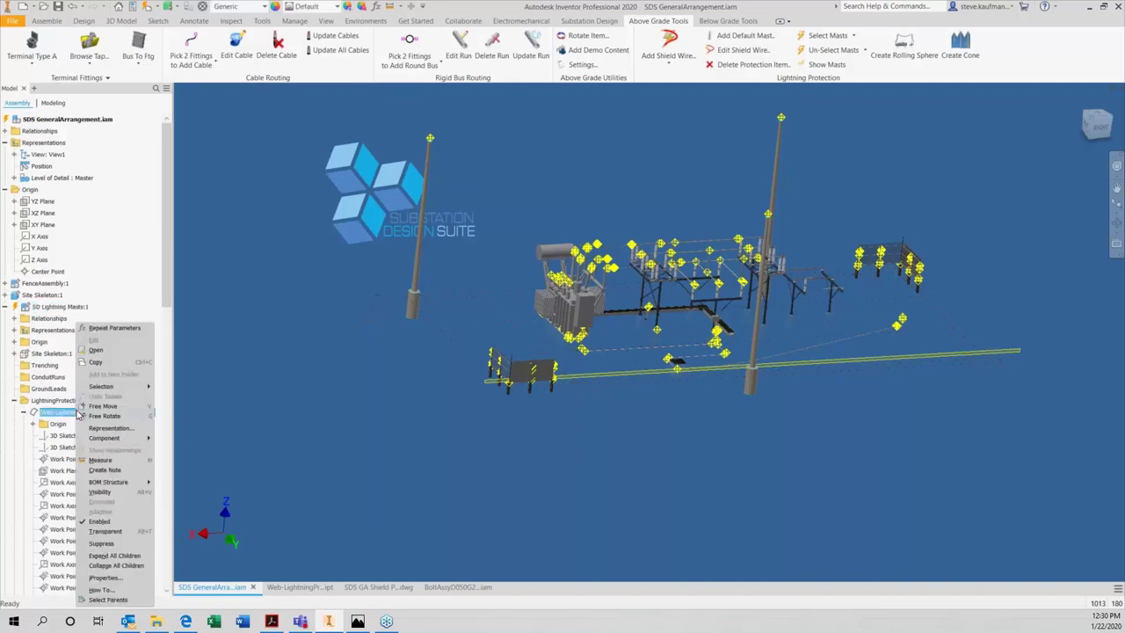
{"action": "left_click", "coordinate": [99, 491]}
Step: Return to the BoltAssyD050G200 assembly, select its BCDTool175 part and look through the bolt assembly files in the Hardware folder without opening any
{"action": "left_click", "coordinate": [450, 586]}
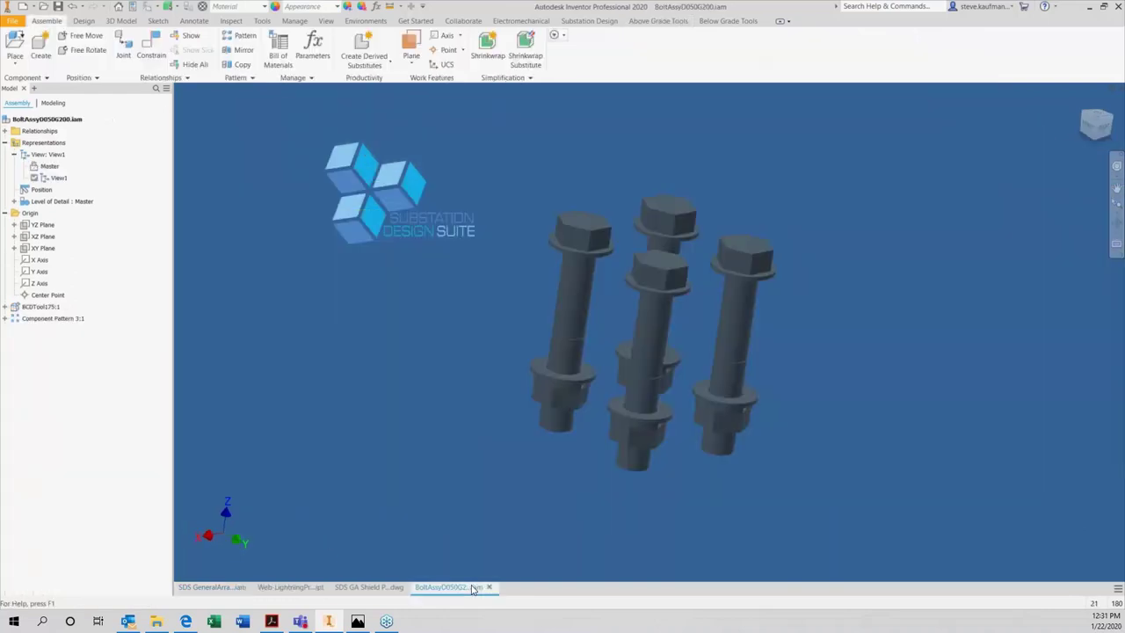
{"action": "left_click", "coordinate": [246, 586]}
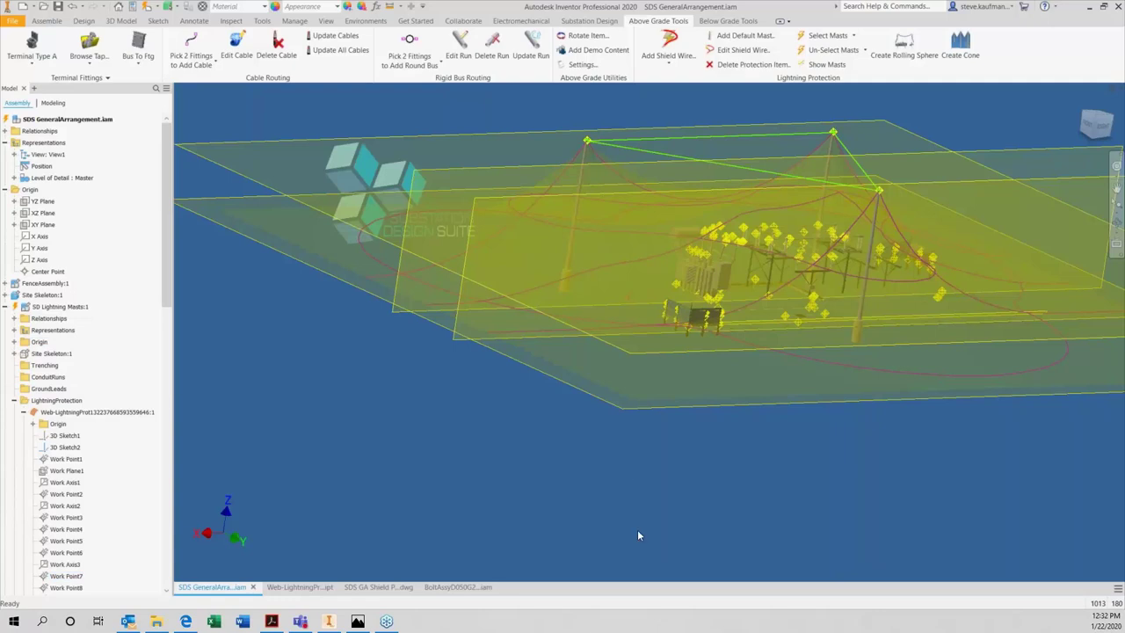
{"action": "left_click", "coordinate": [462, 586]}
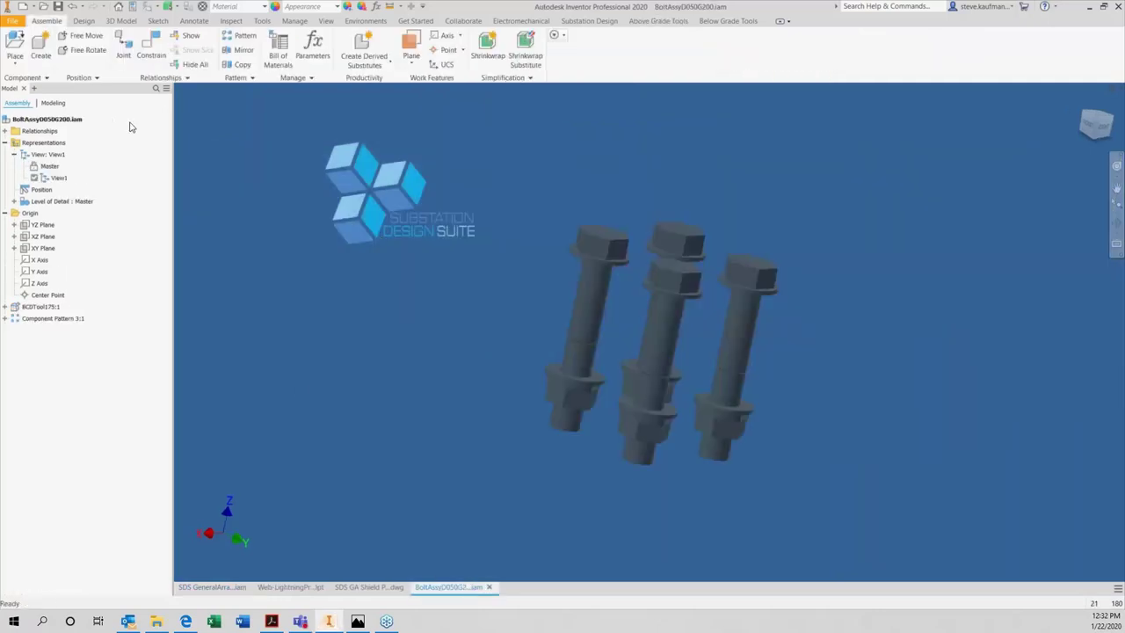
{"action": "left_click", "coordinate": [49, 307]}
{"action": "right_click", "coordinate": [51, 307]}
{"action": "left_click", "coordinate": [70, 321]}
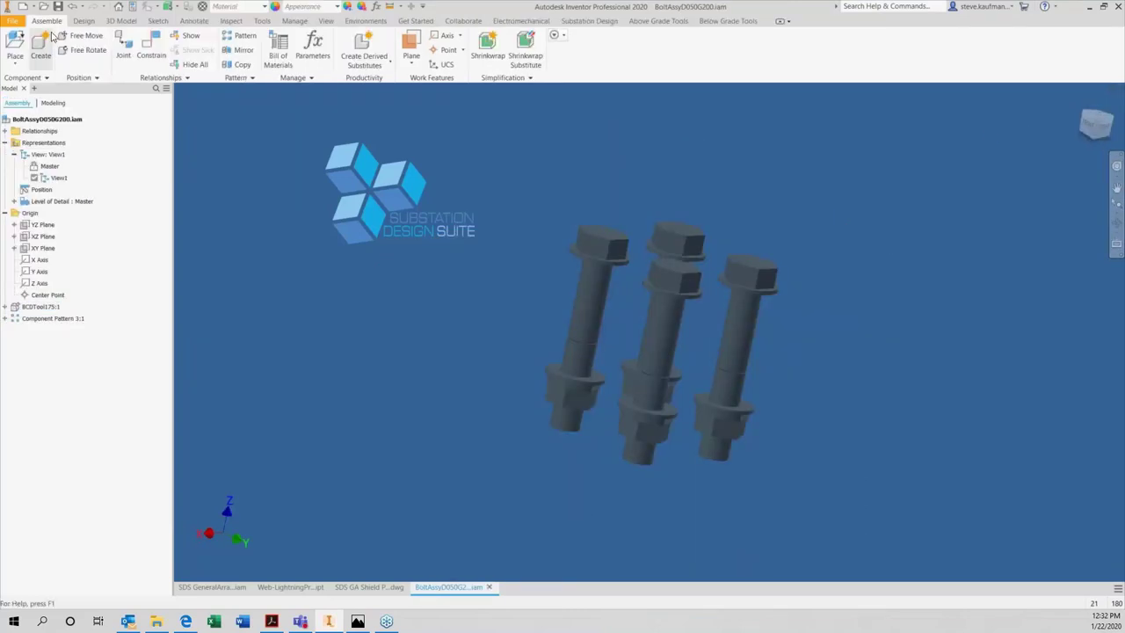
{"action": "left_click", "coordinate": [43, 7]}
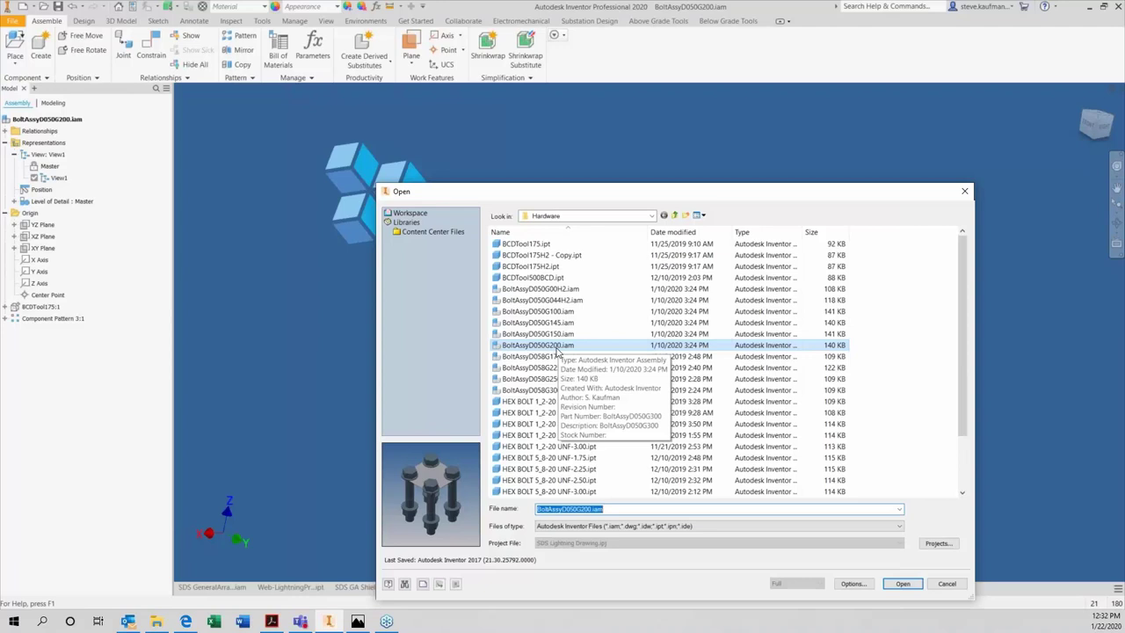
{"action": "left_click", "coordinate": [947, 586]}
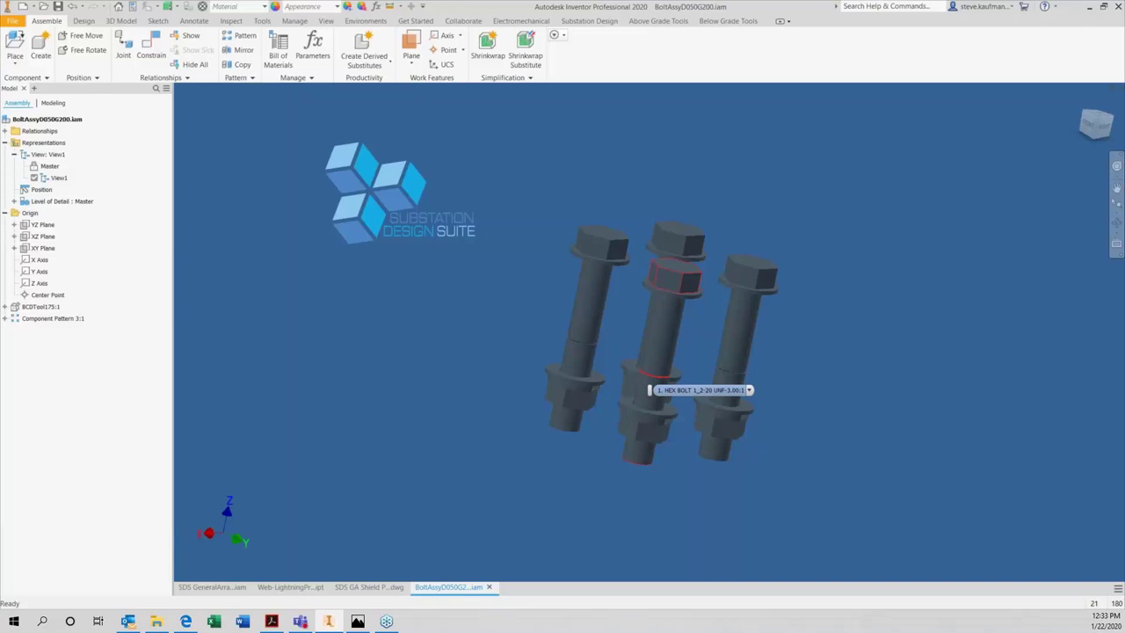
Step: Open the HEX BOLT 1_2-20 UNF-3.00 part from the bolt assembly, inspect it and close it
{"action": "right_click", "coordinate": [584, 311]}
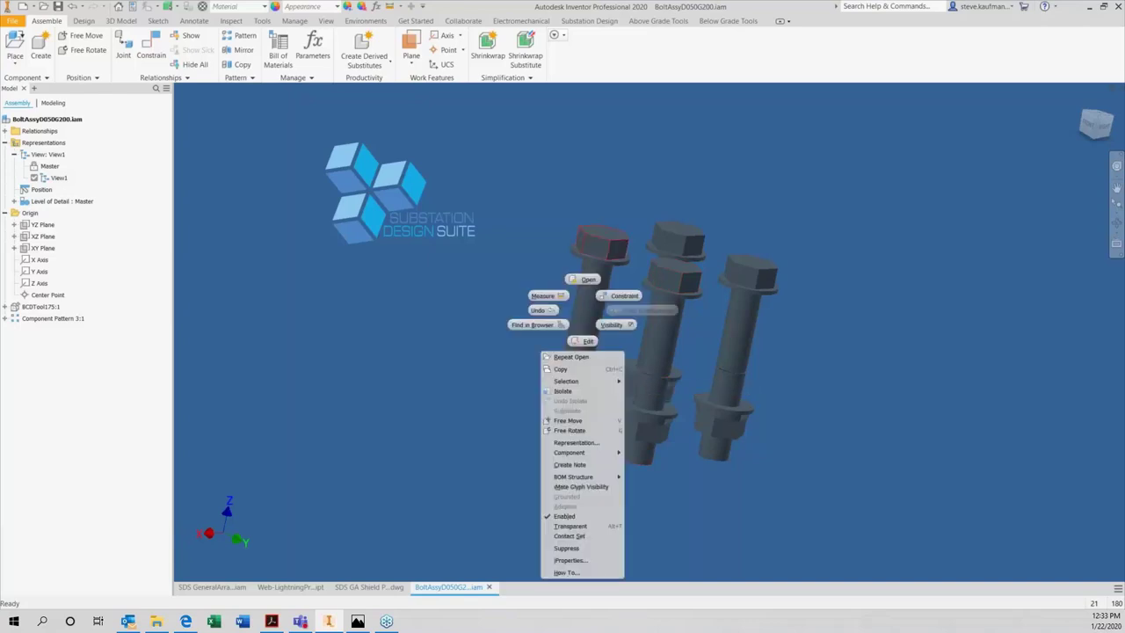
{"action": "left_click", "coordinate": [589, 278]}
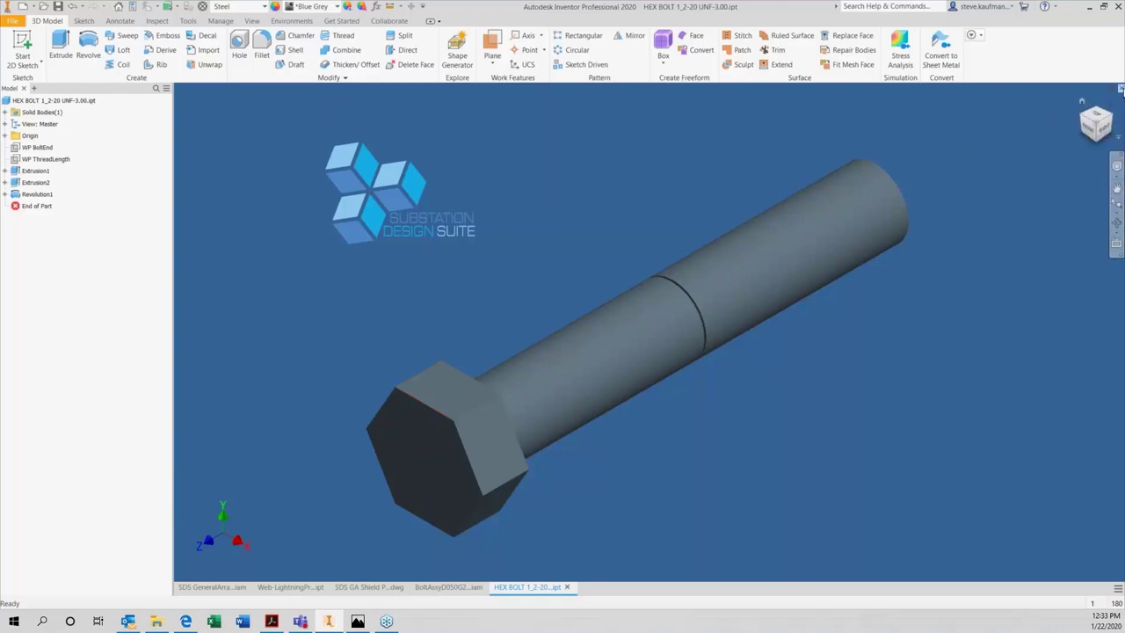
{"action": "left_click", "coordinate": [567, 586]}
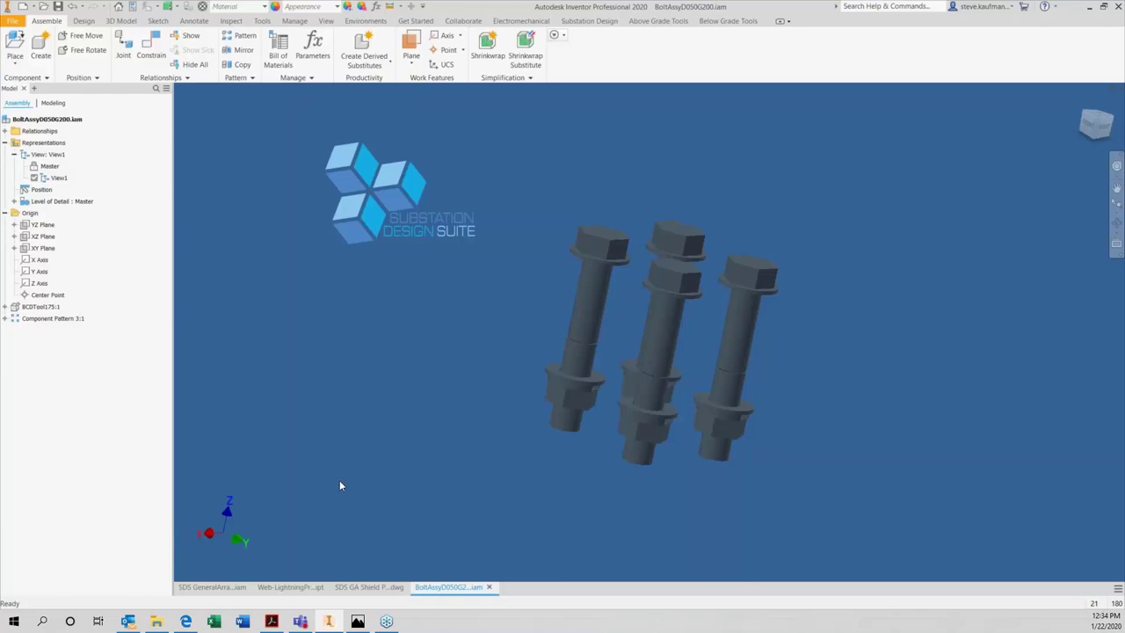
Step: Show Sheet:2 of the SDS GA Shield Perimeter drawing and examine the mast profile elevation
{"action": "left_click", "coordinate": [361, 587]}
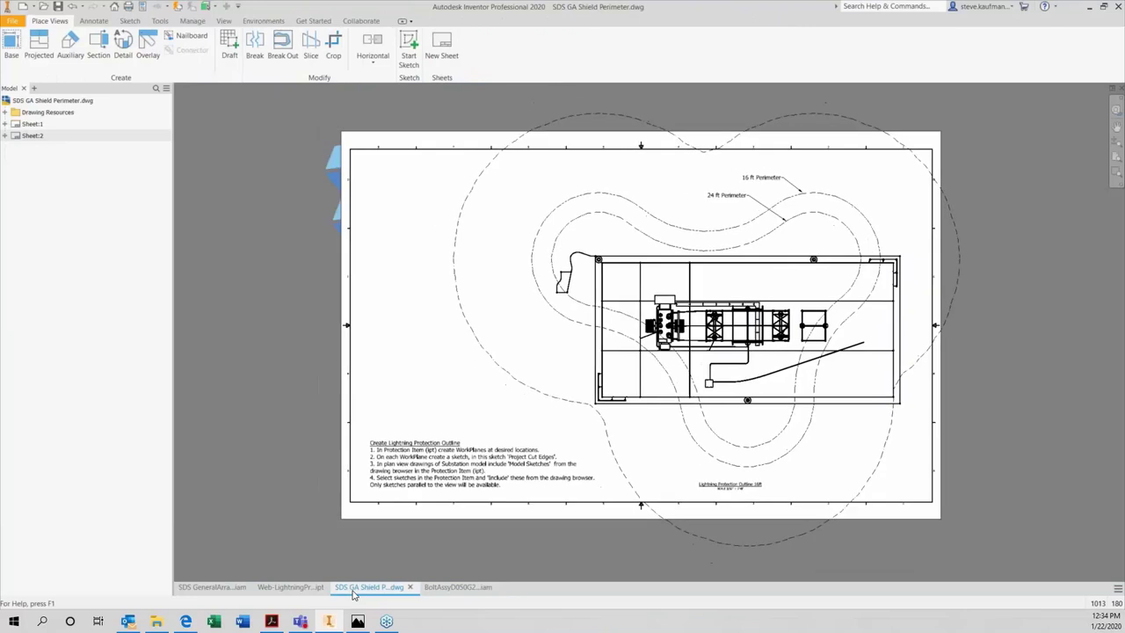
{"action": "left_click", "coordinate": [31, 125]}
{"action": "double_click", "coordinate": [31, 125]}
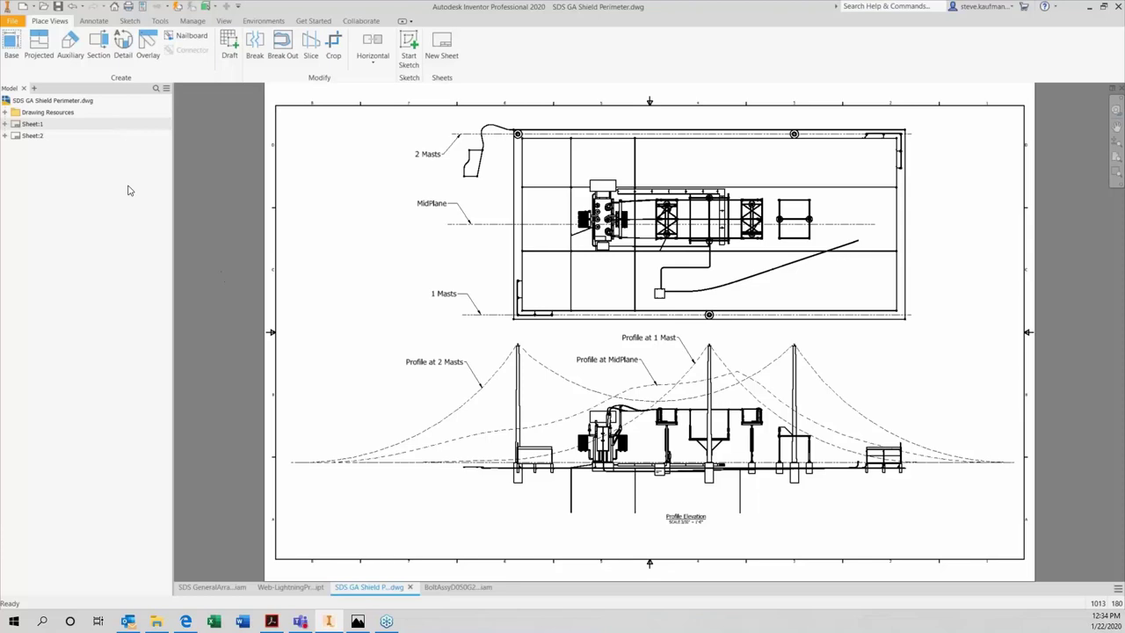
Step: Activate Sheet:1 of the drawing and reread the Create Lightning Protection Outline note beside the plan view
{"action": "left_click", "coordinate": [31, 126]}
{"action": "right_click", "coordinate": [31, 128]}
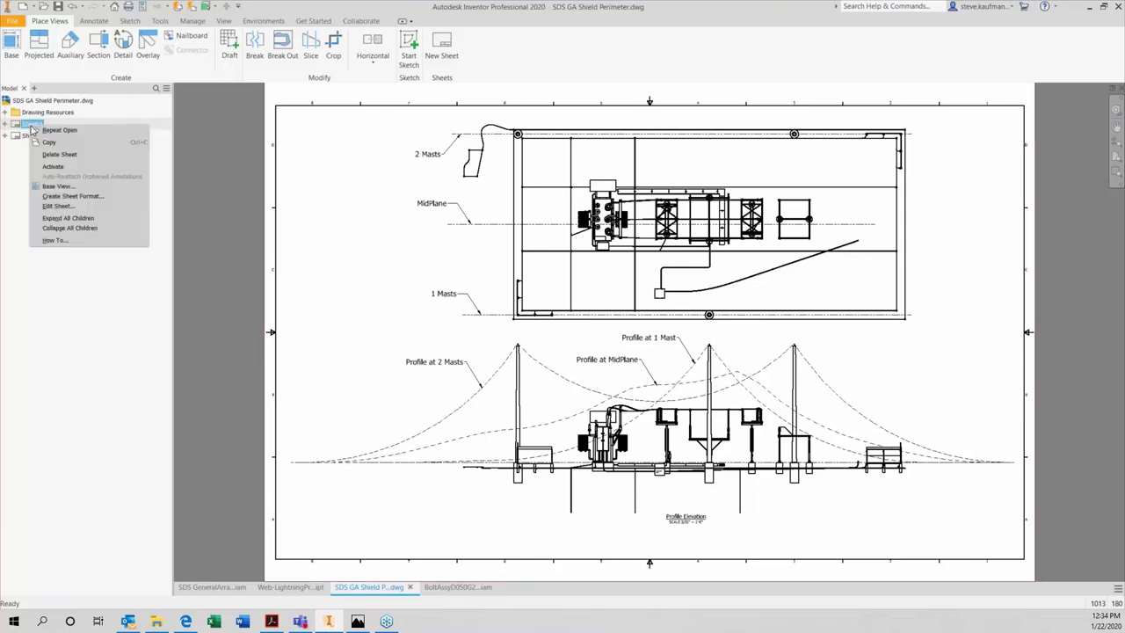
{"action": "left_click", "coordinate": [50, 166]}
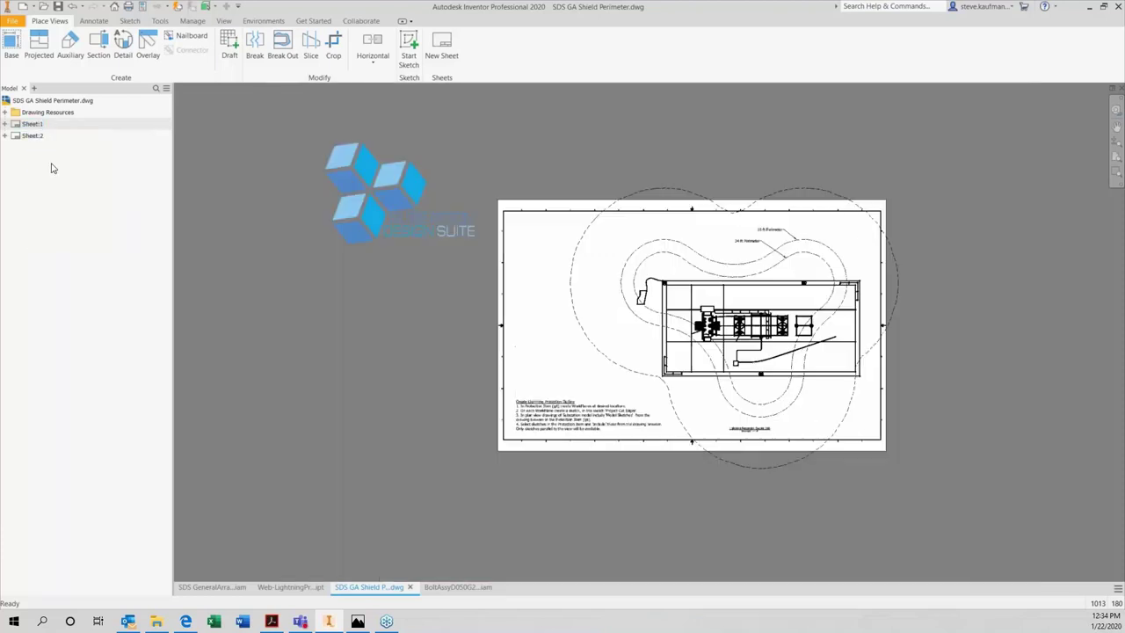
{"action": "scroll", "coordinate": [492, 394], "scroll_direction": "up", "scroll_amount": 3}
{"action": "scroll", "coordinate": [547, 418], "scroll_direction": "up", "scroll_amount": 3}
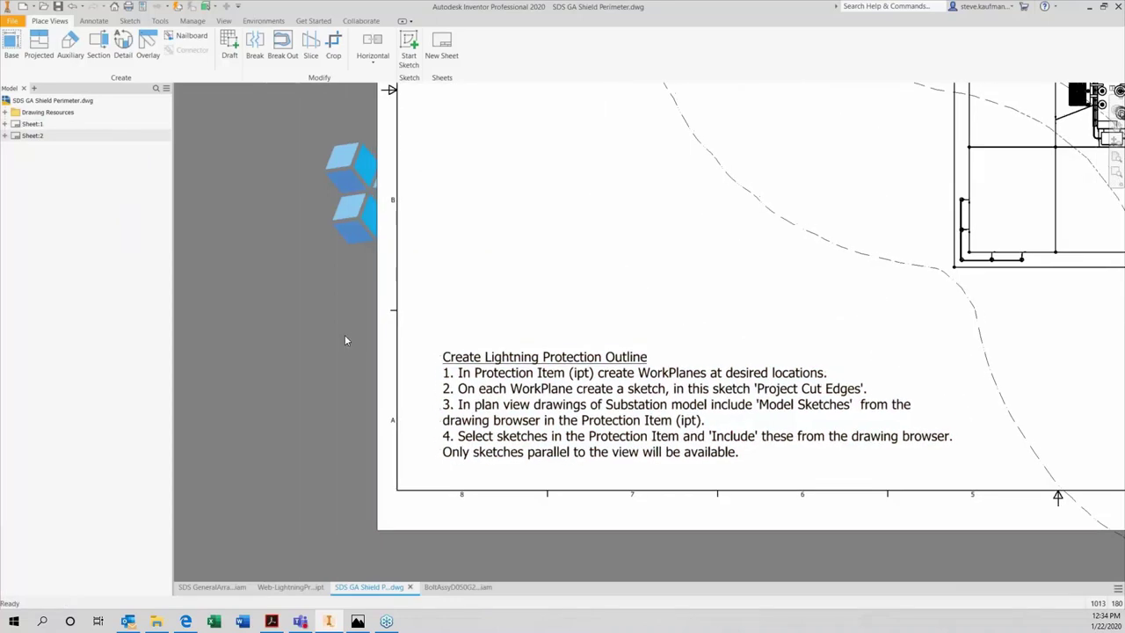
{"action": "scroll", "coordinate": [346, 336], "scroll_direction": "down", "scroll_amount": 3}
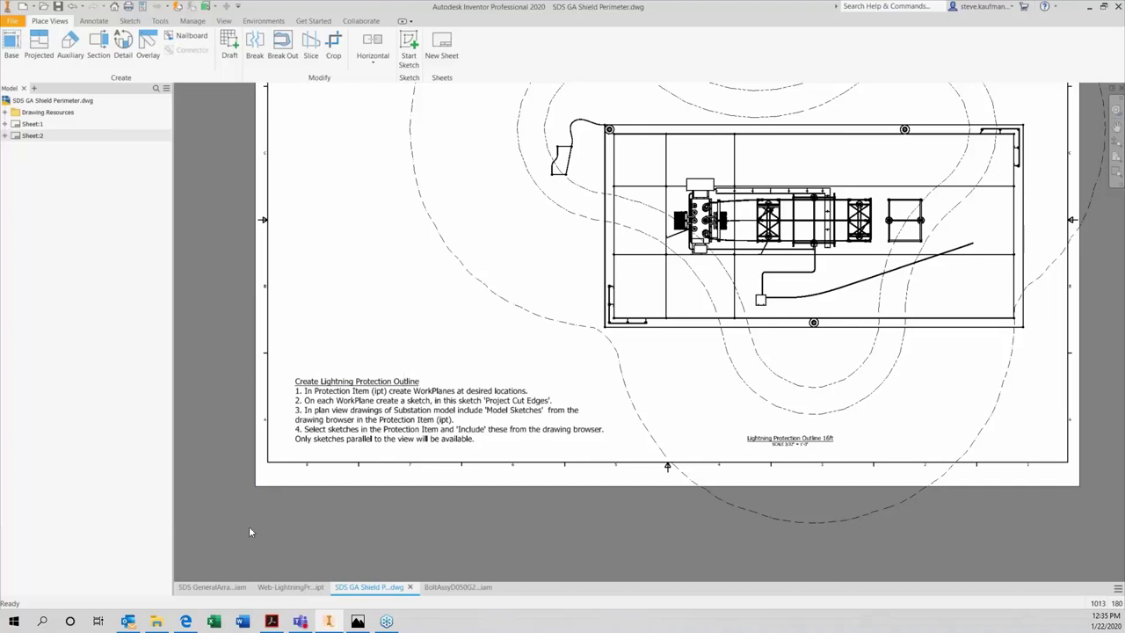
Step: Switch to the Webinar Lightning PDF in Adobe Acrobat, highlight the words "Spatial Business Systems YouTube" and put the document away
{"action": "left_click", "coordinate": [271, 621]}
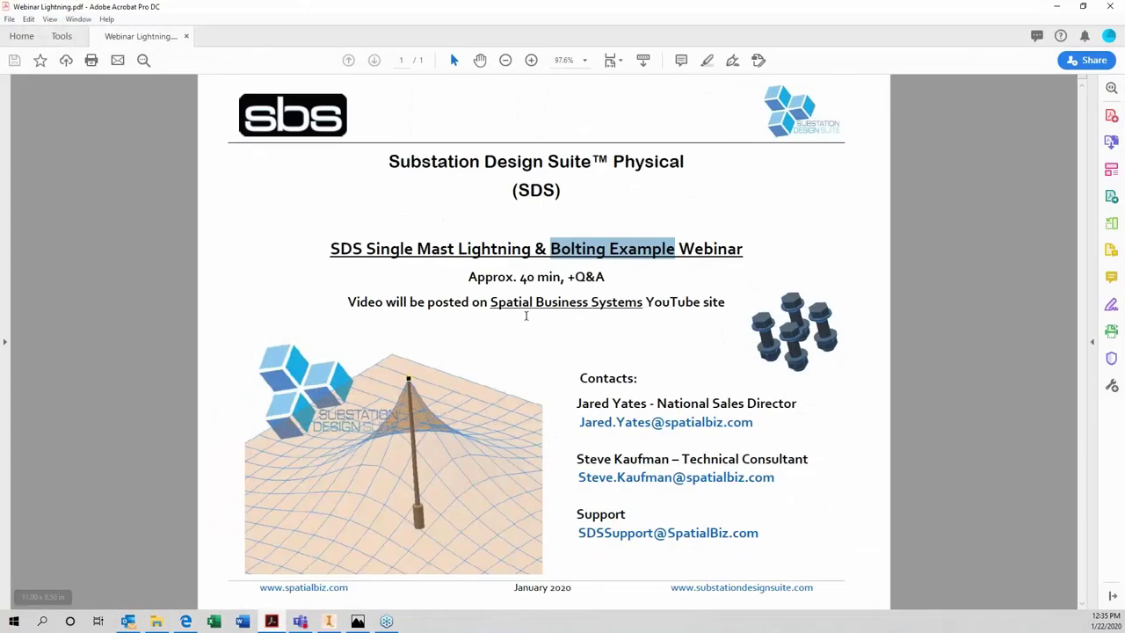
{"action": "left_click_drag", "start_coordinate": [491, 302], "coordinate": [701, 302]}
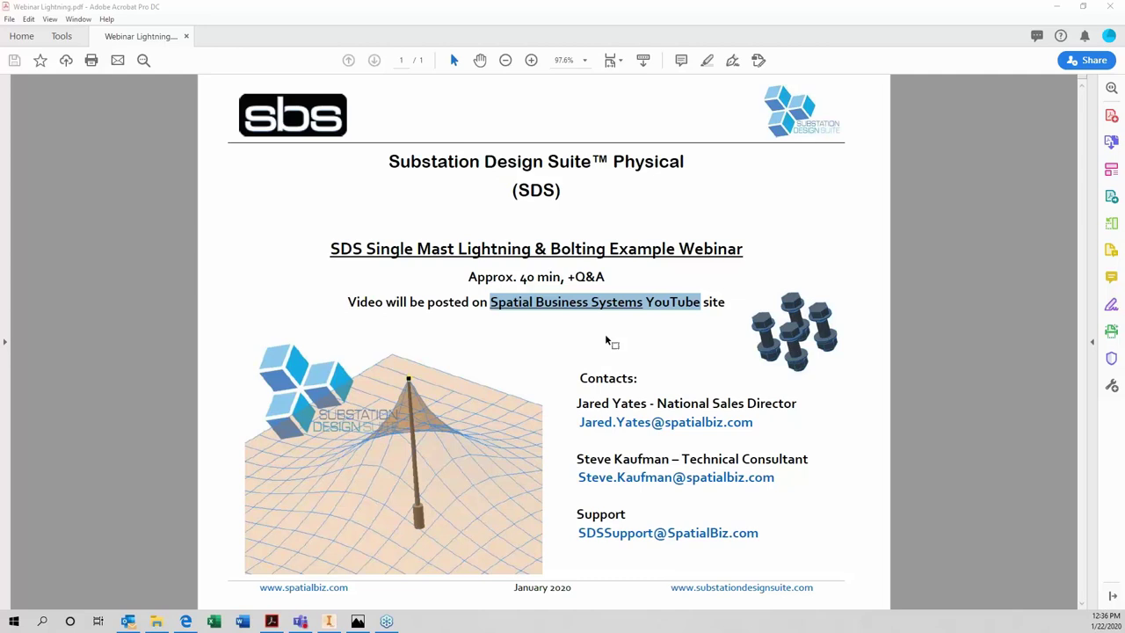
{"action": "left_click", "coordinate": [1060, 9]}
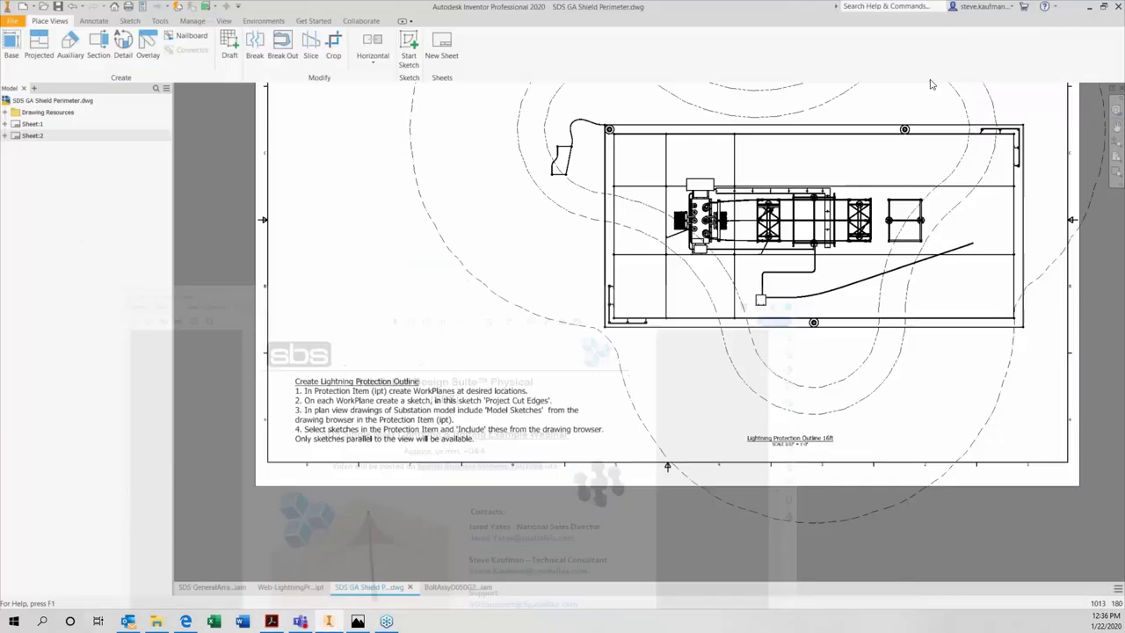
Step: In the SDS GeneralArrangement assembly, look over the substation design and above-grade tools, review the Design Checks inputs and close them unchanged
{"action": "left_click", "coordinate": [215, 588]}
{"action": "left_click", "coordinate": [590, 20]}
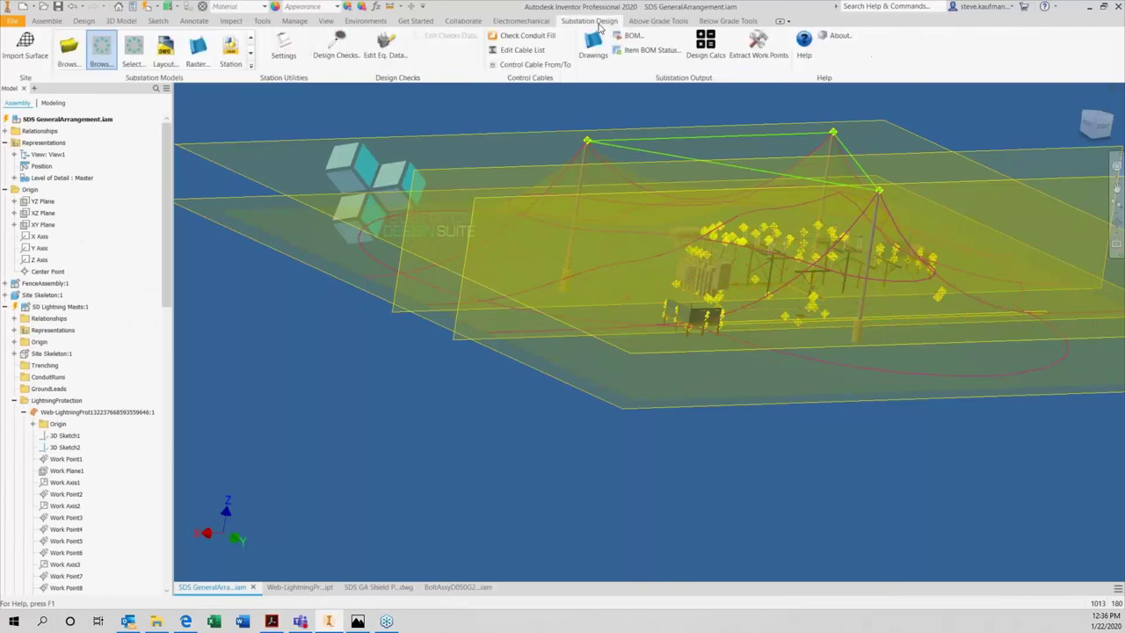
{"action": "left_click", "coordinate": [107, 52]}
{"action": "left_click", "coordinate": [646, 21]}
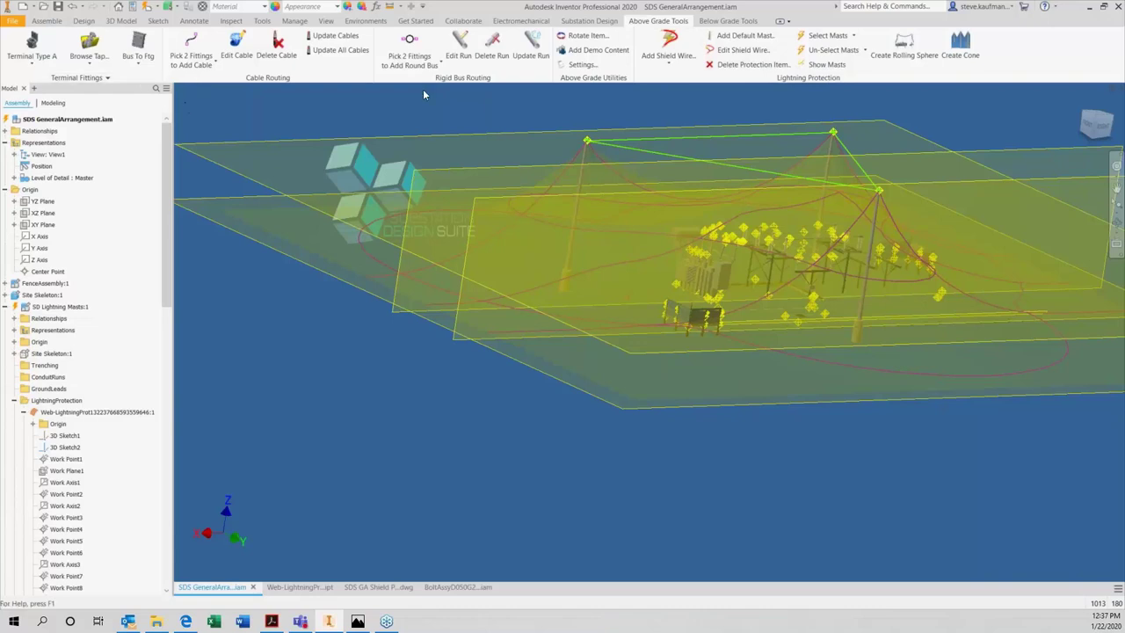
{"action": "left_click", "coordinate": [578, 23]}
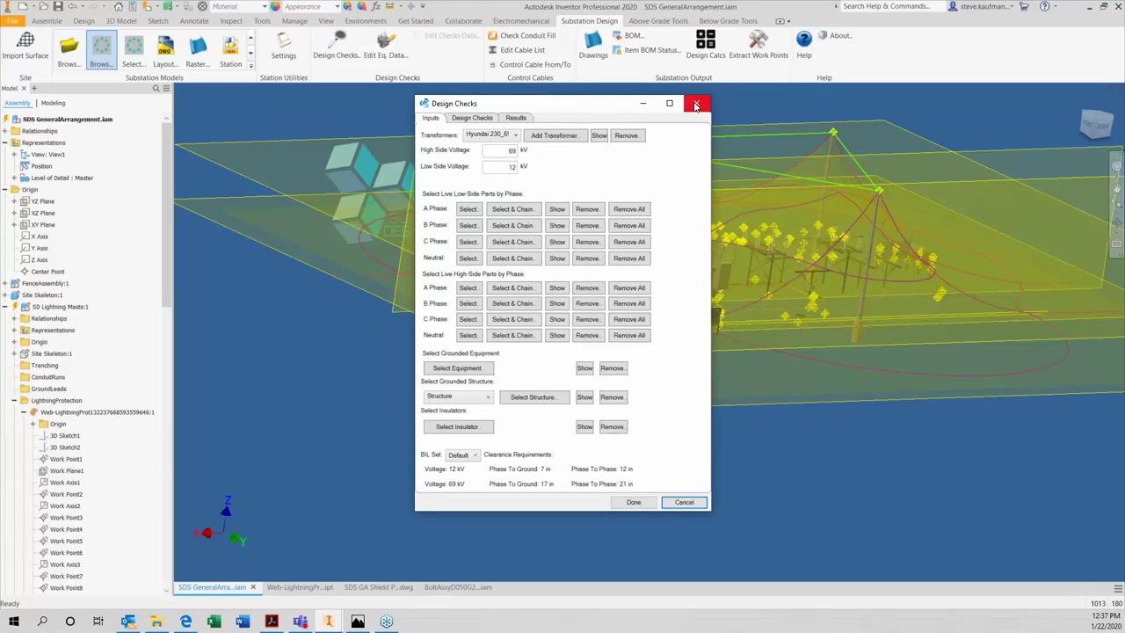
{"action": "left_click", "coordinate": [696, 105]}
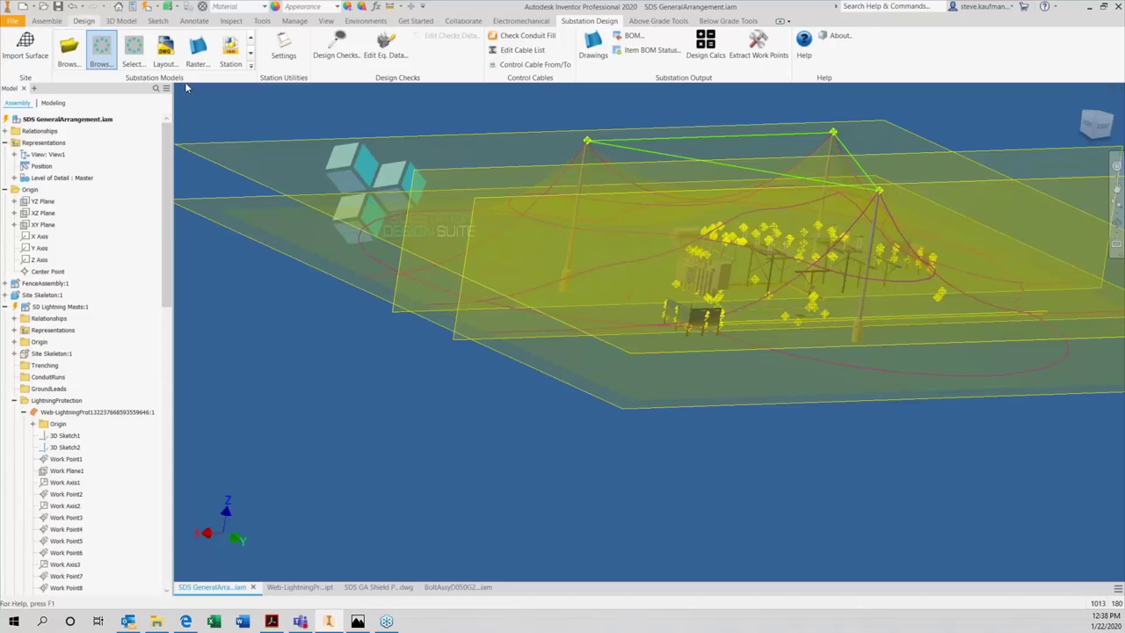
Step: Examine the protection surface and its sketch contours in the Web-LightningProt part
{"action": "left_click", "coordinate": [290, 588]}
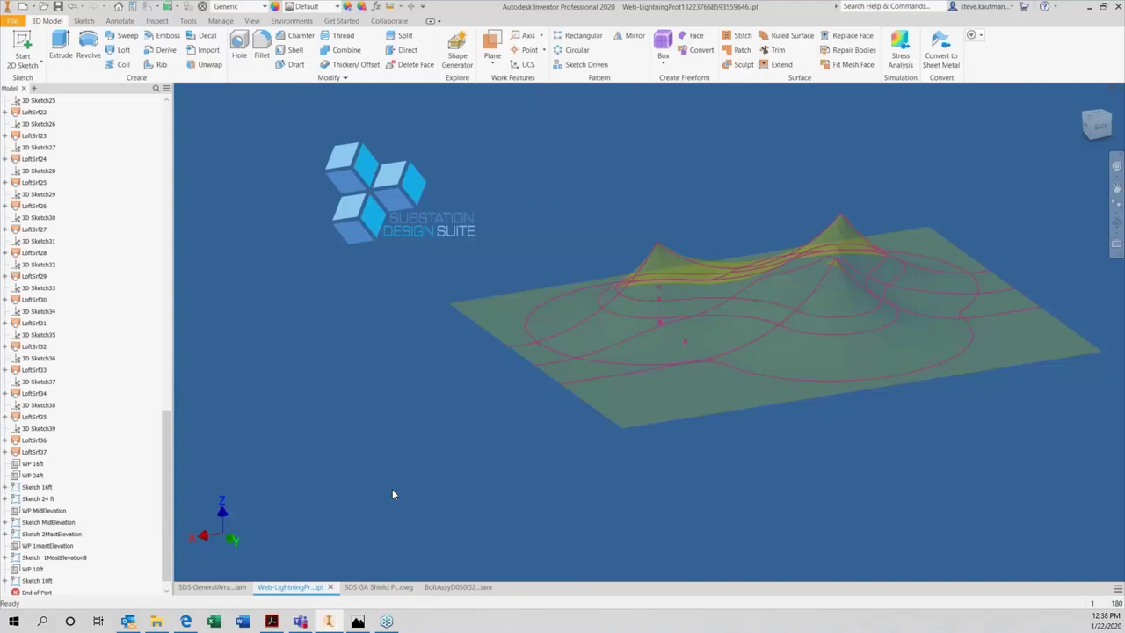
{"action": "scroll", "coordinate": [392, 495], "scroll_direction": "up", "scroll_amount": 3}
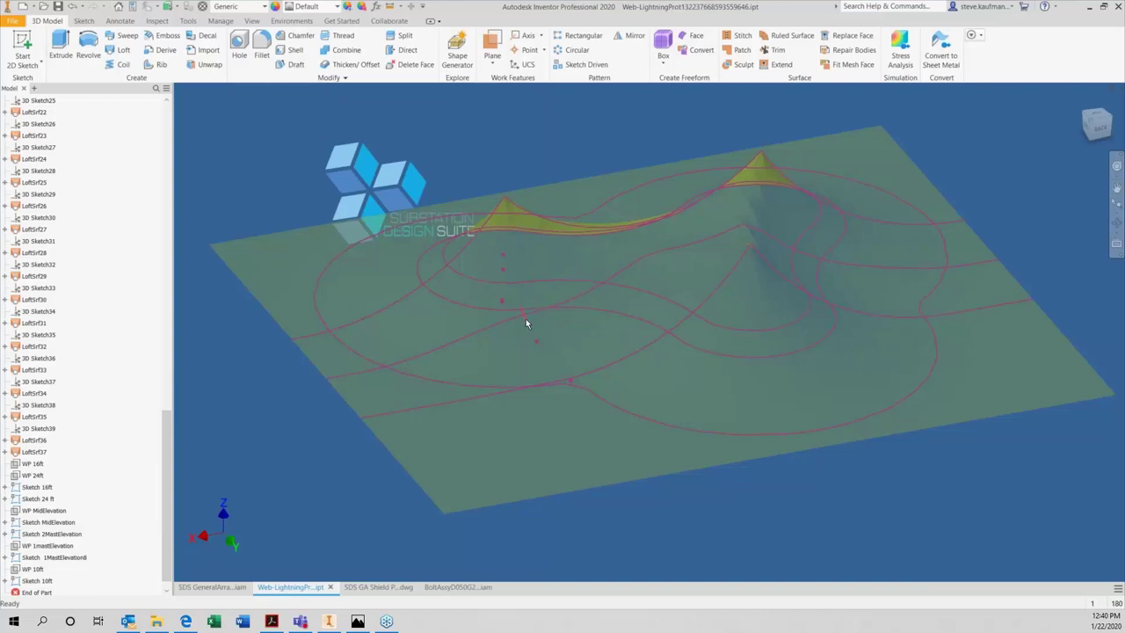
Step: Return to the SDS GeneralArrangement assembly and start Extract Work Points, then cancel it before selecting a part
{"action": "left_click", "coordinate": [215, 587]}
{"action": "left_click", "coordinate": [758, 44]}
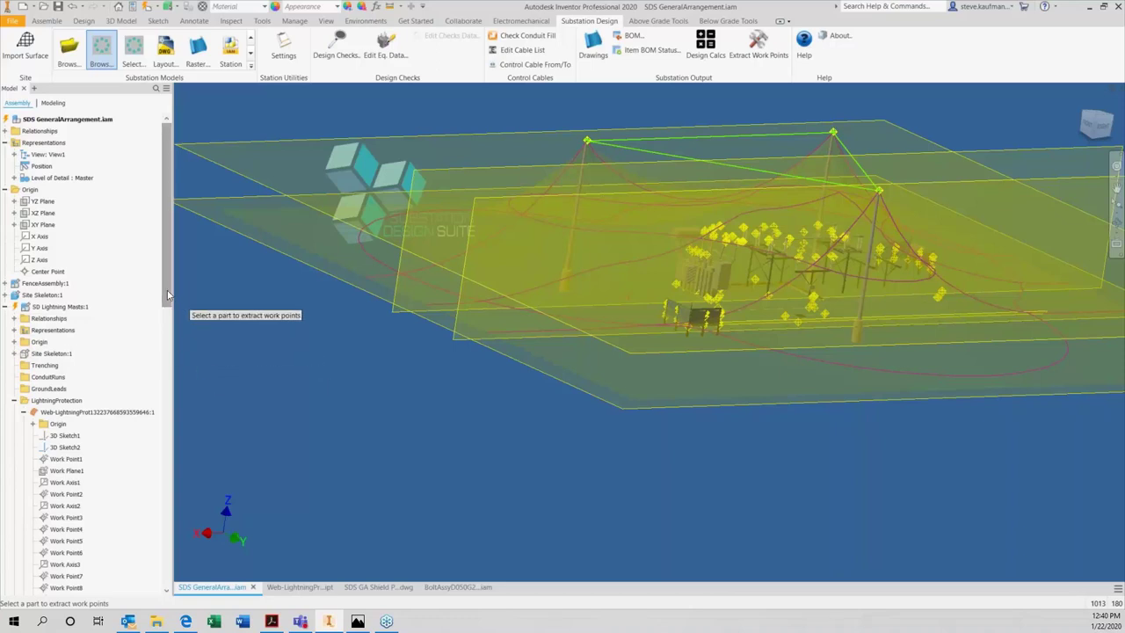
{"action": "key", "text": "Escape"}
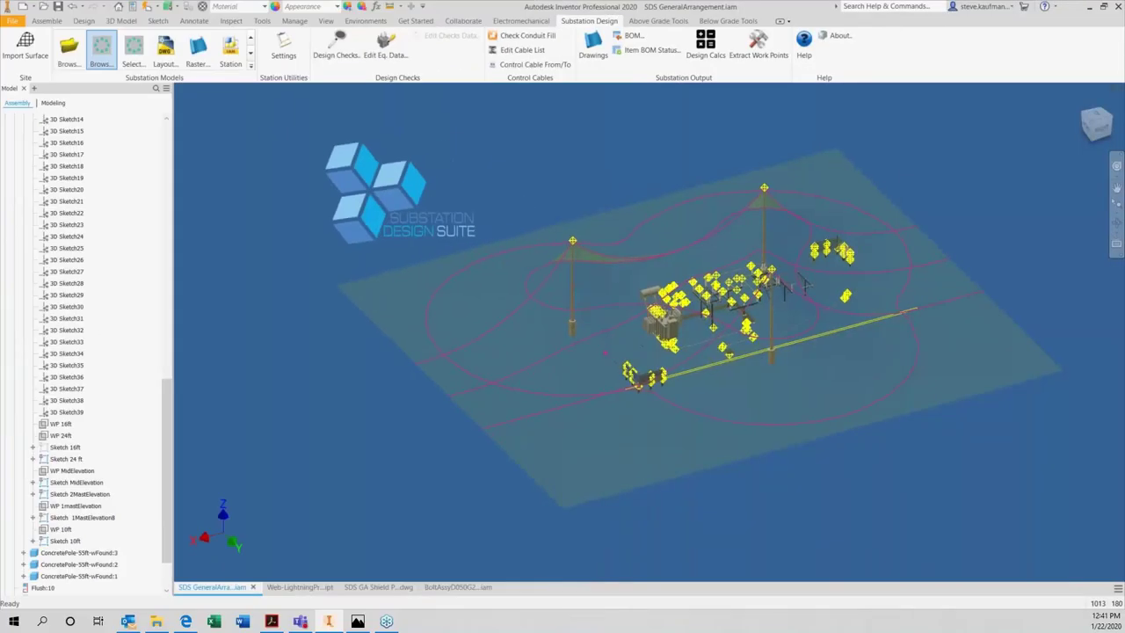
Step: Highlight Sketch 10ft and work plane WP 10ft of the lightning protection part against the substation in a side view
{"action": "scroll", "coordinate": [533, 376], "scroll_direction": "down", "scroll_amount": 5}
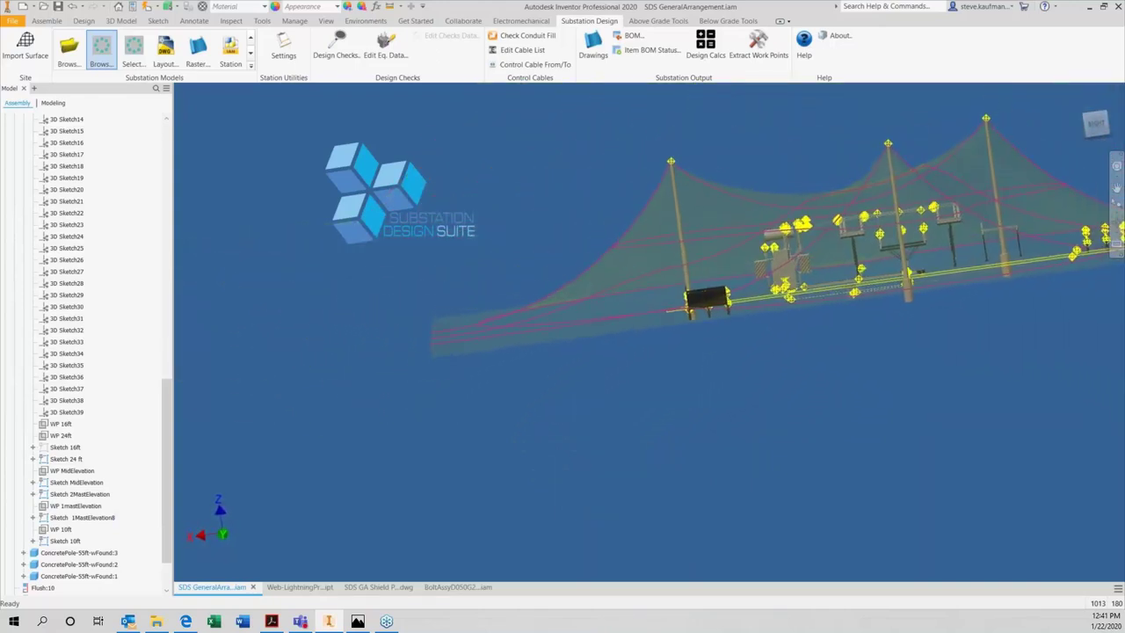
{"action": "left_click", "coordinate": [65, 541]}
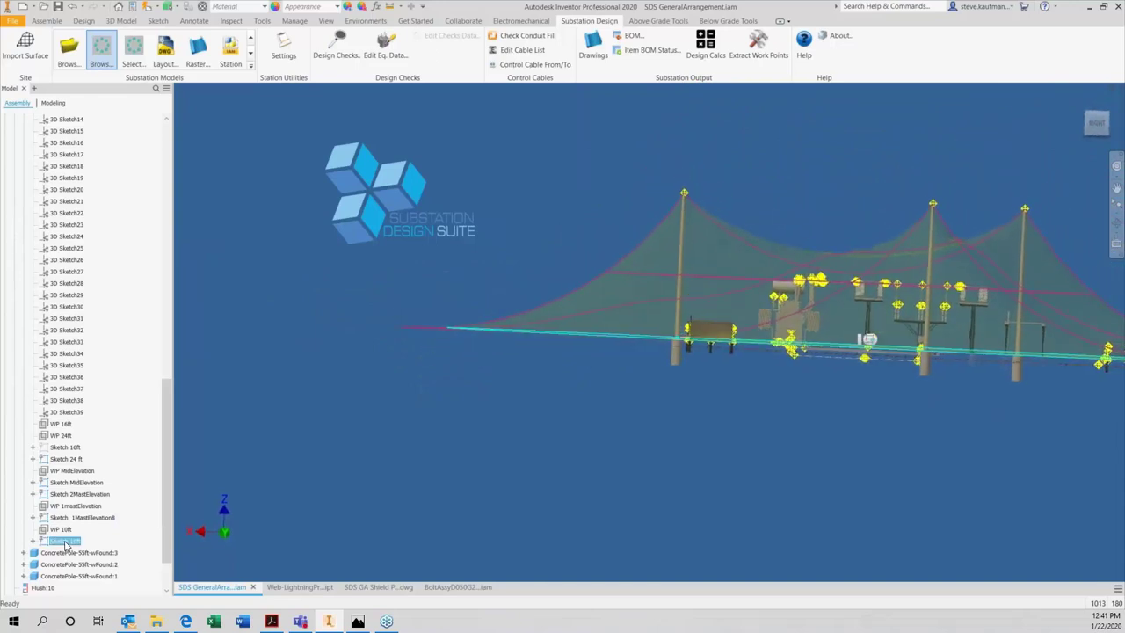
{"action": "left_click", "coordinate": [58, 531]}
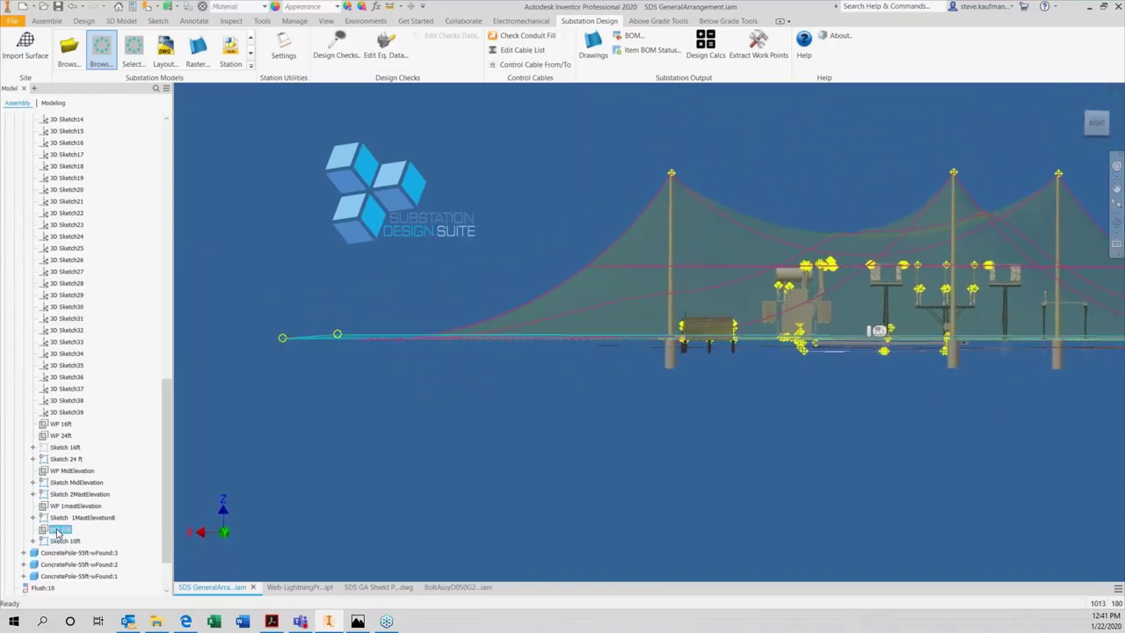
Step: Set the offset of work plane WP 10ft in the lightning protection part to 10 ft
{"action": "right_click", "coordinate": [58, 532]}
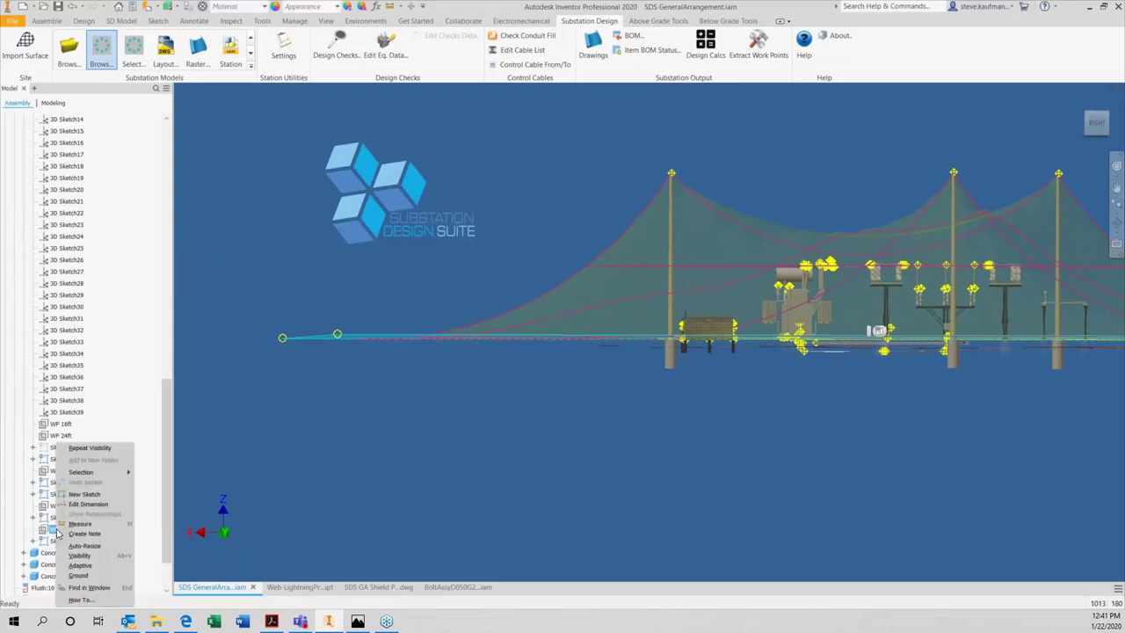
{"action": "left_click", "coordinate": [88, 503]}
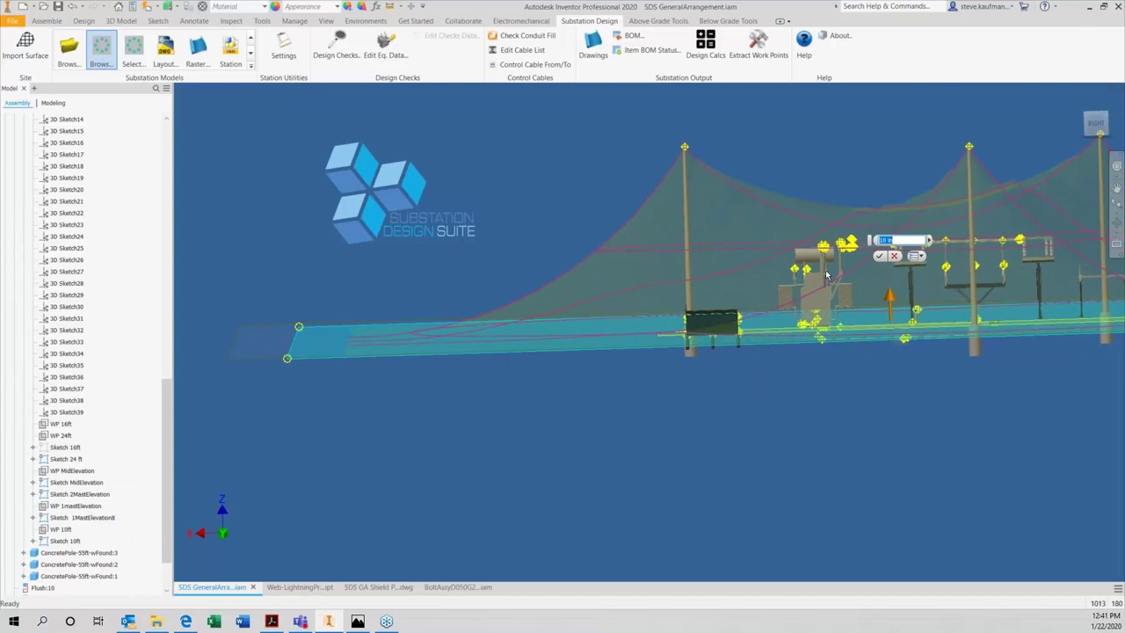
{"action": "type", "text": "10 ft"}
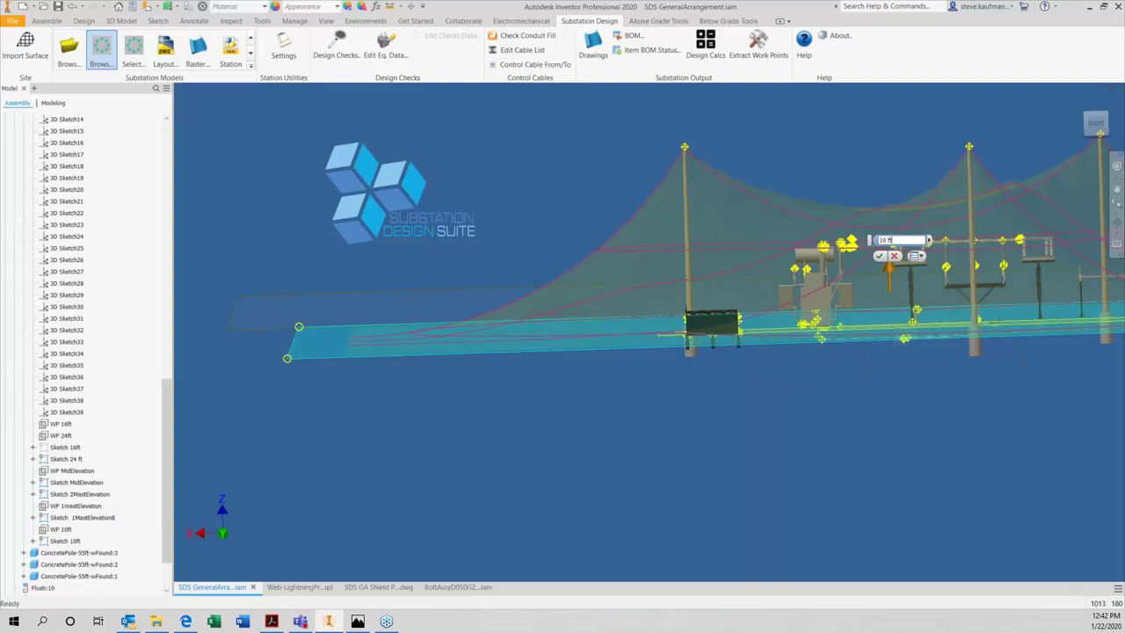
{"action": "key", "text": "Return"}
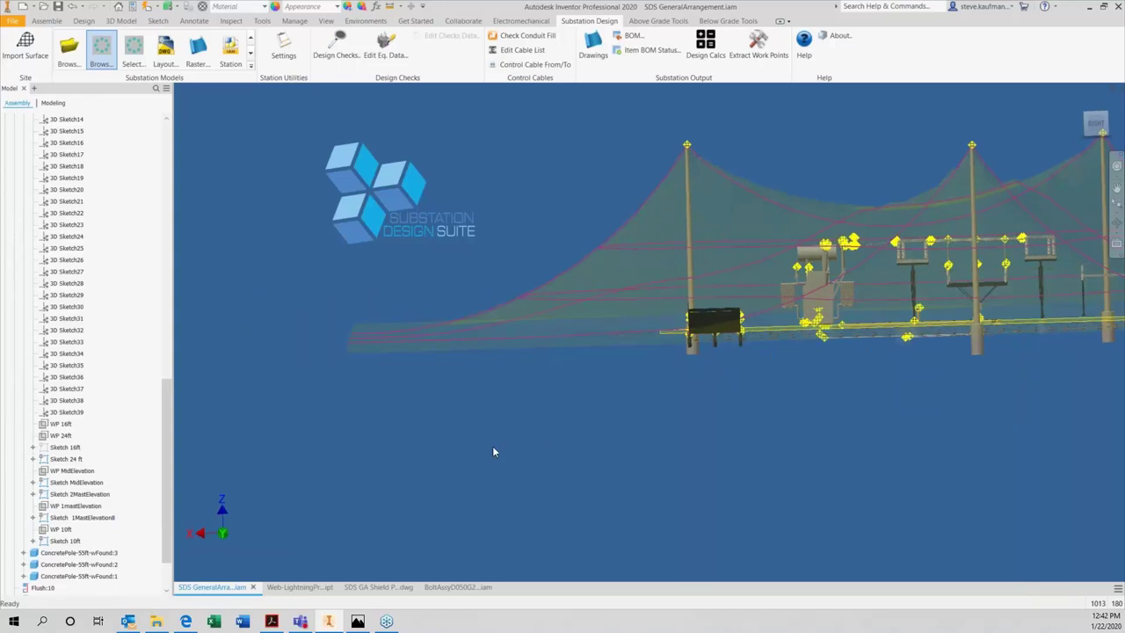
Step: Make work plane WP 10ft visible and hide Sketch 10ft of the lightning protection part
{"action": "left_click", "coordinate": [62, 530]}
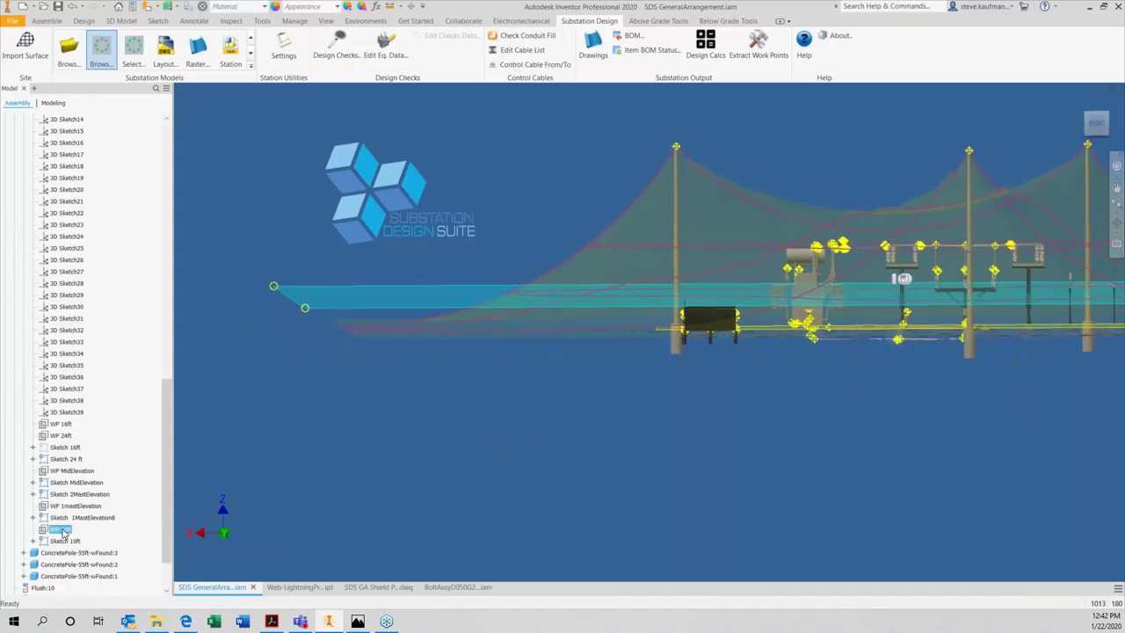
{"action": "right_click", "coordinate": [62, 531]}
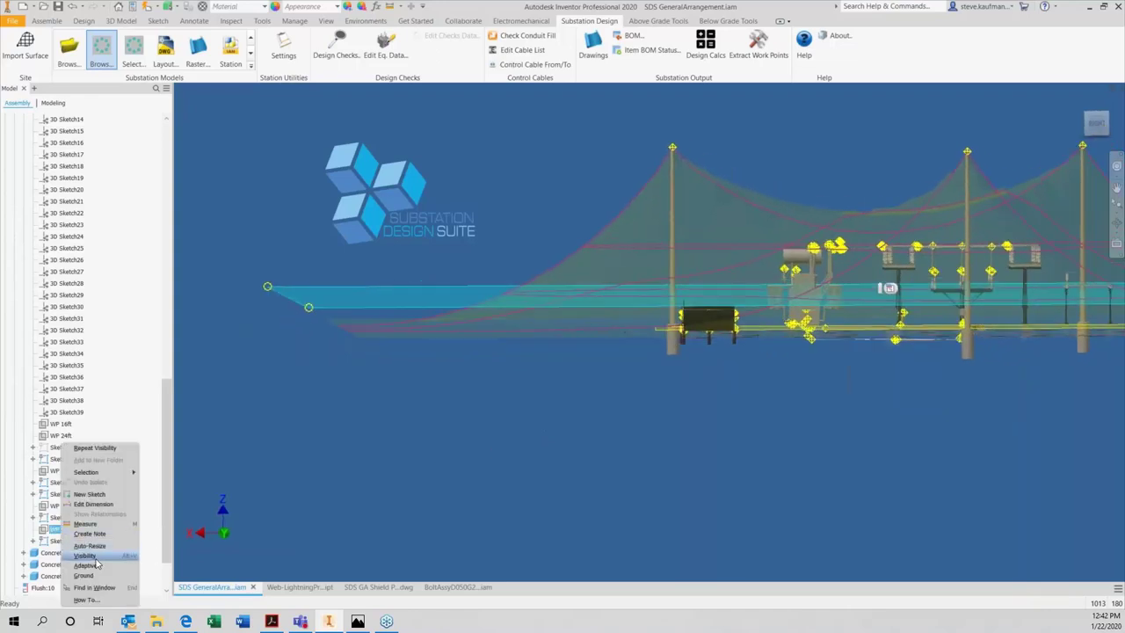
{"action": "left_click", "coordinate": [86, 557]}
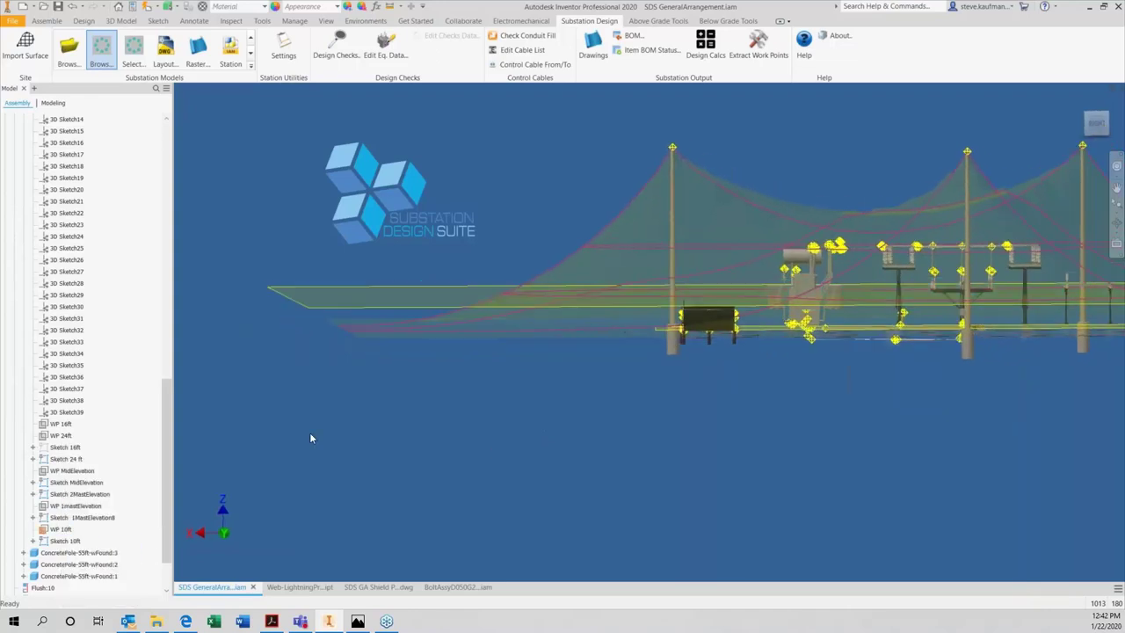
{"action": "right_click", "coordinate": [66, 541]}
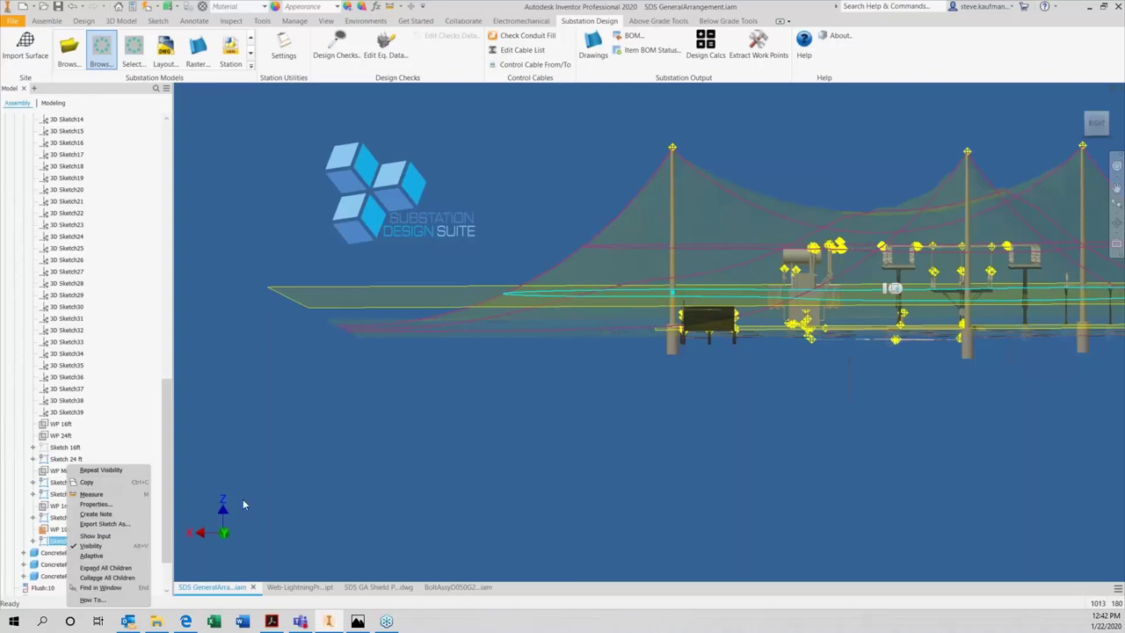
{"action": "left_click", "coordinate": [90, 545]}
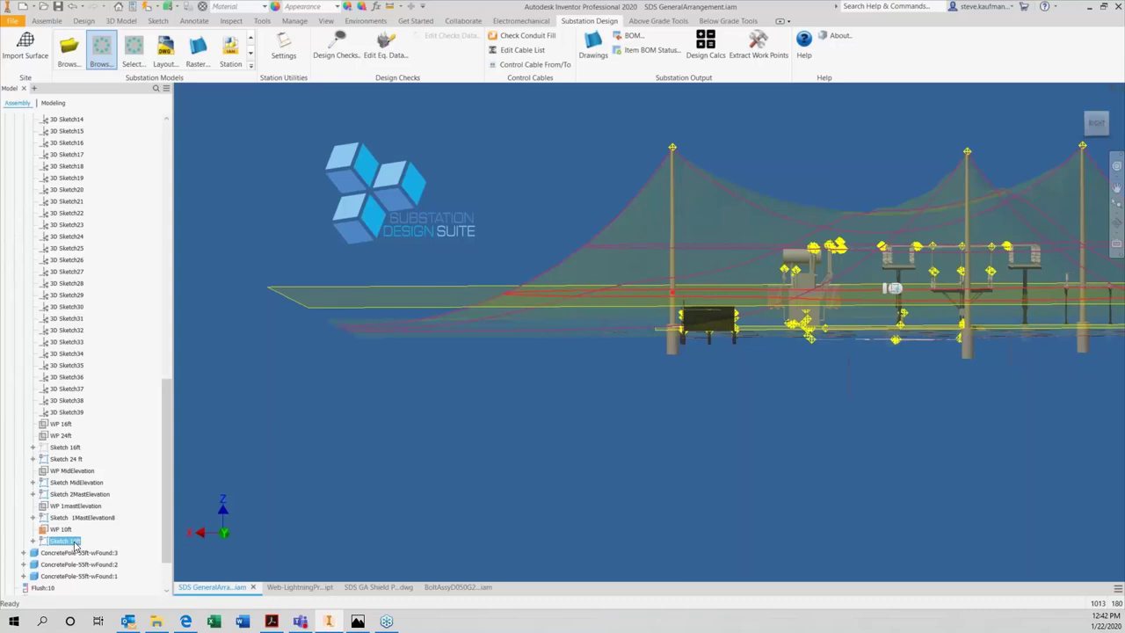
{"action": "right_click", "coordinate": [76, 545]}
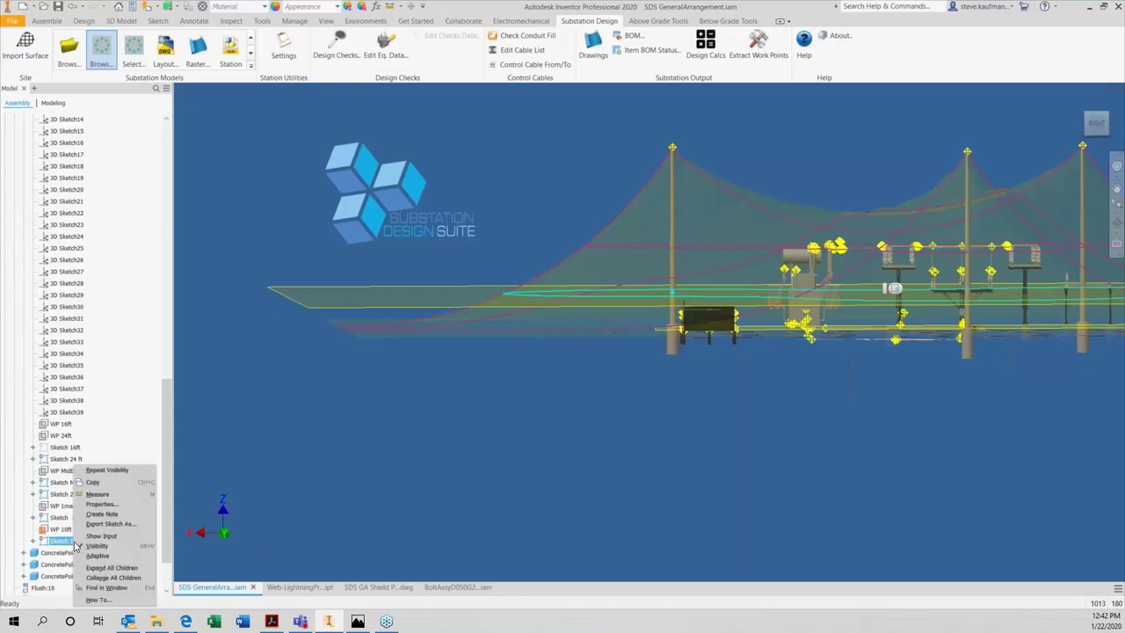
{"action": "left_click", "coordinate": [76, 546]}
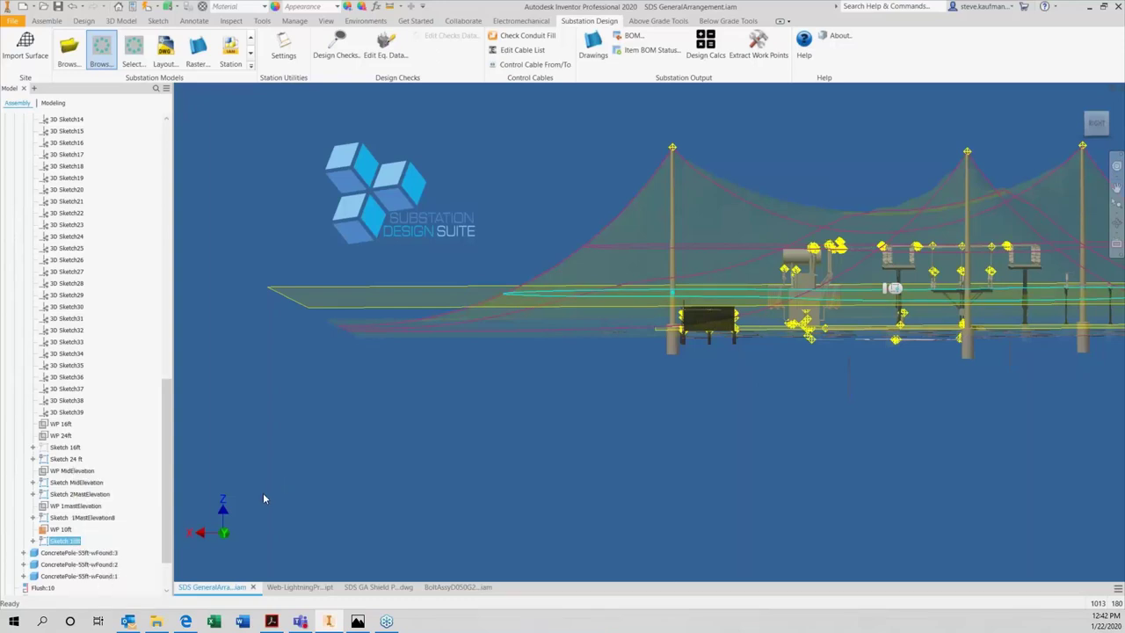
{"action": "right_click", "coordinate": [67, 531]}
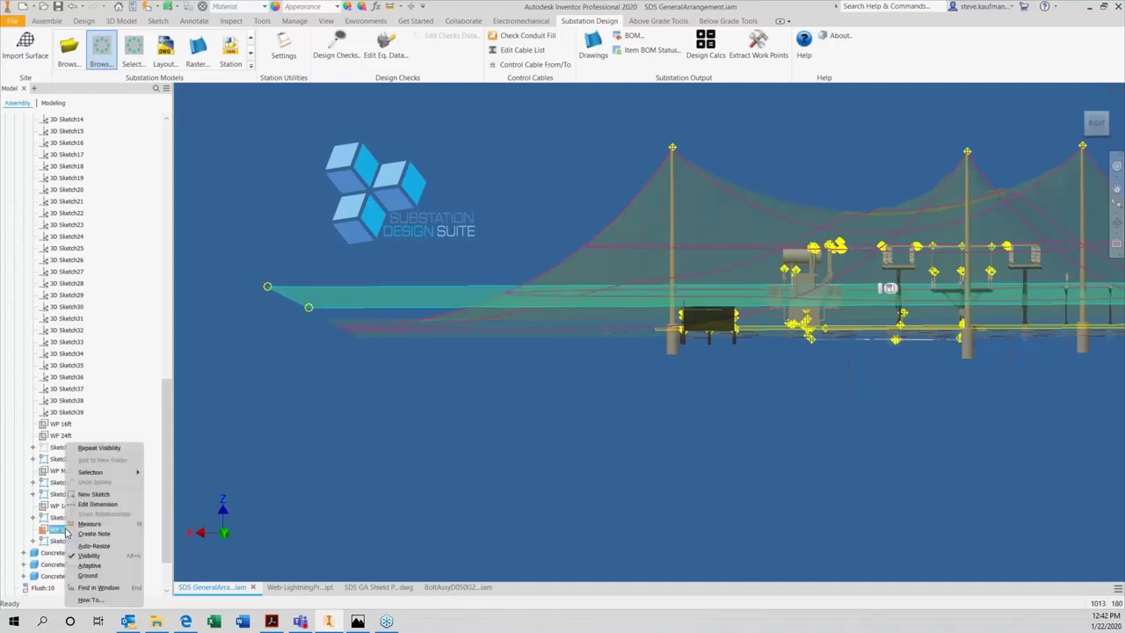
{"action": "left_click", "coordinate": [94, 494]}
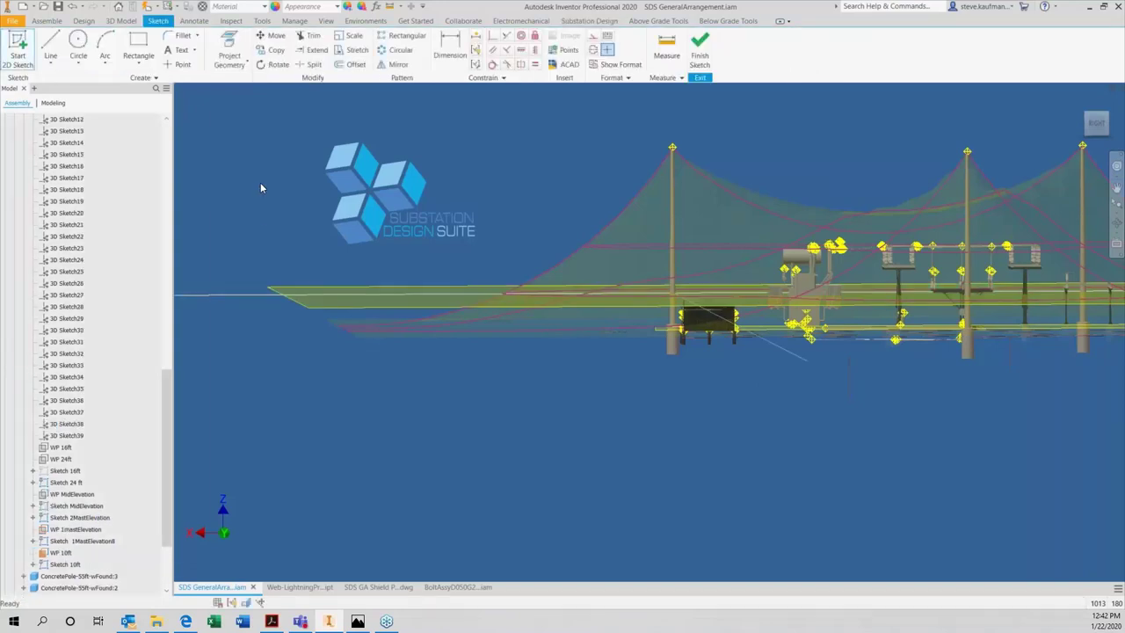
{"action": "left_click", "coordinate": [230, 62]}
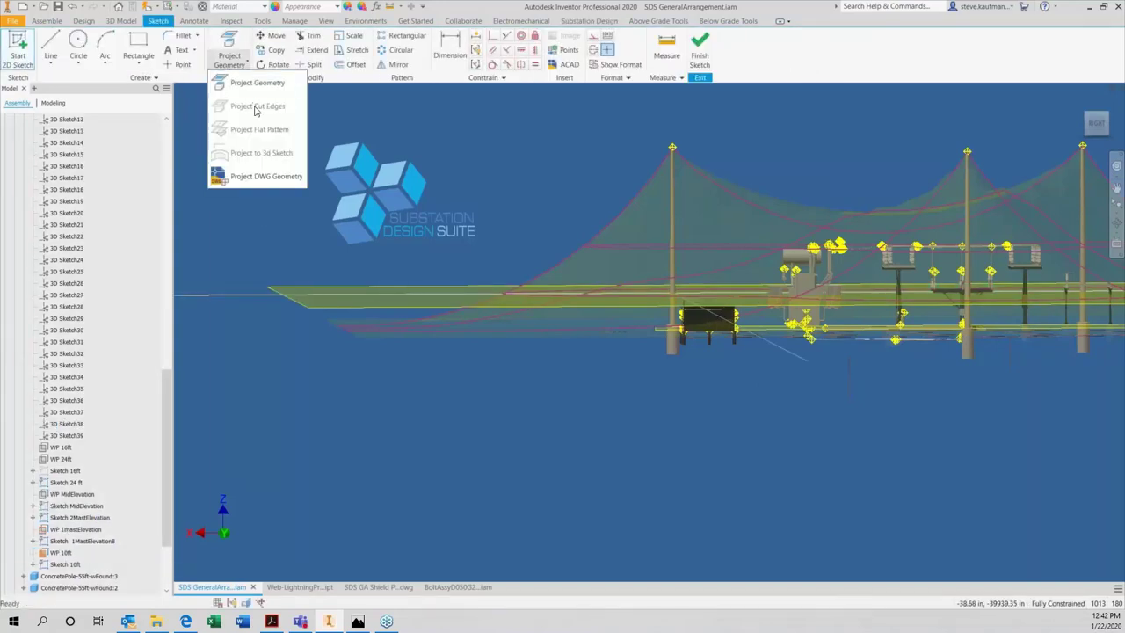
{"action": "left_click", "coordinate": [255, 236]}
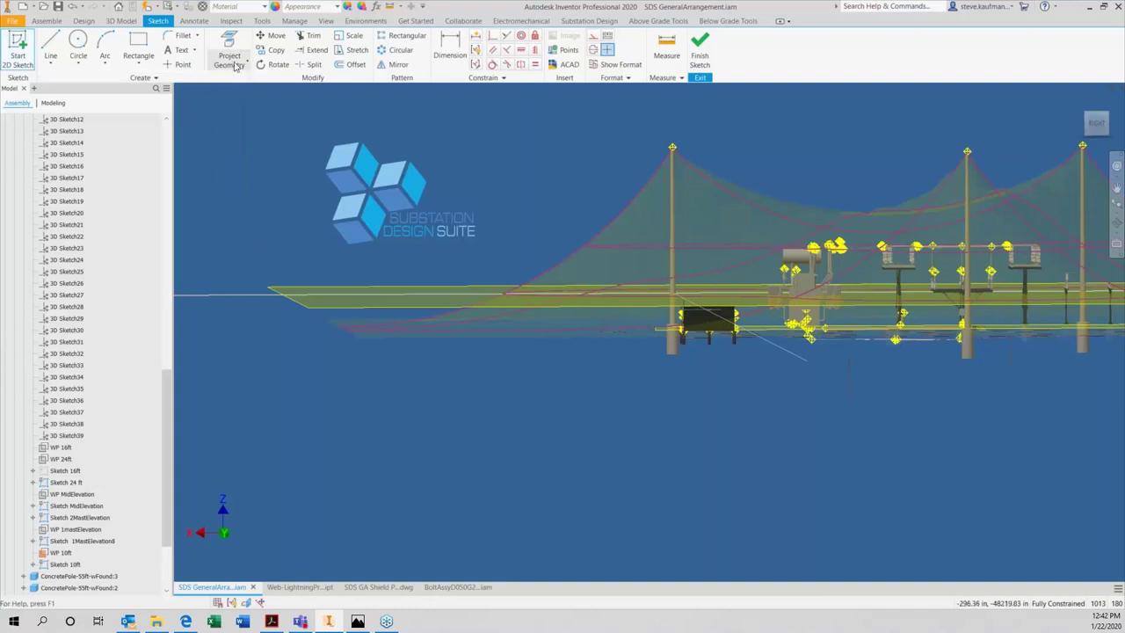
{"action": "key", "text": "F6"}
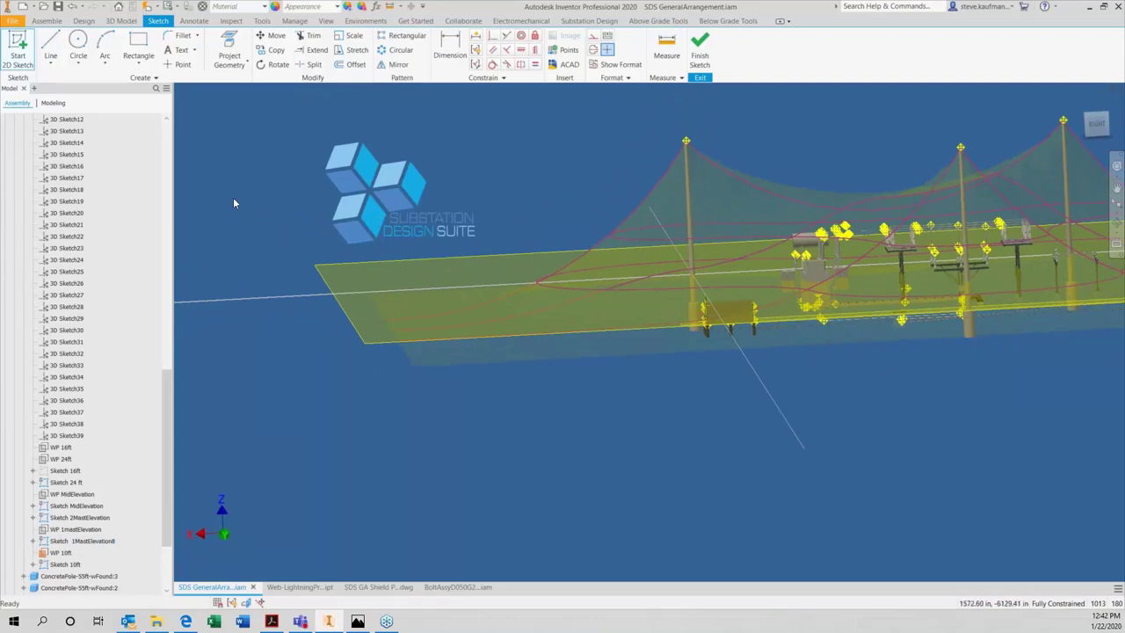
{"action": "scroll", "coordinate": [235, 207], "scroll_direction": "up", "scroll_amount": 3}
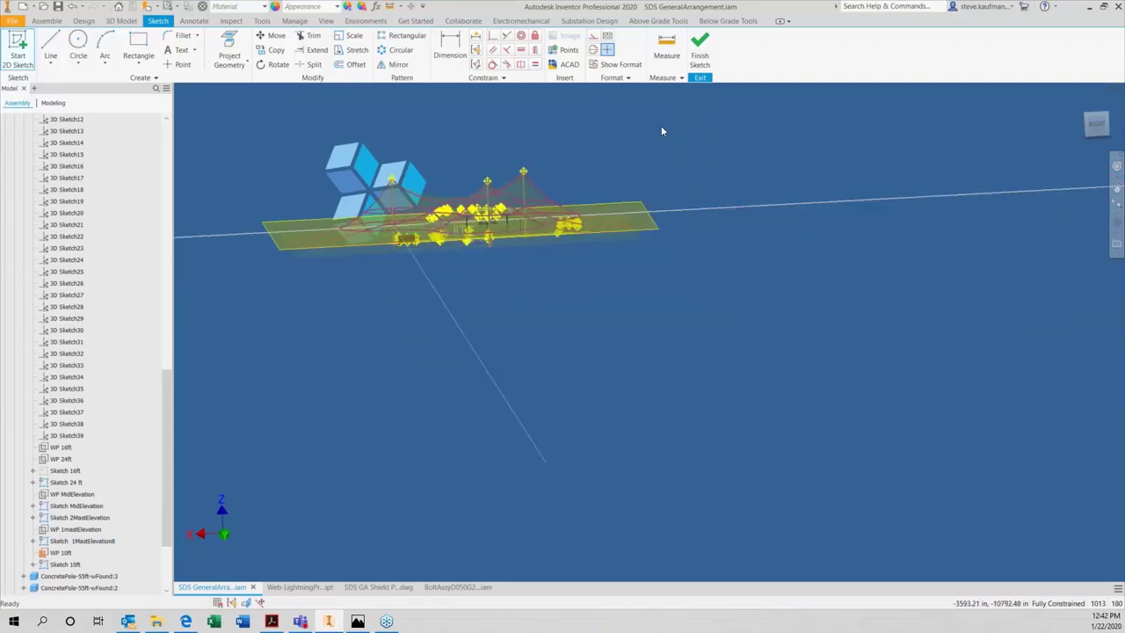
{"action": "key", "text": "Escape"}
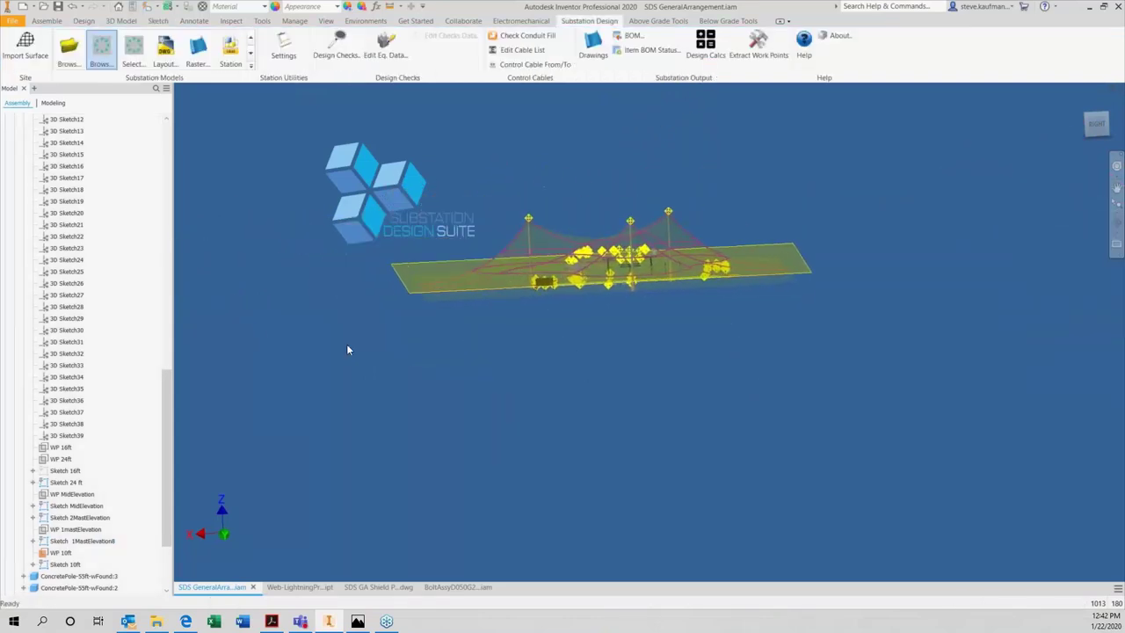
Step: Open the Web-LightningProt part from the LightningProtection folder and examine WP 10ft and Sketch 10ft against the protection surface
{"action": "scroll", "coordinate": [132, 332], "scroll_direction": "up", "scroll_amount": 14}
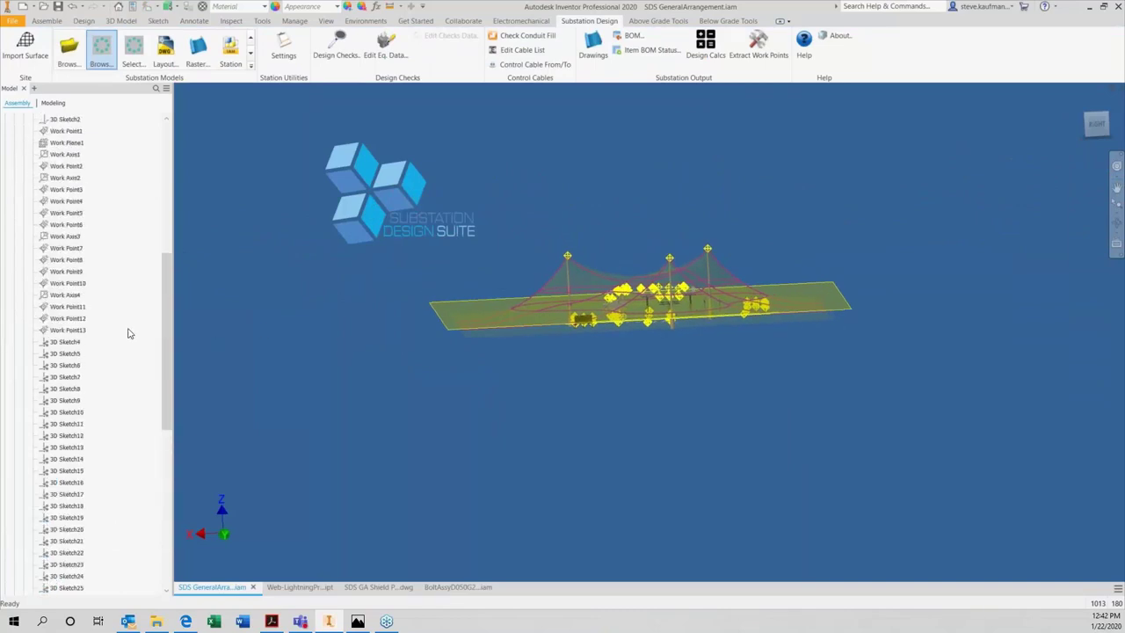
{"action": "left_click", "coordinate": [83, 260]}
{"action": "right_click", "coordinate": [83, 260]}
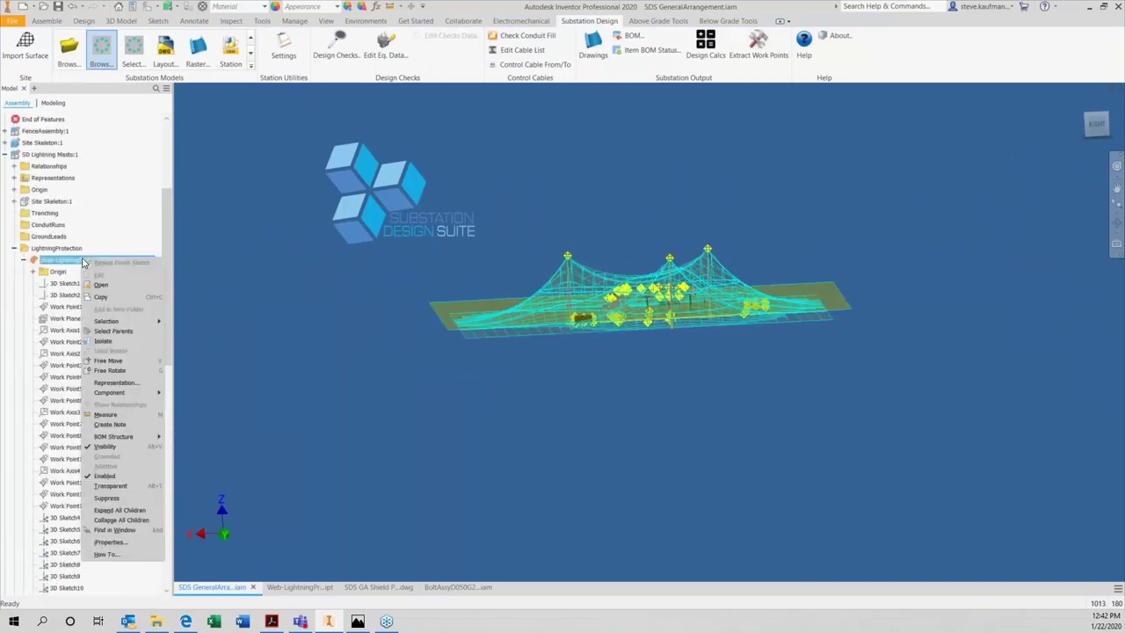
{"action": "left_click", "coordinate": [162, 286]}
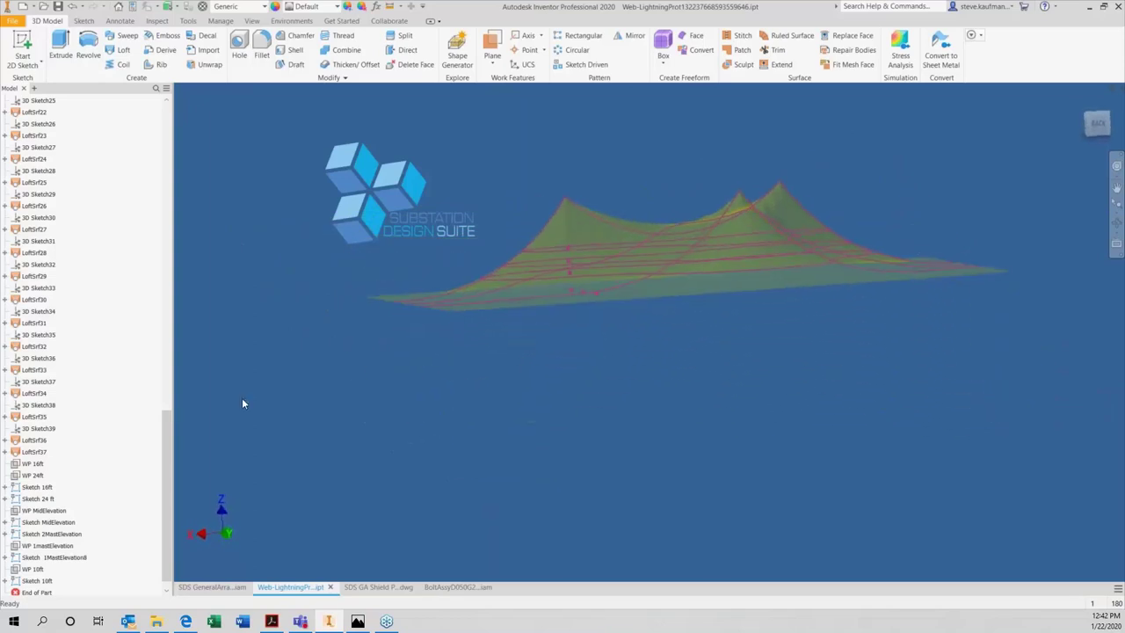
{"action": "left_click", "coordinate": [37, 569]}
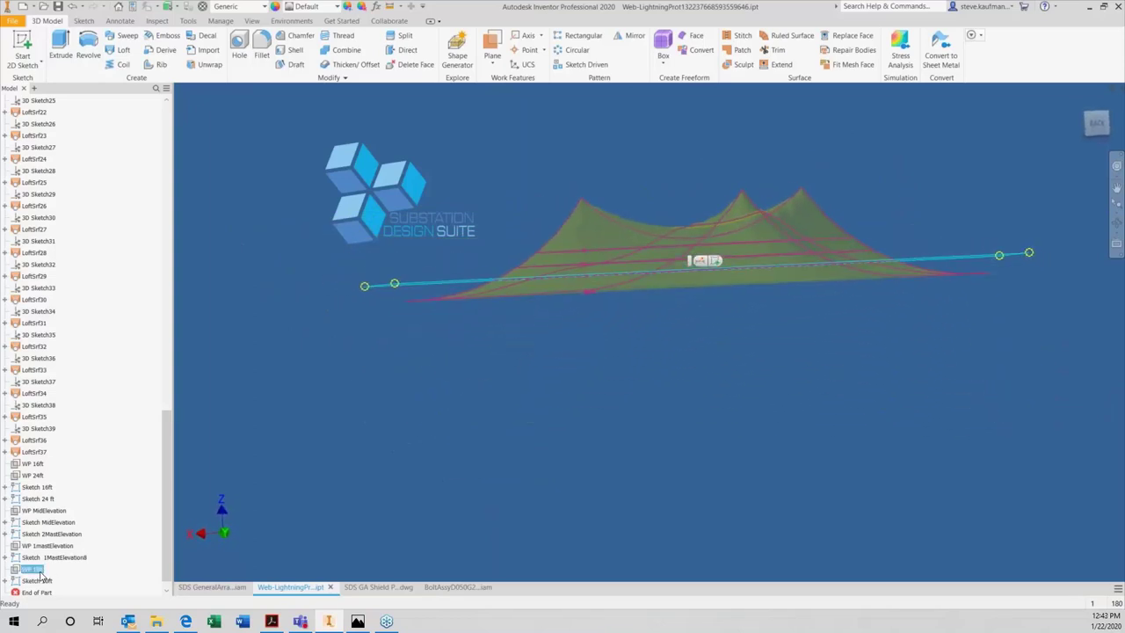
{"action": "left_click", "coordinate": [42, 580]}
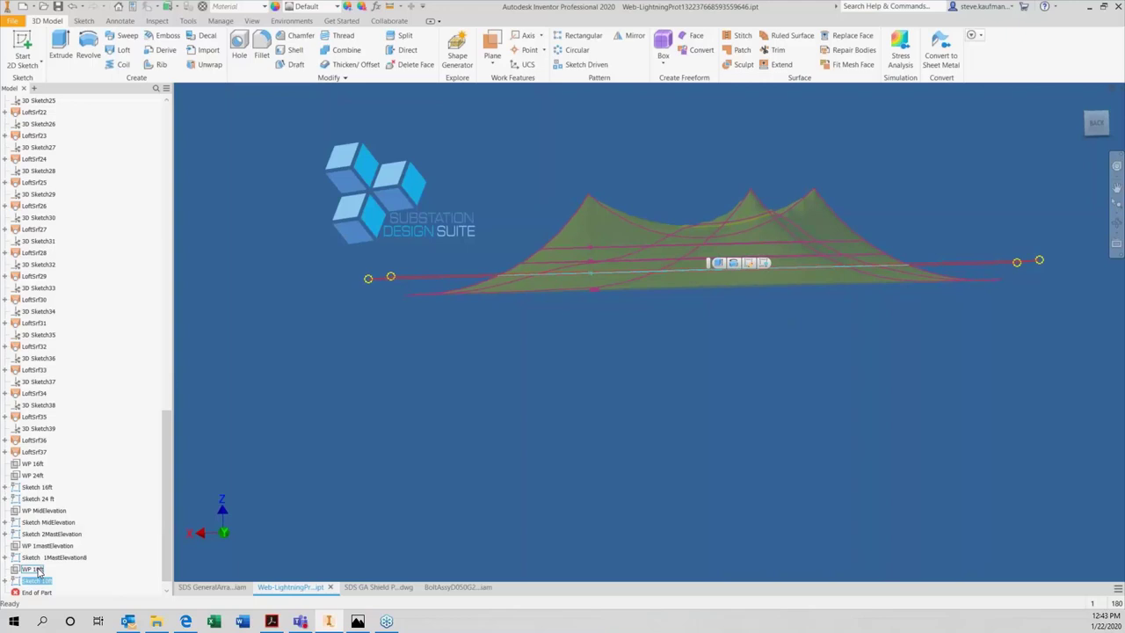
{"action": "left_click", "coordinate": [263, 472]}
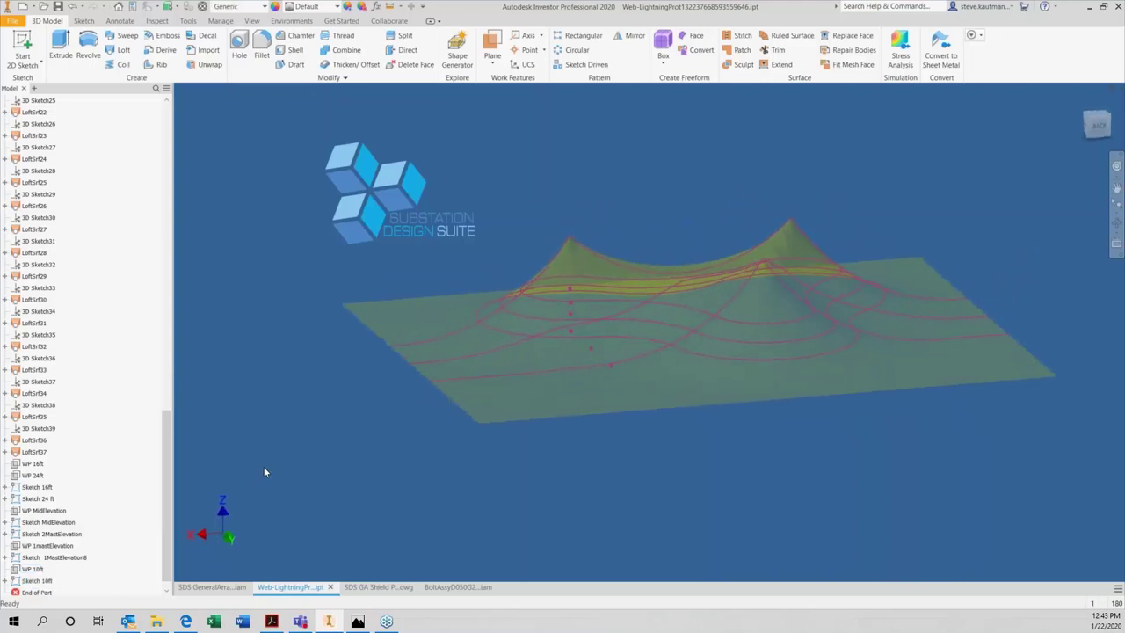
Step: Switch to the SDS GA Shield Perimeter drawing, update it and save it with its dependents
{"action": "left_click", "coordinate": [221, 594]}
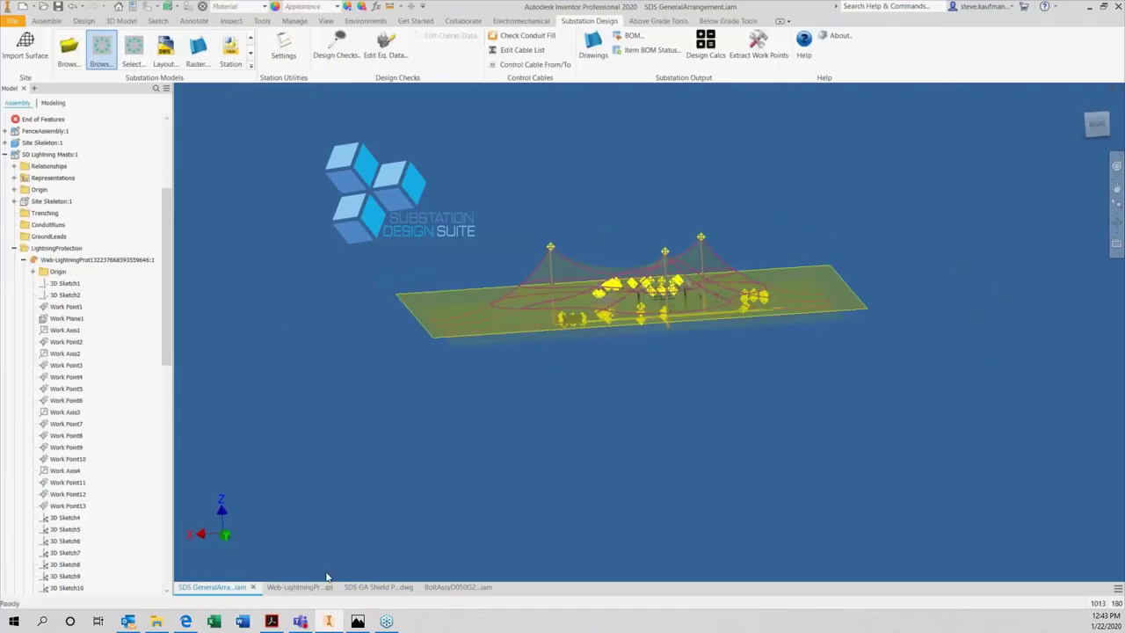
{"action": "left_click", "coordinate": [369, 587]}
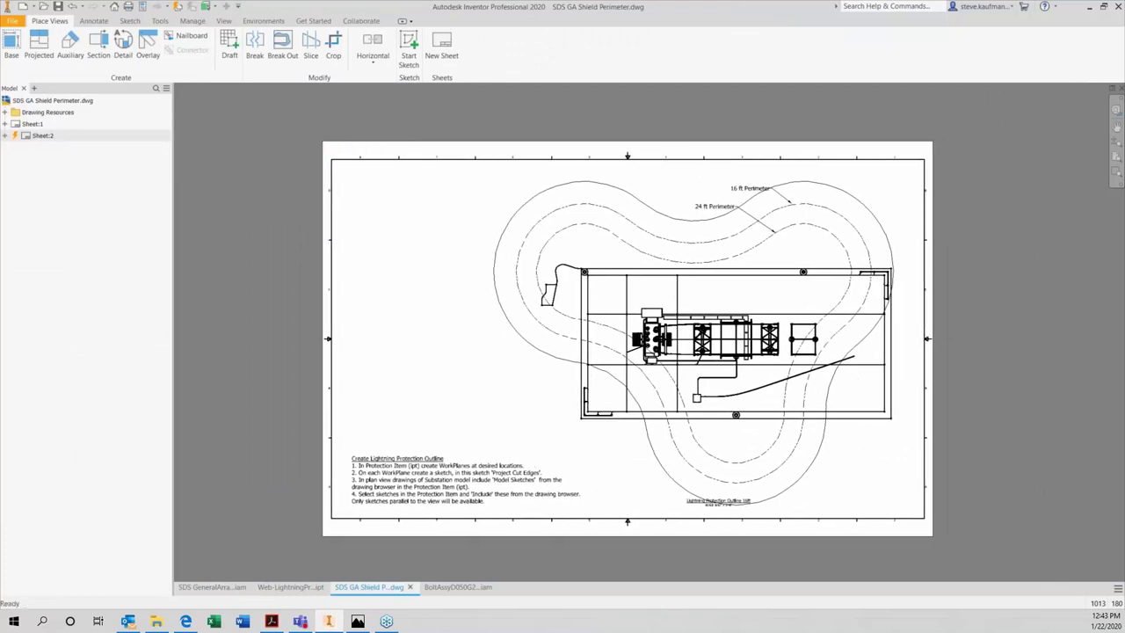
{"action": "left_click", "coordinate": [177, 7]}
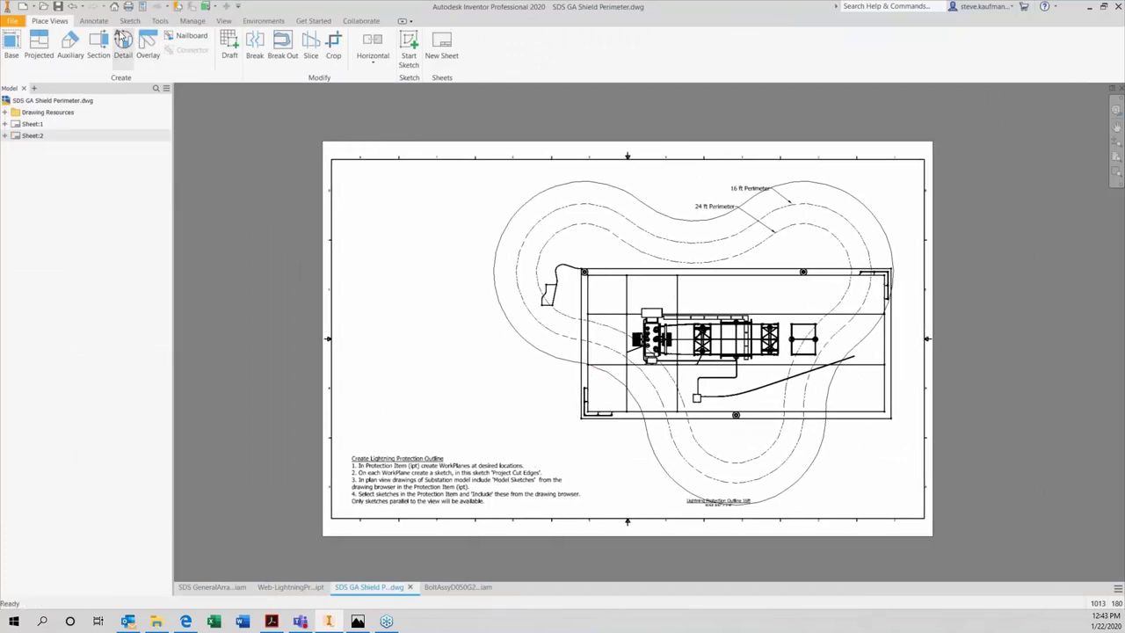
{"action": "left_click", "coordinate": [59, 7]}
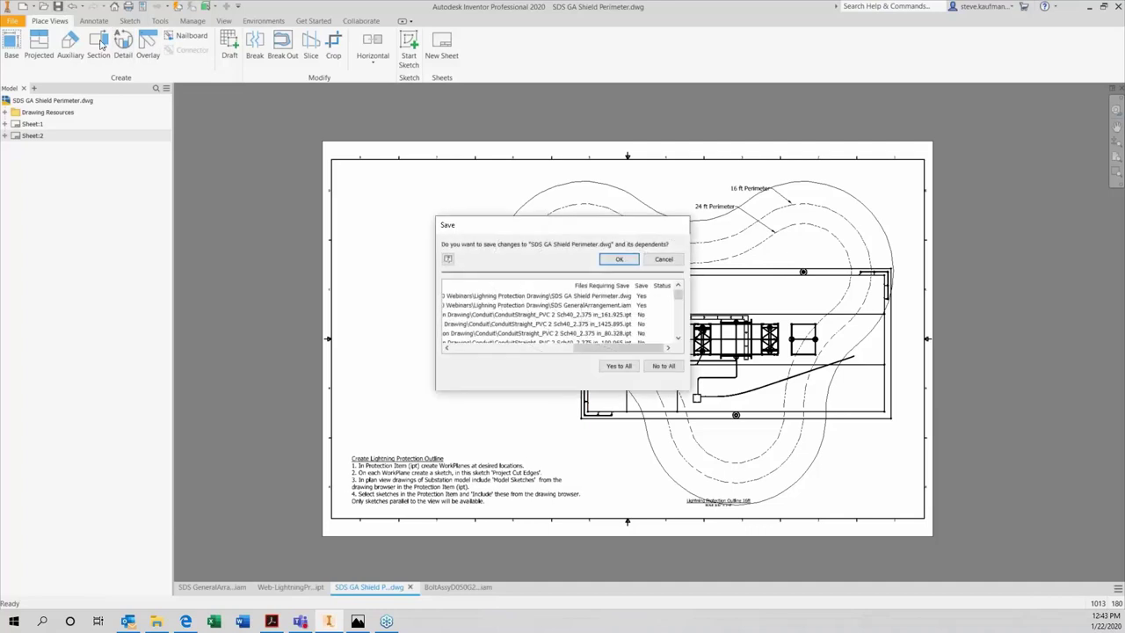
{"action": "left_click", "coordinate": [619, 260]}
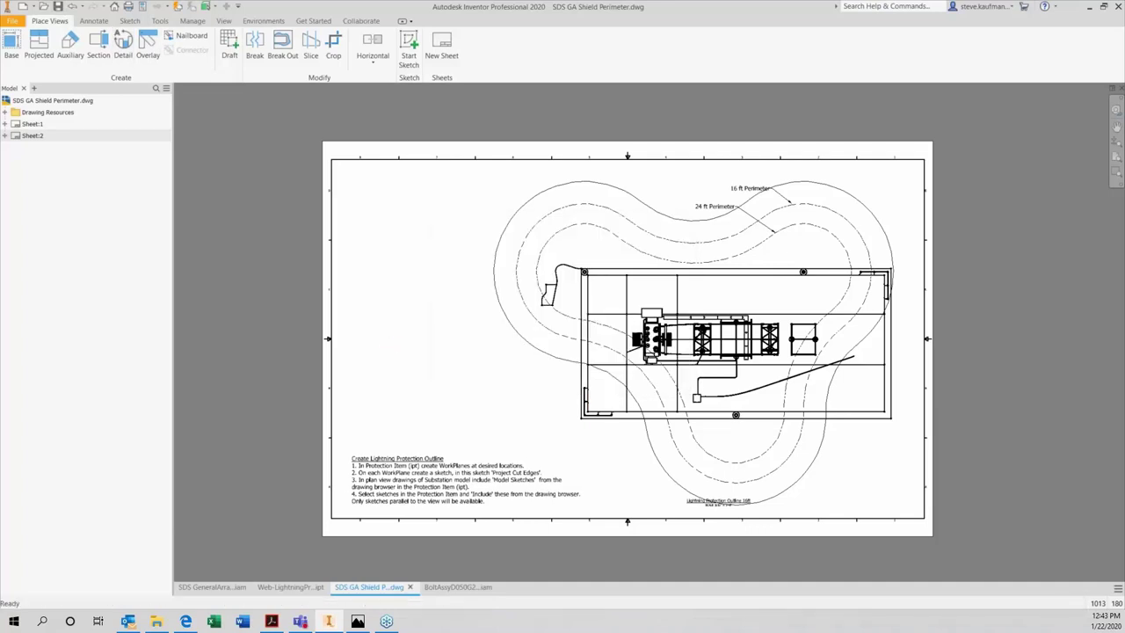
Step: Expand Sheet:1's lightning protection view down to the Web-LightningProt part in the LightningProtection folder and locate Sketch 10ft
{"action": "left_click", "coordinate": [5, 124]}
{"action": "left_click", "coordinate": [13, 147]}
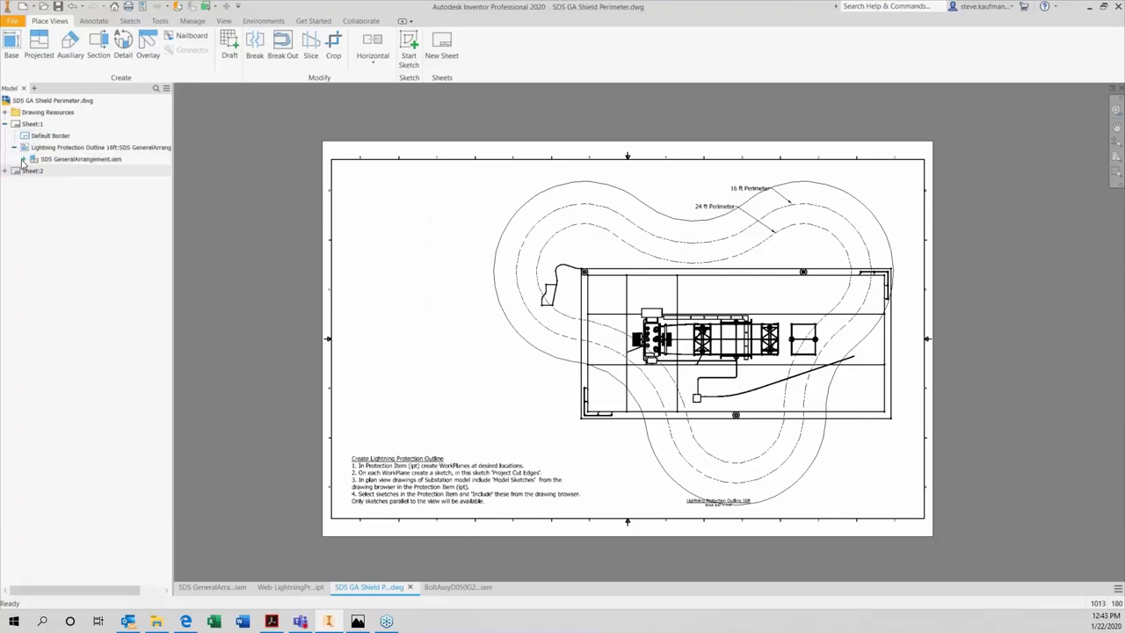
{"action": "left_click", "coordinate": [22, 160]}
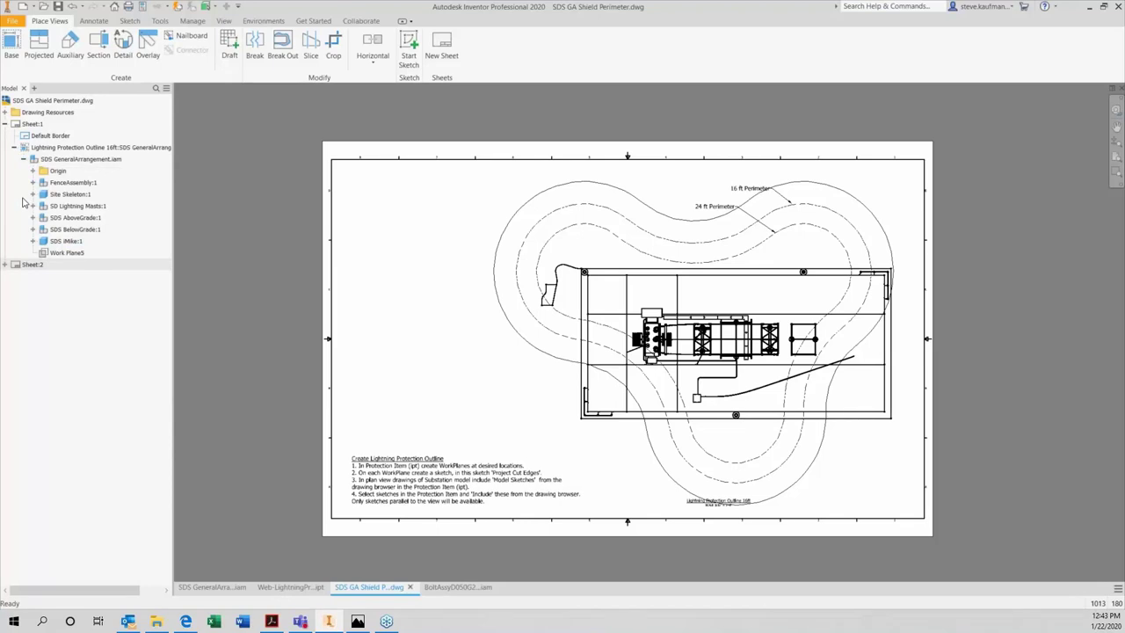
{"action": "left_click", "coordinate": [33, 205]}
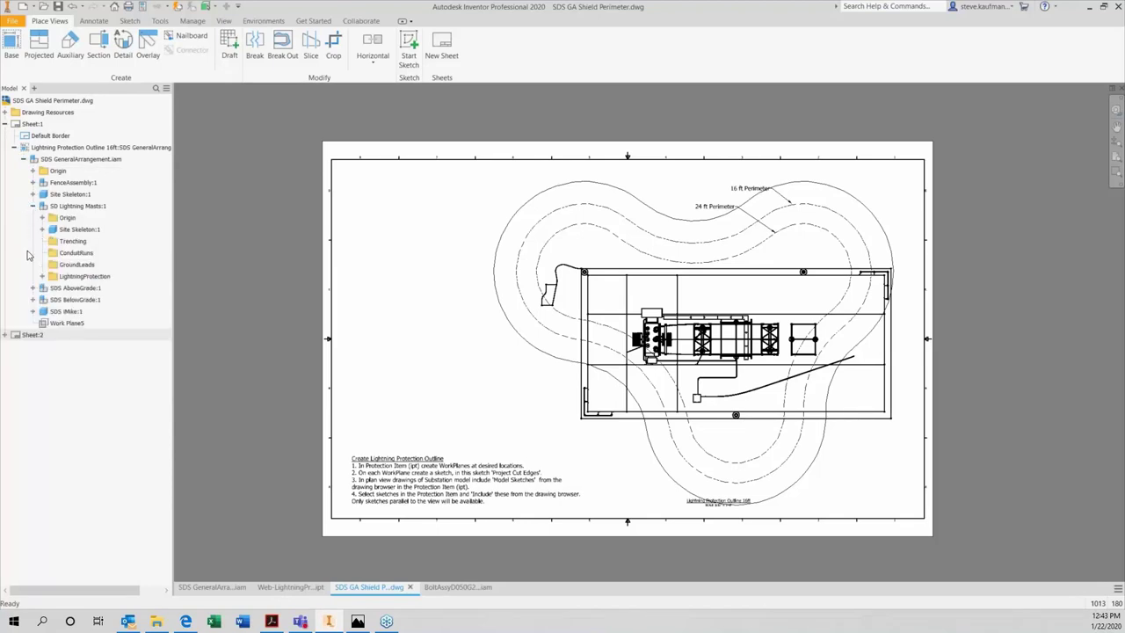
{"action": "left_click", "coordinate": [41, 276]}
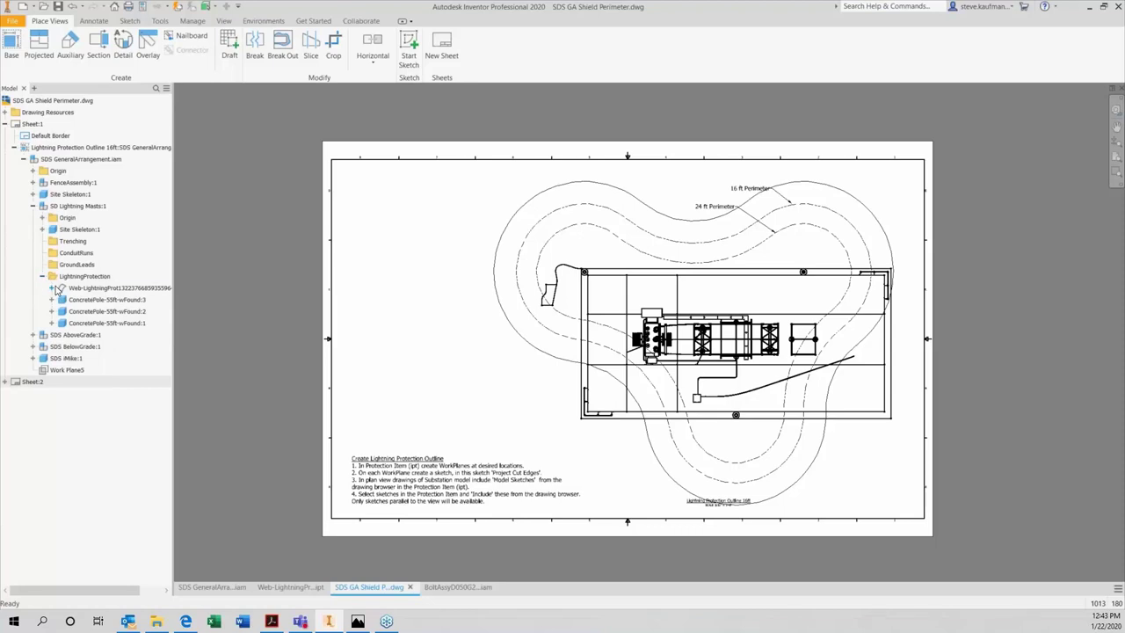
{"action": "left_click", "coordinate": [54, 288]}
{"action": "left_click_drag", "start_coordinate": [169, 280], "coordinate": [189, 570]}
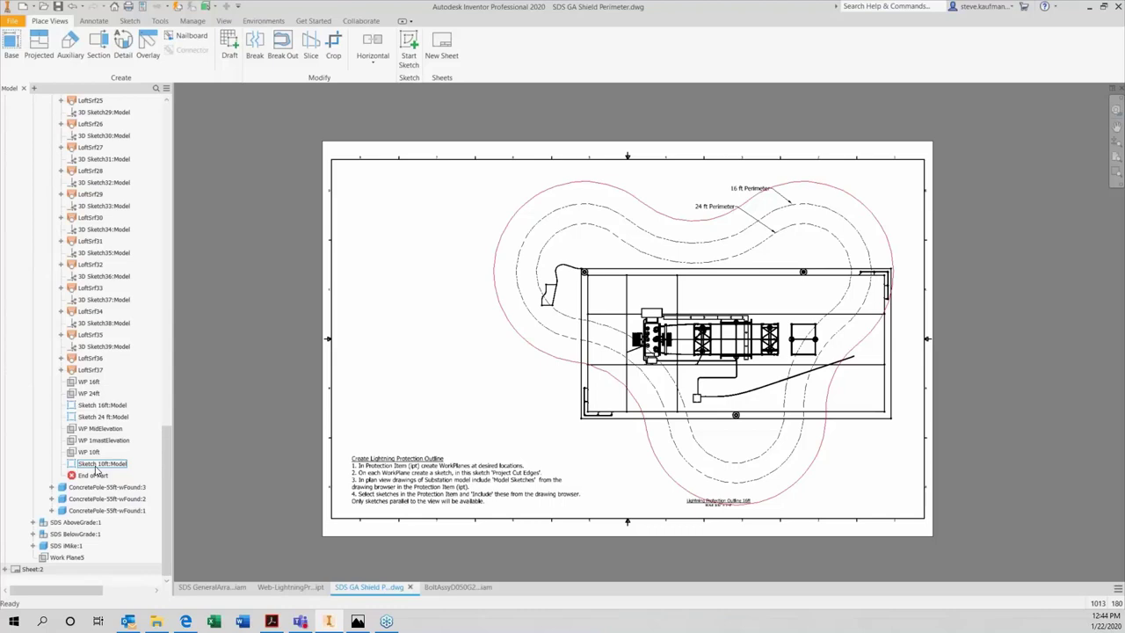
Step: Select the Sketch 10ft outline as edges in the drawing and set its line type to Double Dash Triple Dot
{"action": "left_click", "coordinate": [96, 466]}
{"action": "right_click", "coordinate": [97, 471]}
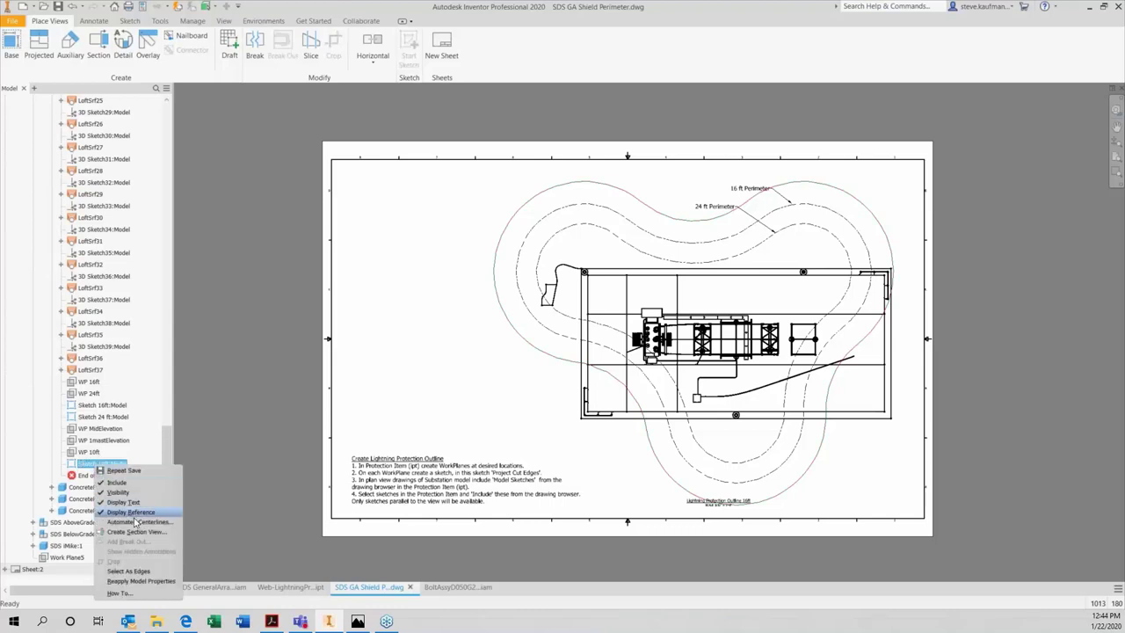
{"action": "left_click", "coordinate": [147, 573]}
{"action": "right_click", "coordinate": [380, 232]}
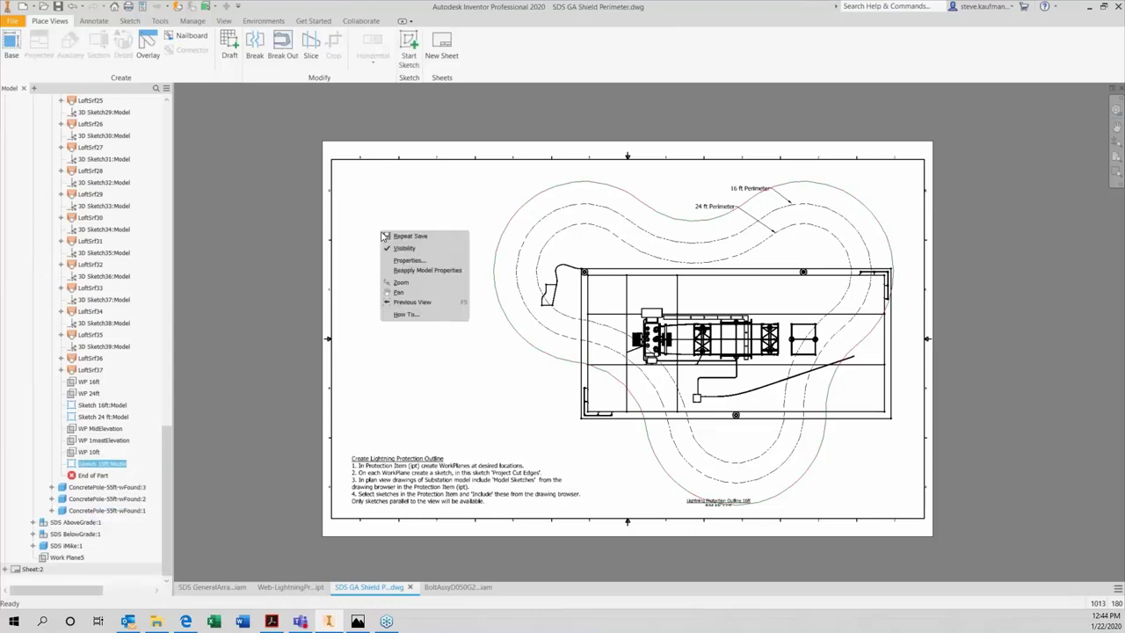
{"action": "left_click", "coordinate": [405, 261]}
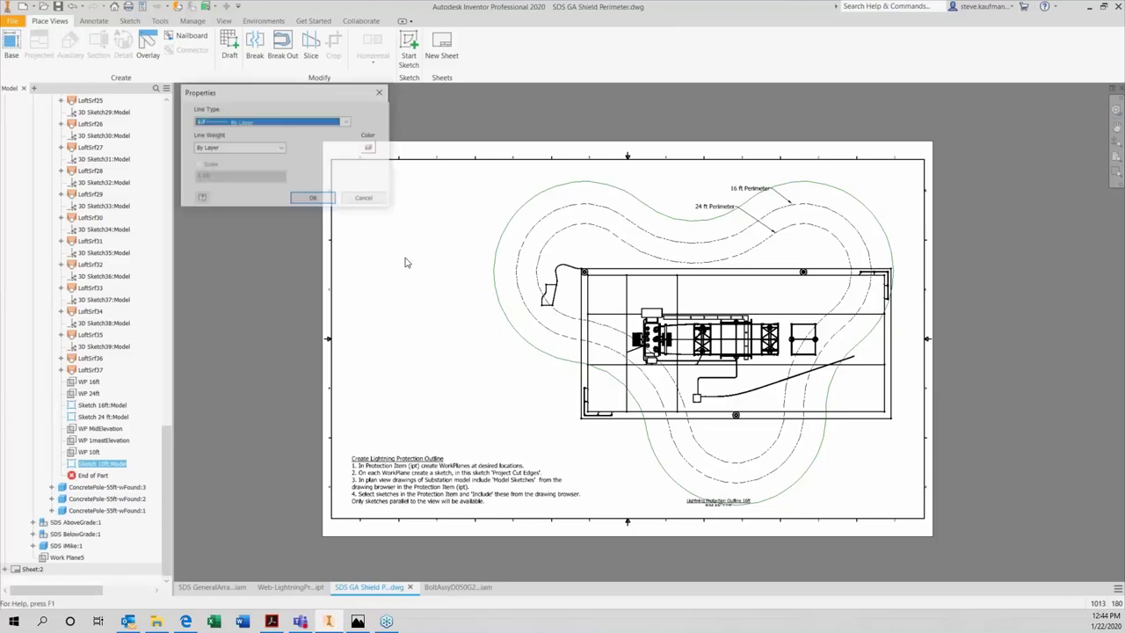
{"action": "left_click", "coordinate": [347, 124]}
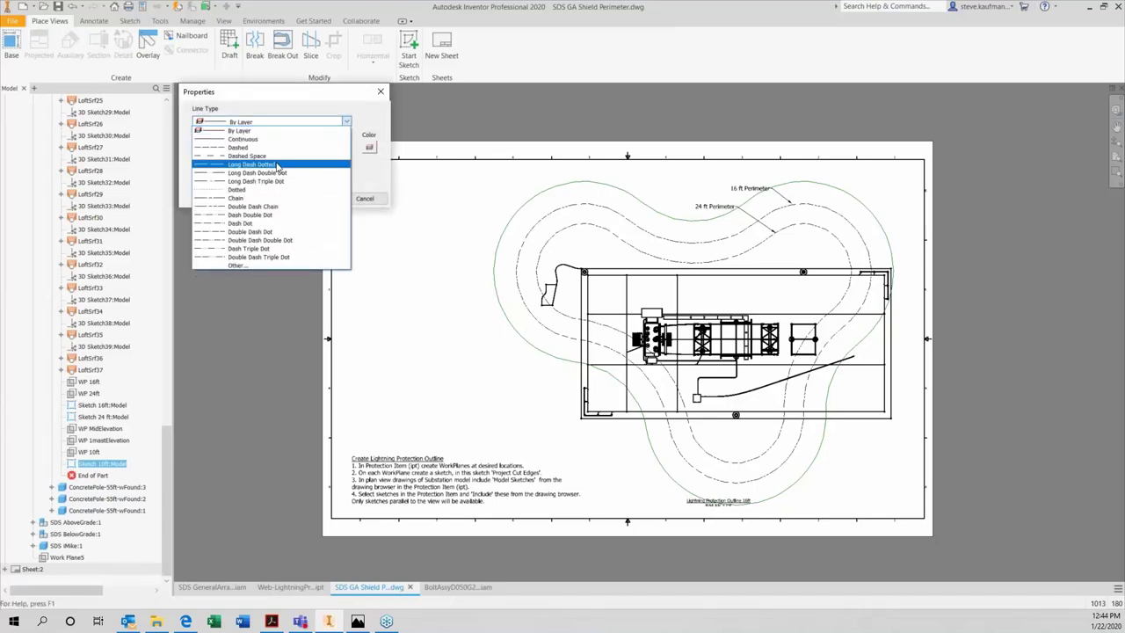
{"action": "left_click", "coordinate": [279, 260]}
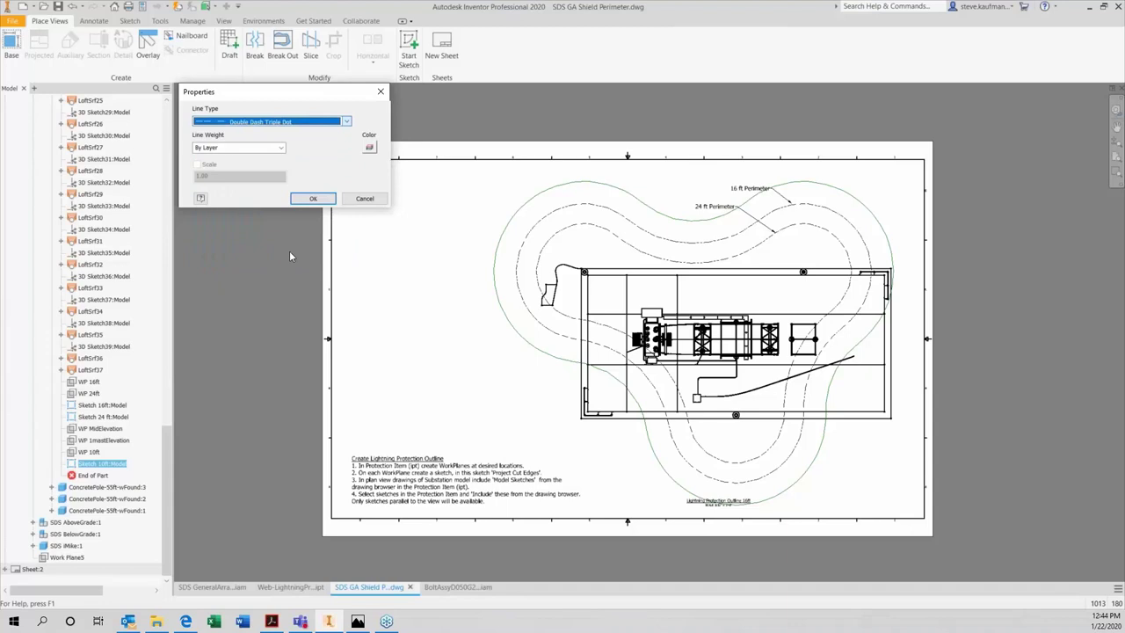
{"action": "left_click", "coordinate": [320, 200]}
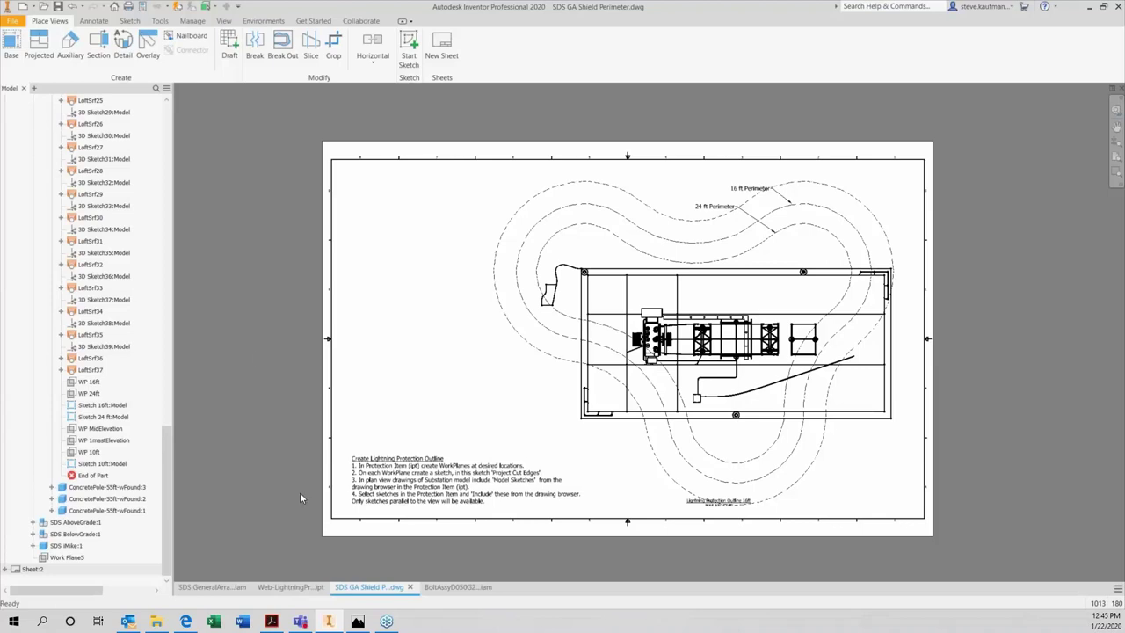
Step: Switch to Adobe Acrobat to show the Webinar Lightning.pdf title page with the contact details
{"action": "left_click", "coordinate": [271, 621]}
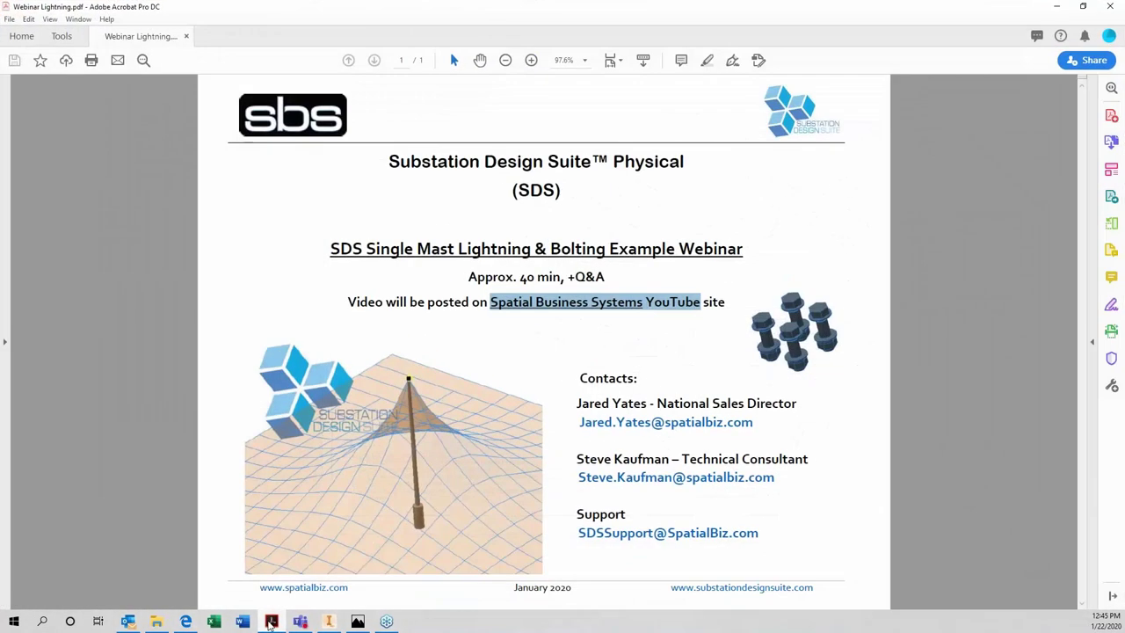